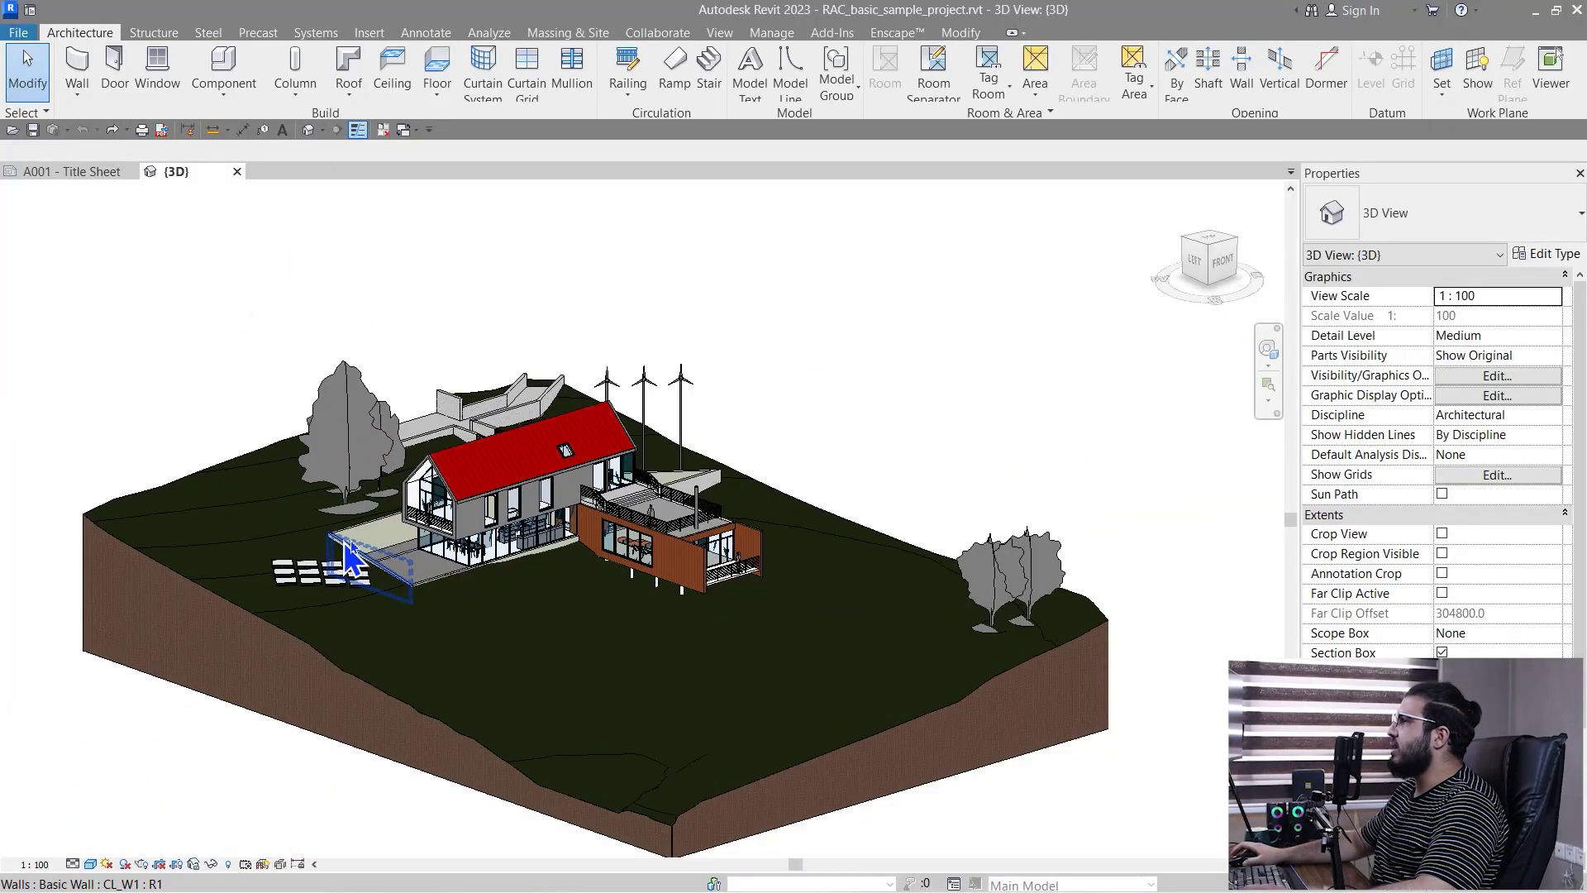
Step: Open the Material Browser for the project's materials
{"action": "scroll", "coordinate": [325, 283], "scroll_direction": "up", "scroll_amount": 2}
{"action": "middle_click_drag", "start_coordinate": [326, 284], "coordinate": [826, 267]}
{"action": "scroll", "coordinate": [411, 295], "scroll_direction": "up", "scroll_amount": 1}
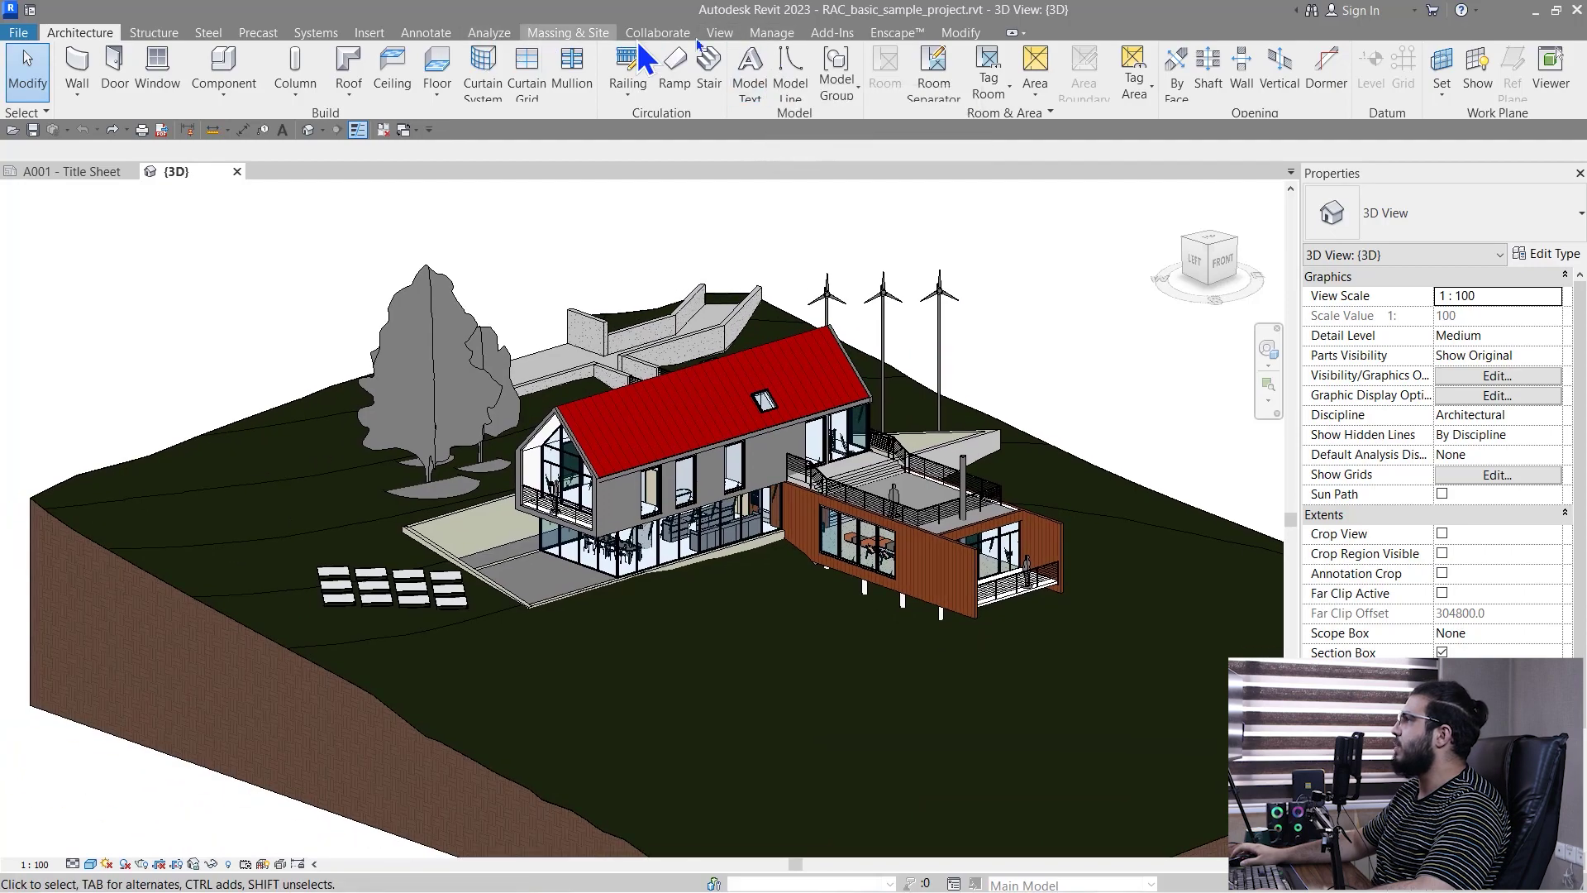
{"action": "left_click", "coordinate": [780, 35]}
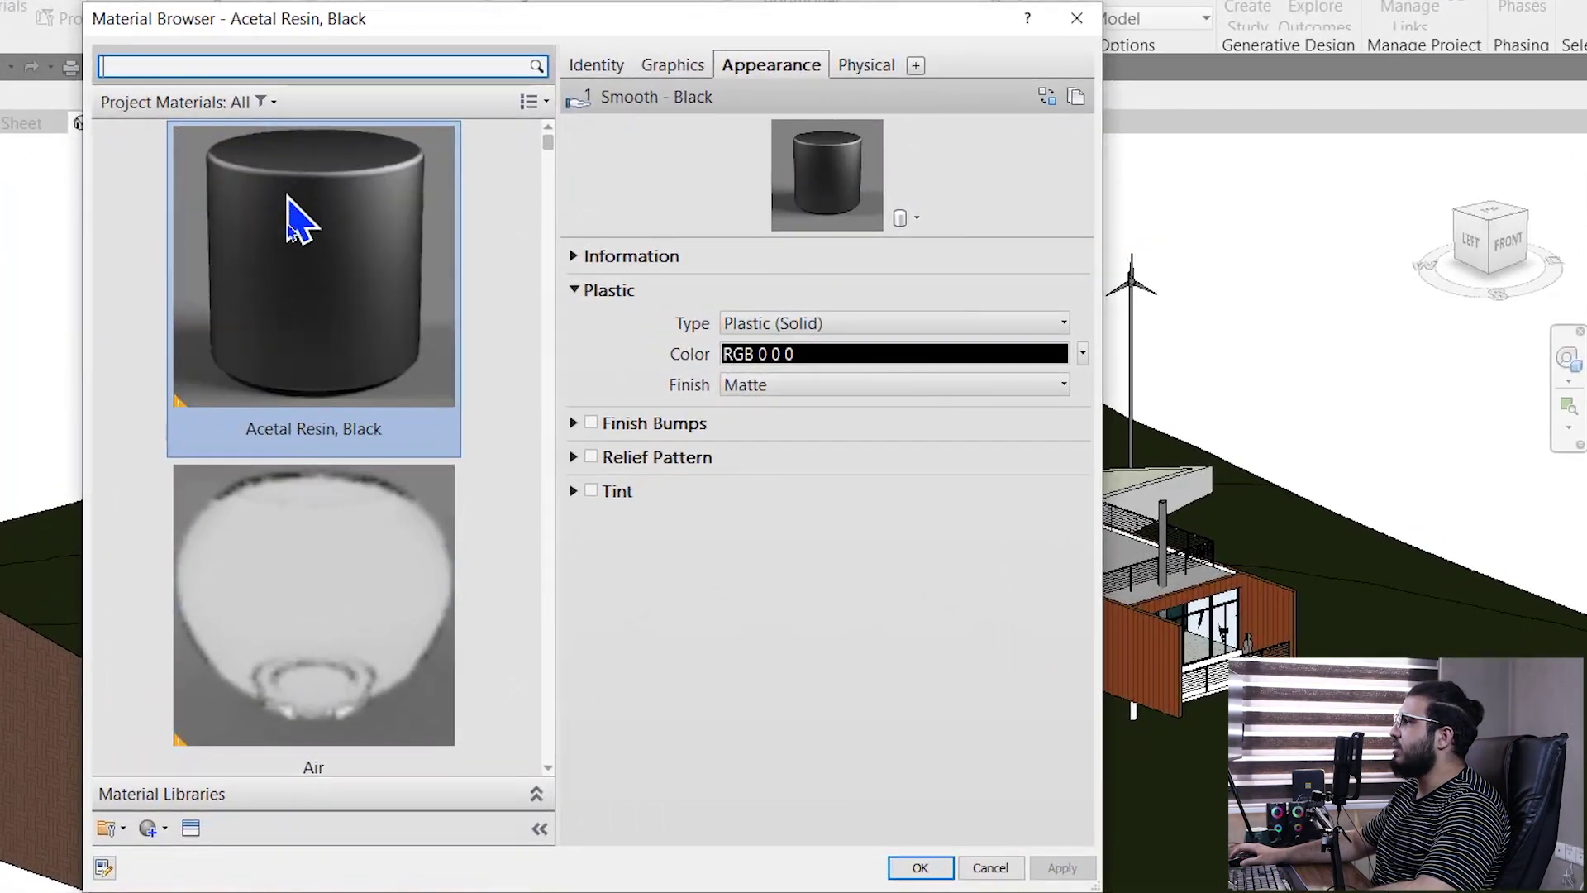
{"action": "scroll", "coordinate": [298, 566], "scroll_direction": "down", "scroll_amount": 1}
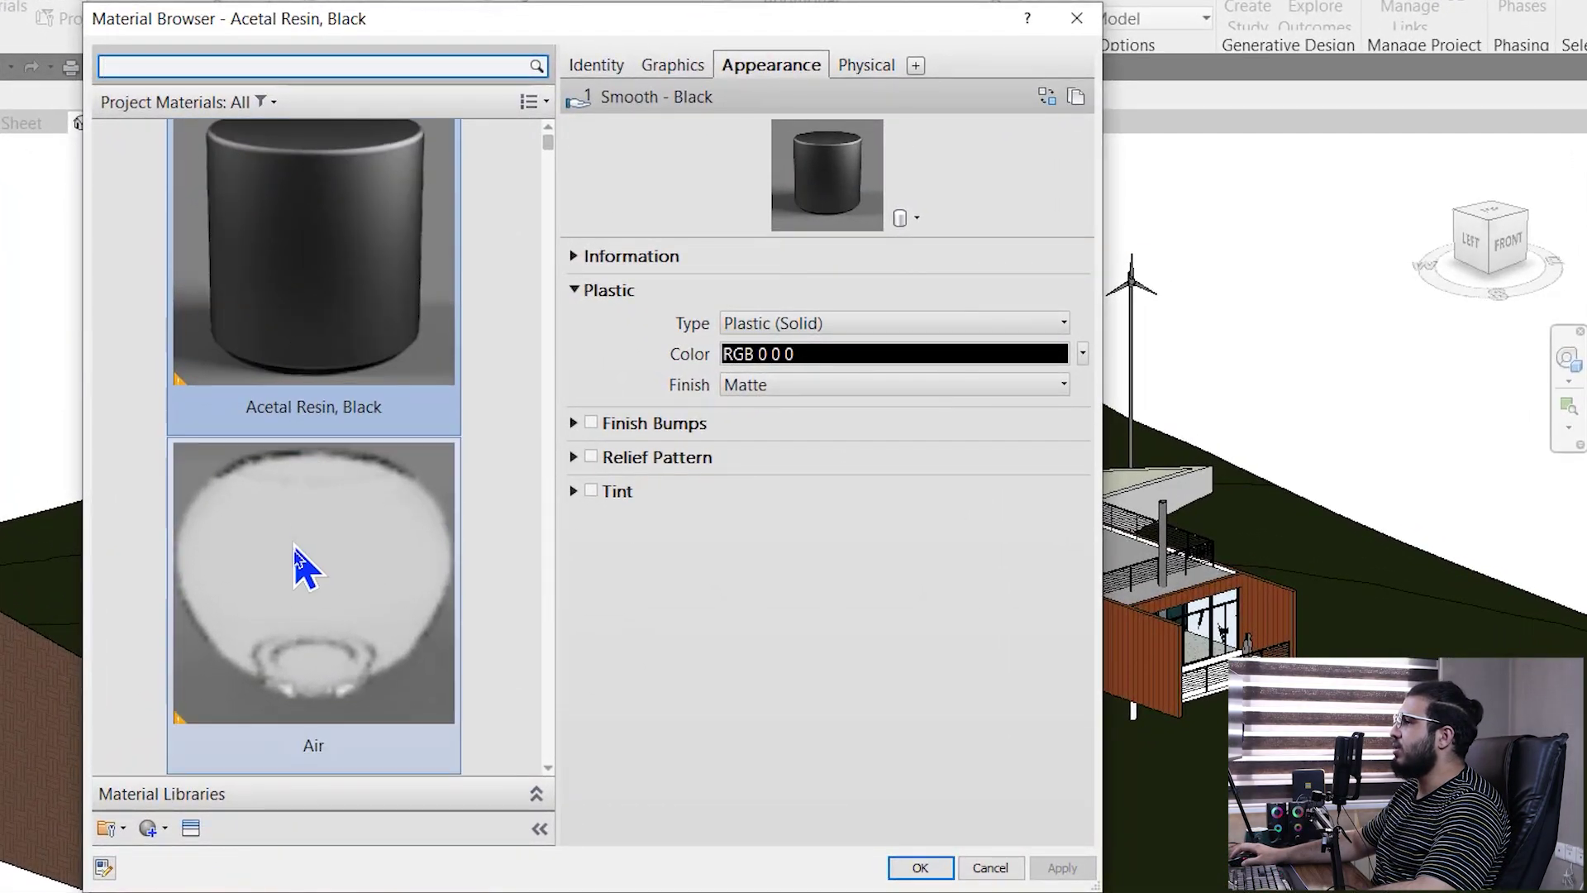
Step: Look into the material libraries section of the Material Browser and collapse it again
{"action": "left_click", "coordinate": [161, 831]}
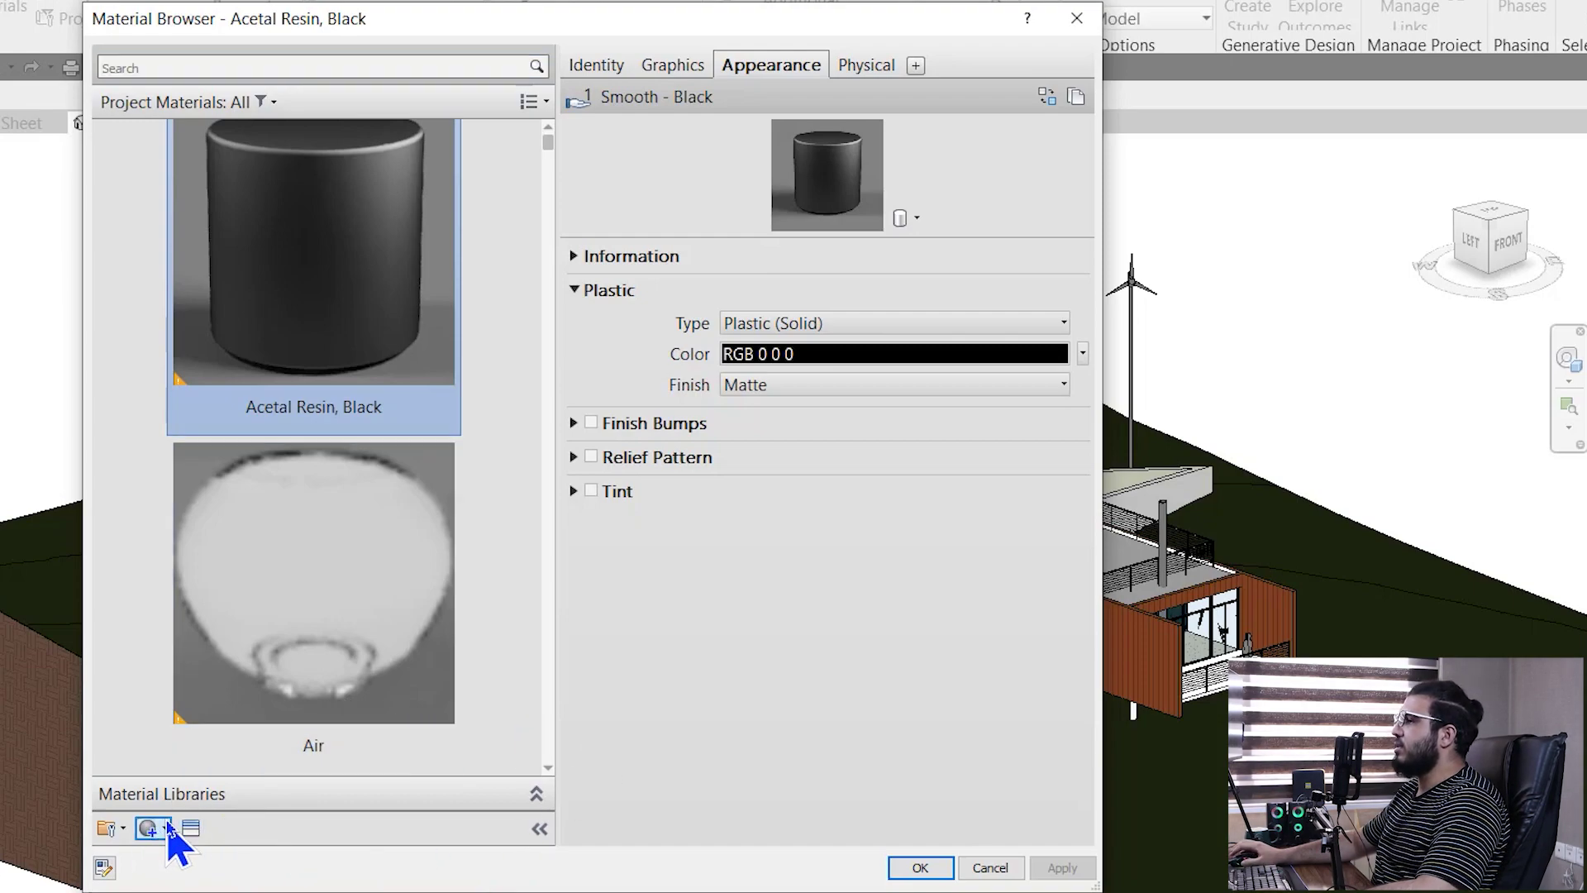
{"action": "left_click", "coordinate": [535, 795]}
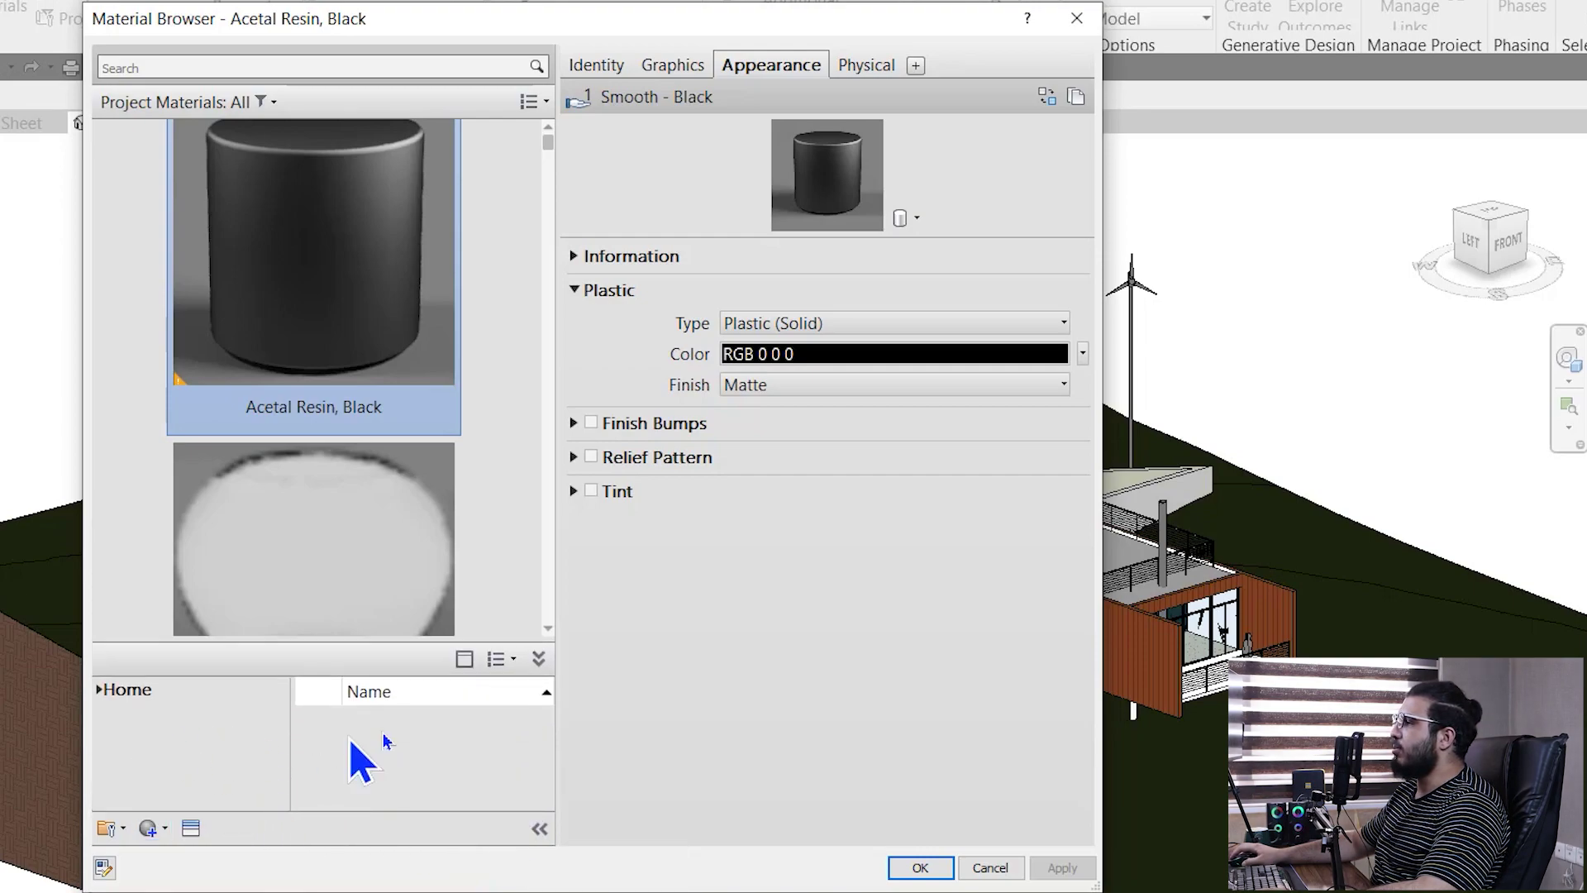
{"action": "left_click", "coordinate": [536, 664]}
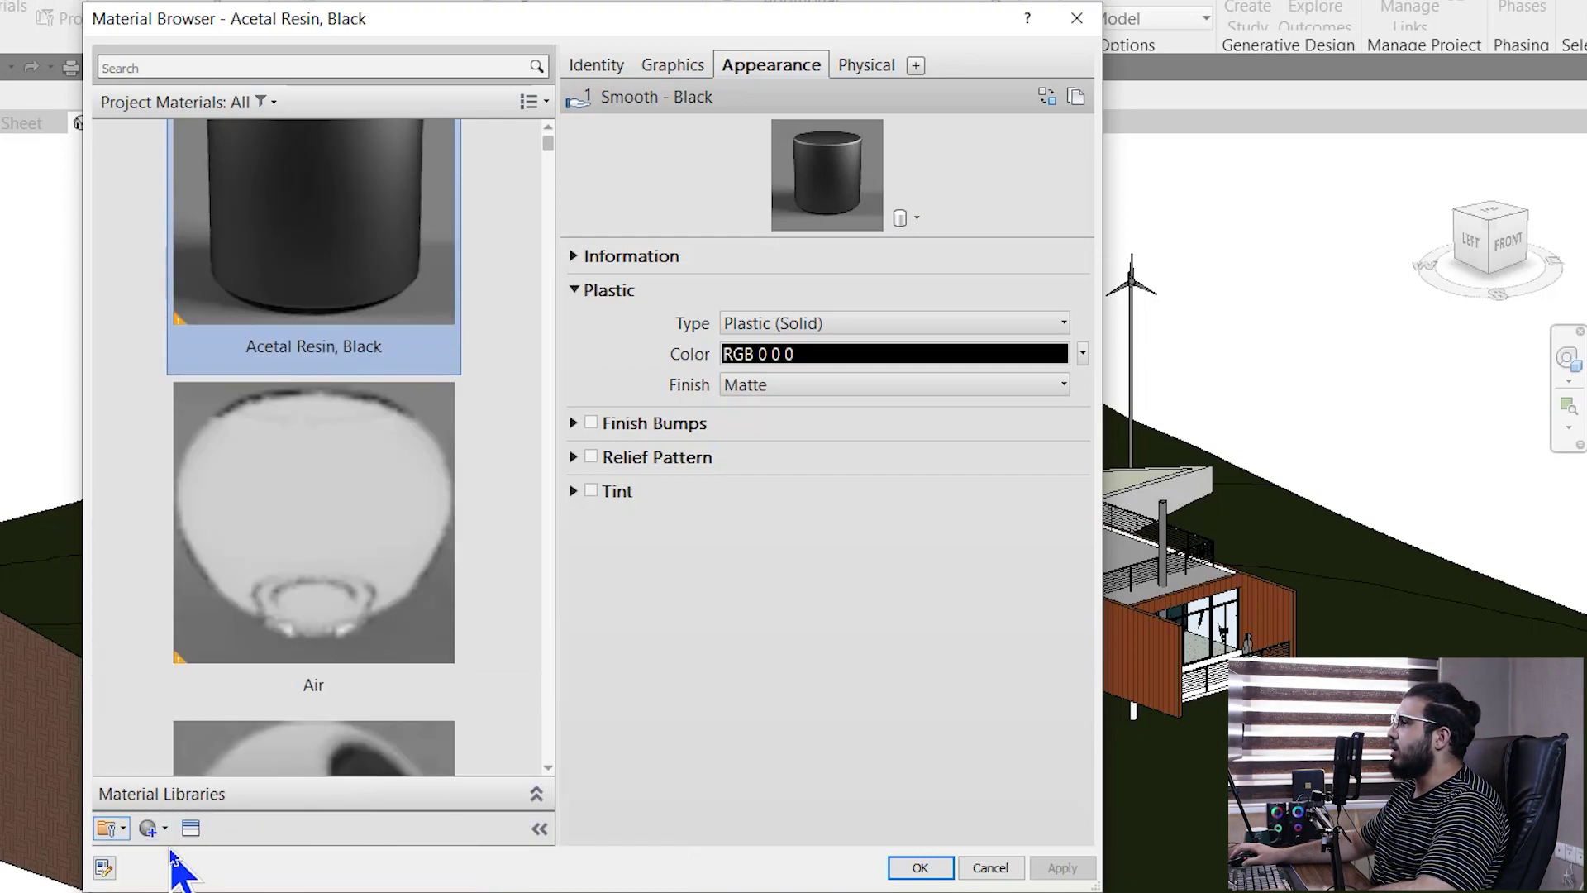
Step: Create a new material and rename it TAT-TEST 1
{"action": "left_click", "coordinate": [149, 830]}
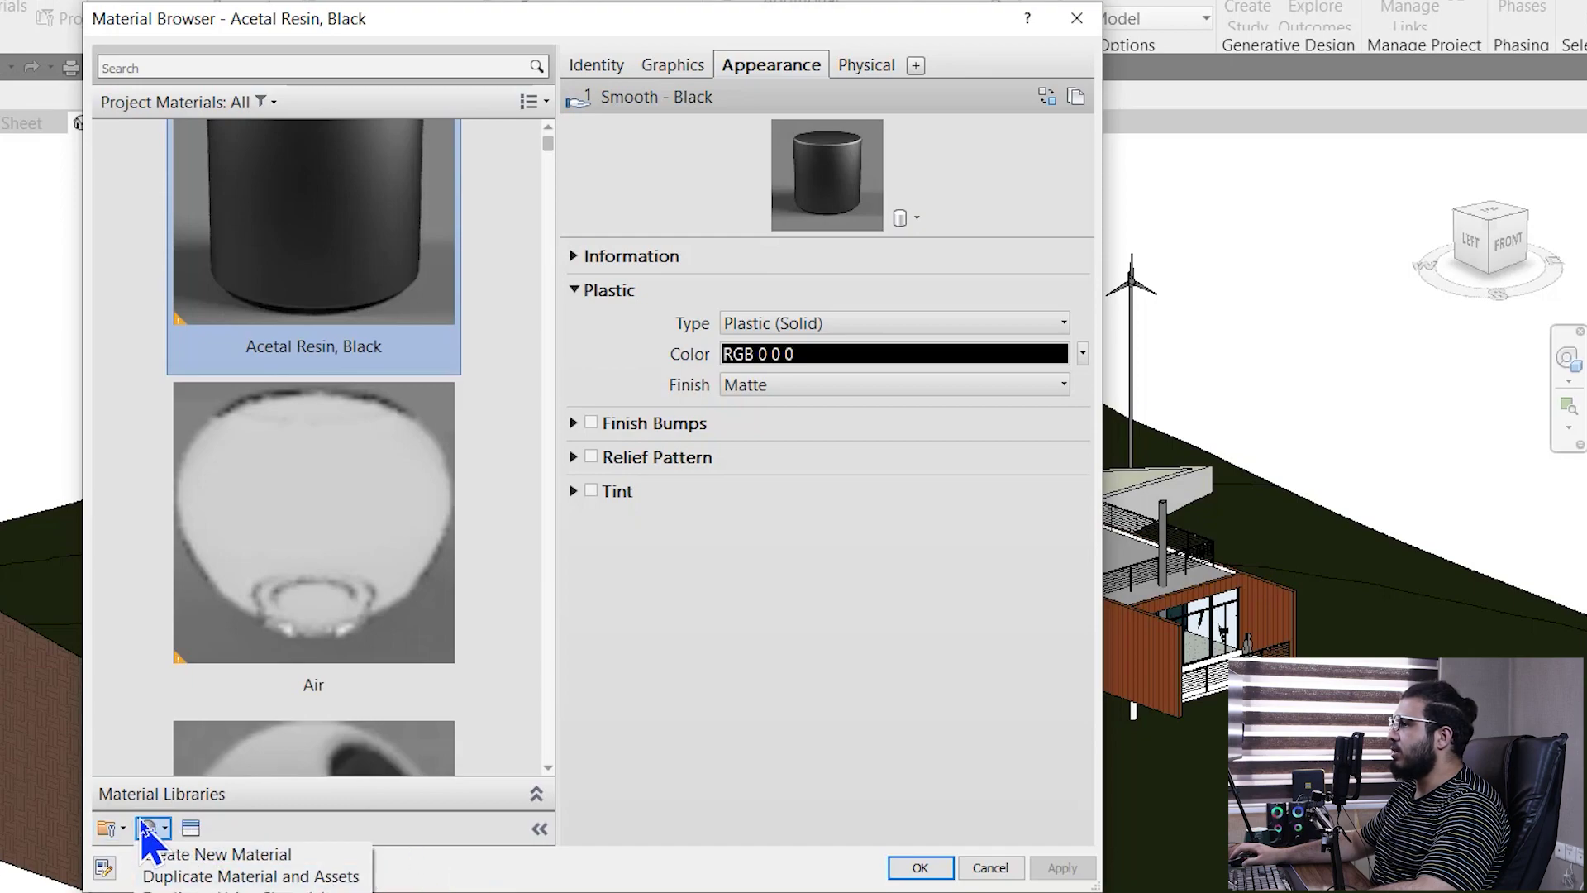
{"action": "left_click", "coordinate": [258, 860]}
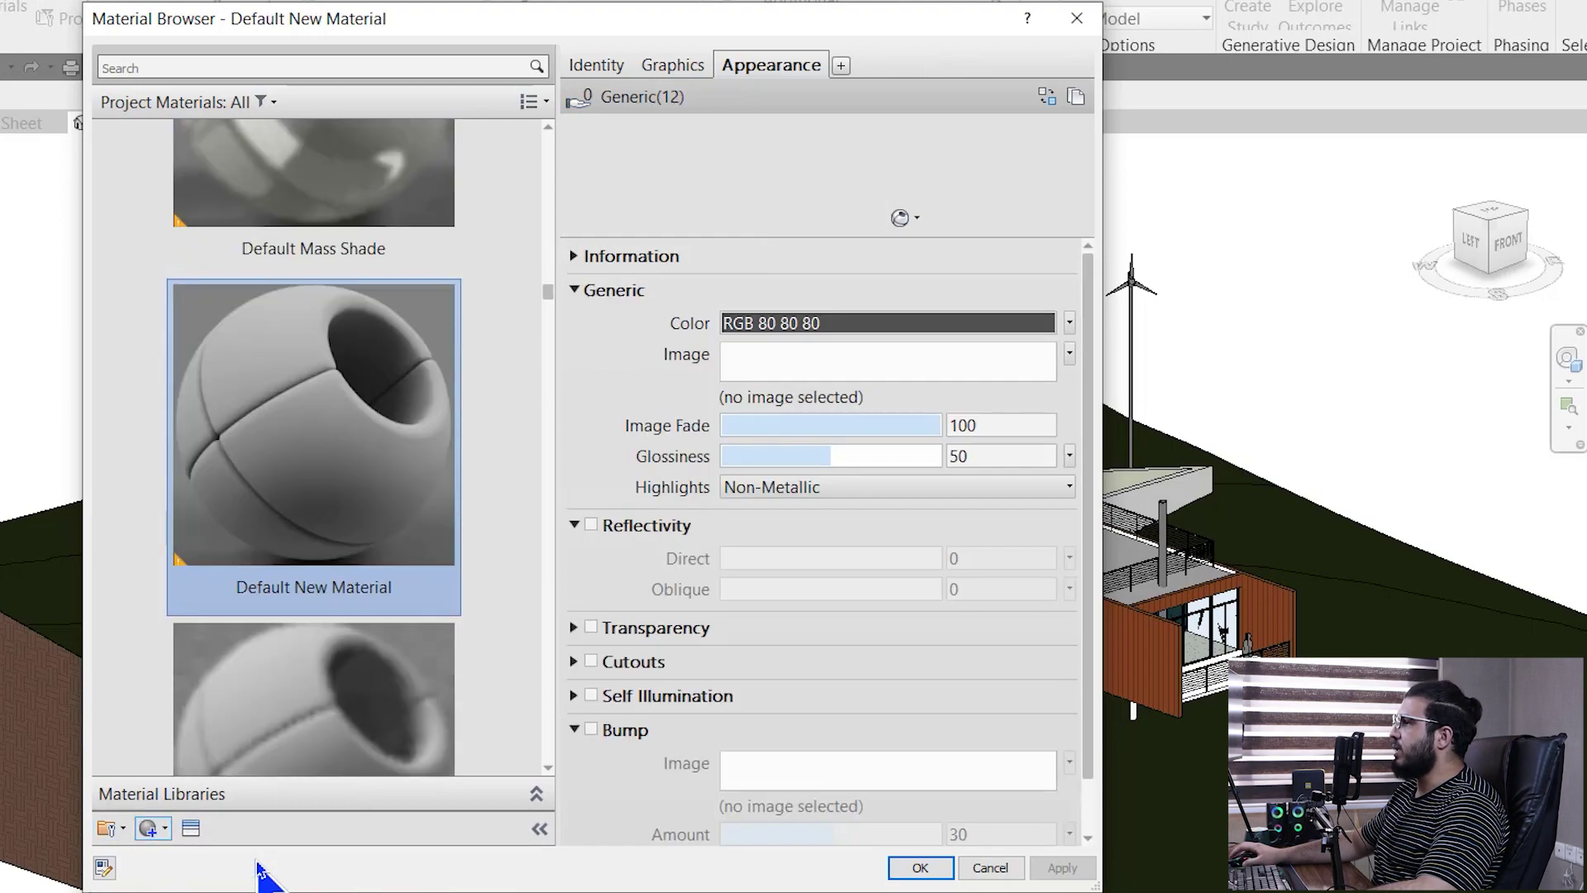
{"action": "right_click", "coordinate": [296, 299]}
{"action": "left_click", "coordinate": [418, 394]}
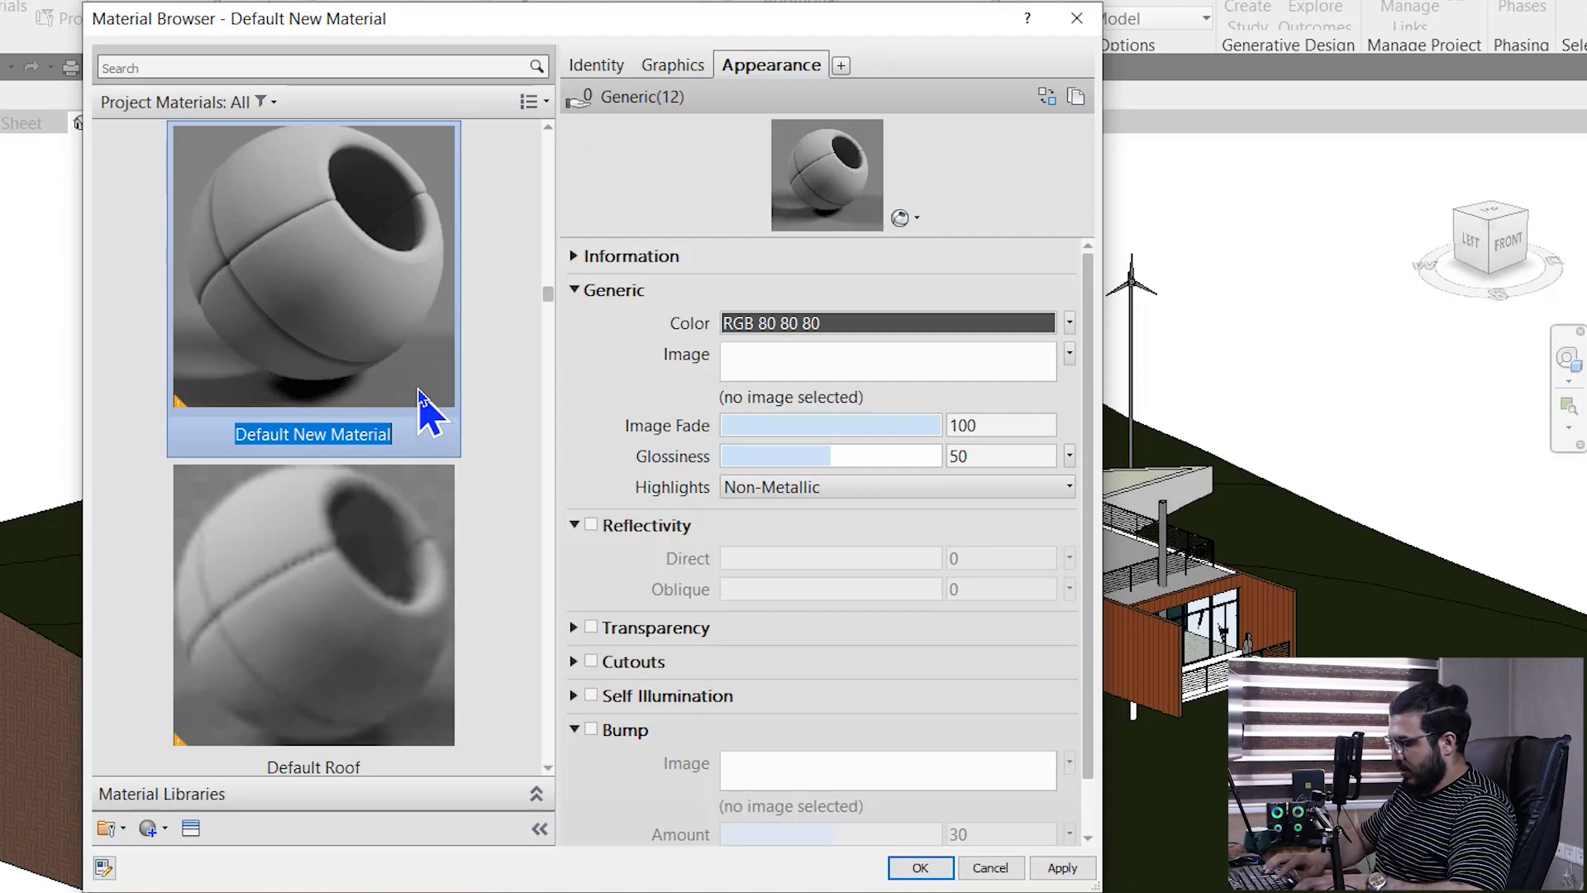
{"action": "type", "text": "TAT-TEST 1"}
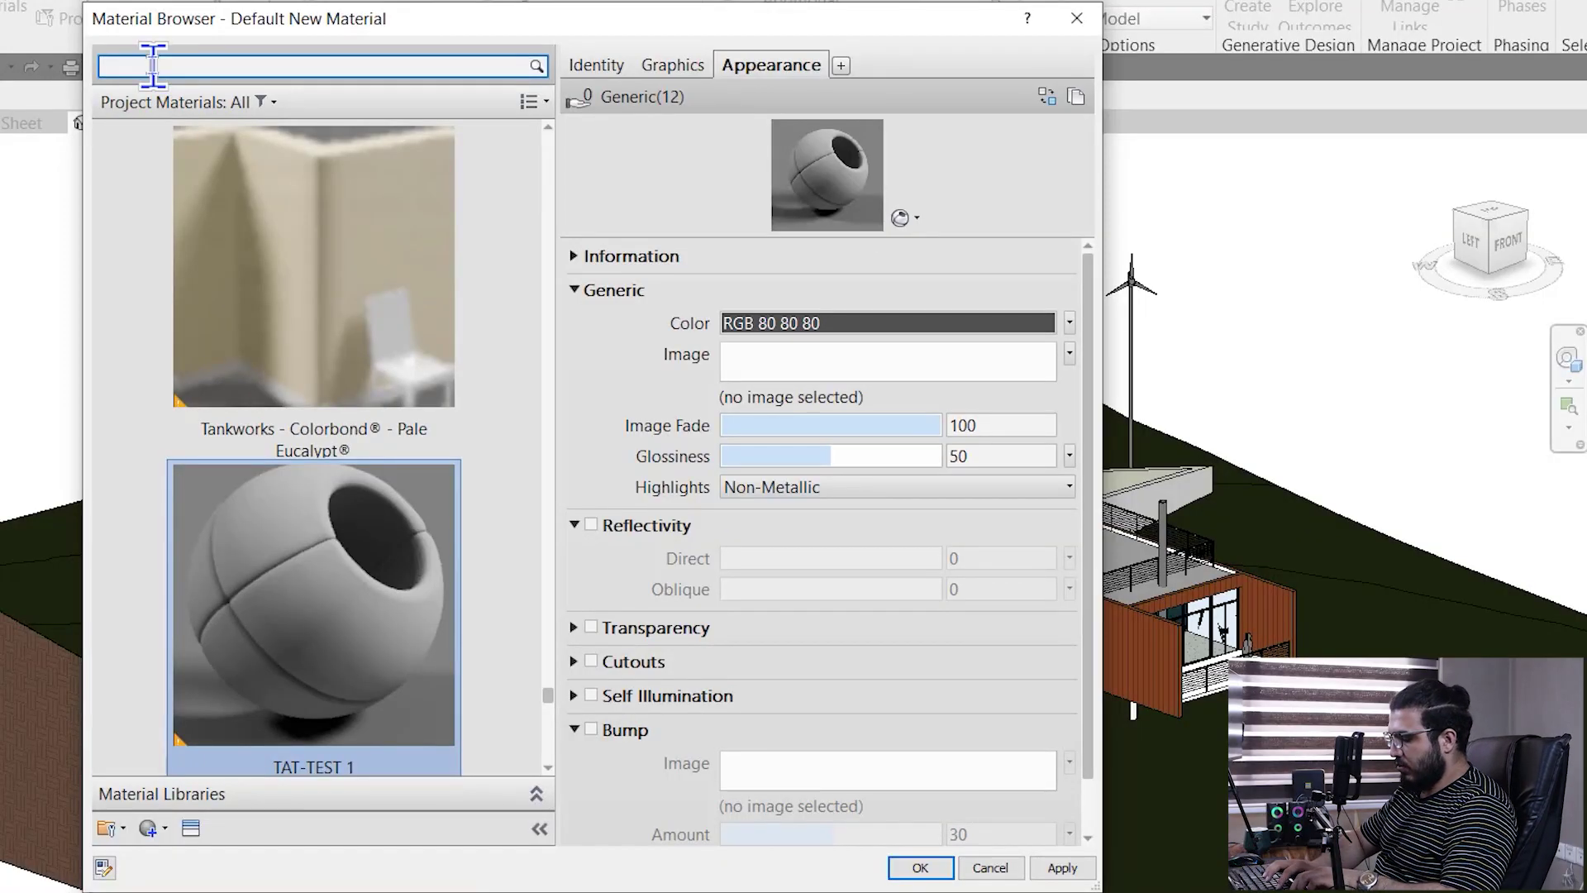
Step: Search the project materials for TAT and view the identity information of TAT-TEST 1
{"action": "left_click", "coordinate": [153, 65]}
{"action": "type", "text": "TAT"}
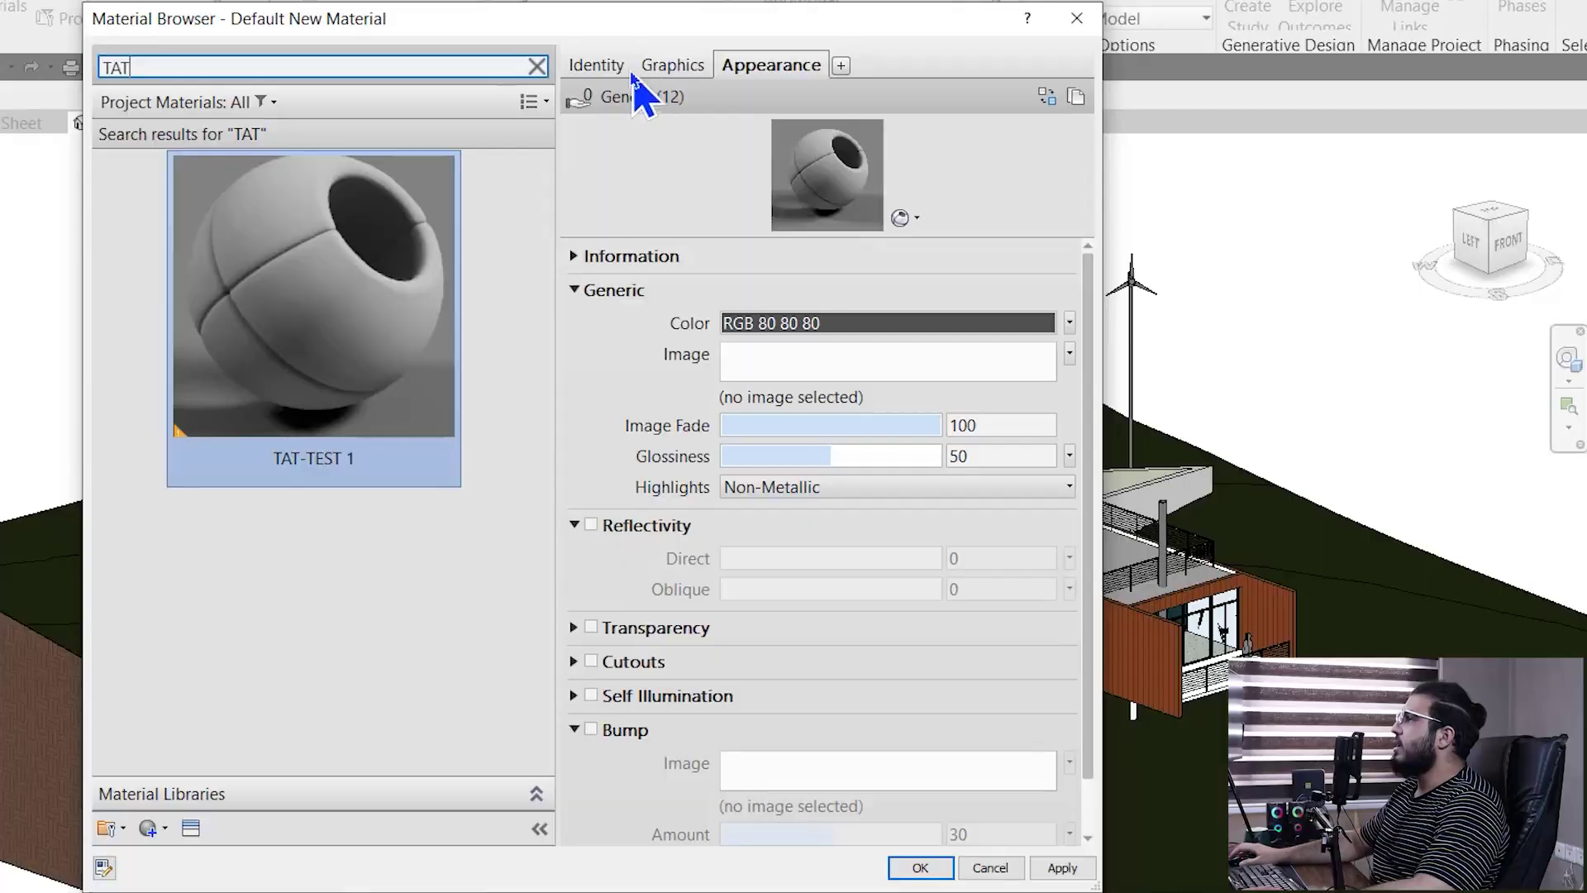
{"action": "left_click", "coordinate": [620, 61]}
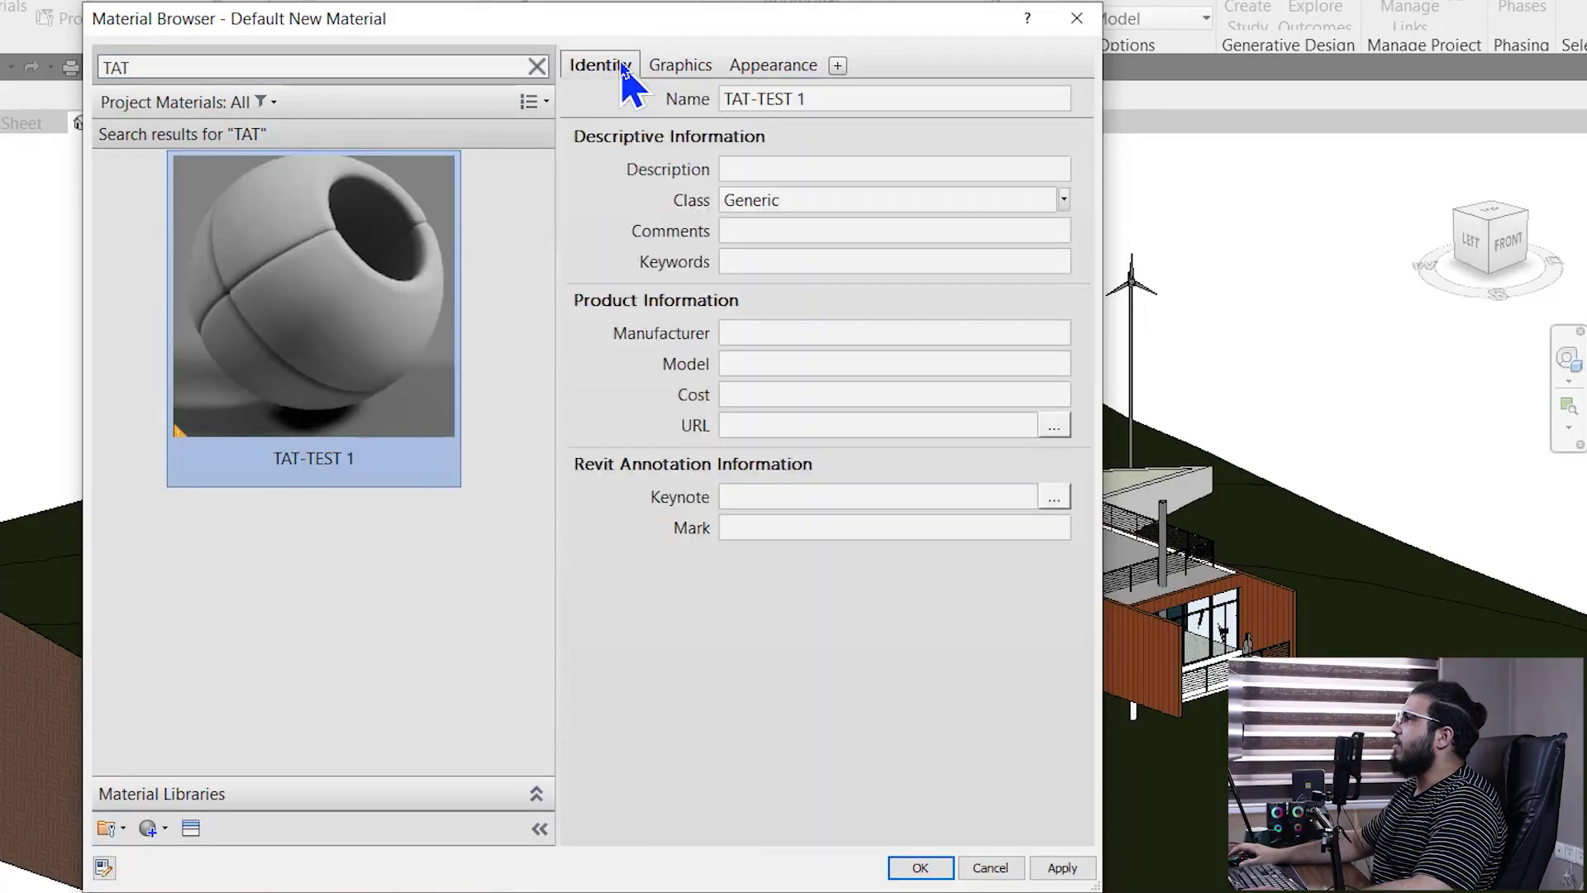
{"action": "left_click", "coordinate": [732, 98]}
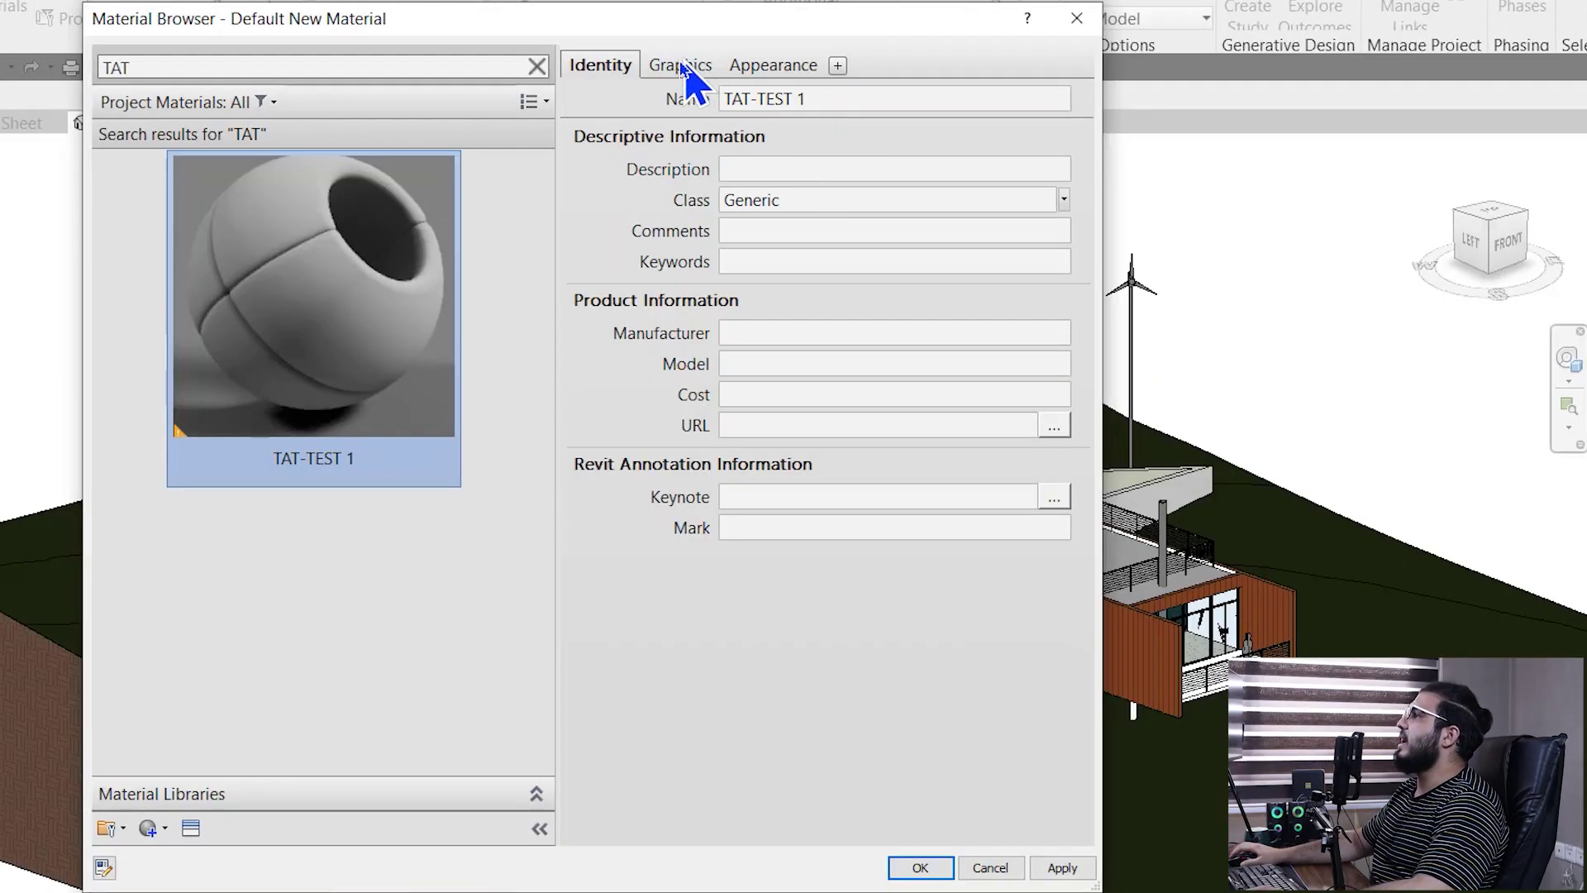
Step: Set the shading color of TAT-TEST 1 to pale yellow RGB 255 255 157 and save the material
{"action": "left_click", "coordinate": [684, 66]}
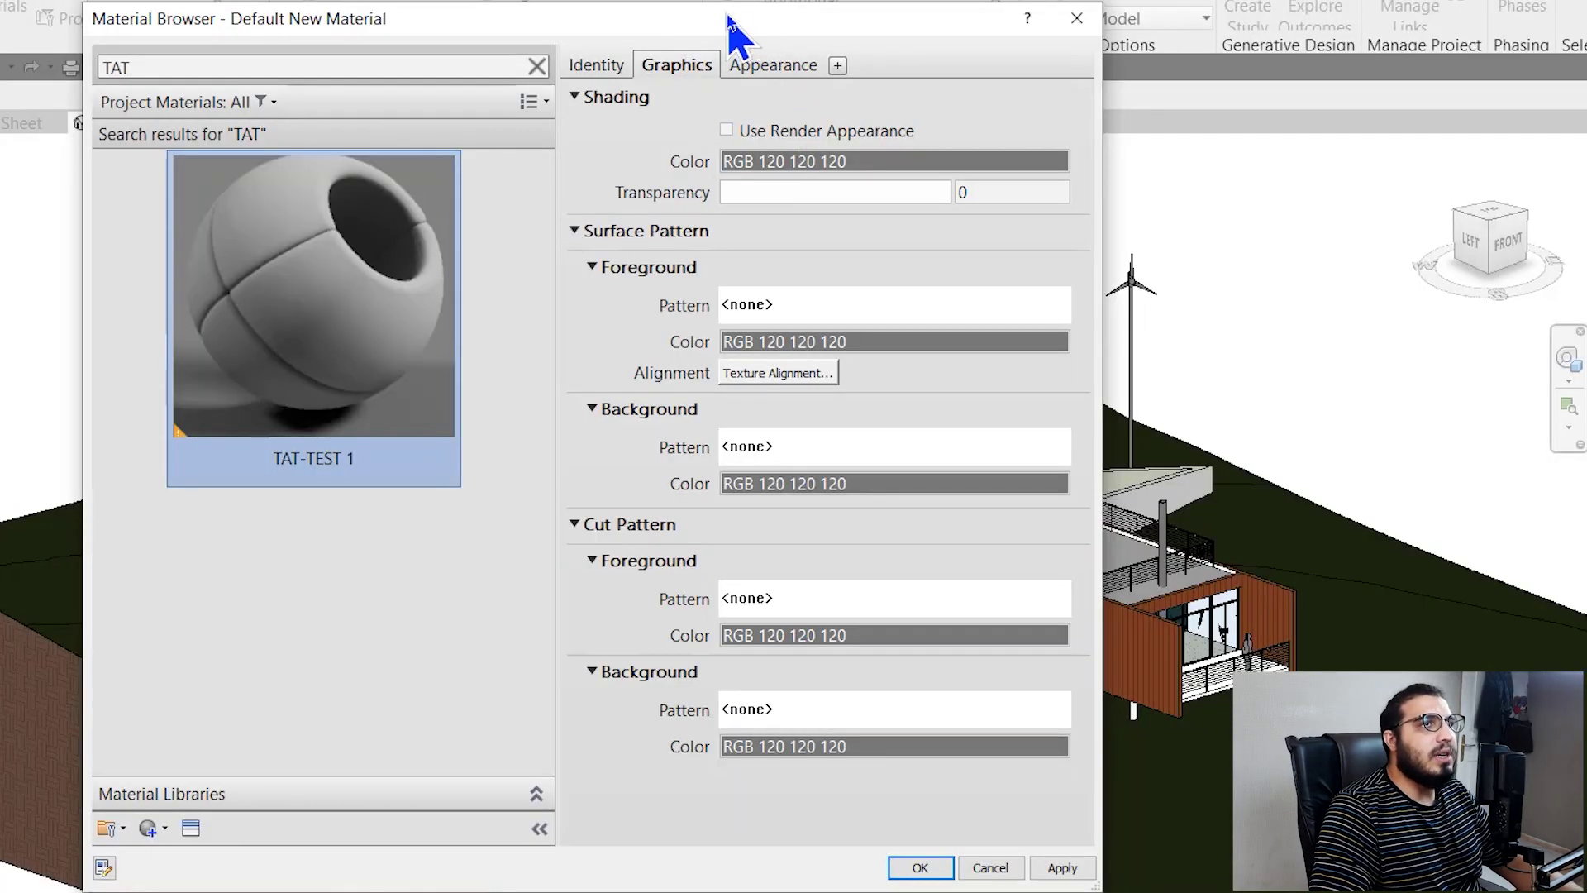
{"action": "left_click_drag", "start_coordinate": [731, 25], "coordinate": [727, 83]}
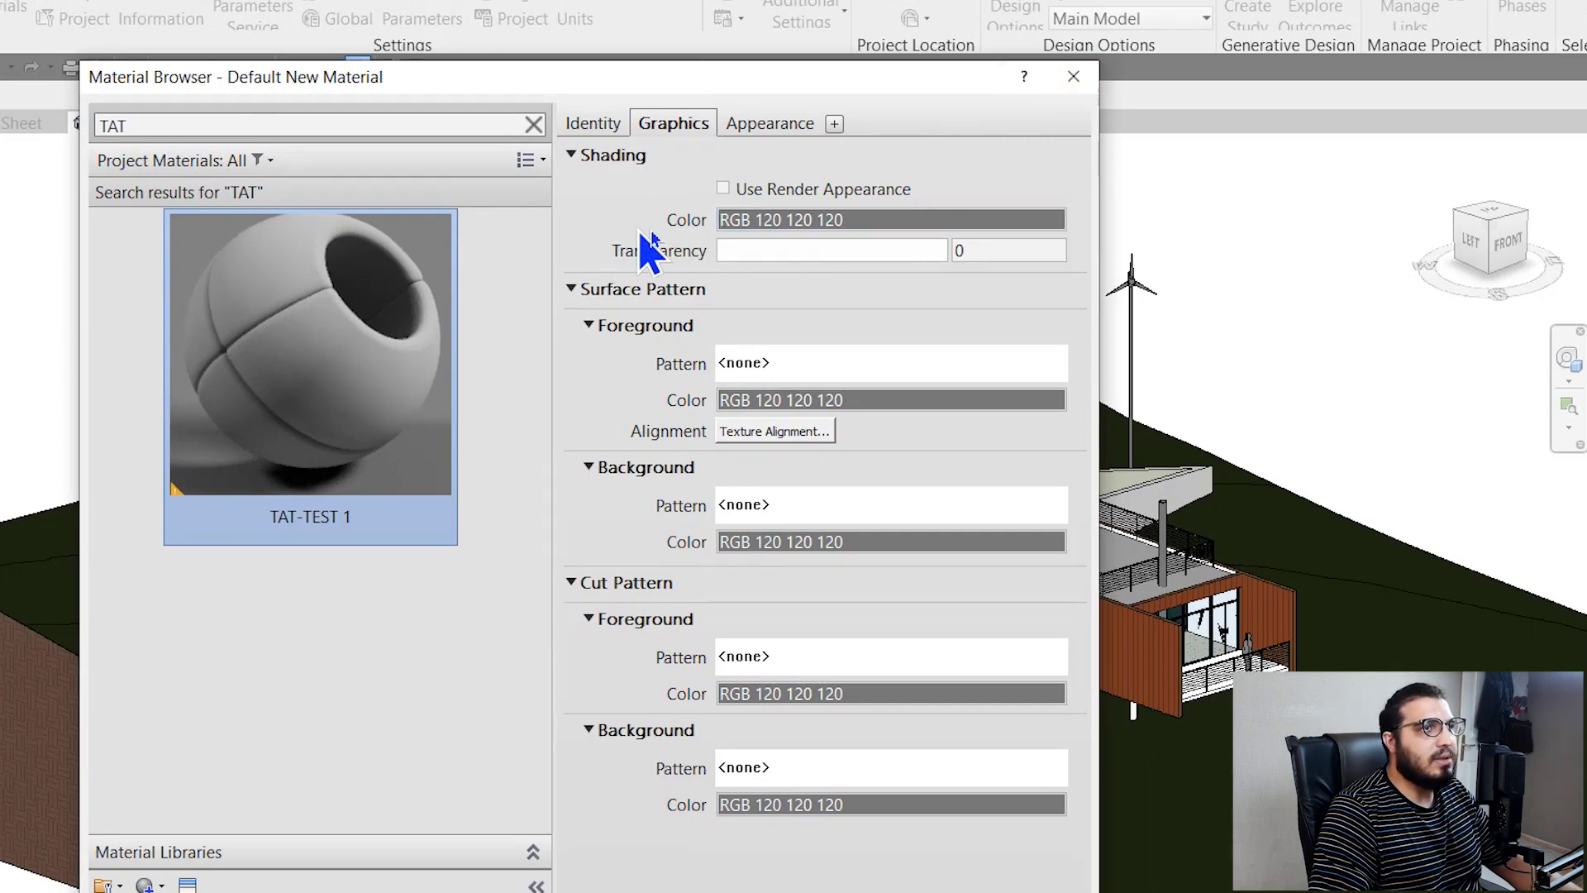
{"action": "left_click", "coordinate": [764, 220]}
{"action": "left_click", "coordinate": [417, 488]}
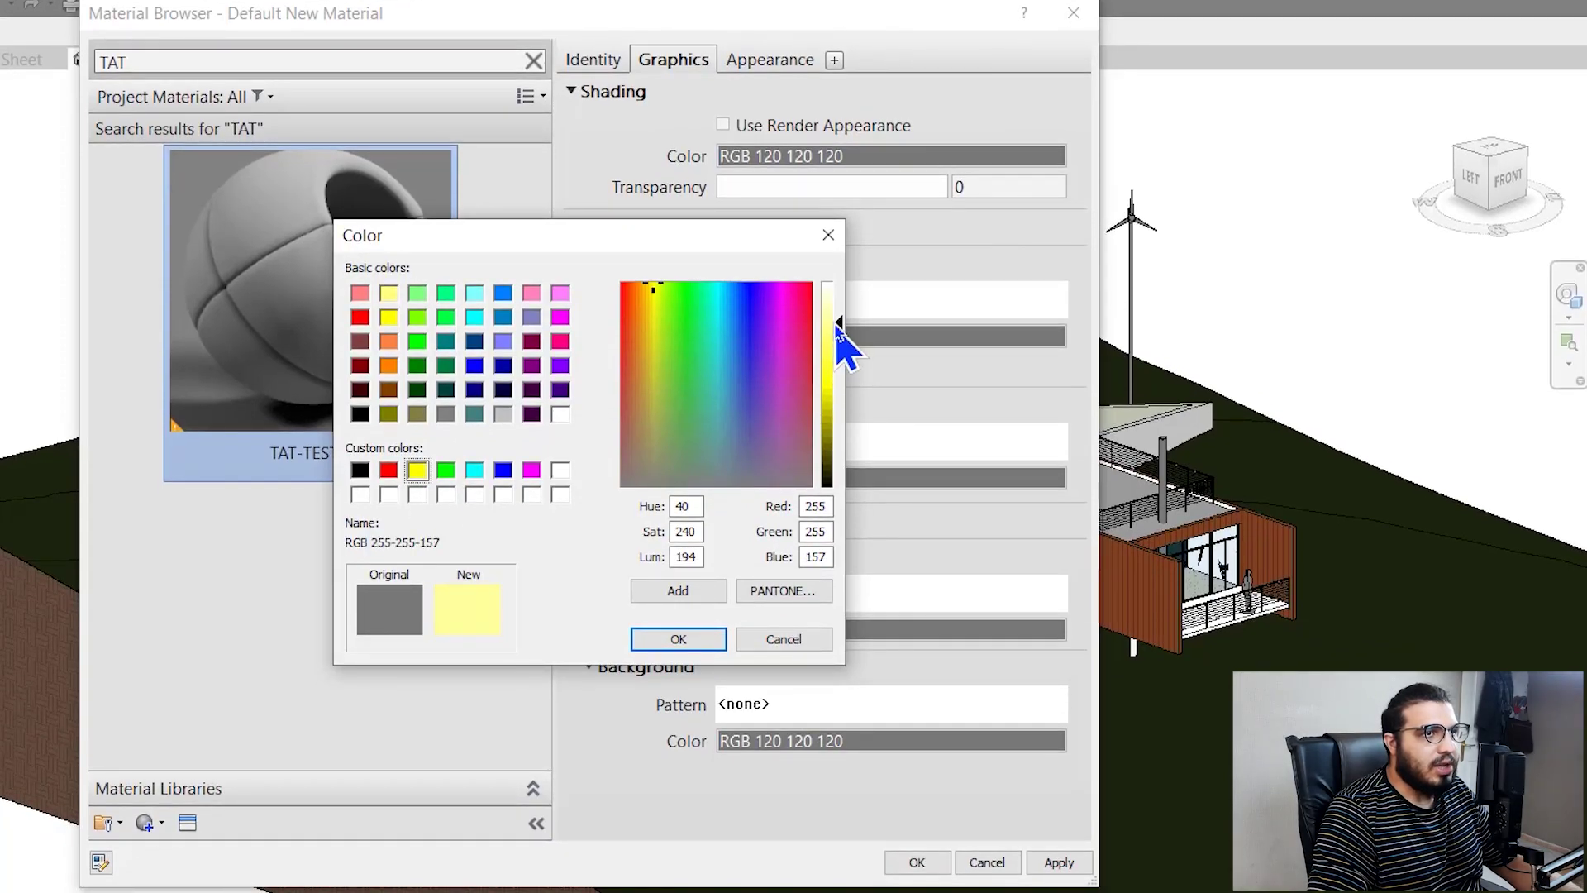
{"action": "left_click", "coordinate": [679, 639]}
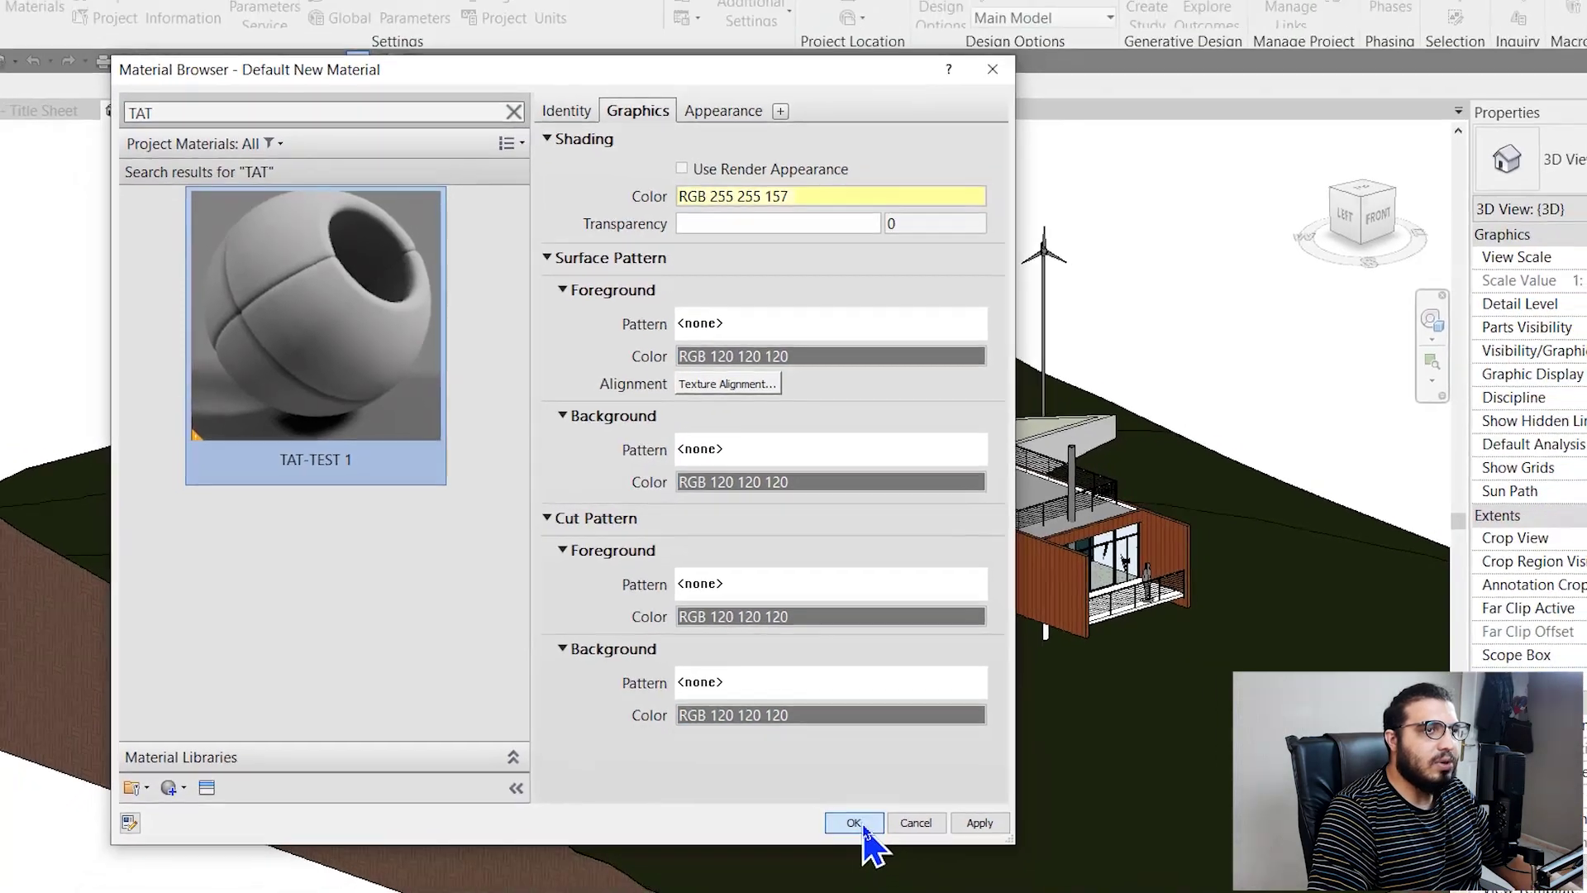
{"action": "left_click", "coordinate": [917, 862]}
Step: Select the red pitched roof and open its type's layer structure for editing
{"action": "scroll", "coordinate": [654, 430], "scroll_direction": "up", "scroll_amount": 3}
{"action": "scroll", "coordinate": [671, 471], "scroll_direction": "down", "scroll_amount": 2}
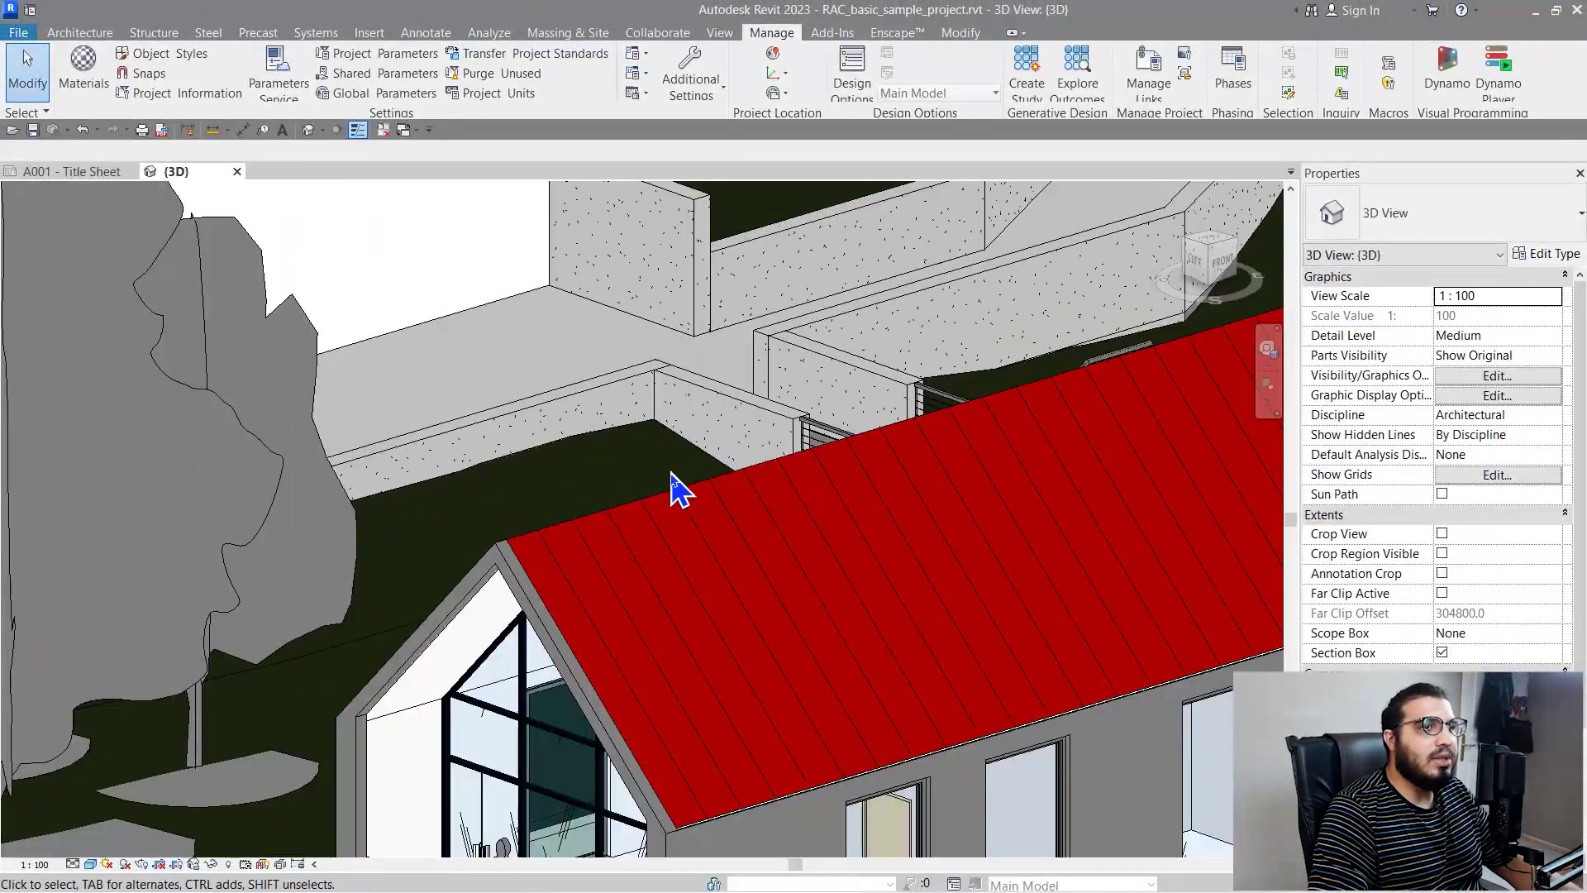
{"action": "left_click", "coordinate": [666, 526]}
{"action": "scroll", "coordinate": [628, 566], "scroll_direction": "down", "scroll_amount": 3}
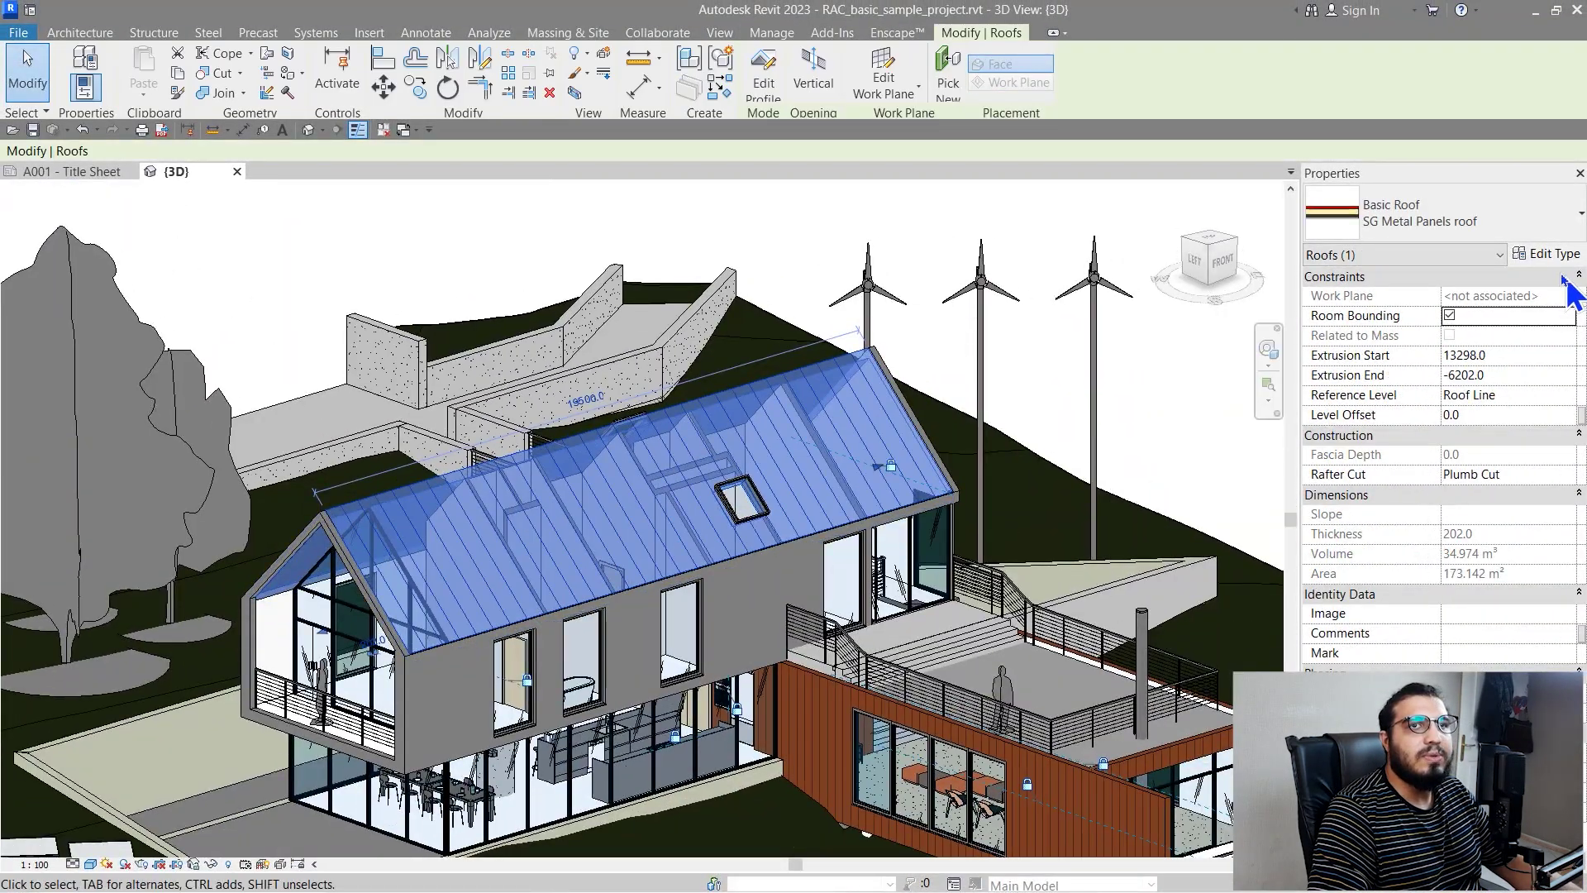
{"action": "left_click", "coordinate": [1551, 263]}
{"action": "left_click", "coordinate": [893, 216]}
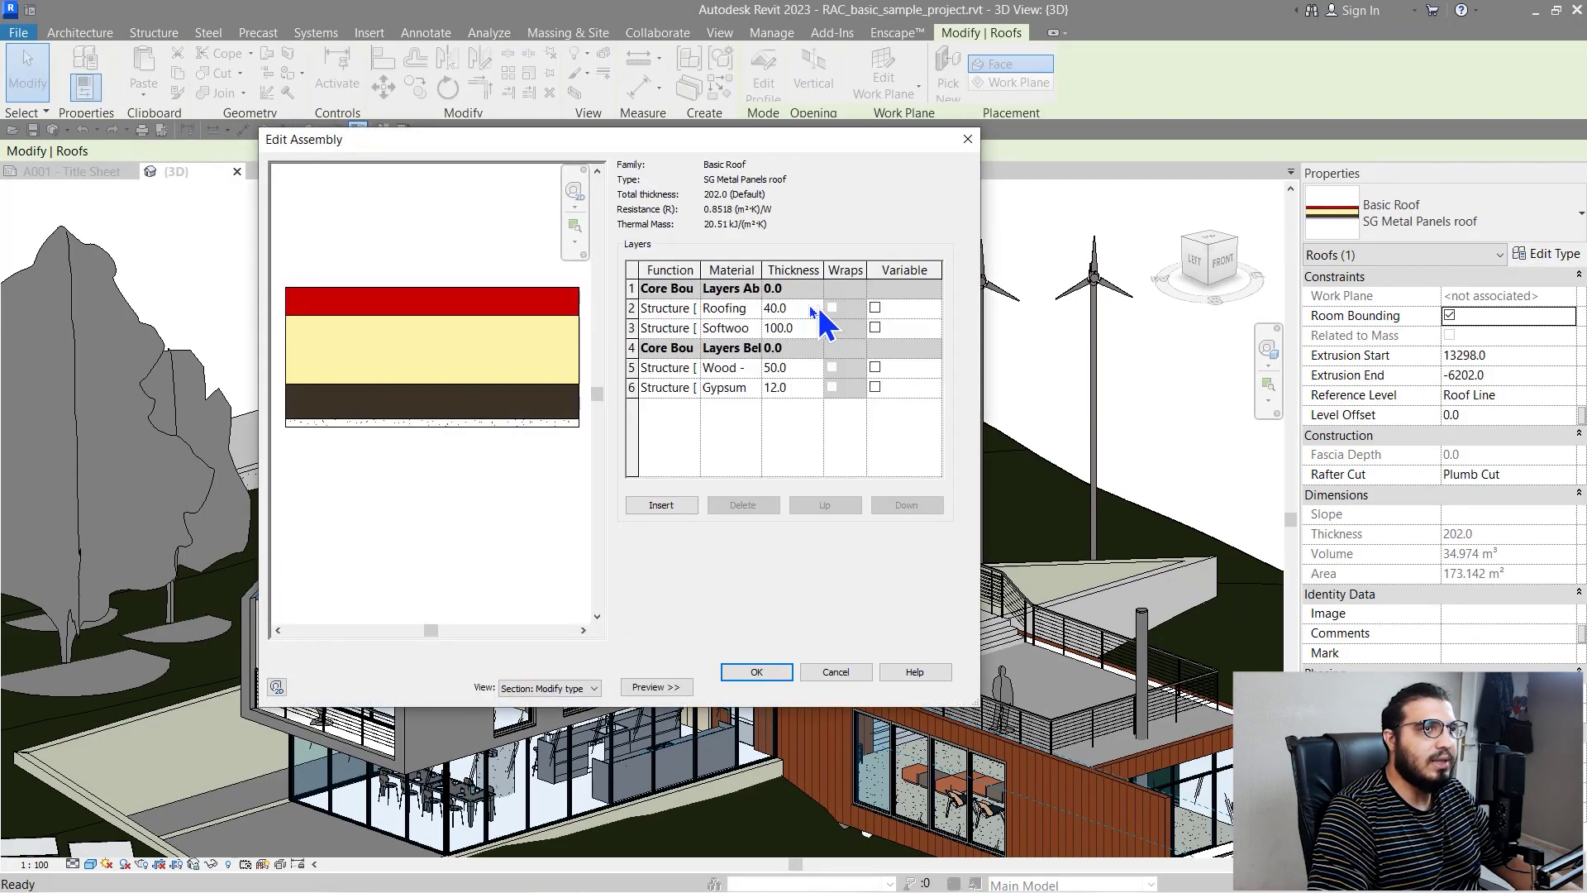
Step: Assign the TAT-TEST 1 material to the 40 mm roofing layer, accept the roof type changes and deselect the roof
{"action": "left_click", "coordinate": [755, 307]}
{"action": "left_click", "coordinate": [347, 172]}
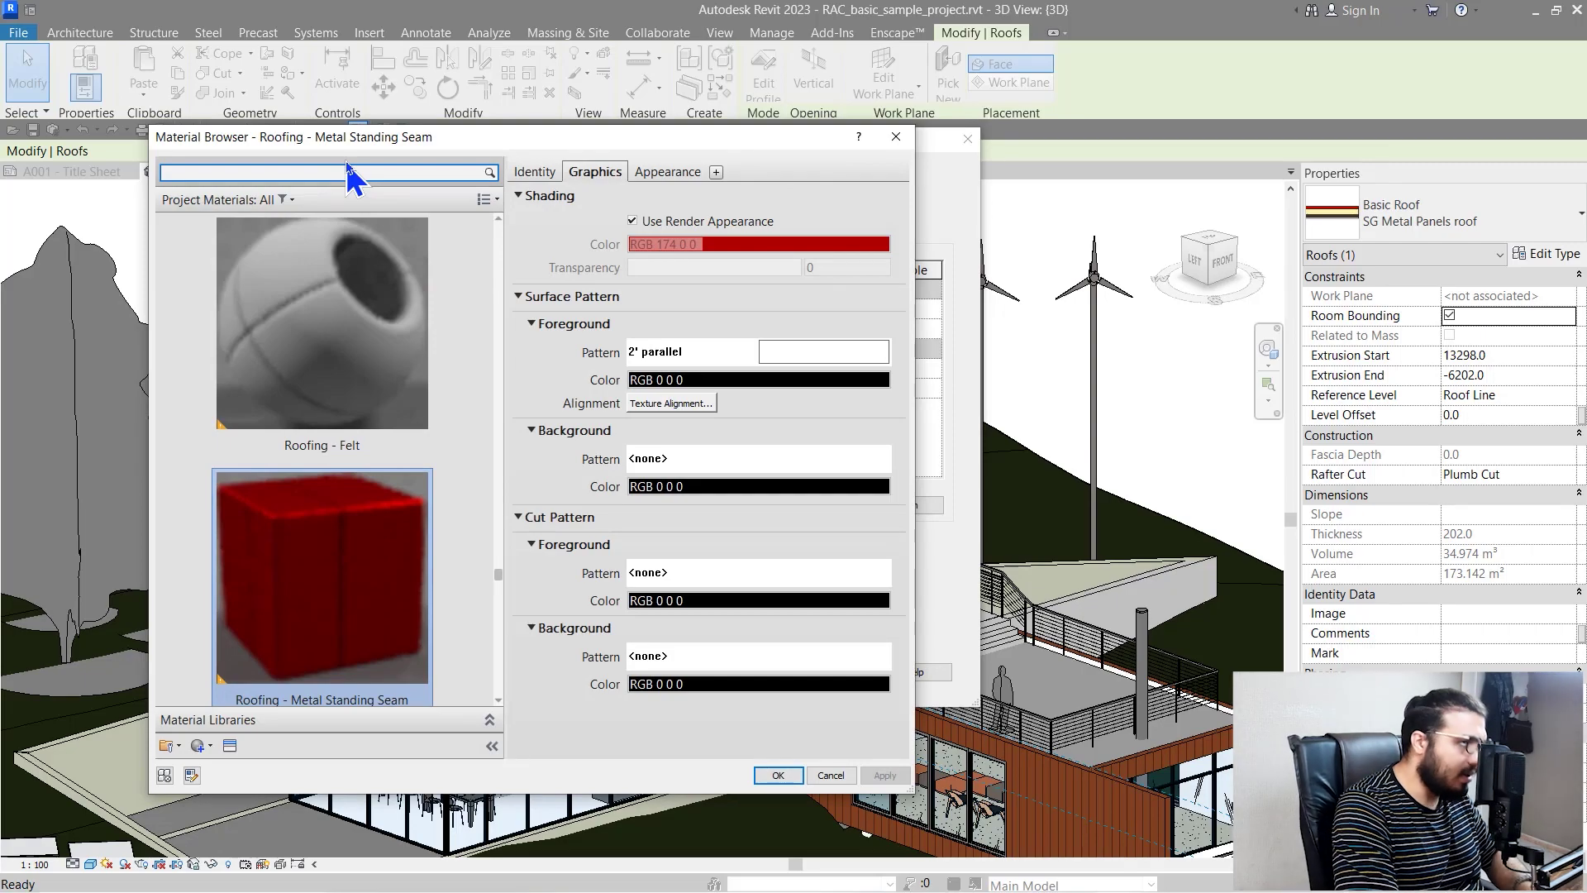
{"action": "type", "text": "TAT"}
{"action": "left_click", "coordinate": [273, 327]}
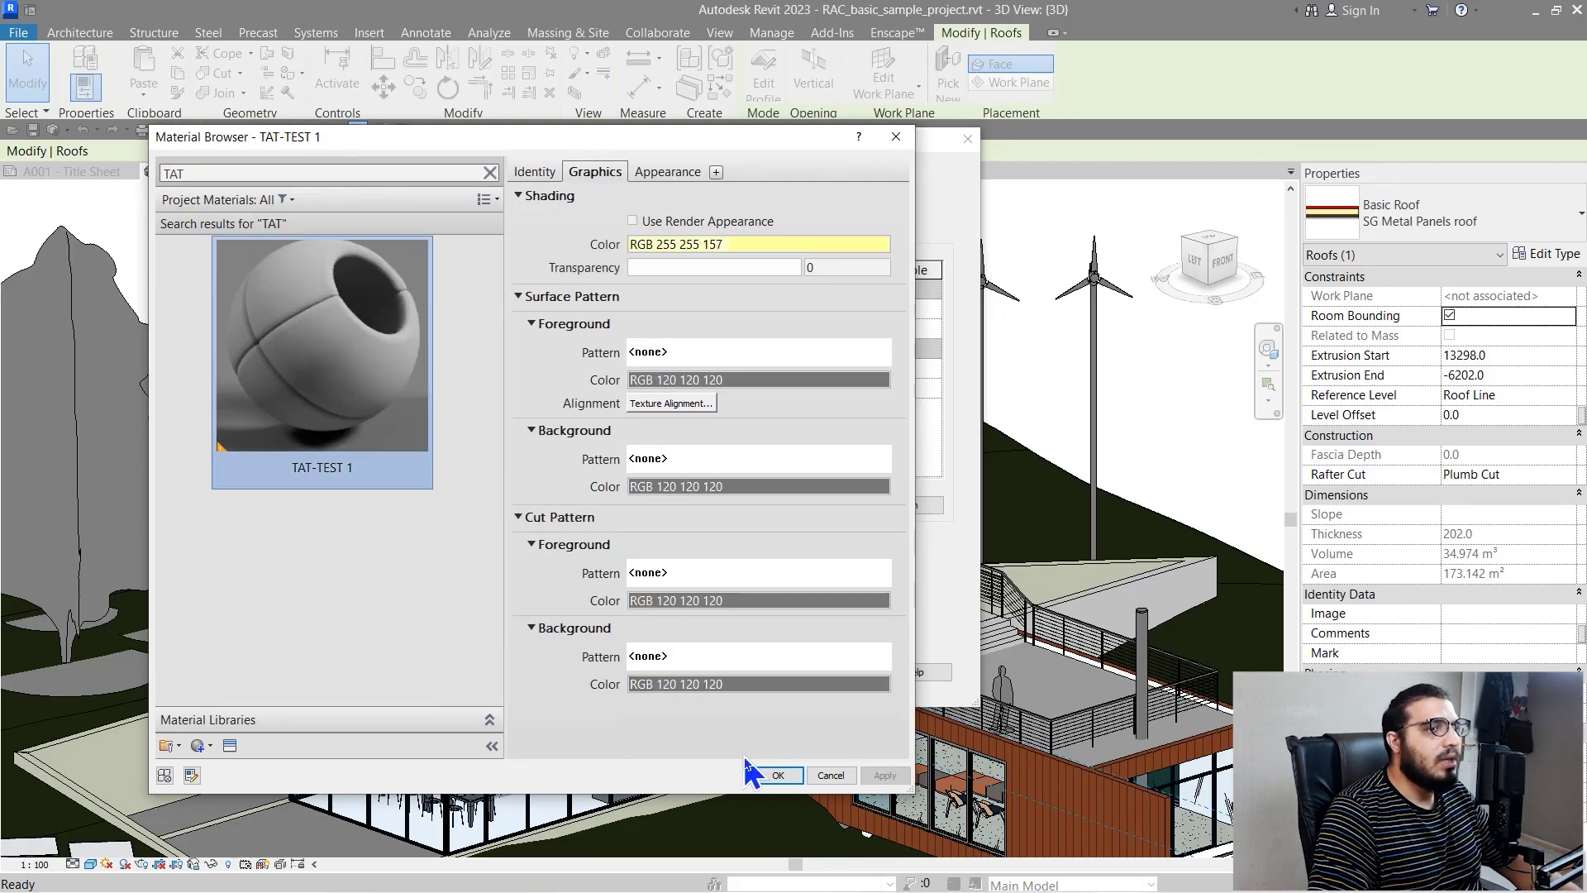
{"action": "left_click", "coordinate": [775, 776]}
{"action": "left_click", "coordinate": [768, 682]}
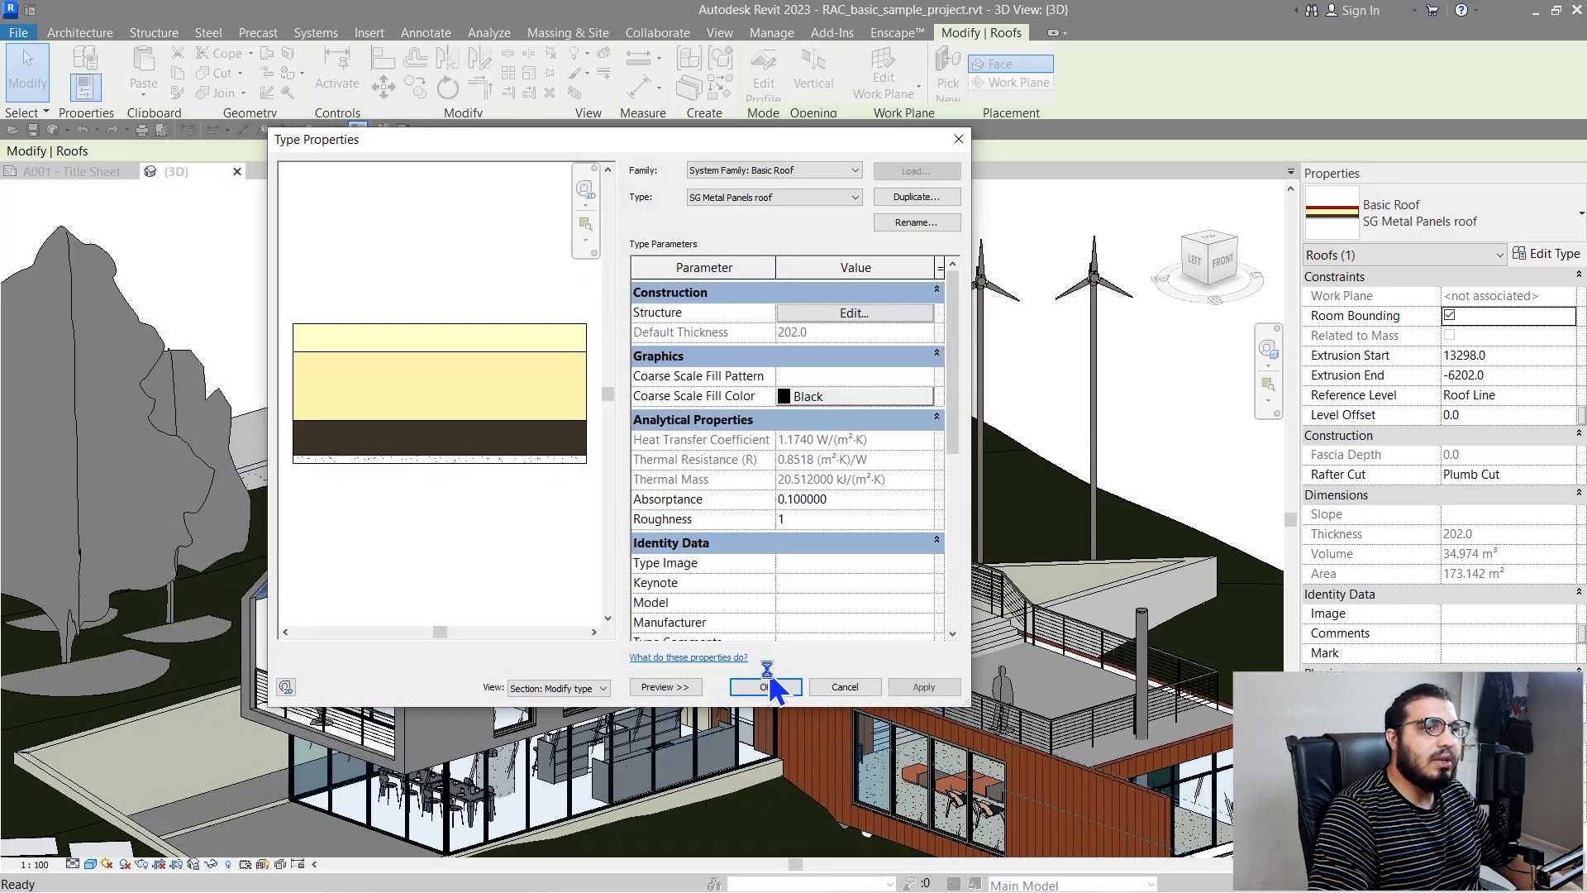
{"action": "left_click", "coordinate": [769, 695]}
{"action": "left_click", "coordinate": [467, 289]}
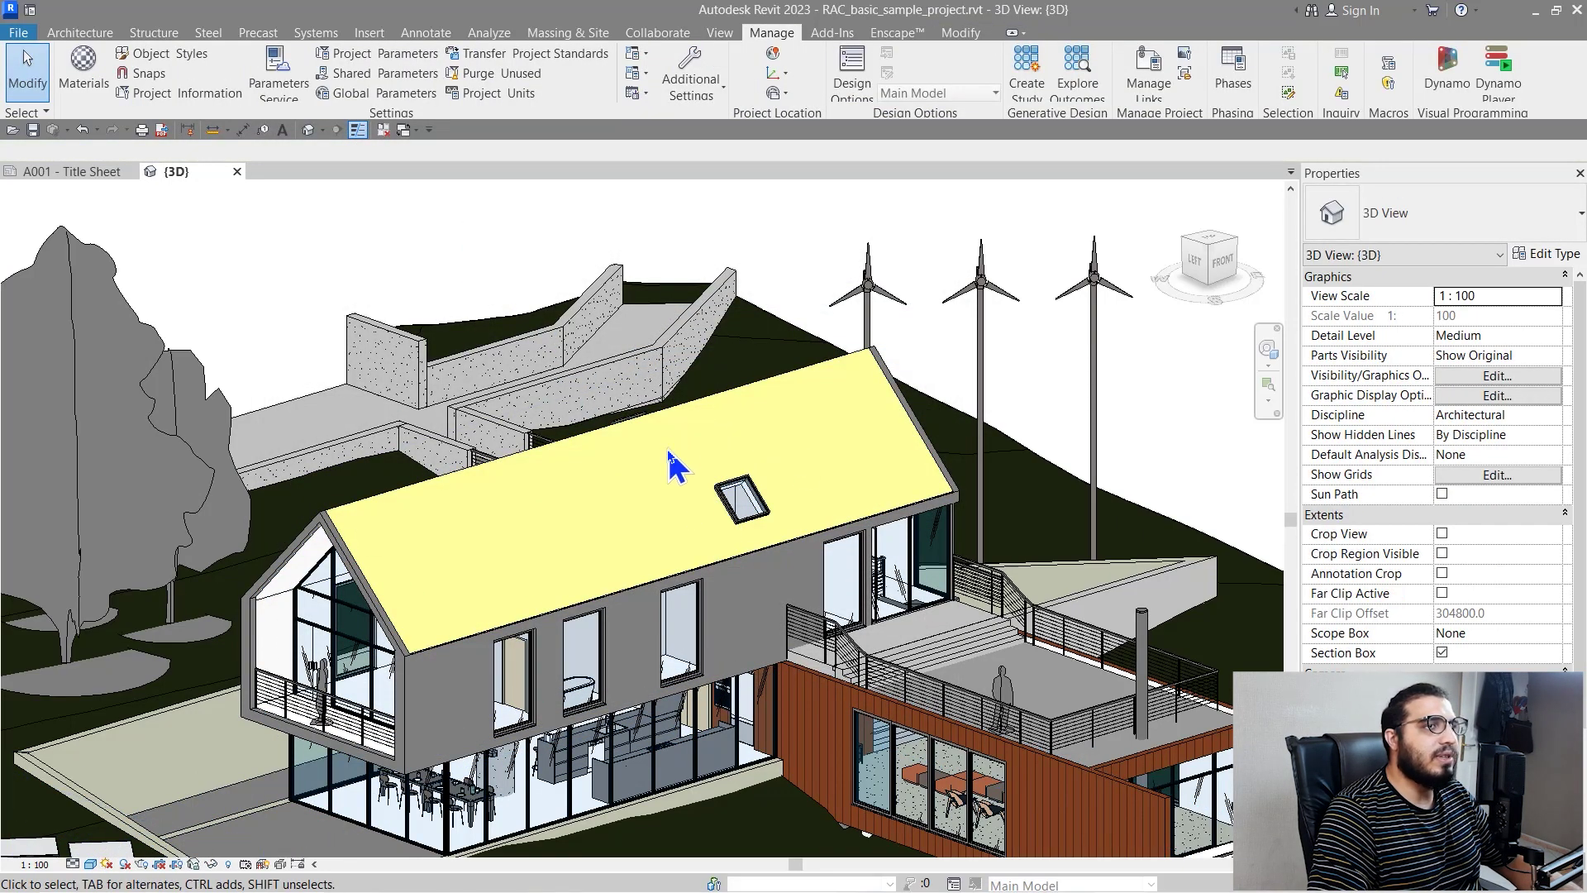
Step: Reopen the TAT-TEST 1 material from the 40 mm top layer of the yellow roof's type structure
{"action": "scroll", "coordinate": [674, 467], "scroll_direction": "up", "scroll_amount": 3}
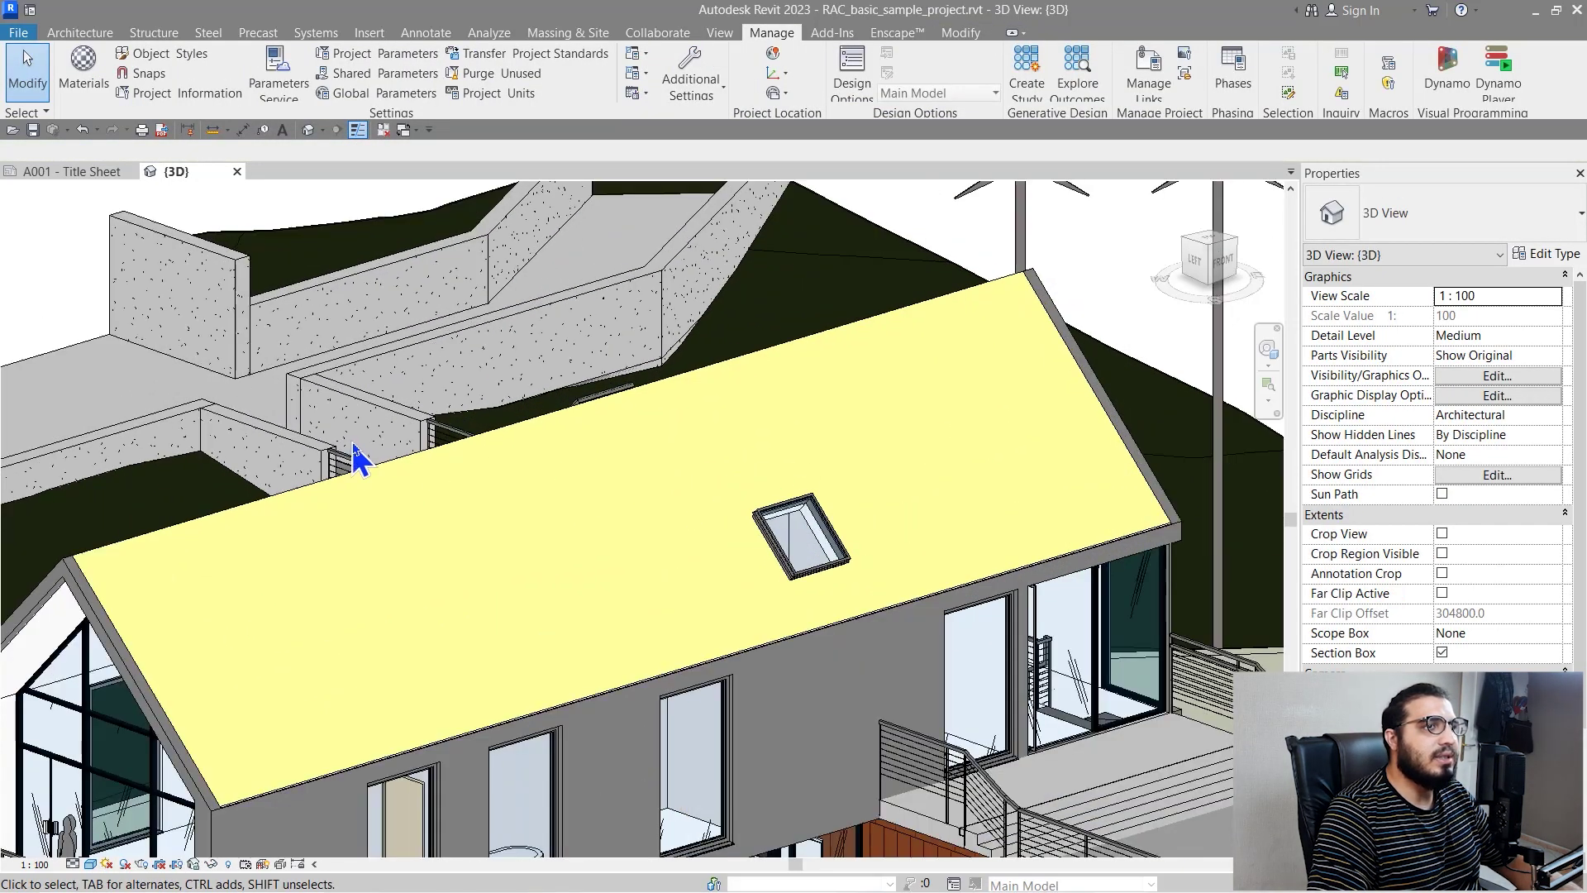
{"action": "left_click", "coordinate": [418, 465]}
{"action": "left_click", "coordinate": [1542, 255]}
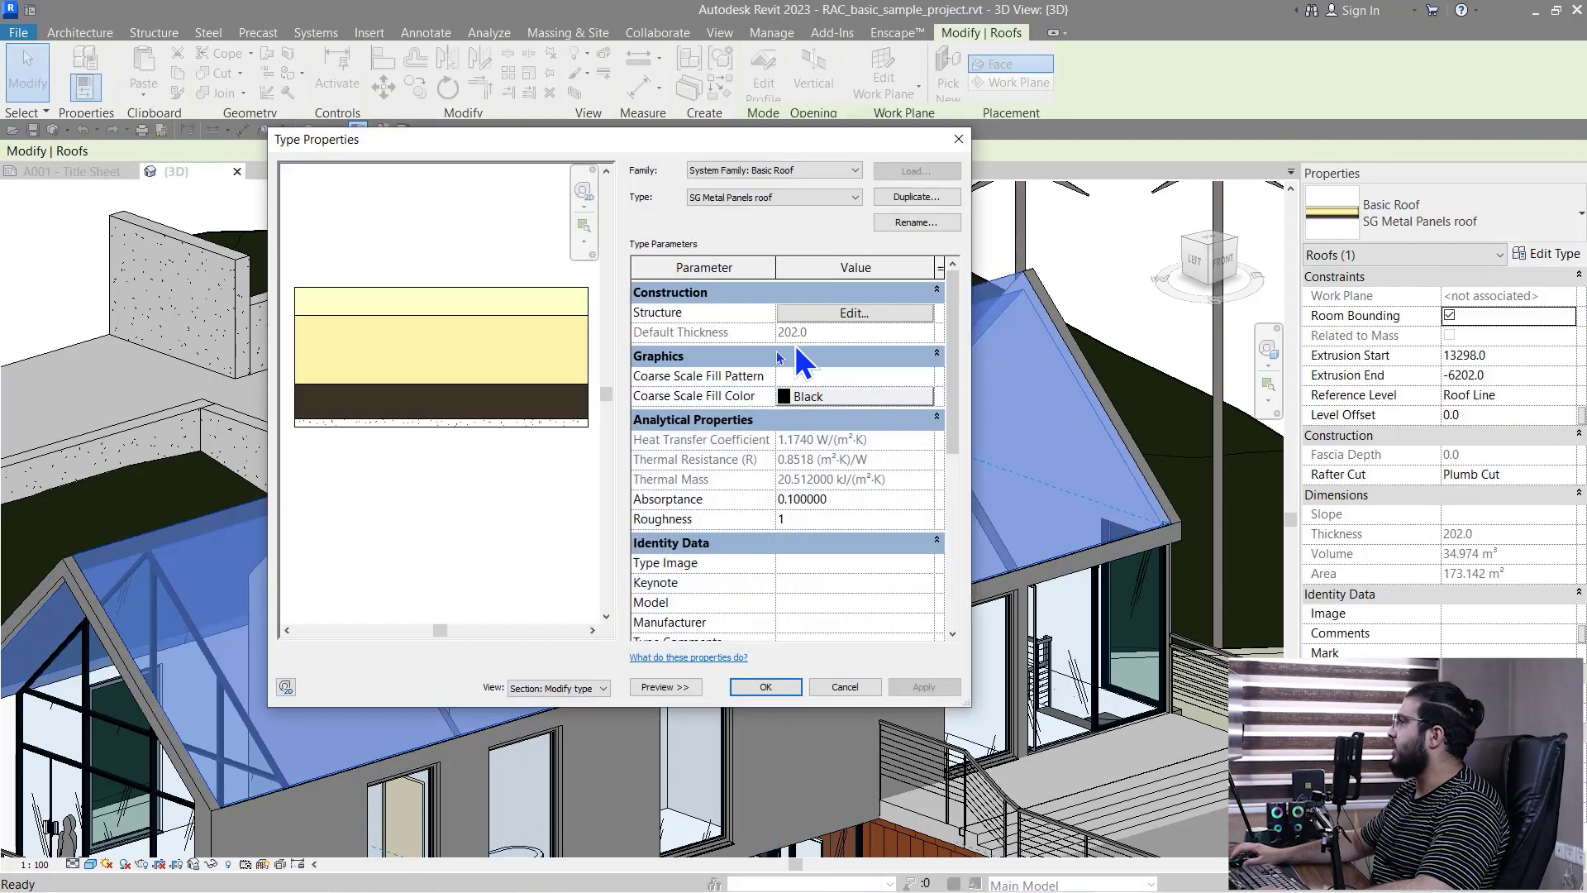
{"action": "left_click", "coordinate": [852, 313]}
{"action": "left_click", "coordinate": [755, 307]}
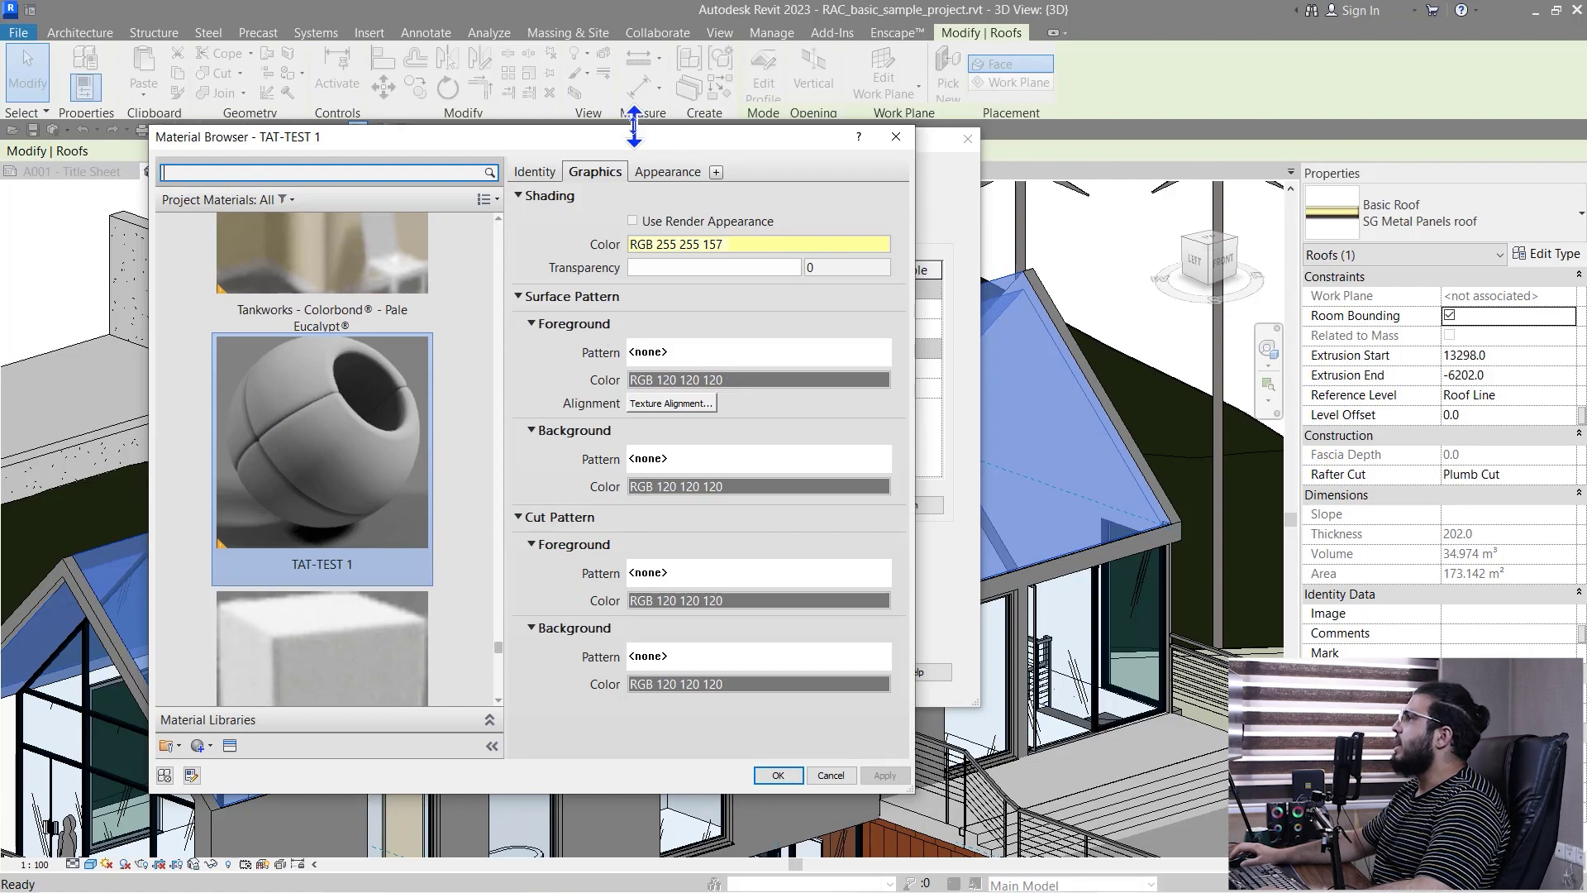
{"action": "left_click_drag", "start_coordinate": [634, 128], "coordinate": [727, 104]}
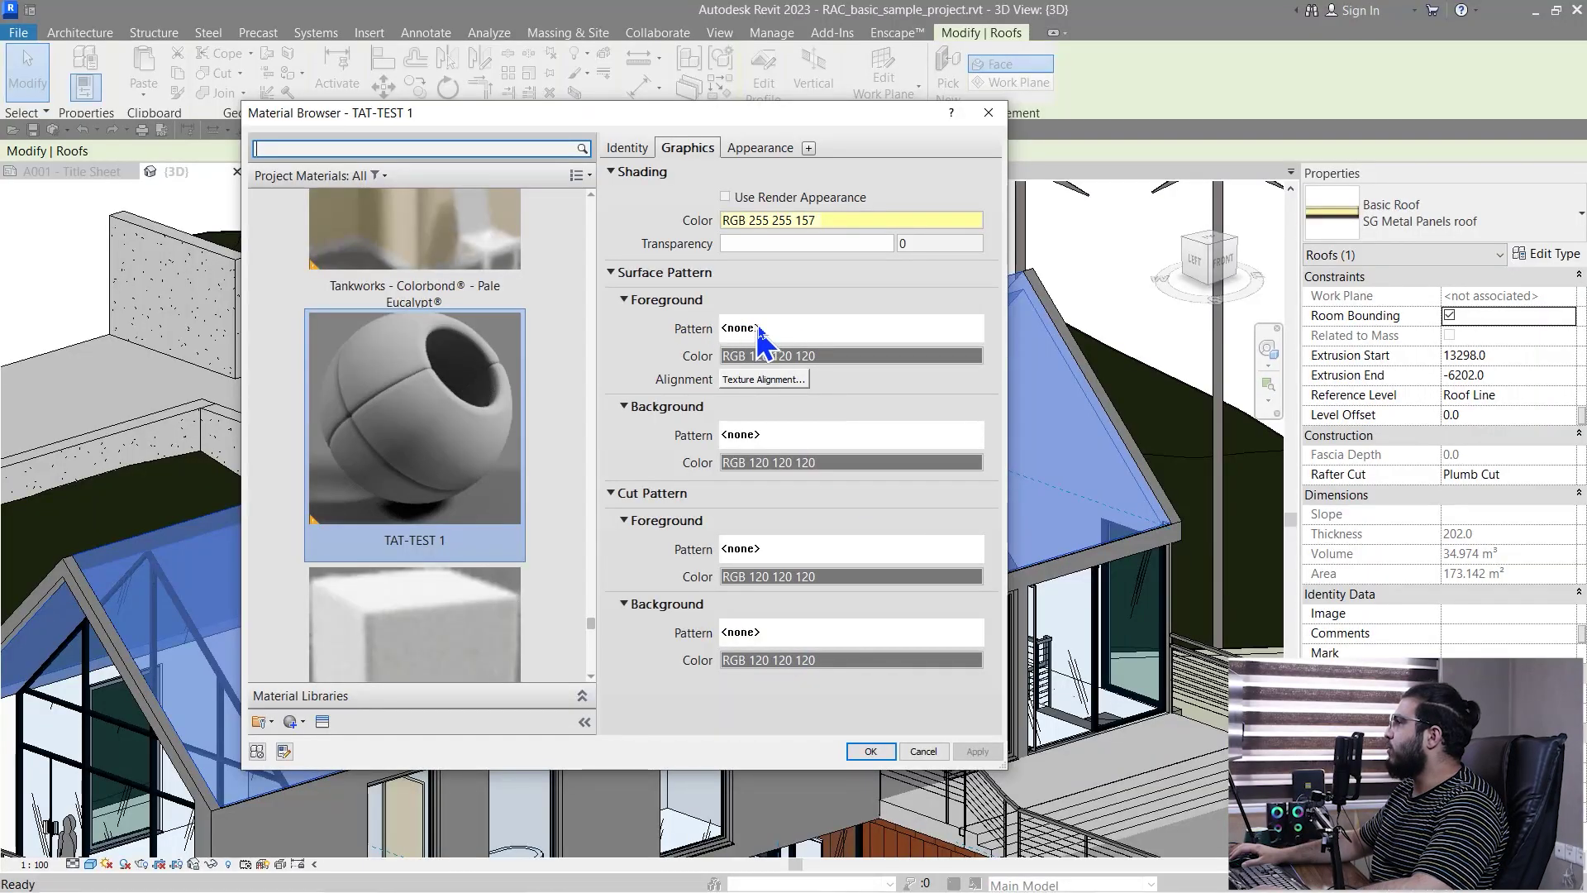
Step: Open the fill patterns for the material's surface foreground and browse the drafting patterns
{"action": "left_click", "coordinate": [758, 329]}
{"action": "scroll", "coordinate": [743, 496], "scroll_direction": "down", "scroll_amount": 1}
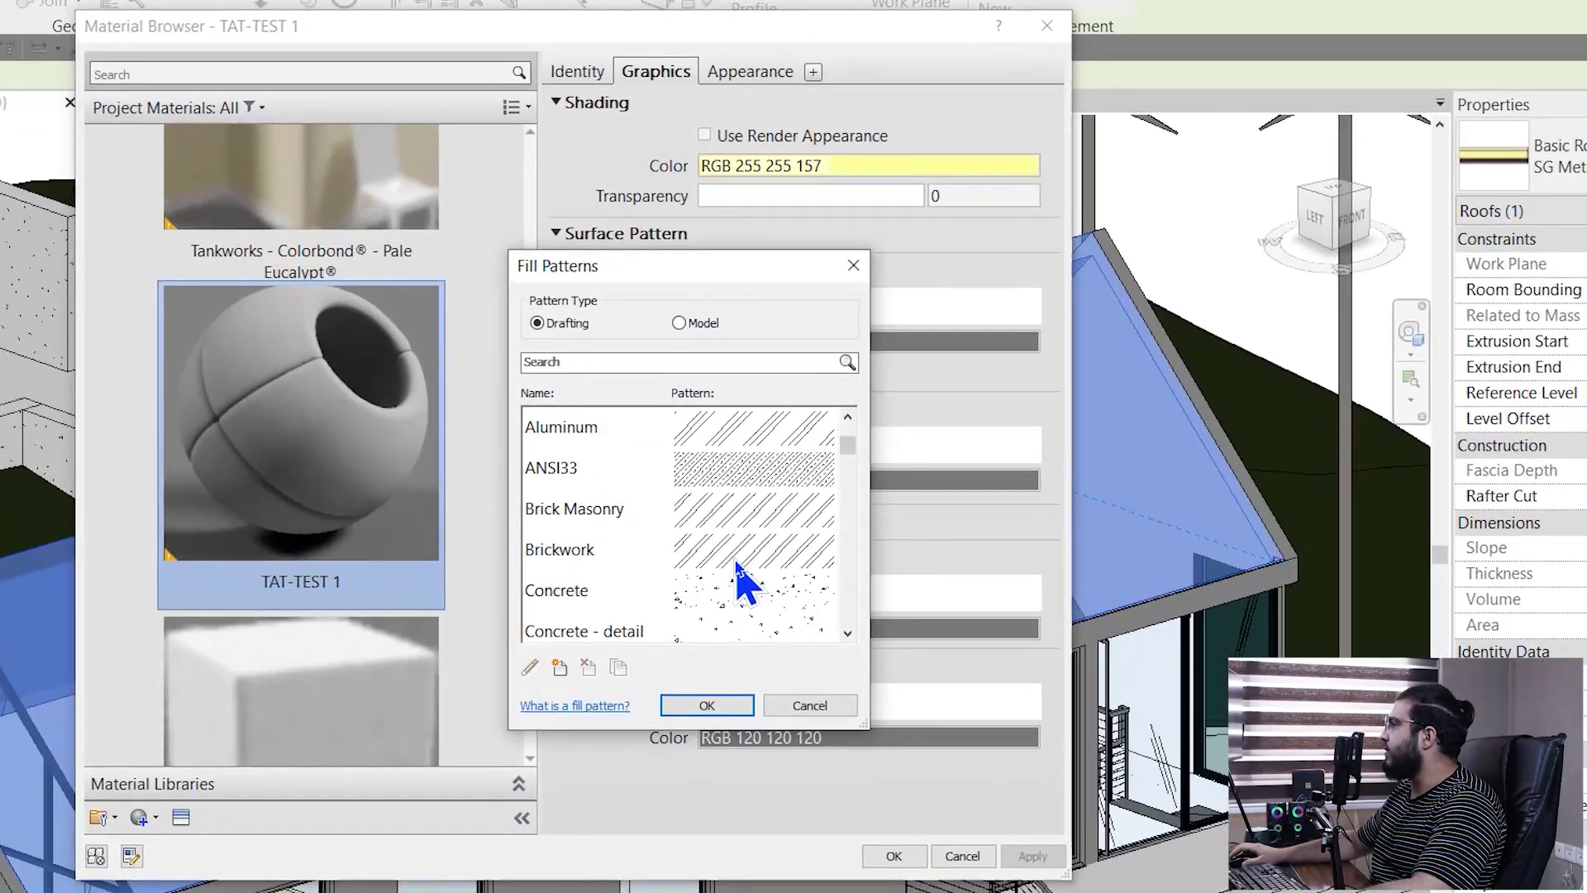
{"action": "scroll", "coordinate": [737, 563], "scroll_direction": "down", "scroll_amount": 2}
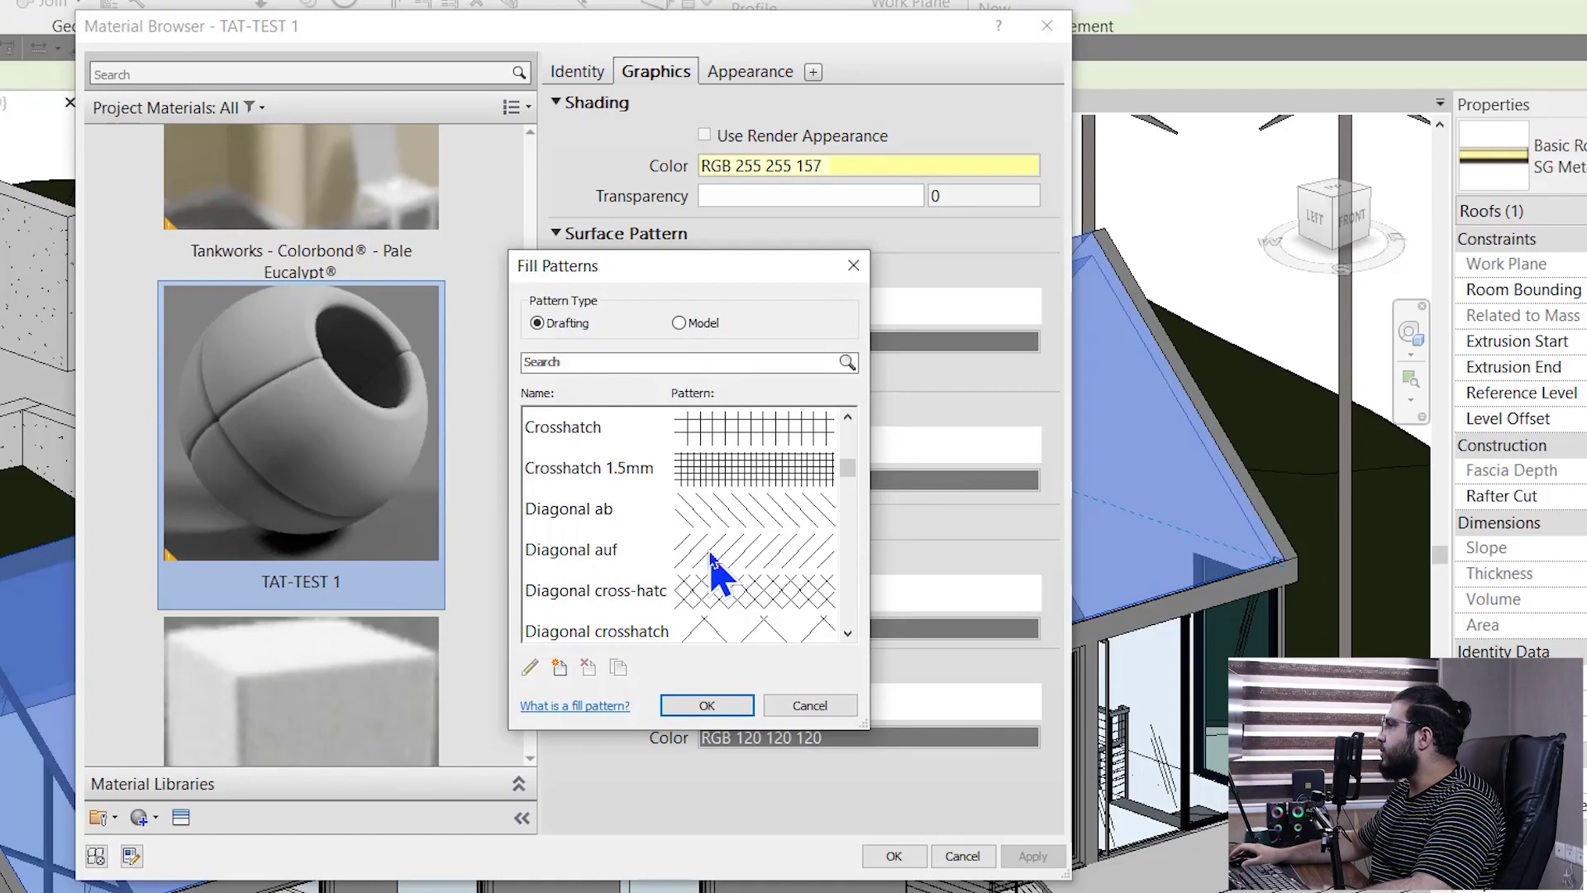
{"action": "scroll", "coordinate": [716, 571], "scroll_direction": "down", "scroll_amount": 5}
{"action": "scroll", "coordinate": [805, 602], "scroll_direction": "up", "scroll_amount": 4}
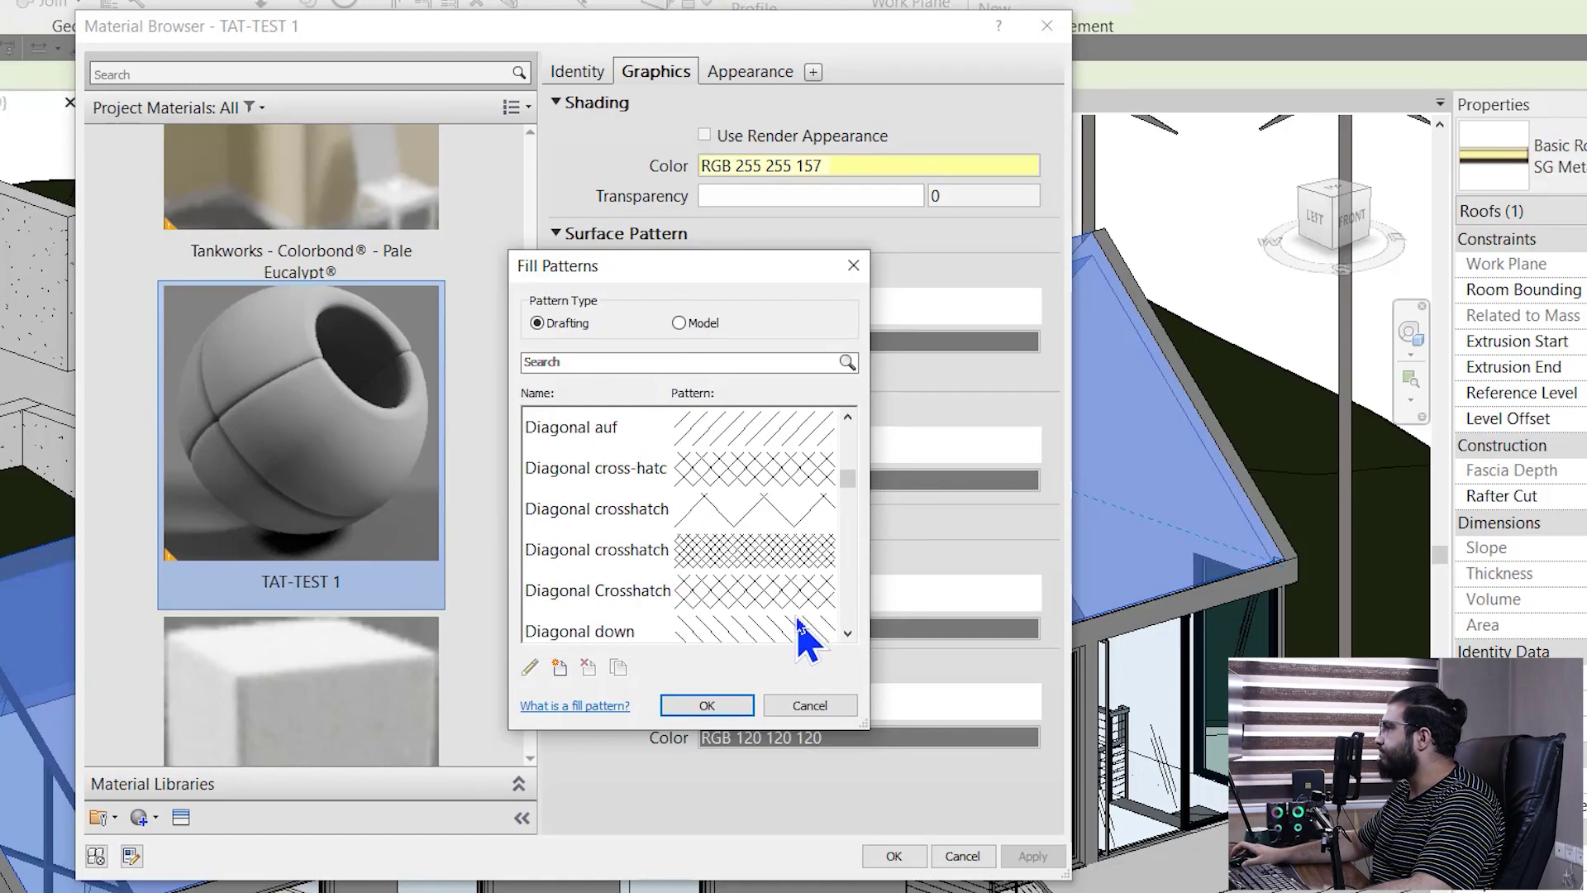
Step: Assign the Brick Soldier Course model pattern to the material's surface foreground, with its line spacing 1 set to 100 mm
{"action": "left_click", "coordinate": [678, 323]}
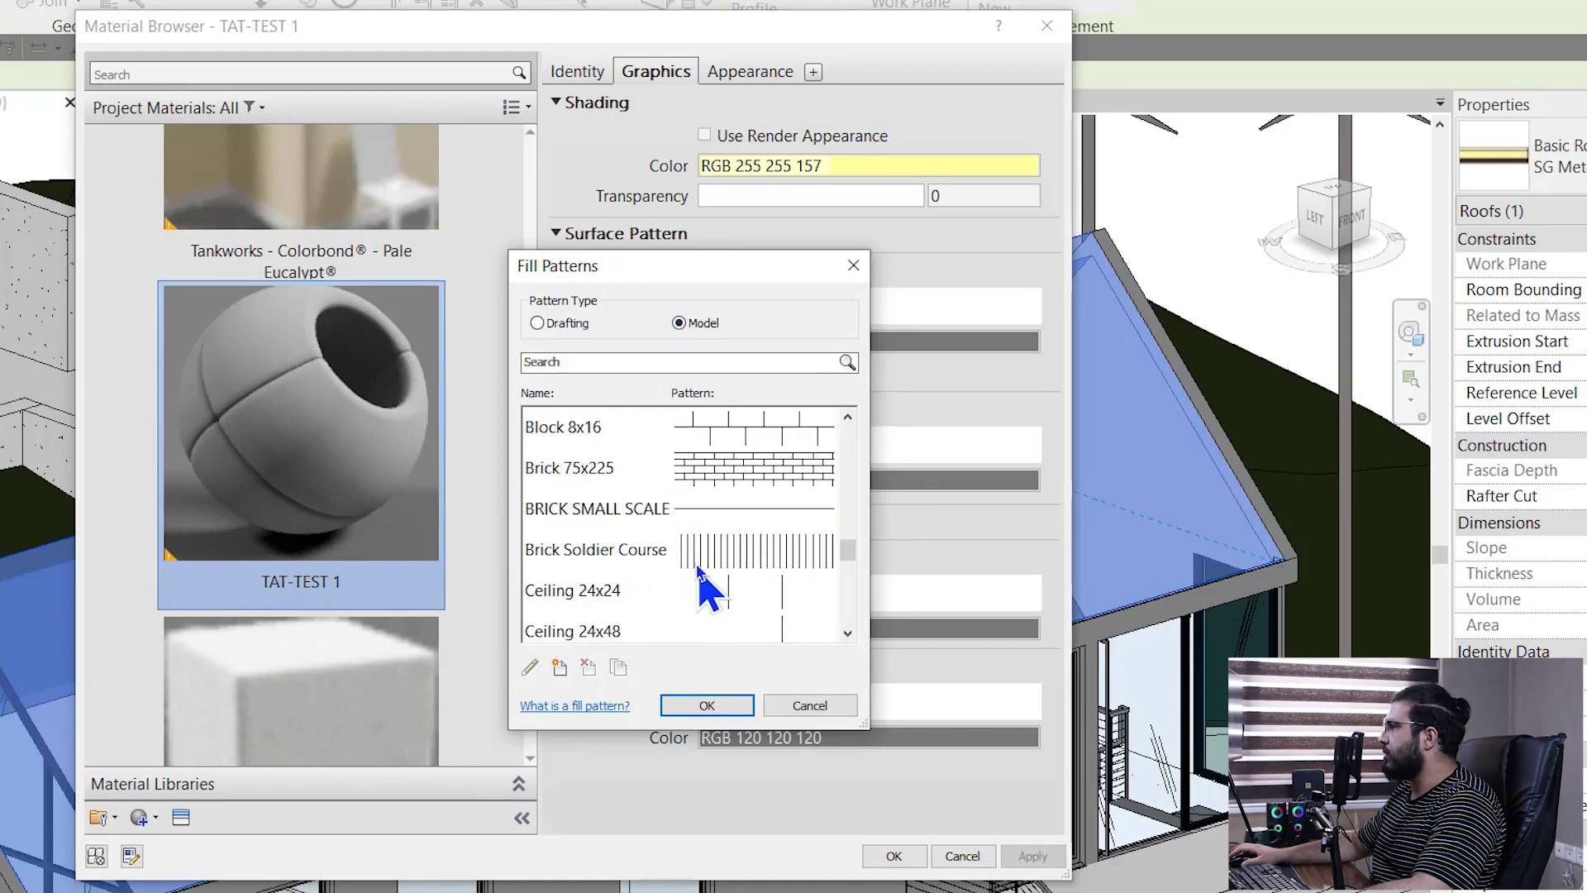
{"action": "left_click", "coordinate": [657, 564]}
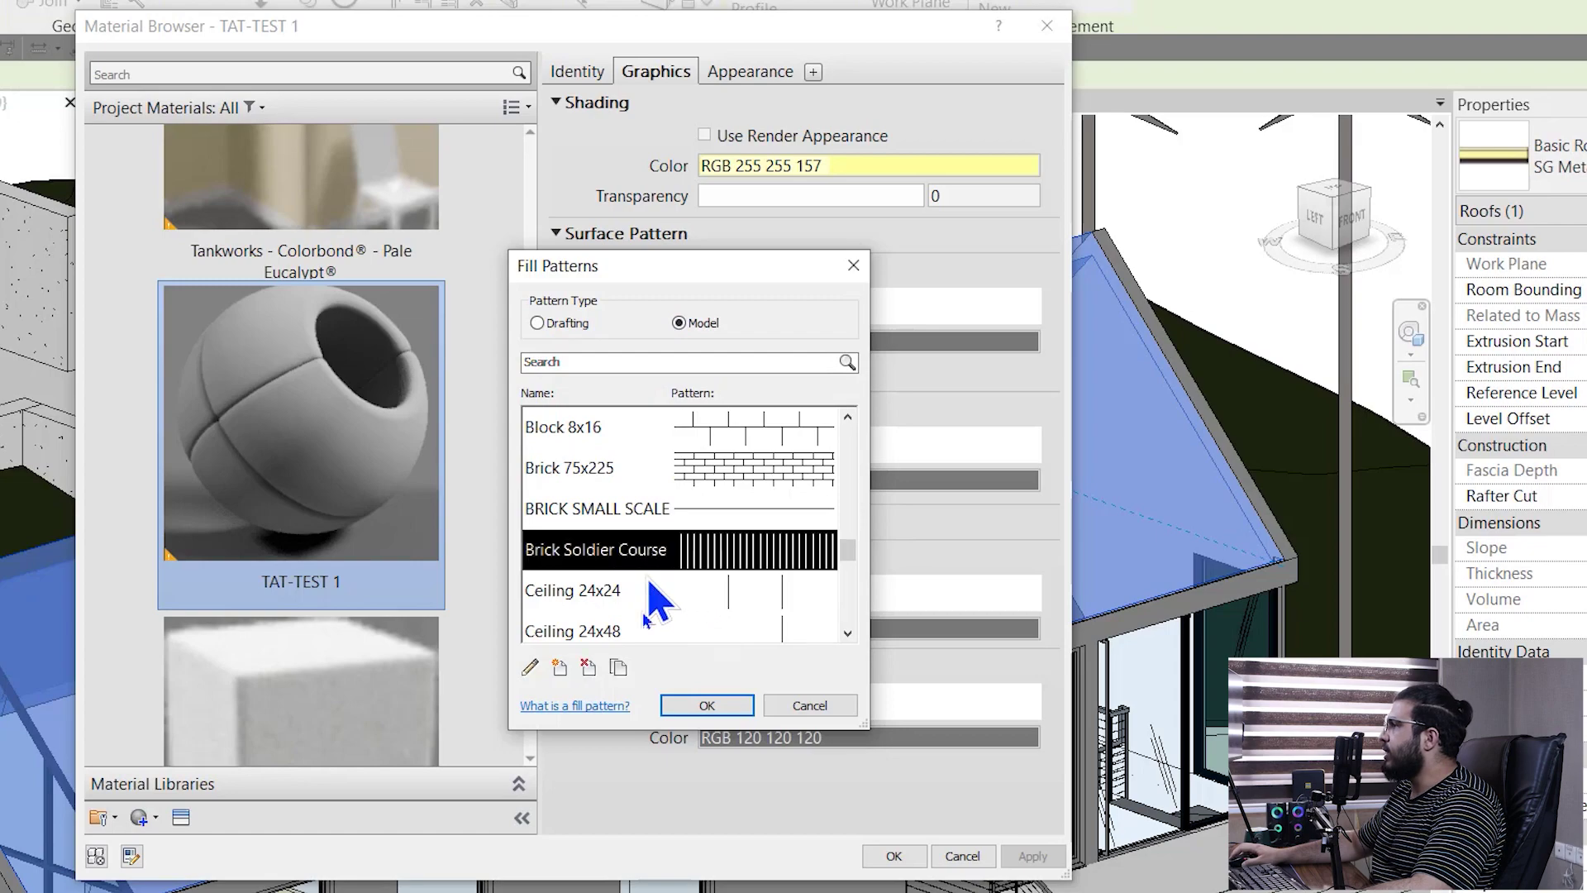
{"action": "left_click", "coordinate": [541, 665]}
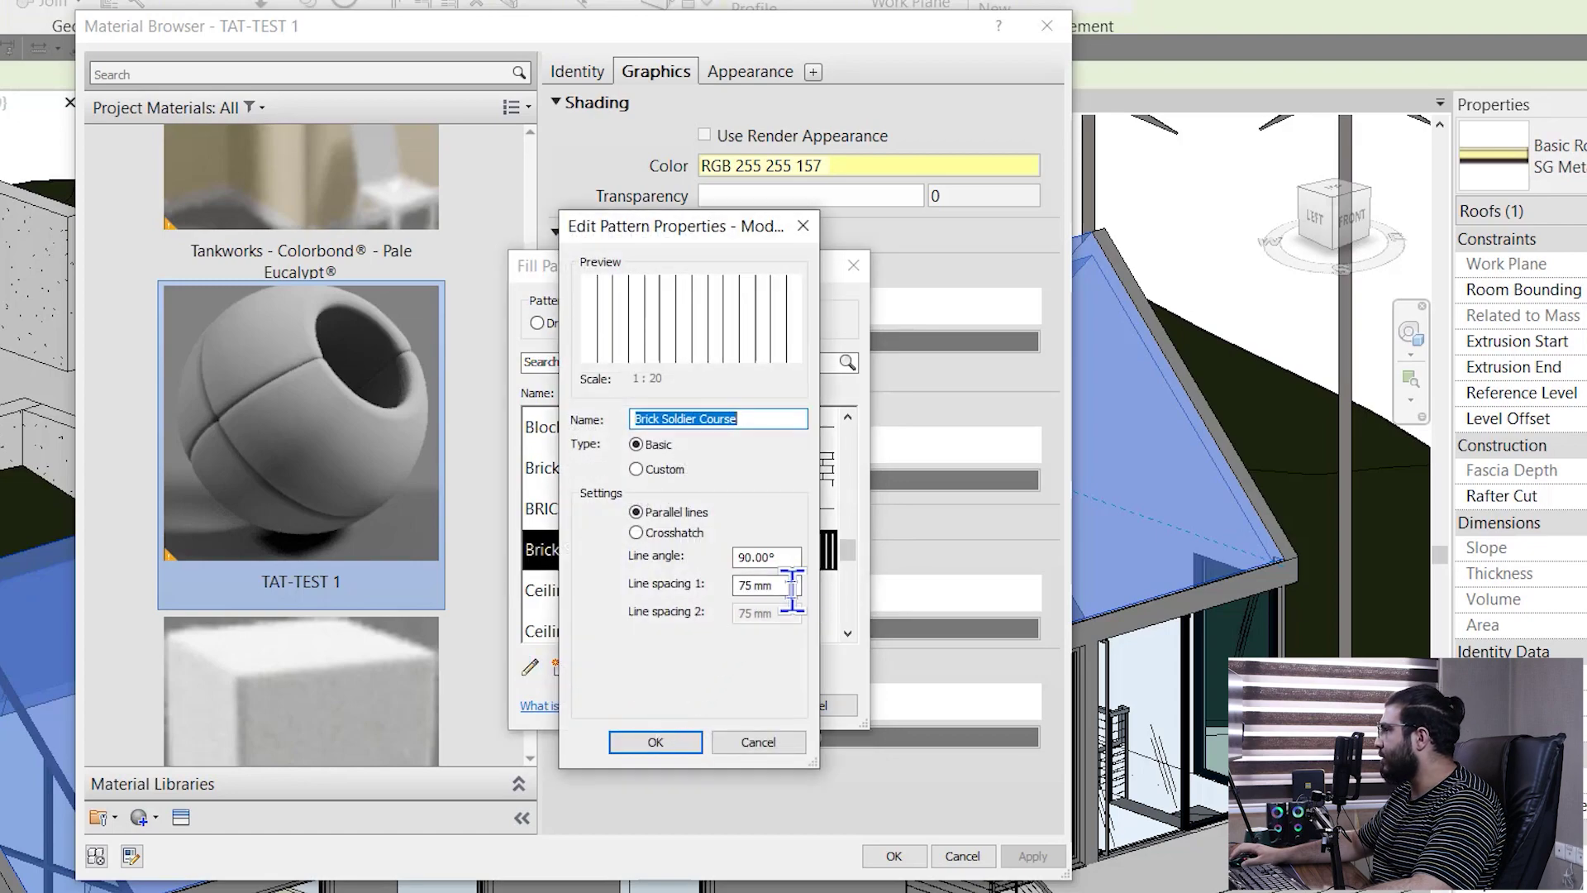
{"action": "left_click", "coordinate": [792, 587]}
{"action": "type", "text": "100"}
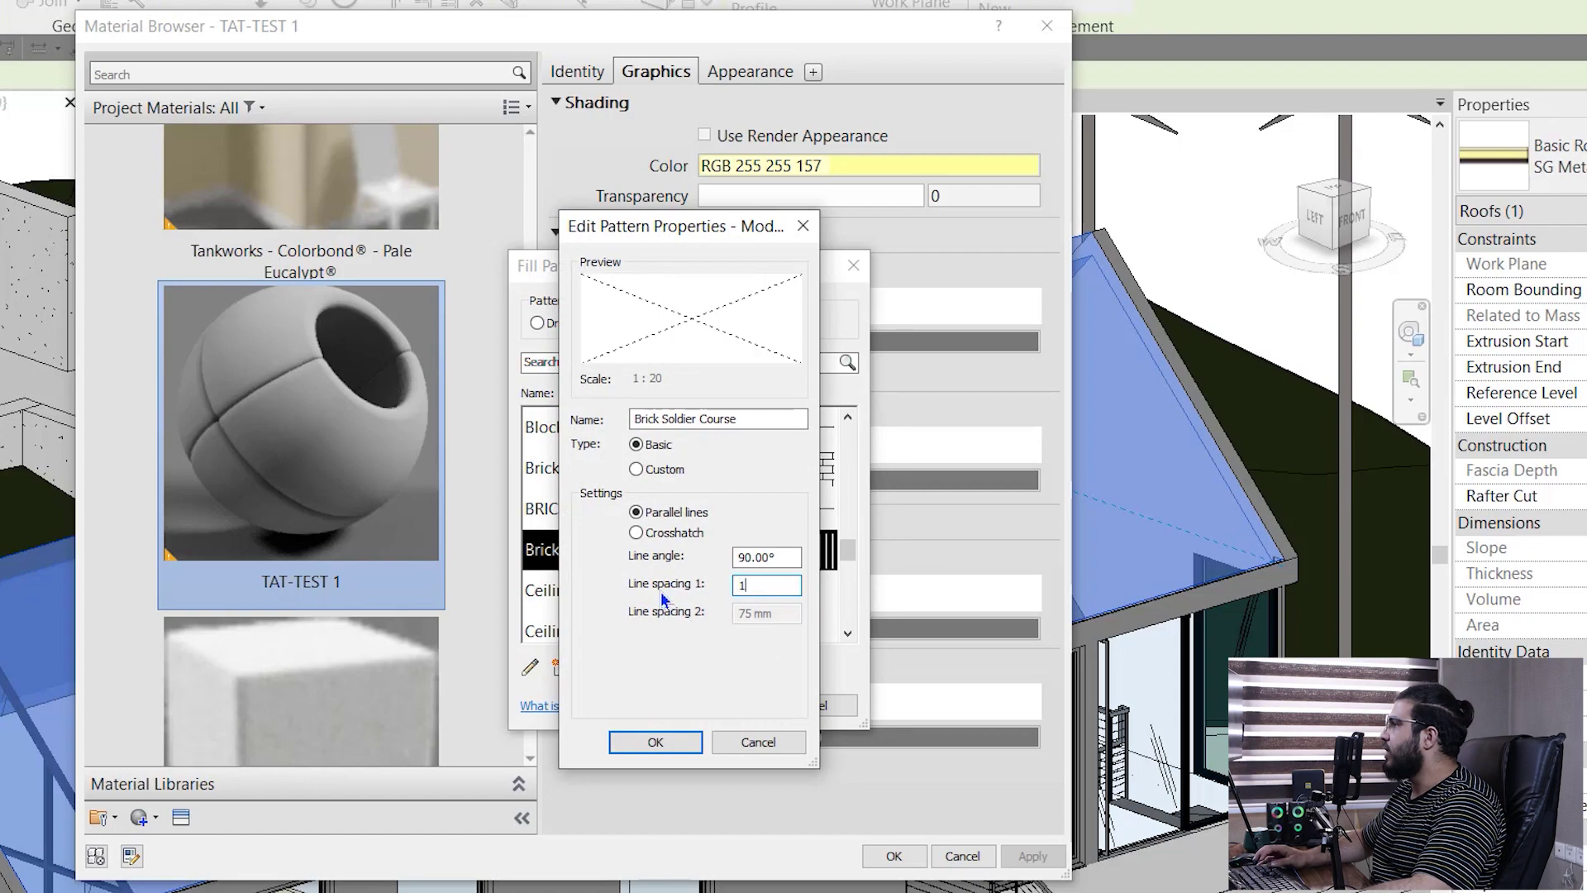
{"action": "left_click", "coordinate": [655, 743]}
{"action": "left_click", "coordinate": [728, 707]}
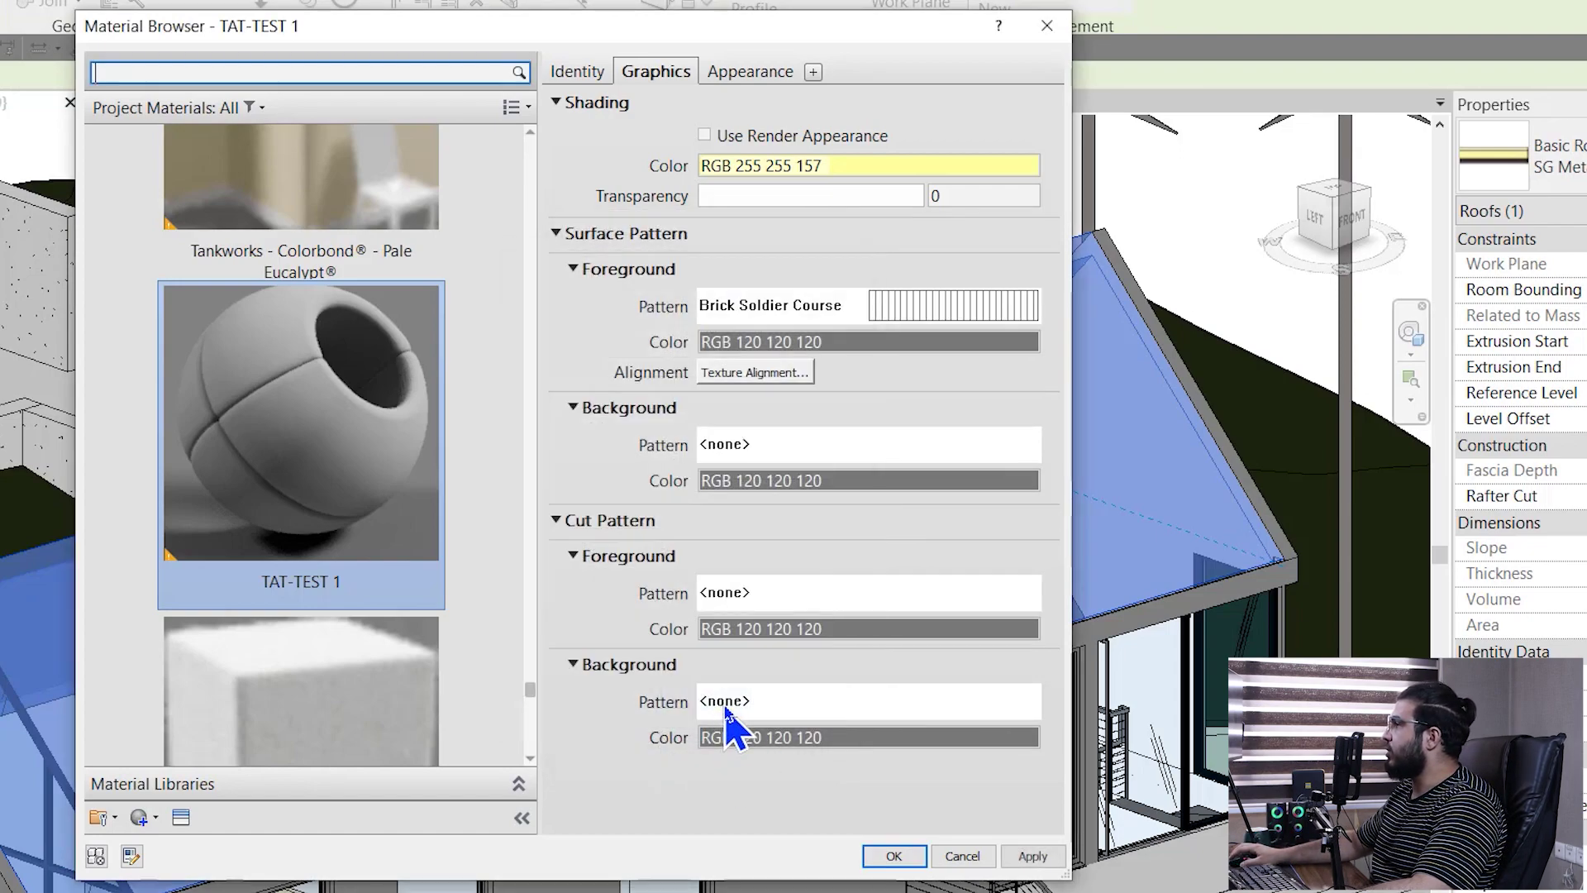
Step: Set the surface foreground pattern color to black, accept the material and roof type changes, and inspect the pattern on the roof
{"action": "left_click", "coordinate": [937, 344]}
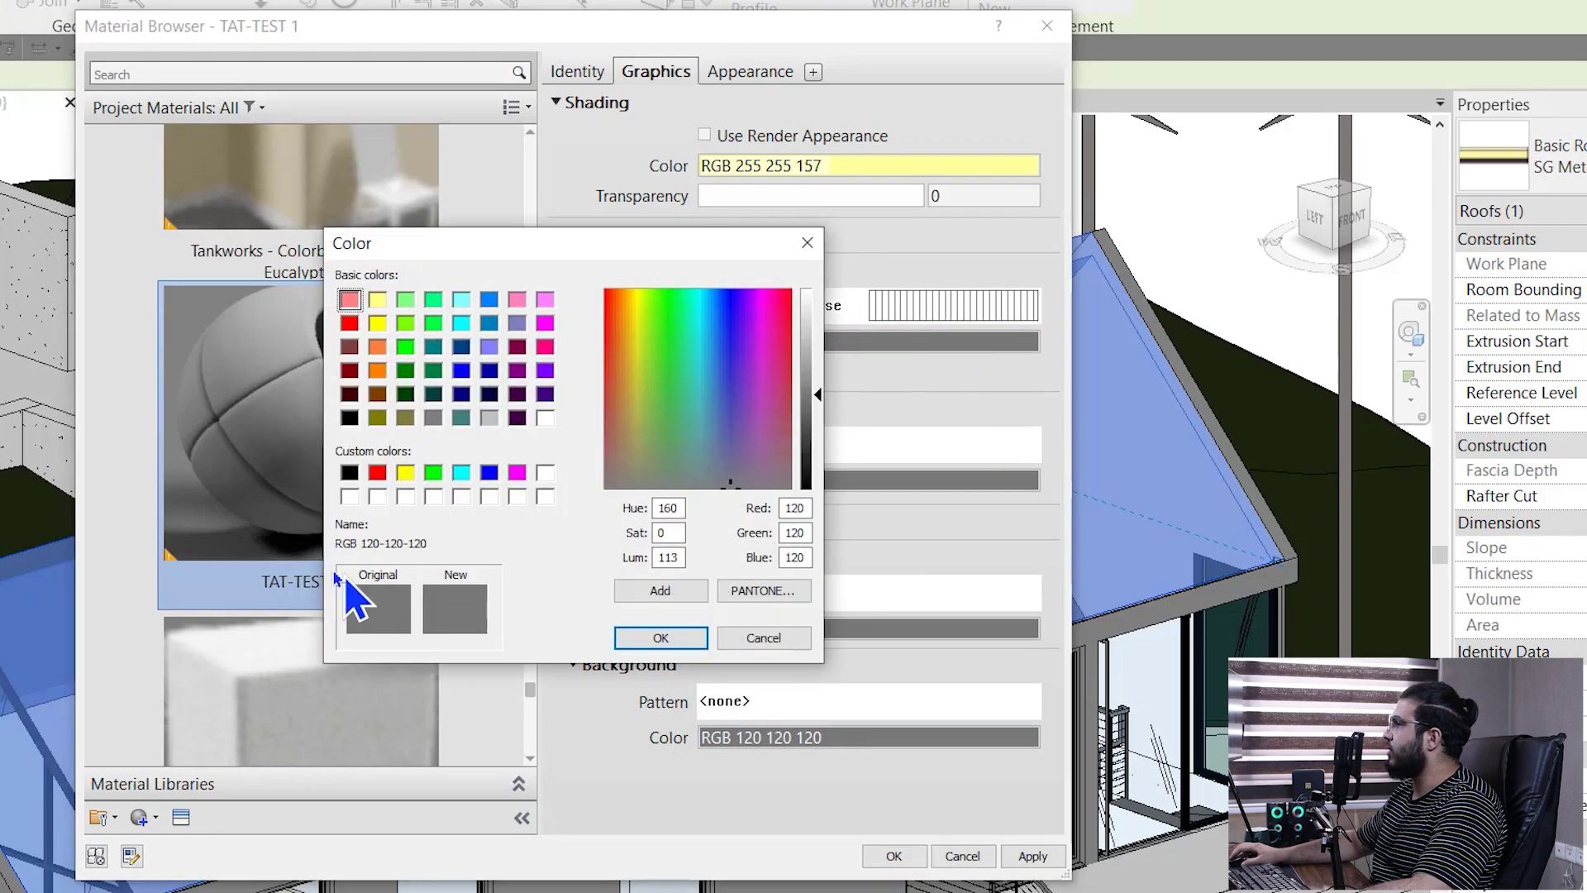
{"action": "left_click", "coordinate": [349, 473]}
{"action": "left_click", "coordinate": [683, 640]}
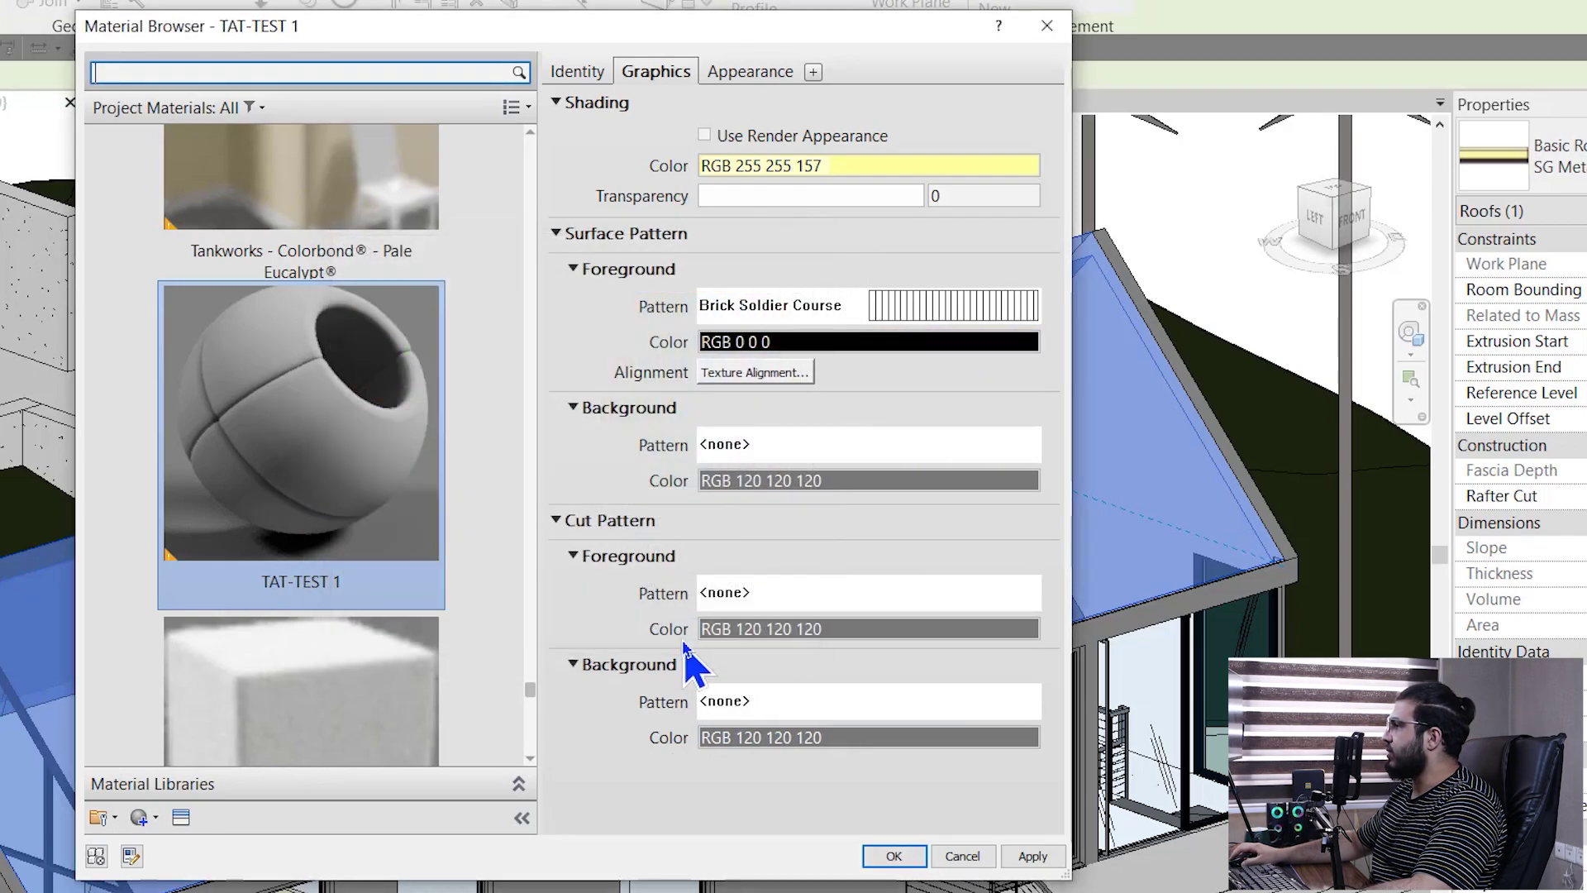
{"action": "left_click", "coordinate": [891, 860]}
{"action": "left_click", "coordinate": [764, 753]}
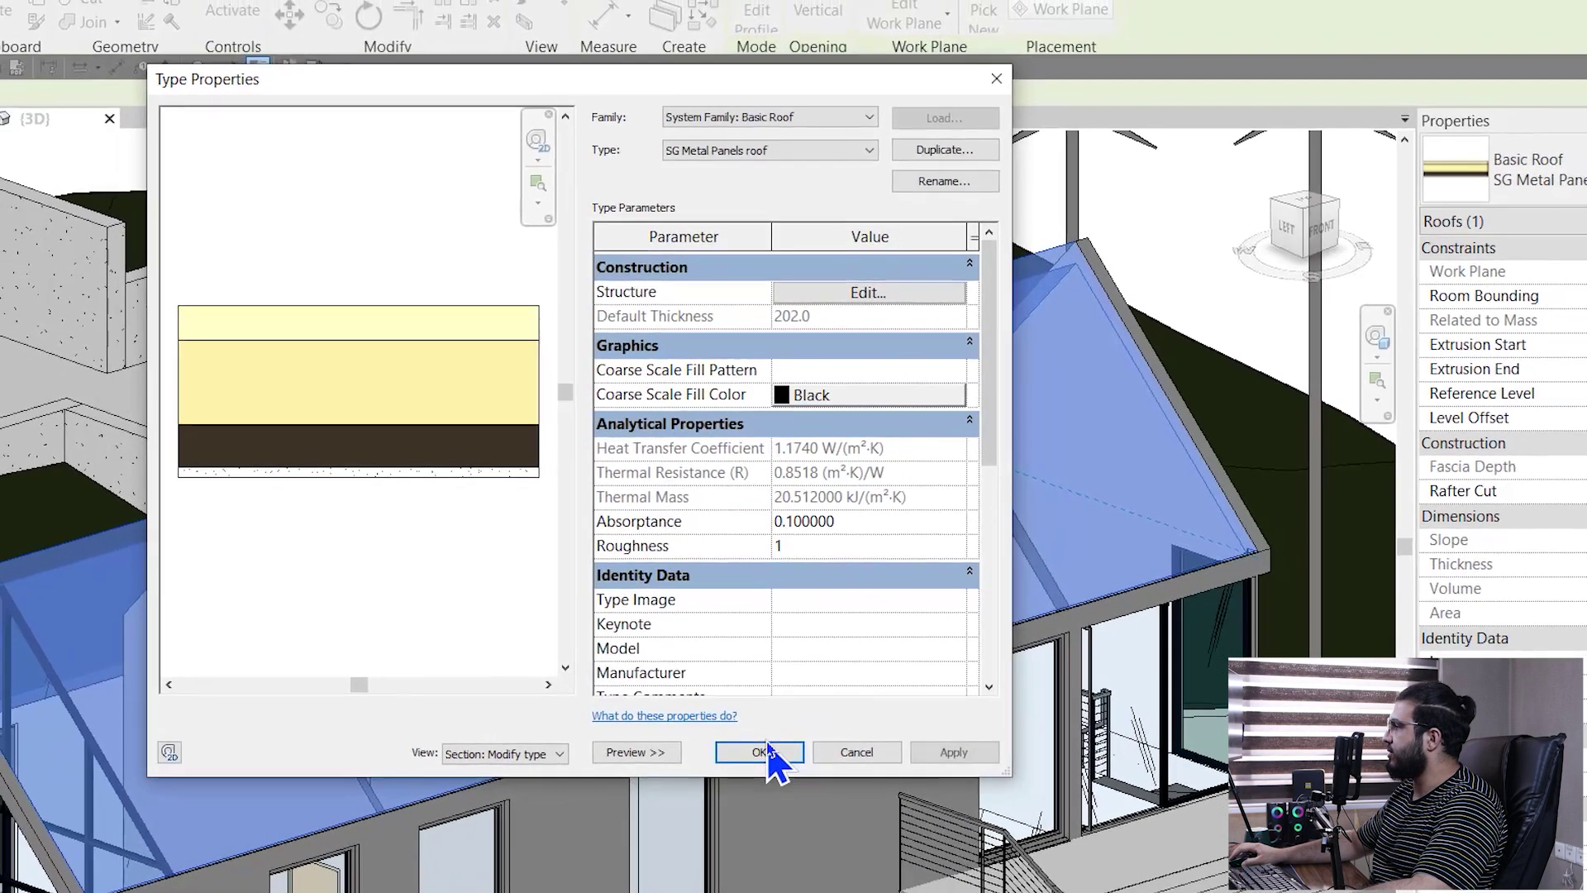
{"action": "left_click", "coordinate": [764, 753]}
{"action": "key", "text": "Escape"}
{"action": "scroll", "coordinate": [348, 585], "scroll_direction": "up", "scroll_amount": 5}
{"action": "middle_click_drag", "start_coordinate": [347, 585], "coordinate": [445, 587]}
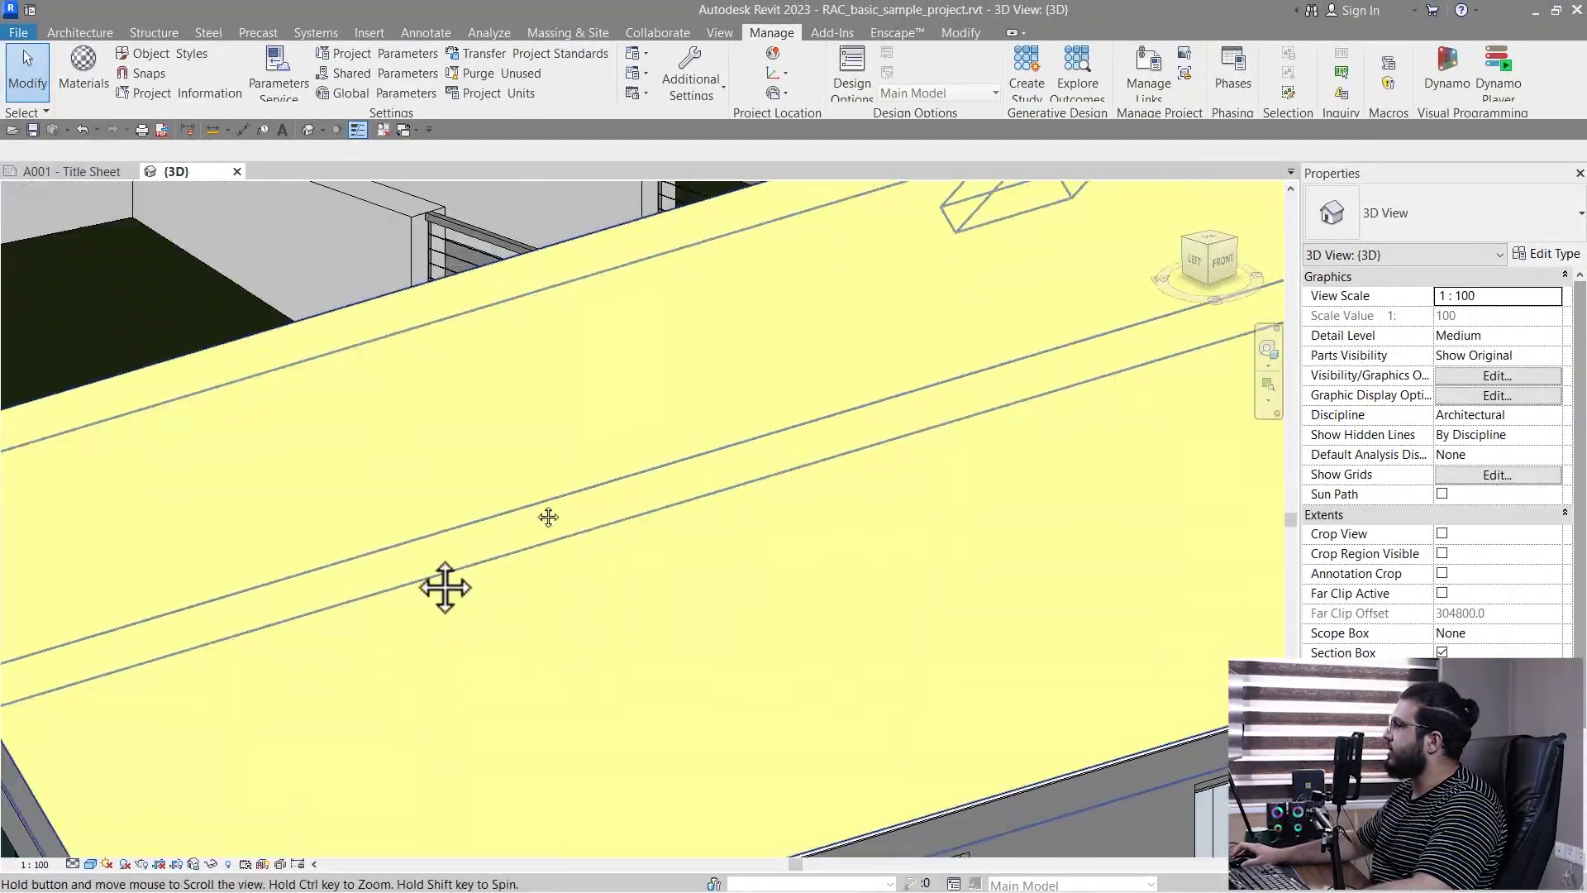
{"action": "middle_click_drag", "start_coordinate": [548, 517], "coordinate": [880, 416]}
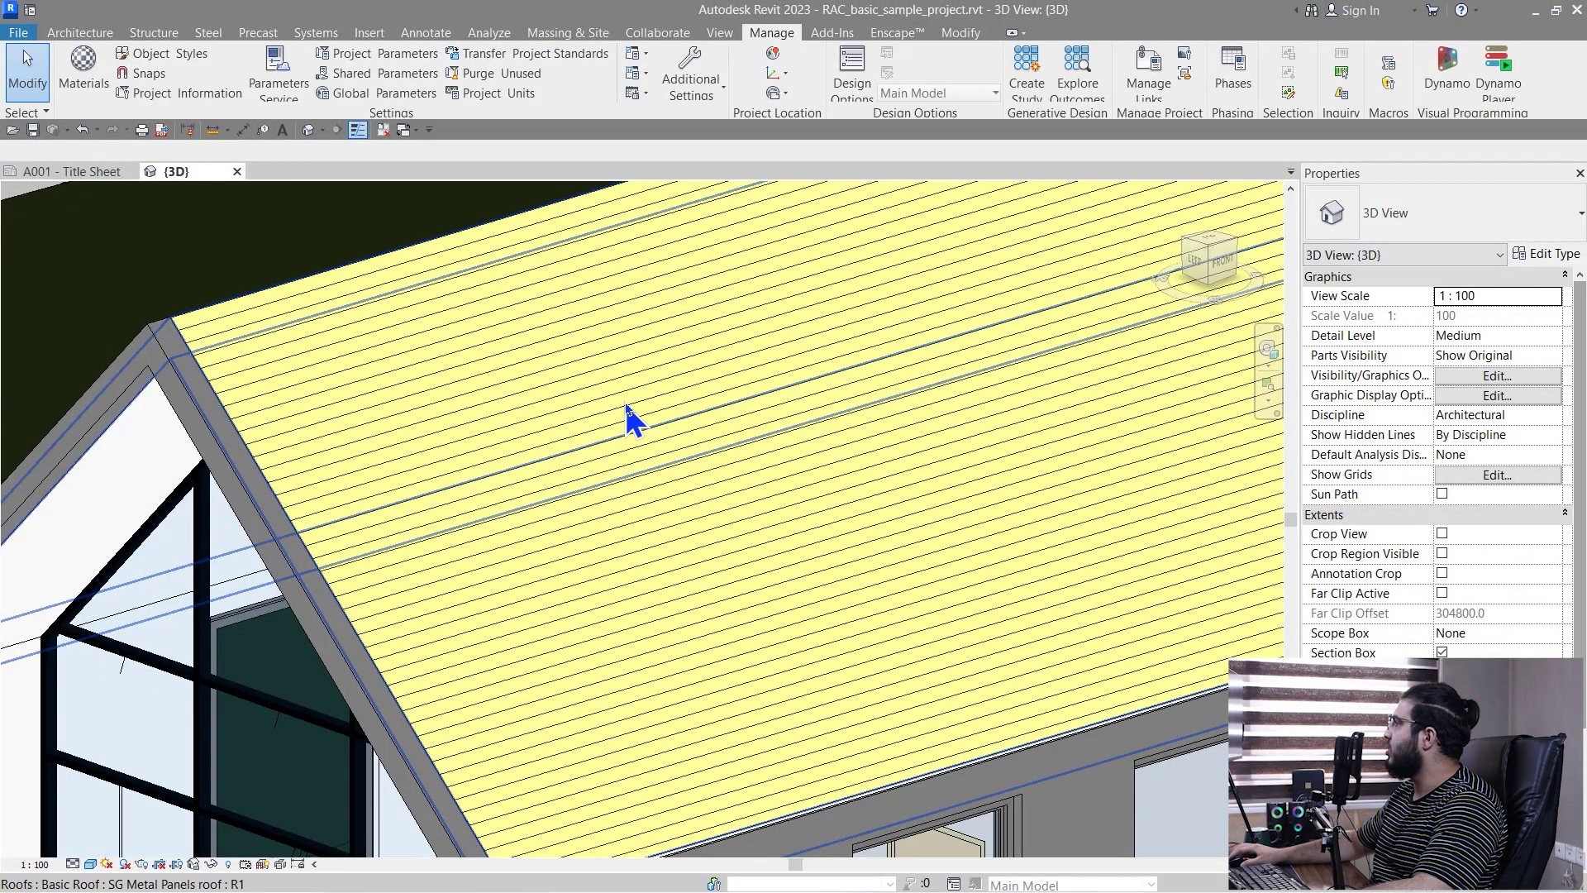
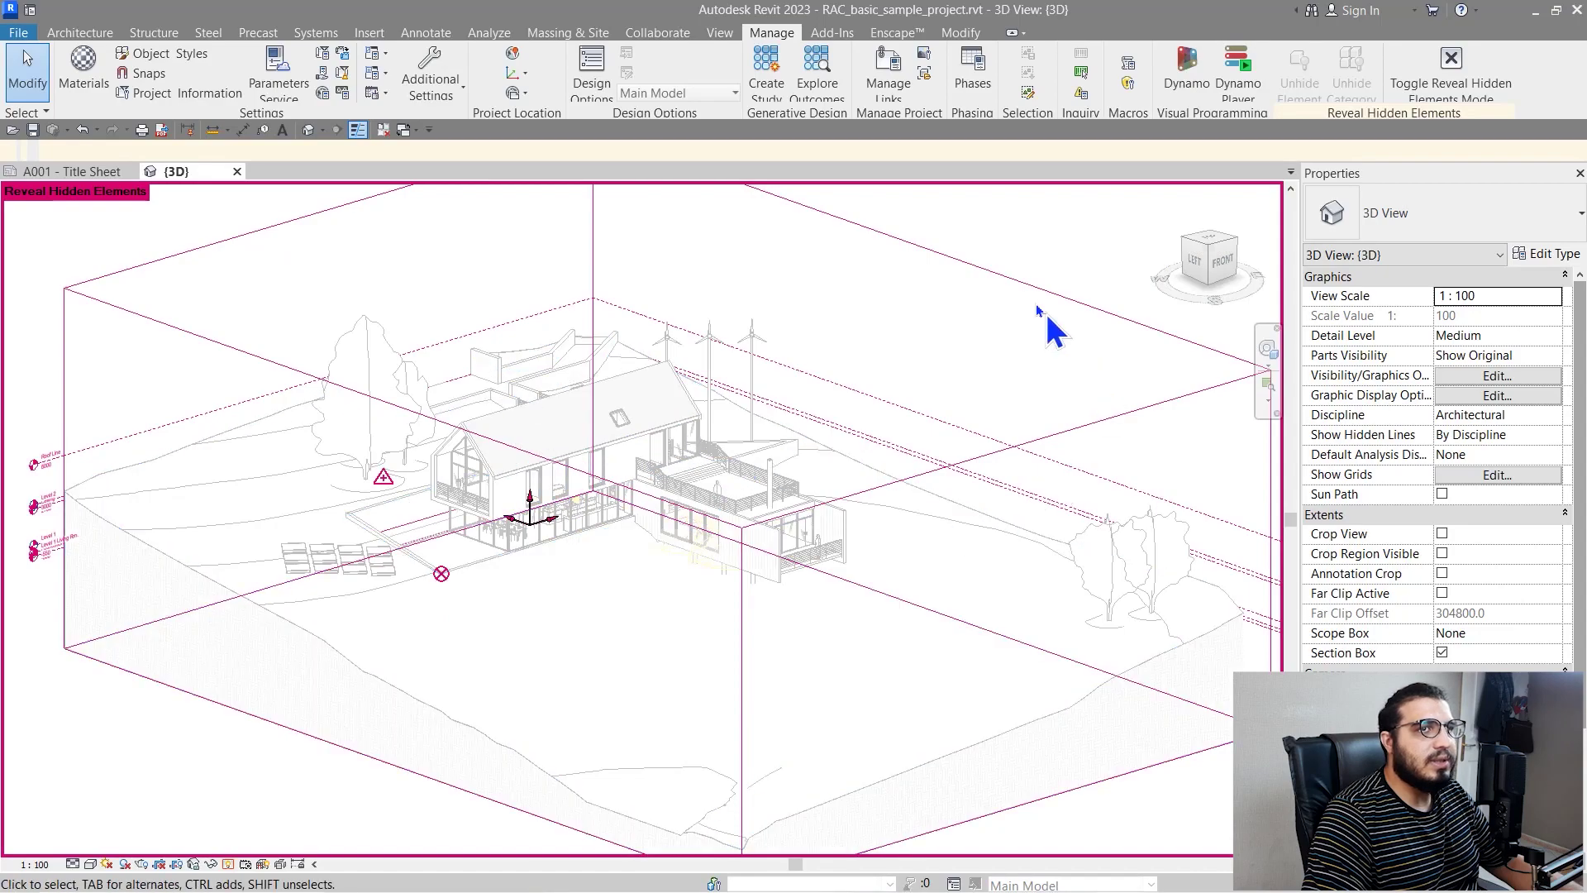
Step: Unhide the section box in the 3D view and exit the reveal hidden elements mode
{"action": "left_click", "coordinate": [1019, 284]}
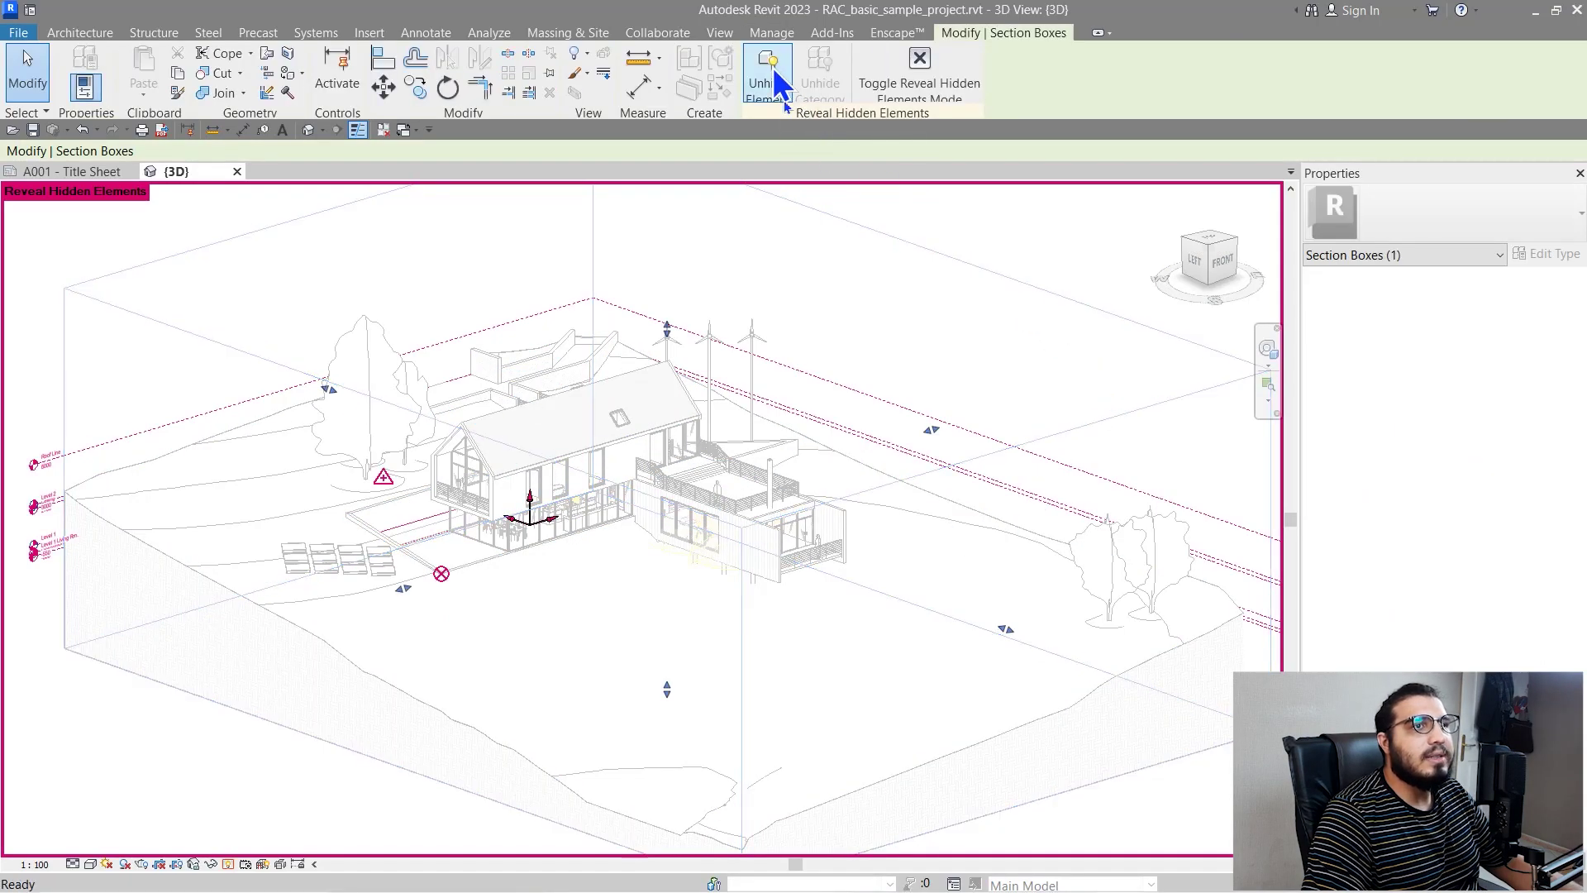
{"action": "left_click", "coordinate": [941, 316]}
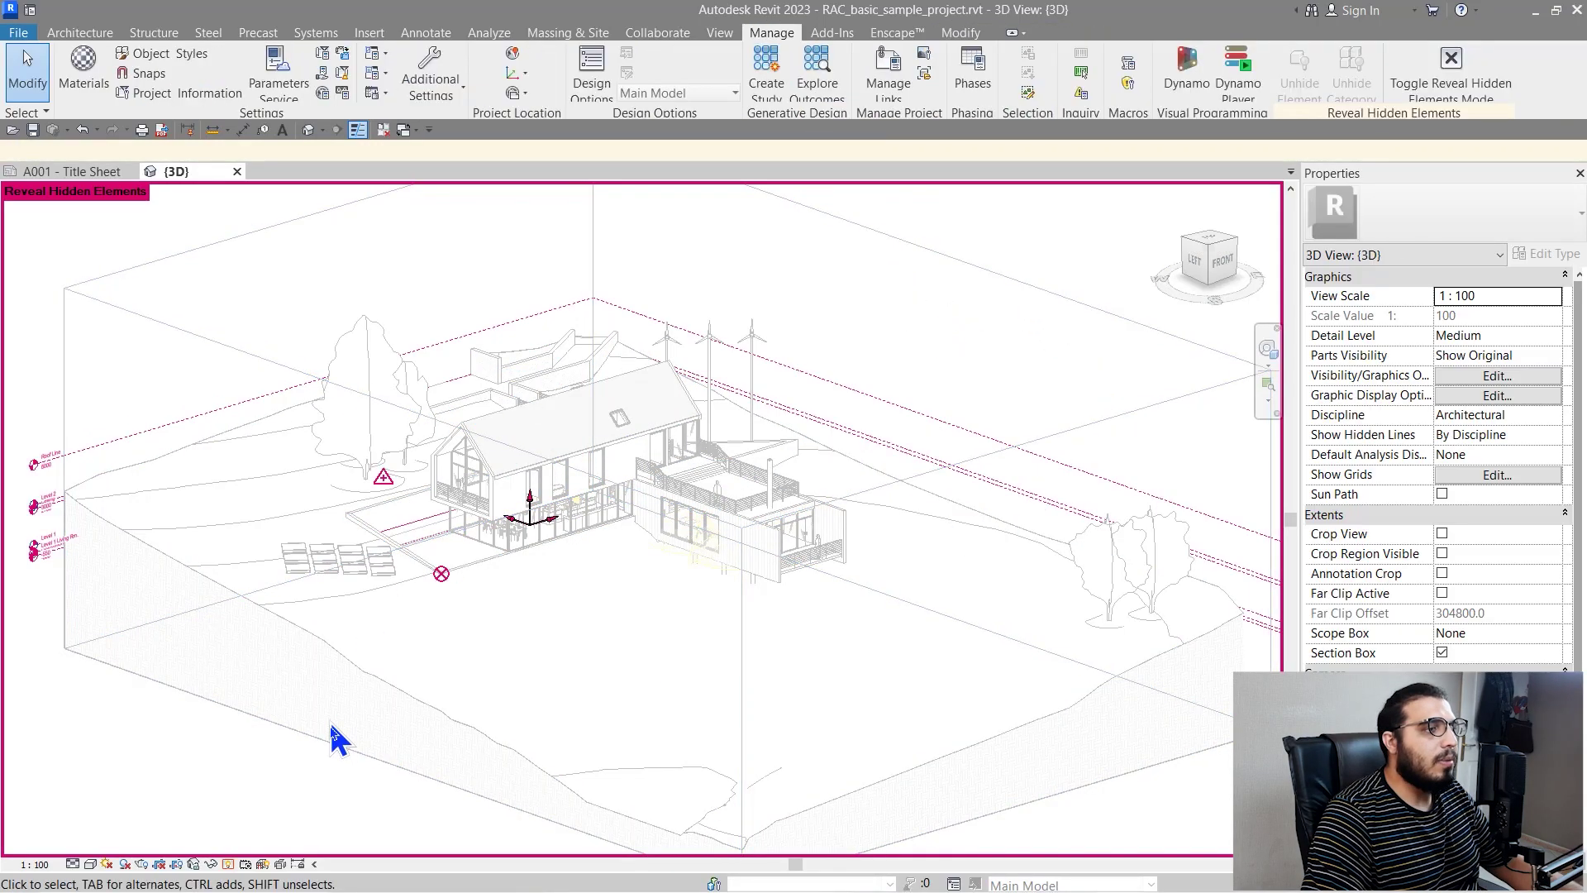
{"action": "left_click", "coordinate": [228, 865]}
{"action": "scroll", "coordinate": [514, 461], "scroll_direction": "up", "scroll_amount": 3}
{"action": "left_click", "coordinate": [501, 420]}
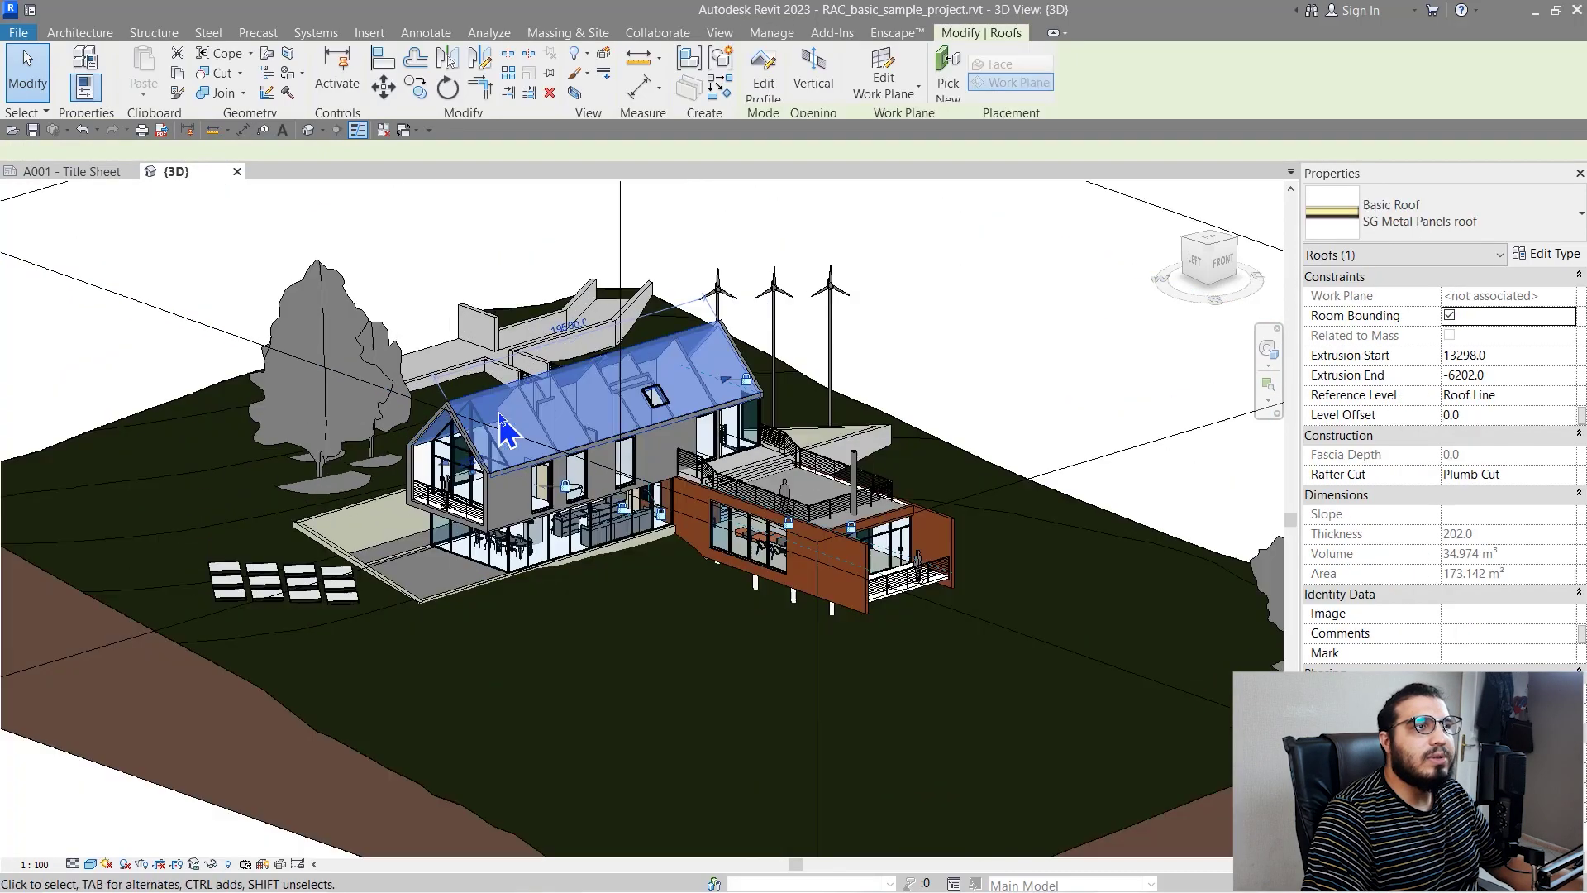
{"action": "scroll", "coordinate": [501, 420], "scroll_direction": "down", "scroll_amount": 3}
{"action": "left_click", "coordinate": [234, 405], "text": "ctrl"}
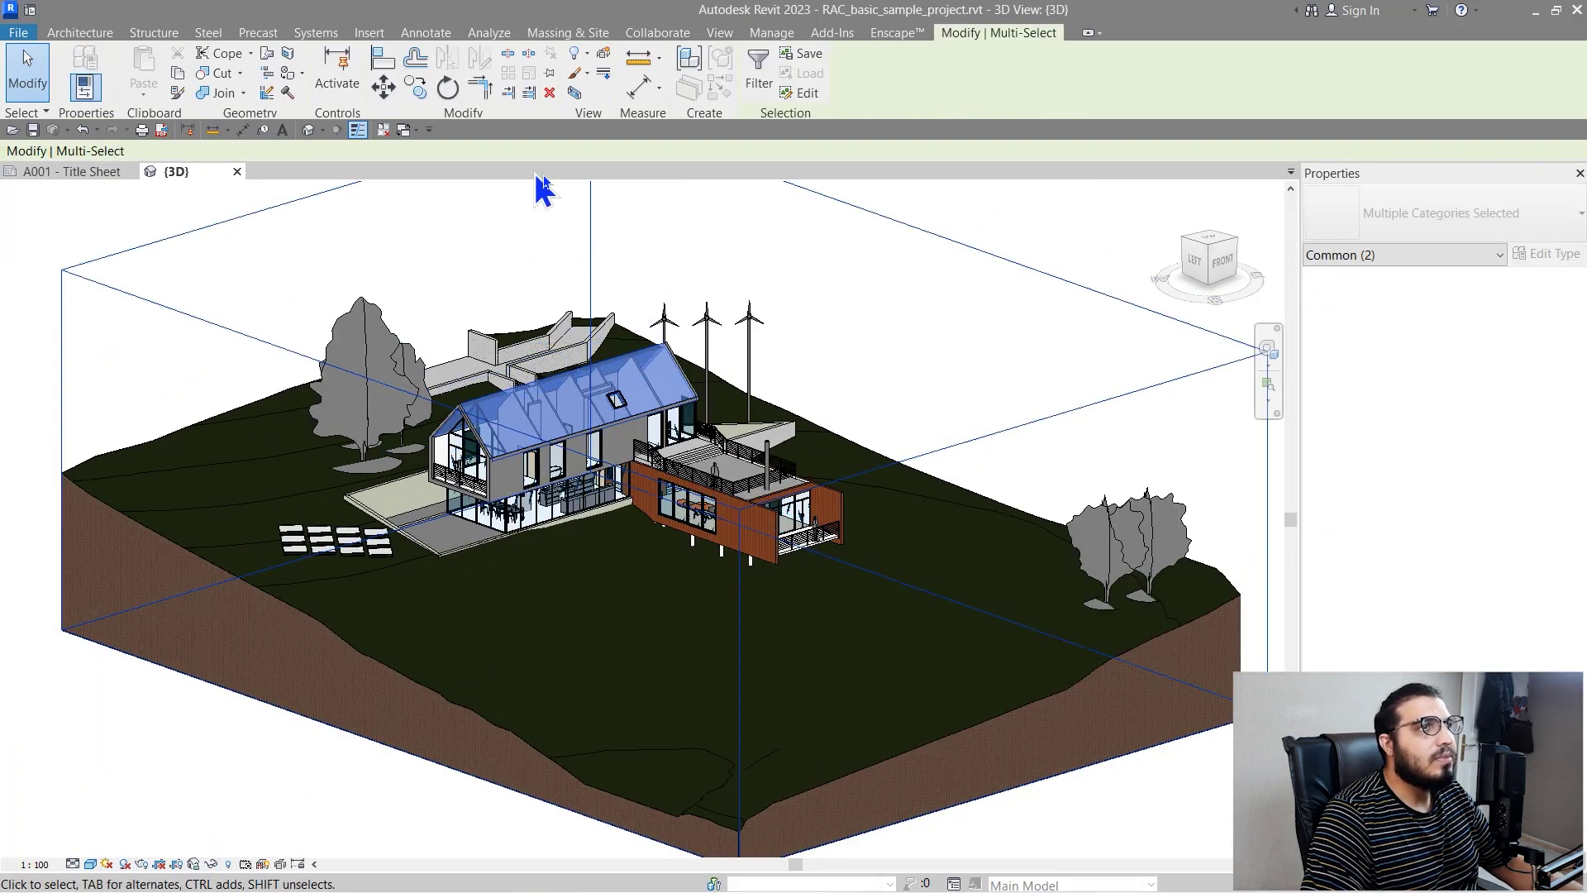
{"action": "key", "text": "Escape"}
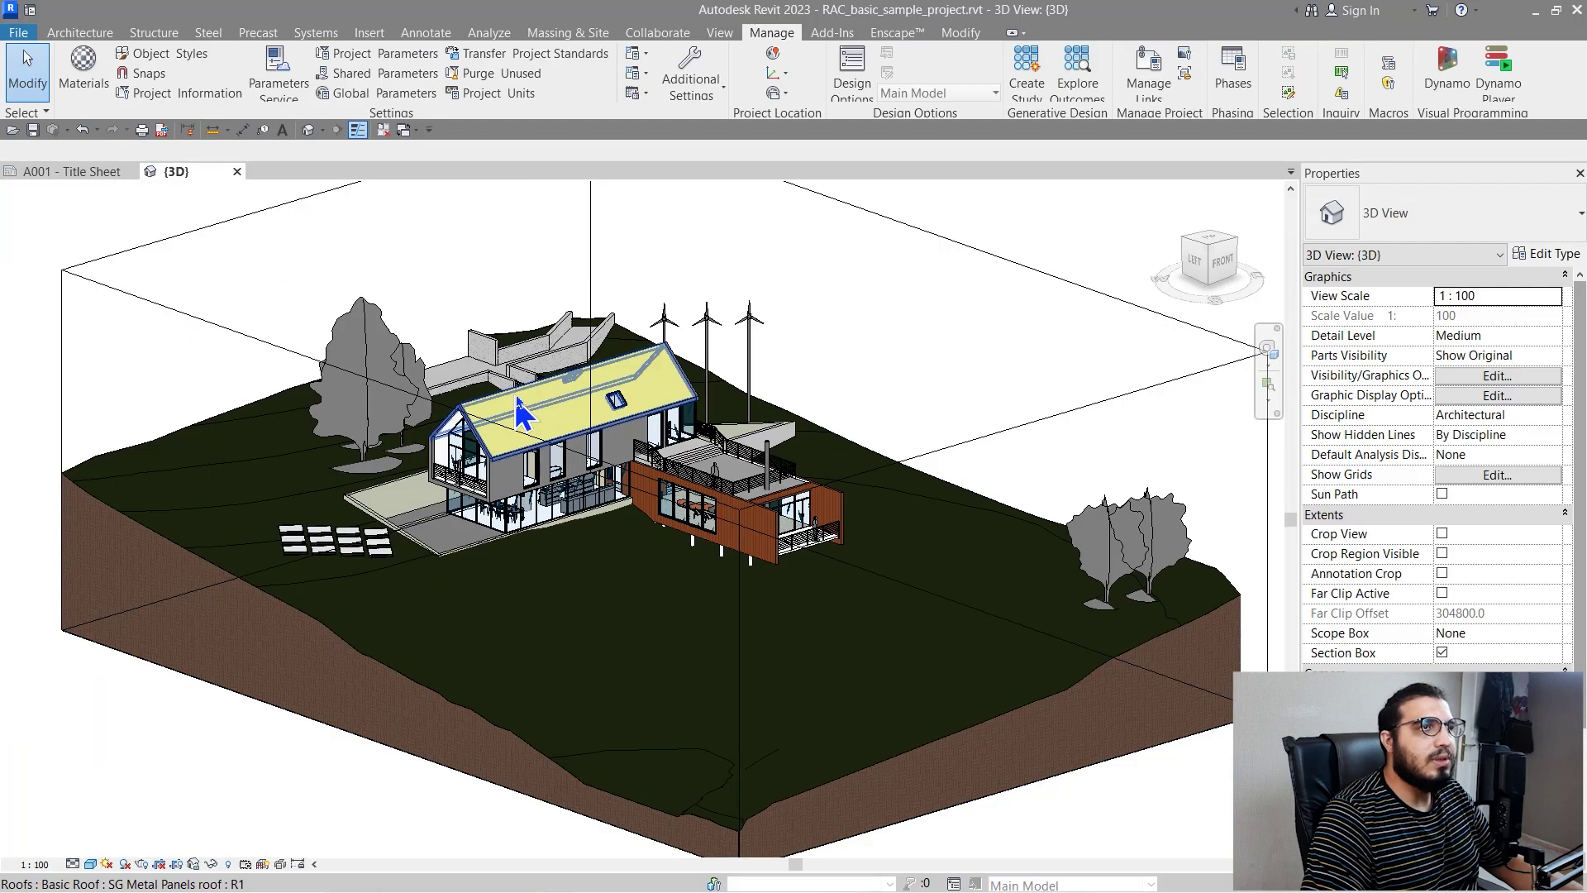
Step: Fit the section box around the yellow pitched roof with the Selection Box tool and deselect the roof
{"action": "left_click", "coordinate": [519, 411]}
{"action": "left_click", "coordinate": [572, 95]}
{"action": "scroll", "coordinate": [414, 496], "scroll_direction": "up", "scroll_amount": 2}
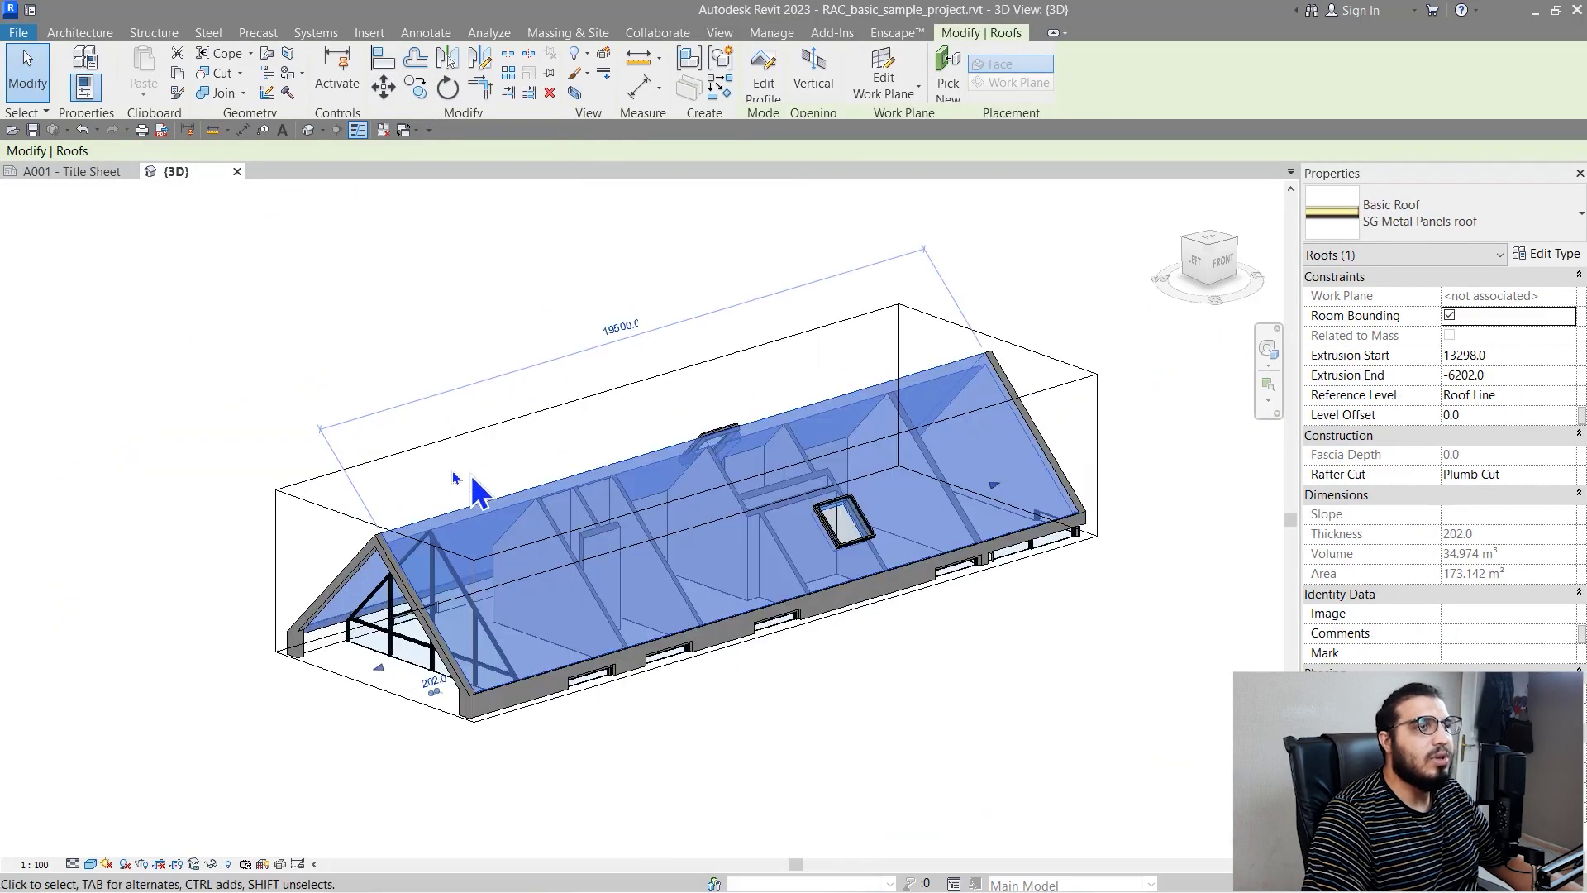
{"action": "key", "text": "Escape"}
{"action": "scroll", "coordinate": [438, 546], "scroll_direction": "up", "scroll_amount": 4}
{"action": "scroll", "coordinate": [486, 526], "scroll_direction": "down", "scroll_amount": 5}
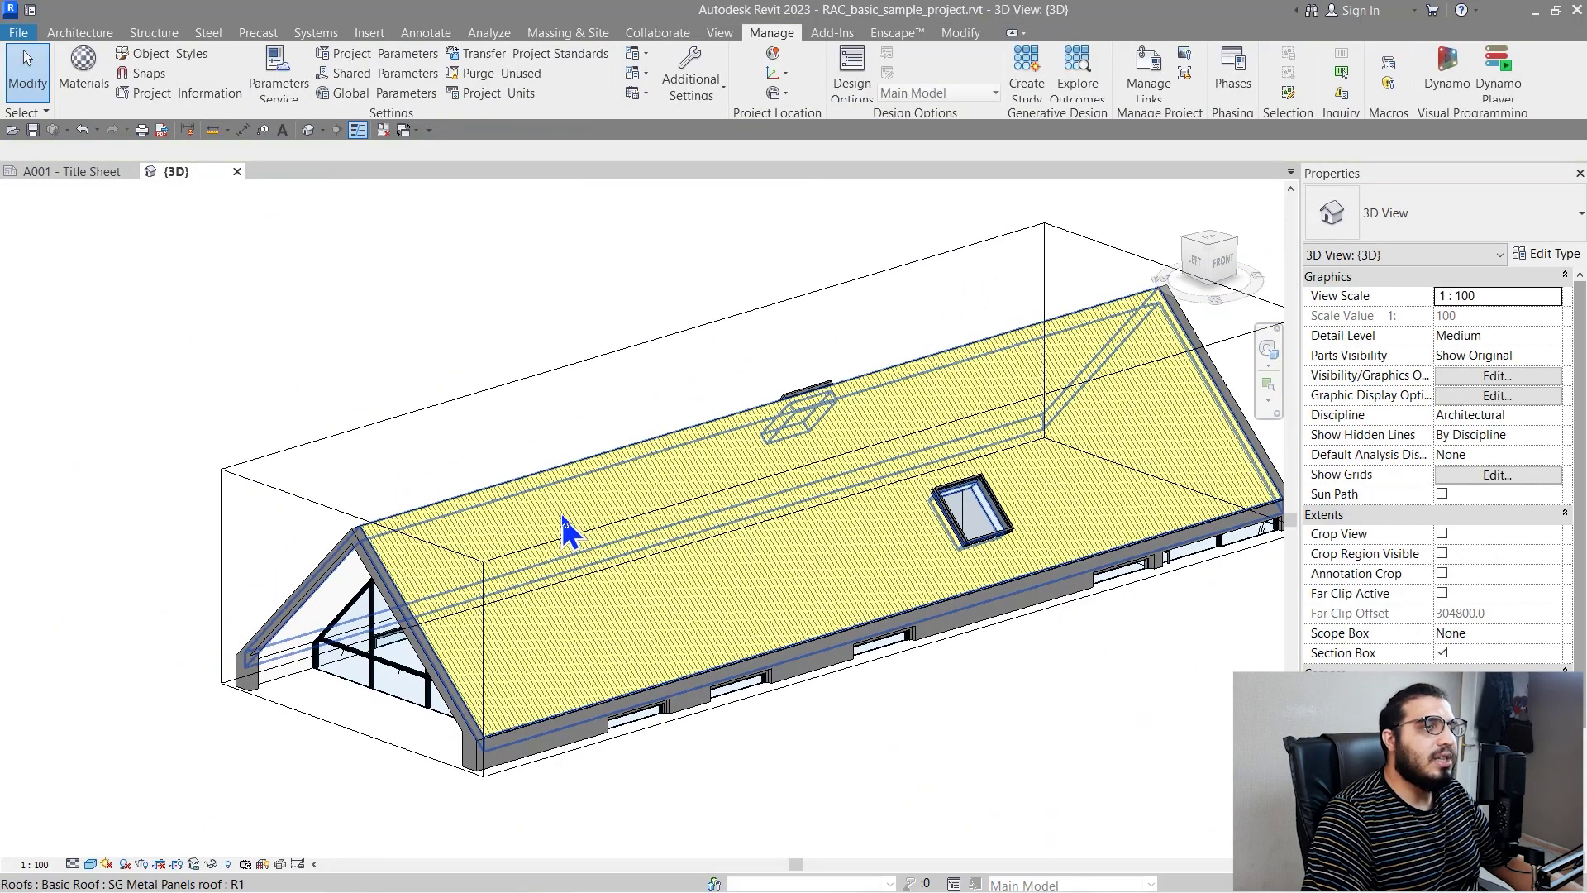
Step: Temporarily isolate the pitched roof together with the section box in the 3D view, and clear the selection
{"action": "left_click", "coordinate": [567, 531]}
{"action": "left_click", "coordinate": [381, 422], "text": "ctrl"}
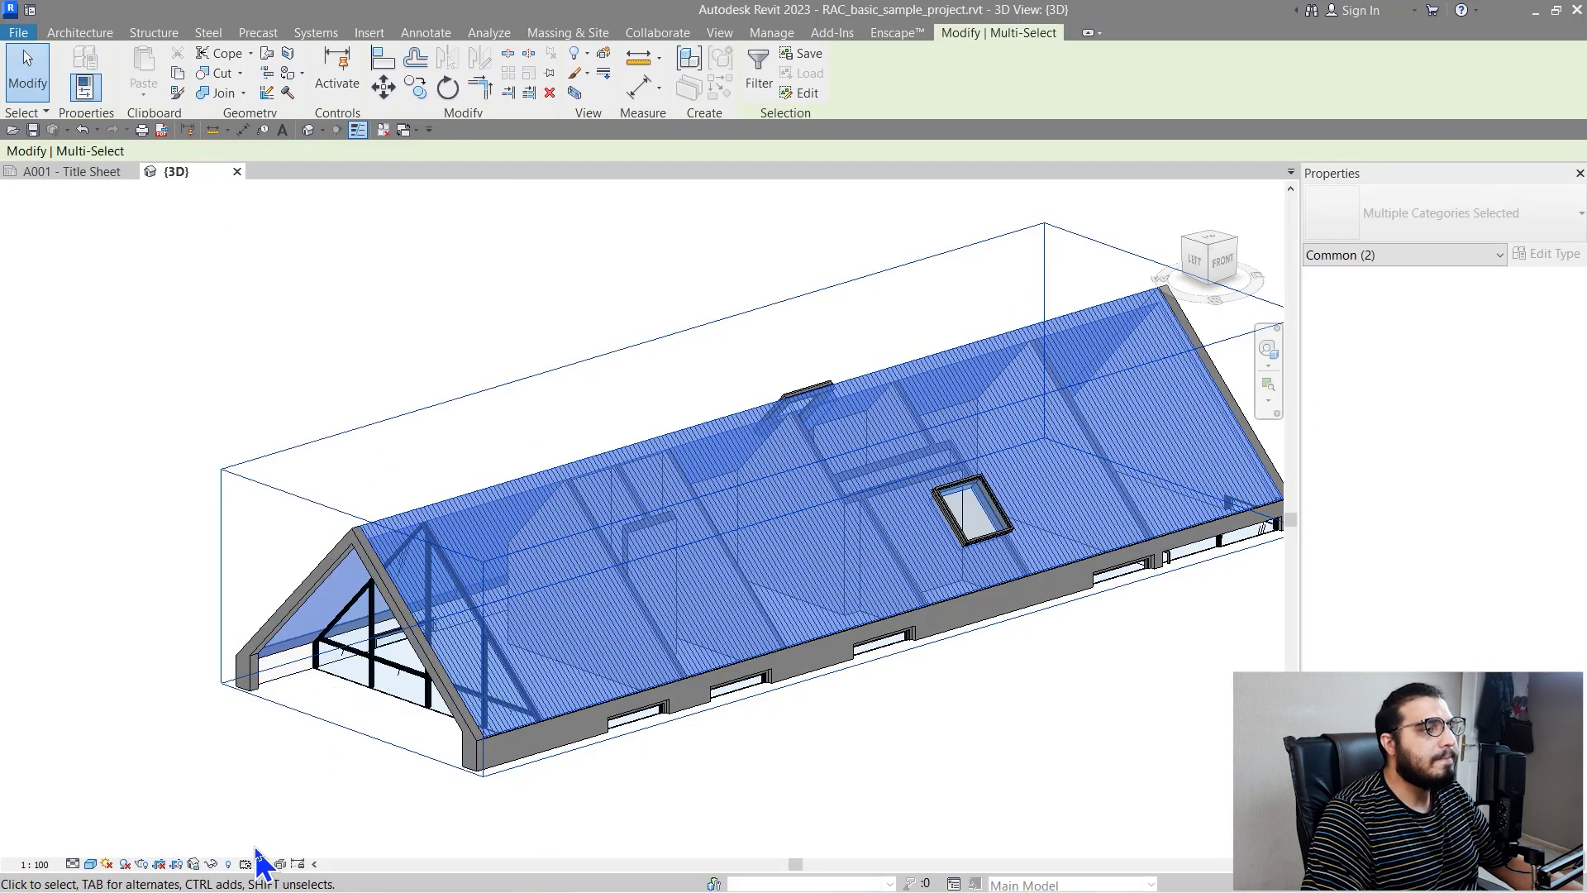
{"action": "left_click", "coordinate": [213, 864]}
{"action": "left_click", "coordinate": [252, 787]}
{"action": "key", "text": "Escape"}
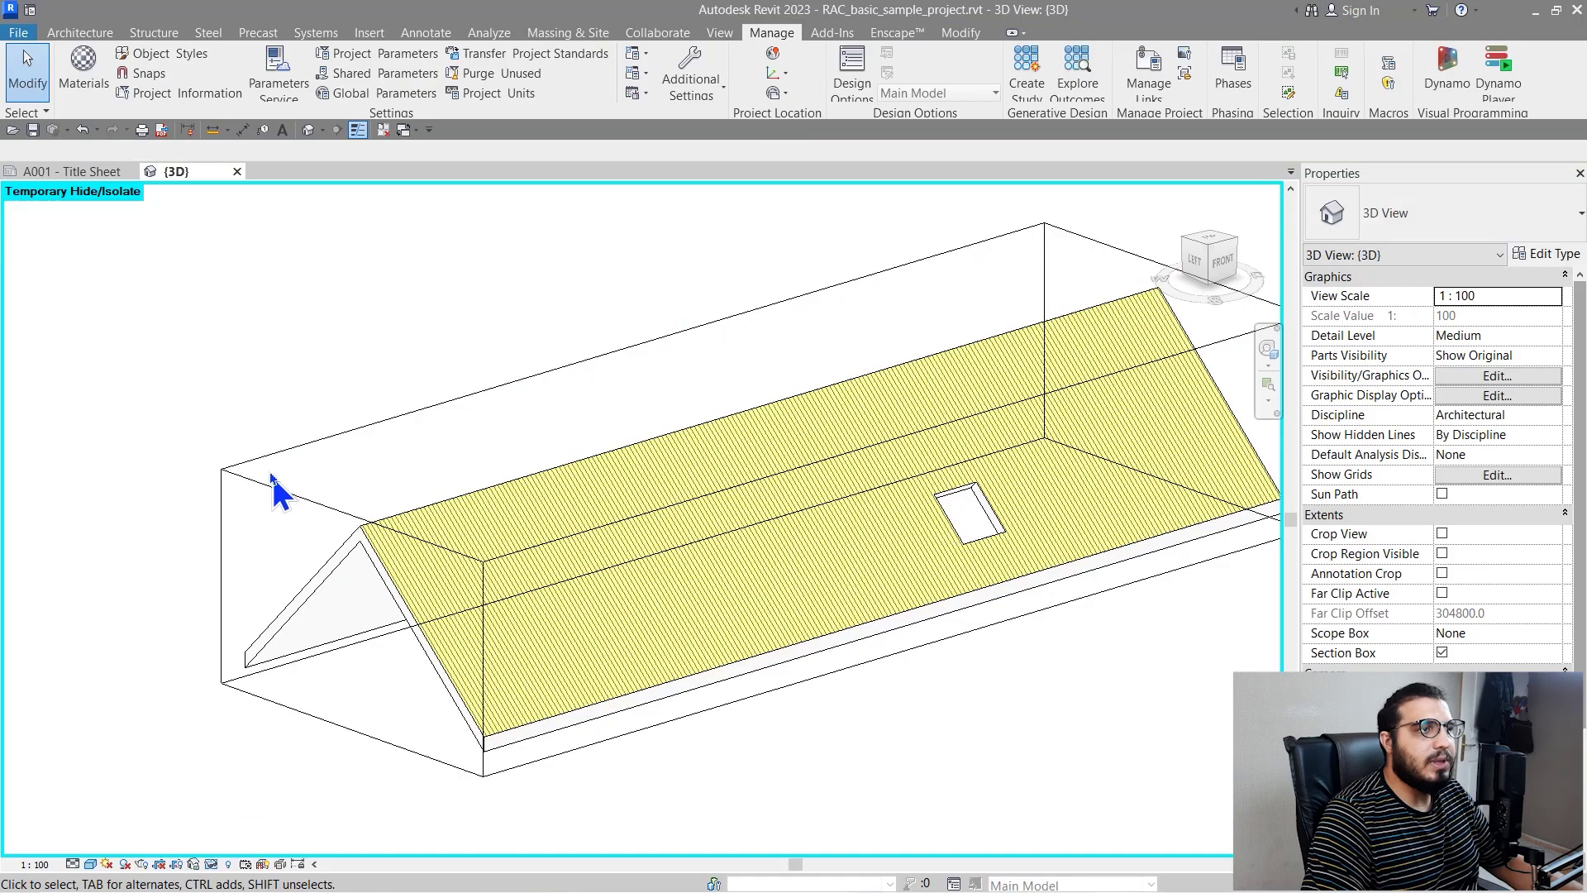
Step: Move the gable-end face of the section box inward to cut through the roof, and examine the exposed layers at the ridge
{"action": "left_click", "coordinate": [271, 476]}
{"action": "left_click_drag", "start_coordinate": [354, 638], "coordinate": [616, 542]}
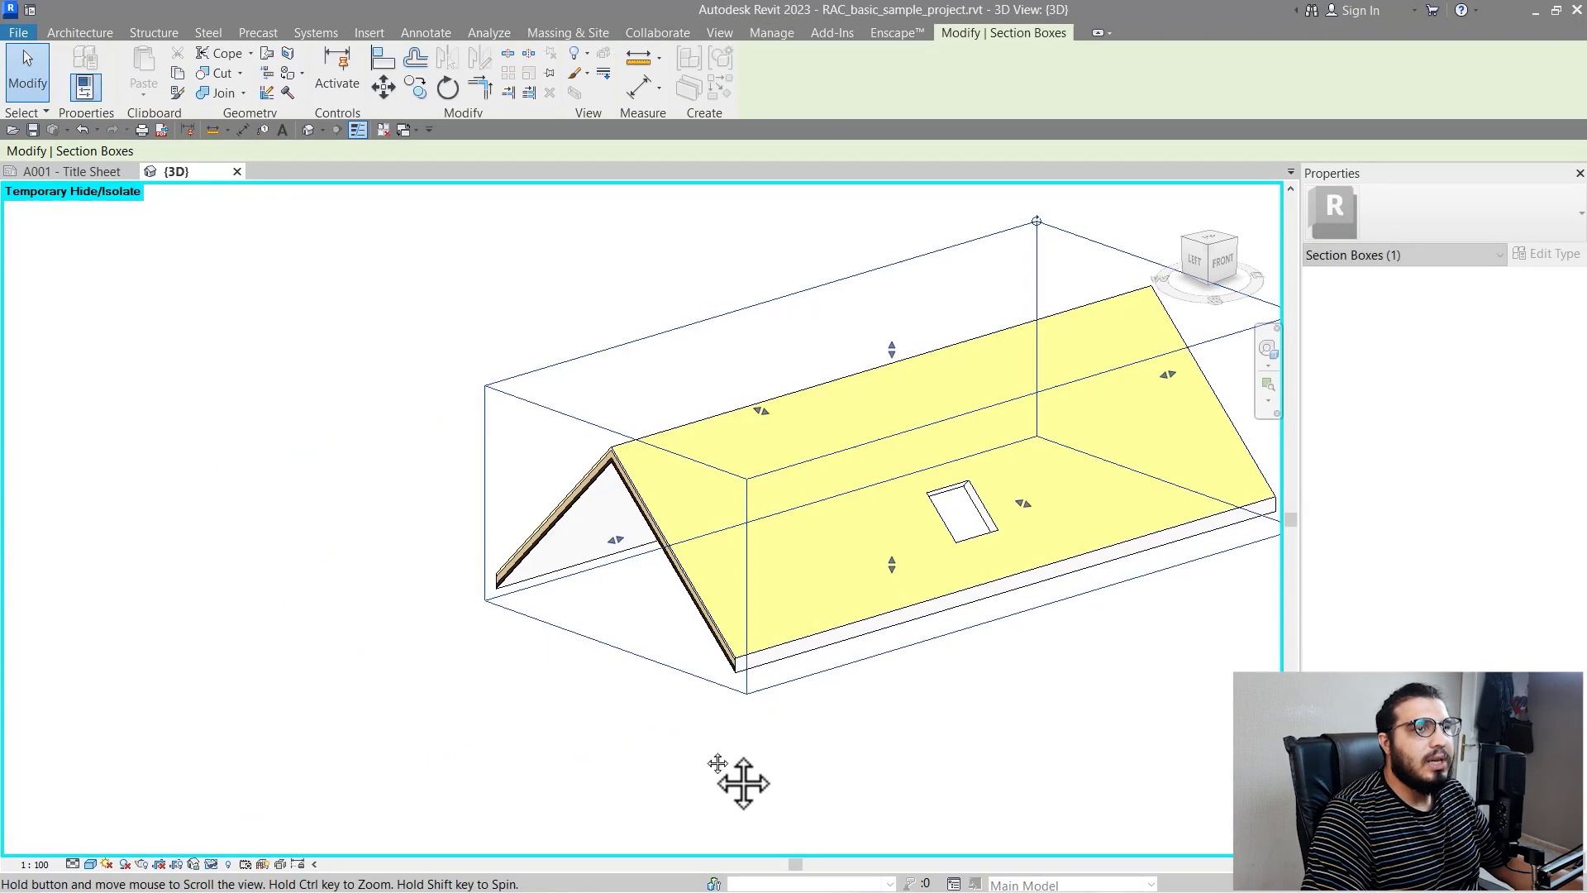
{"action": "middle_click_drag", "start_coordinate": [718, 762], "coordinate": [728, 512], "text": "shift"}
{"action": "scroll", "coordinate": [603, 592], "scroll_direction": "up", "scroll_amount": 5}
{"action": "middle_click_drag", "start_coordinate": [603, 592], "coordinate": [669, 588], "text": "shift"}
{"action": "scroll", "coordinate": [670, 588], "scroll_direction": "up", "scroll_amount": 6}
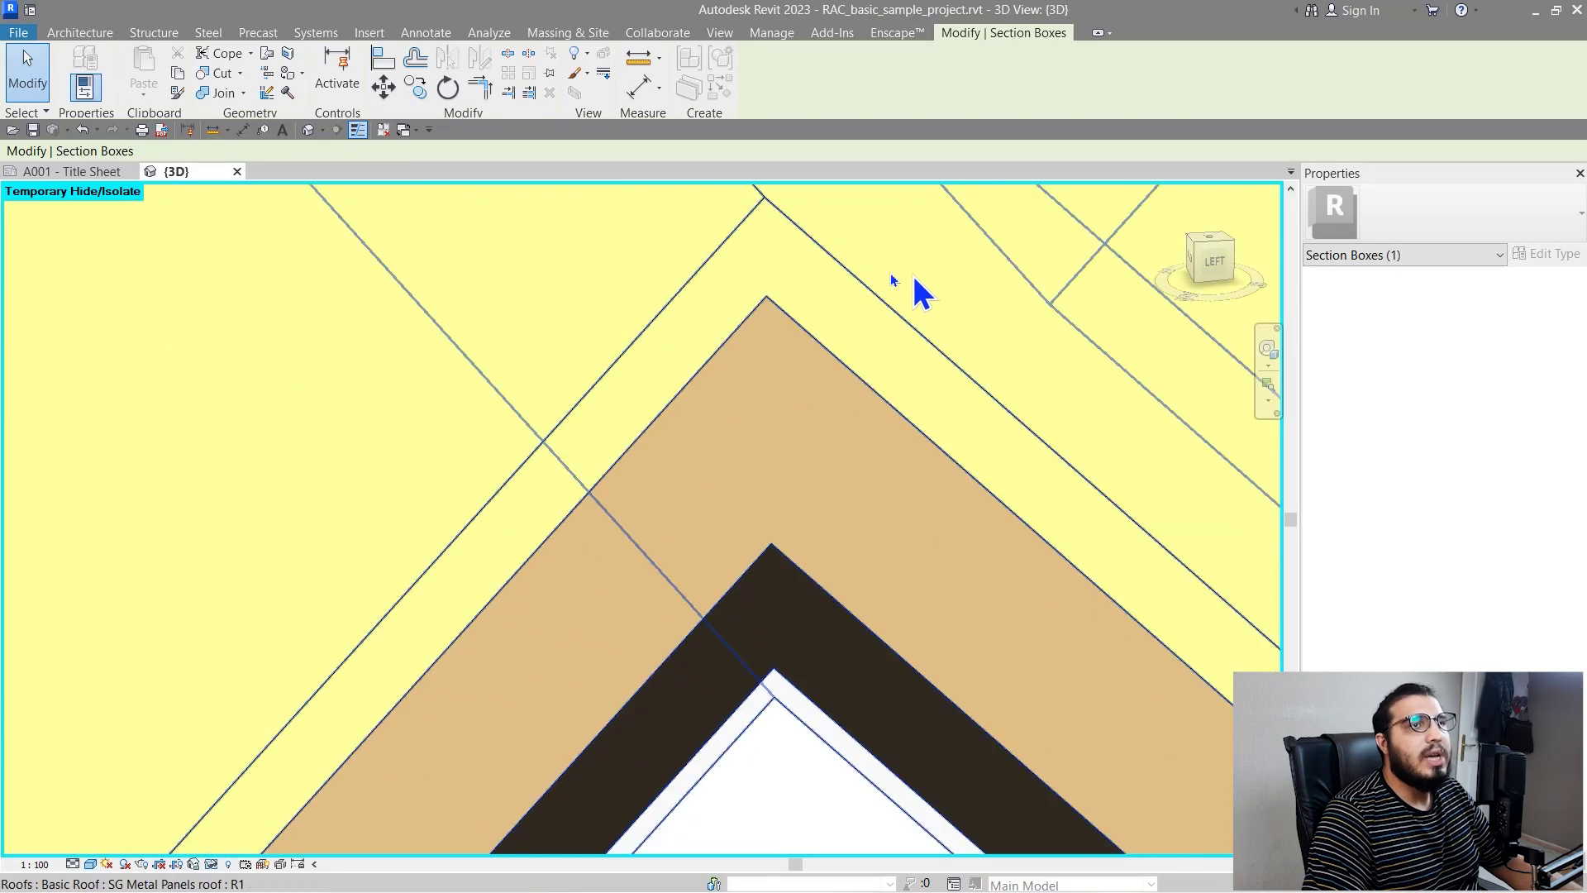
{"action": "middle_click_drag", "start_coordinate": [913, 277], "coordinate": [702, 312], "text": "shift"}
{"action": "middle_click_drag", "start_coordinate": [978, 418], "coordinate": [800, 415], "text": "shift"}
Step: Reopen the TAT-TEST 1 material from the roof type and assign the ANSI33 drafting pattern to its cut foreground
{"action": "left_click", "coordinate": [668, 227]}
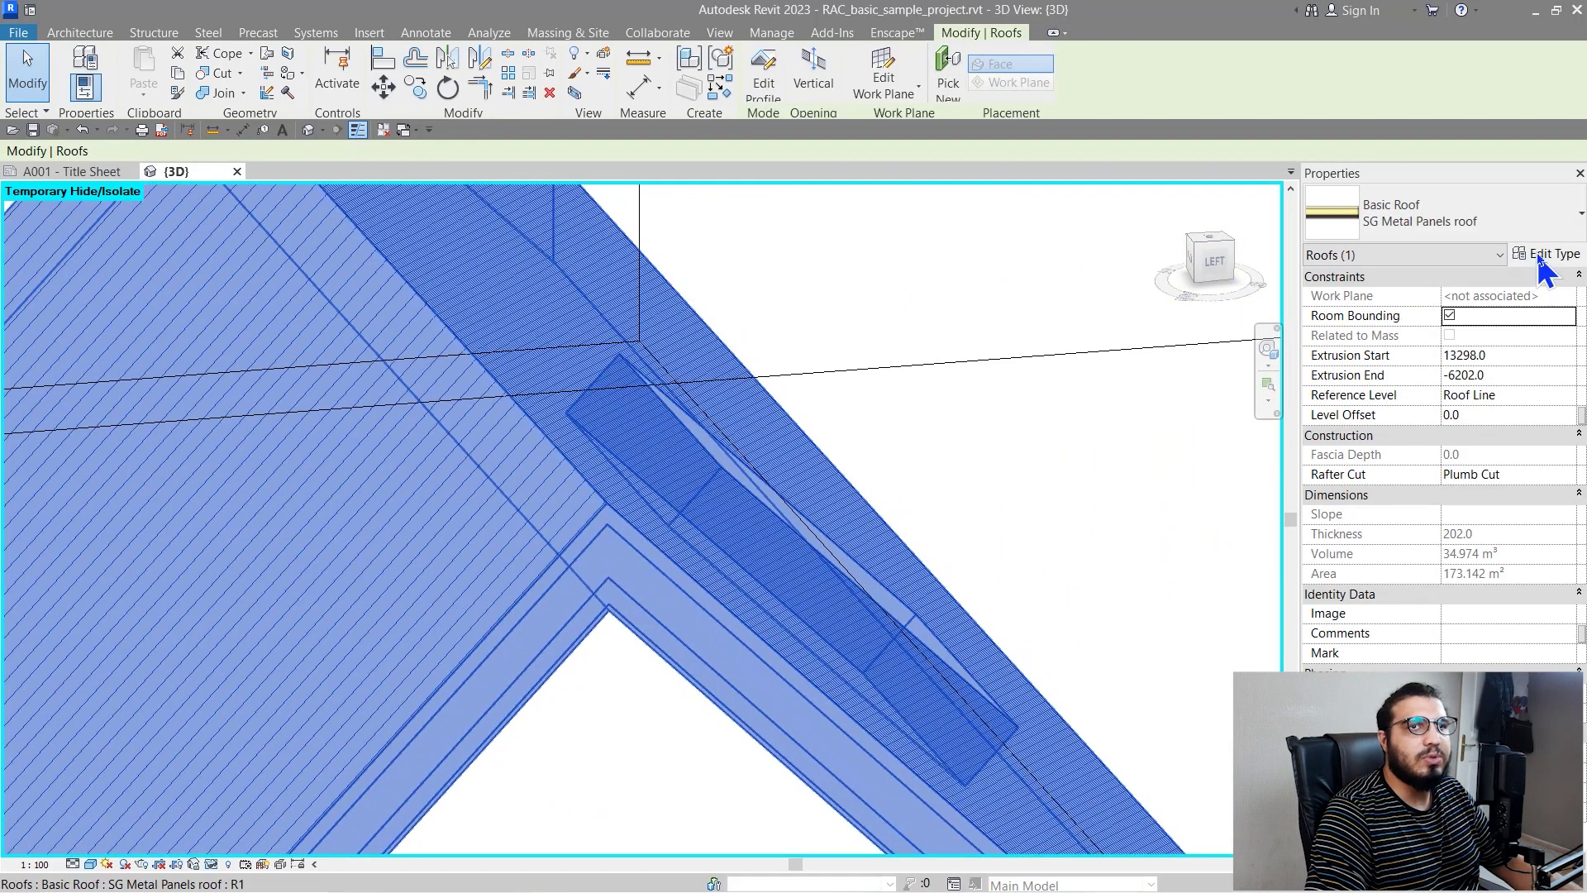
{"action": "left_click", "coordinate": [1537, 254]}
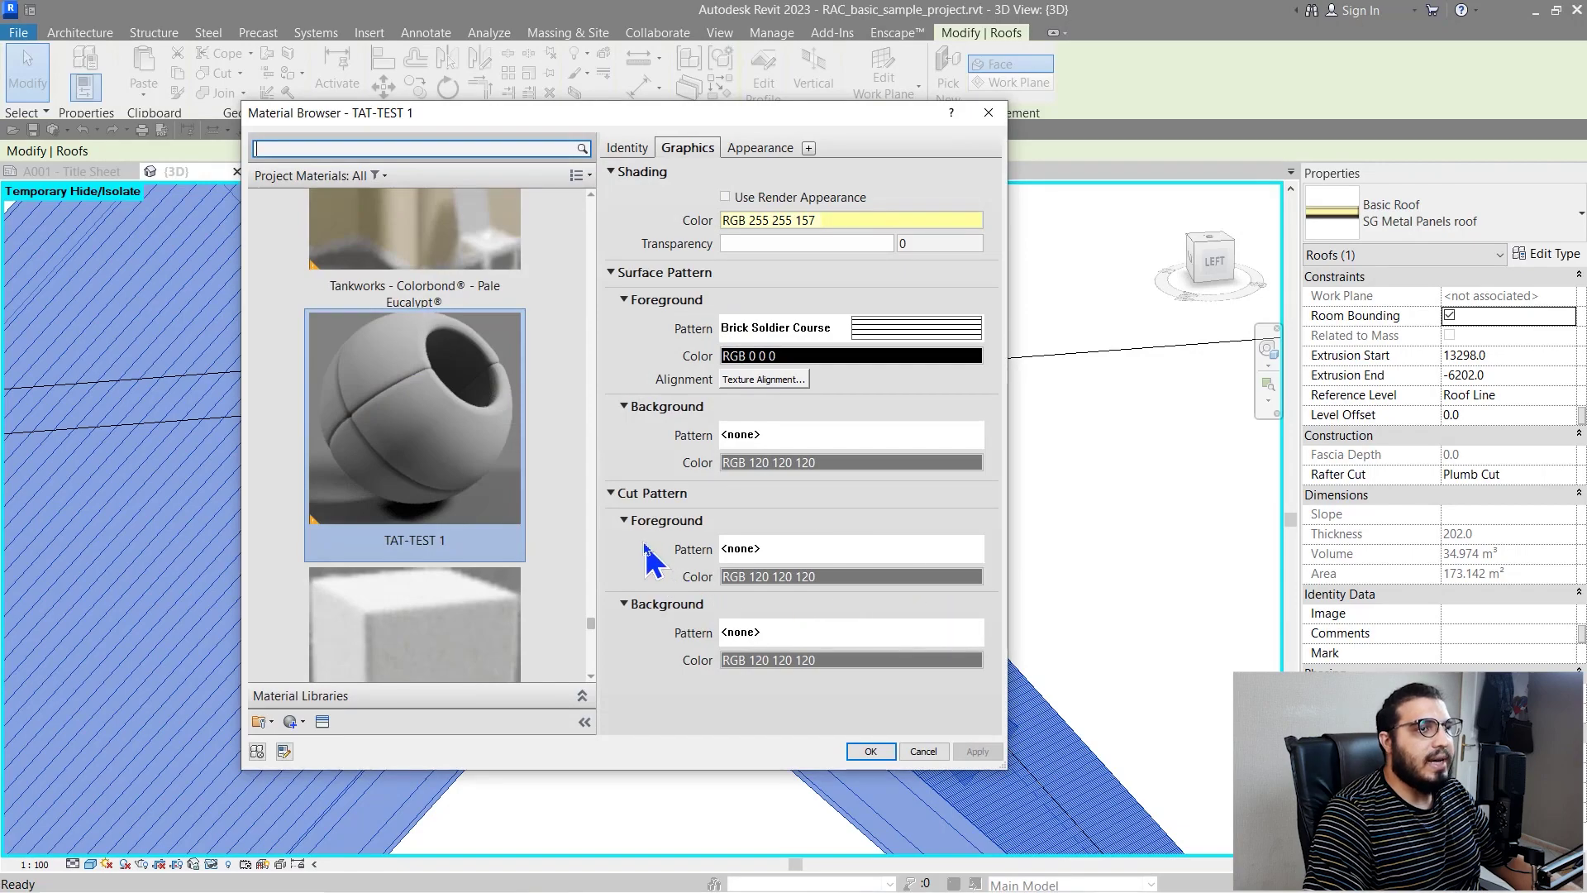
{"action": "left_click", "coordinate": [766, 550]}
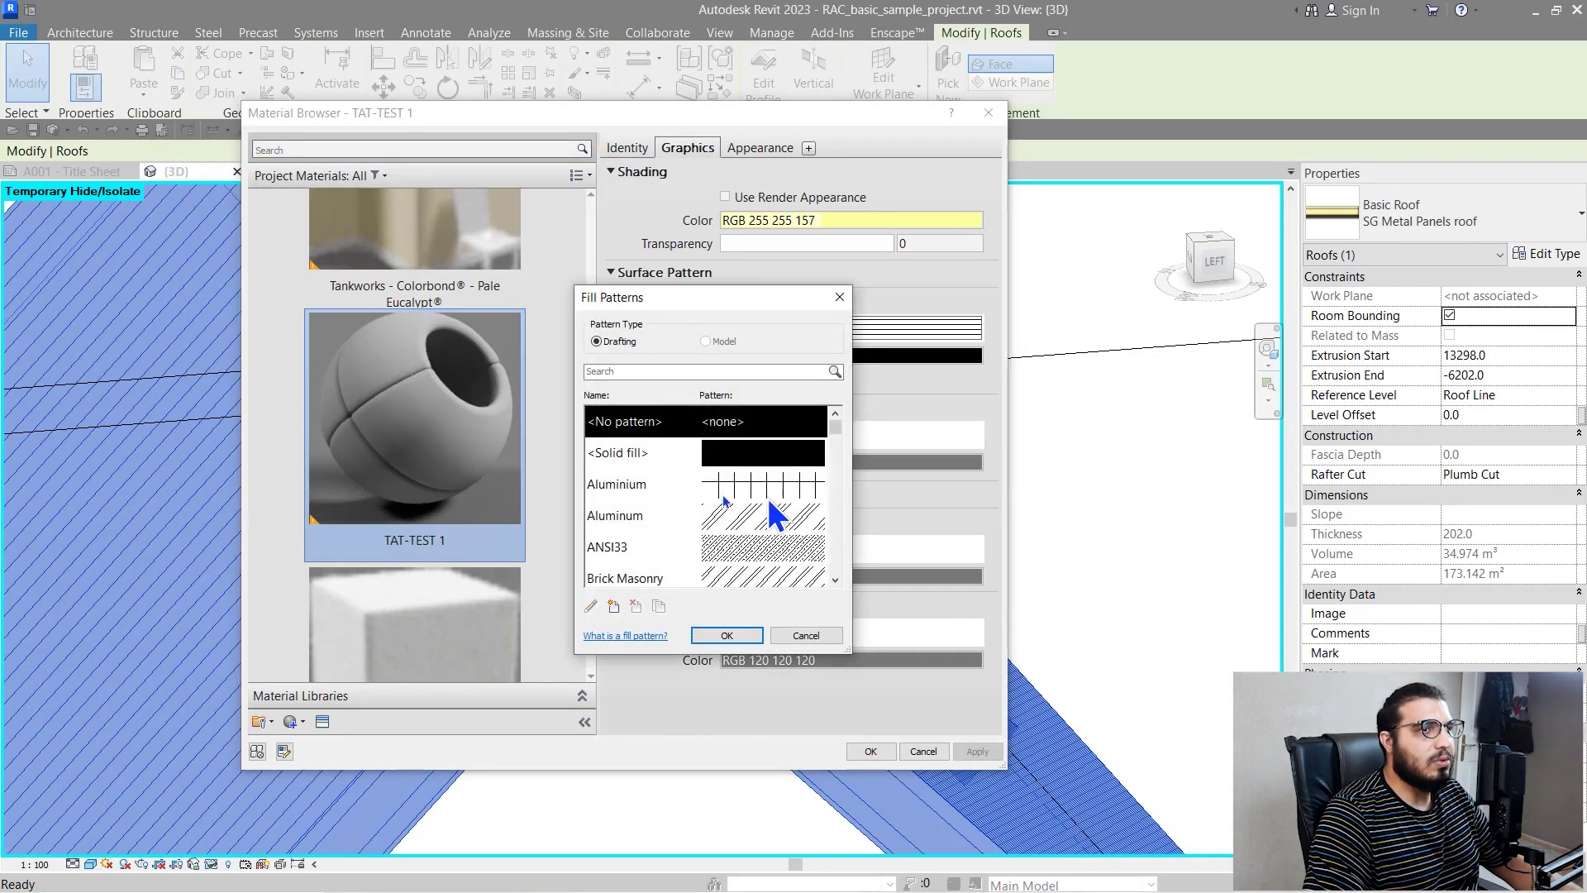
{"action": "left_click", "coordinate": [732, 553]}
{"action": "left_click", "coordinate": [726, 635]}
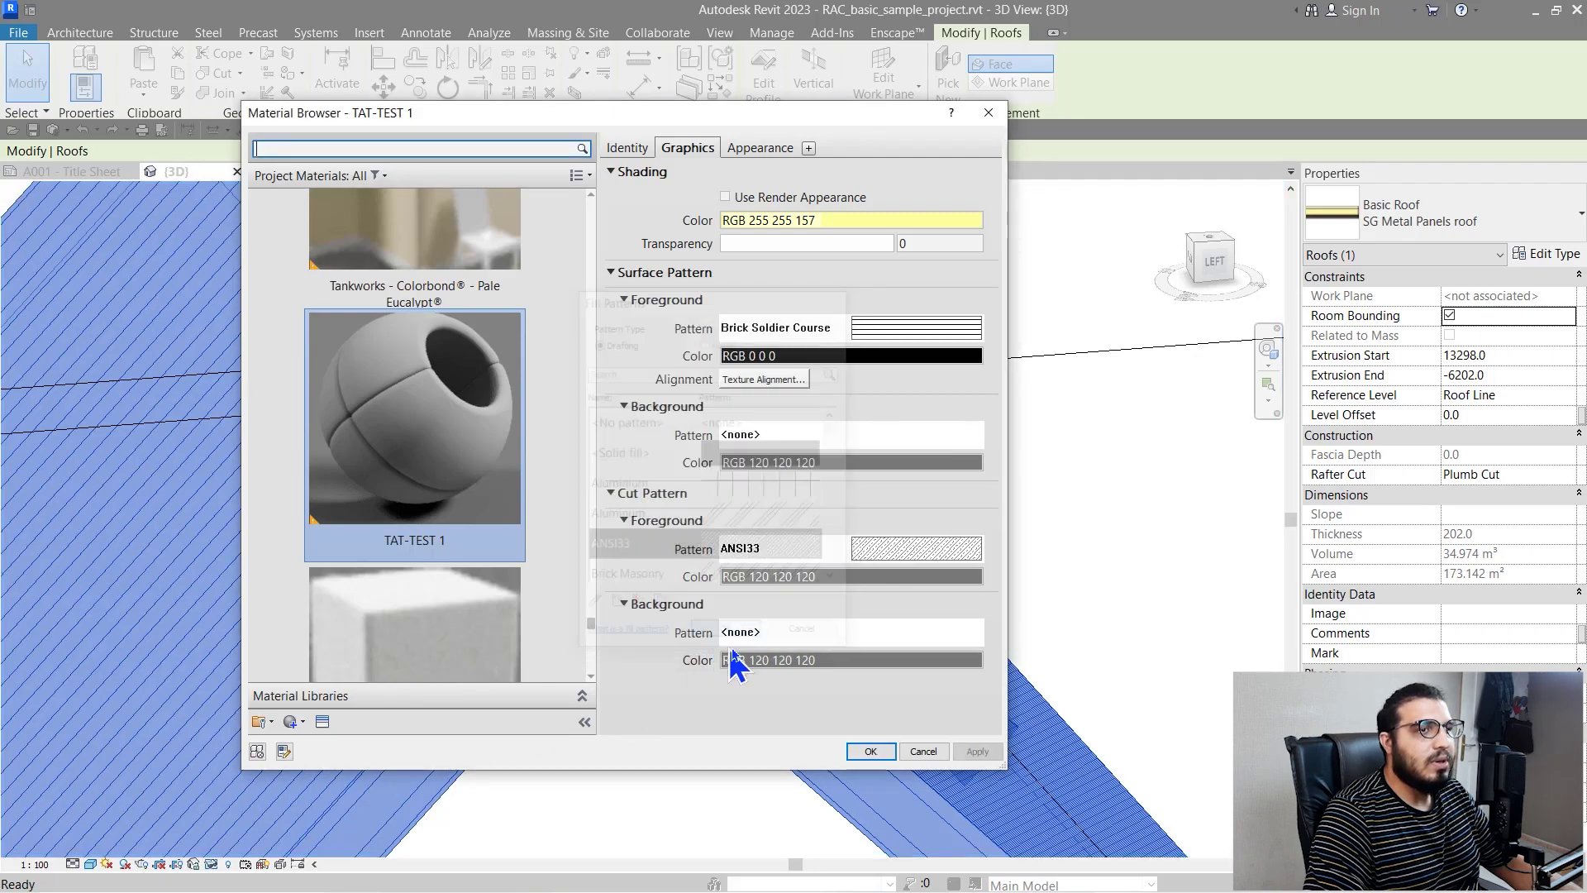
Step: Set the cut foreground pattern color to black and accept the material and roof structure changes
{"action": "left_click", "coordinate": [787, 576]}
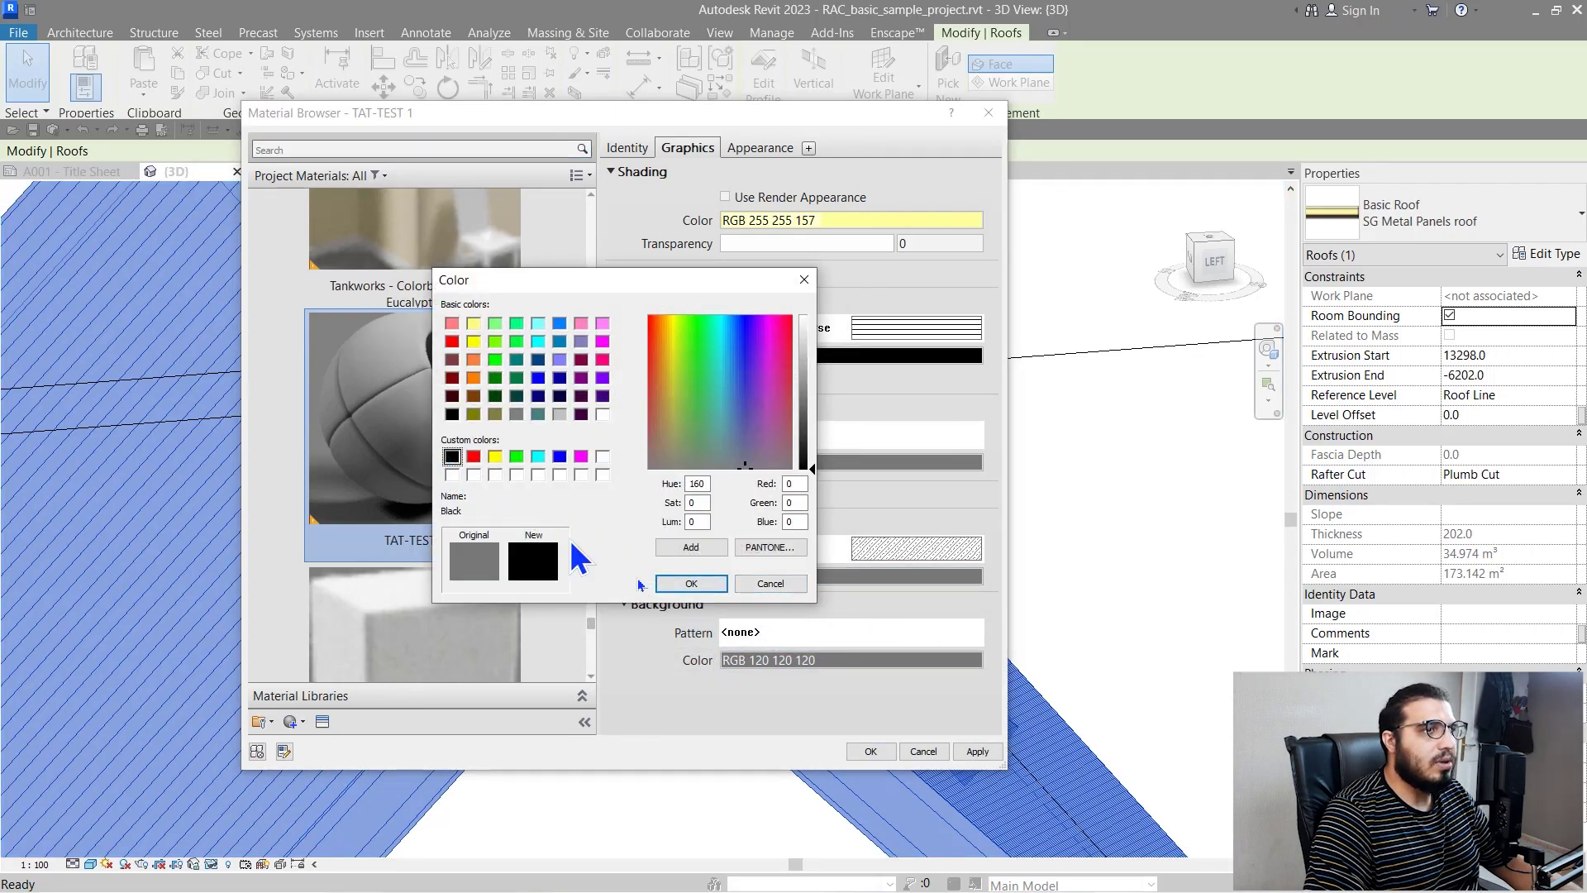
{"action": "left_click", "coordinate": [691, 584]}
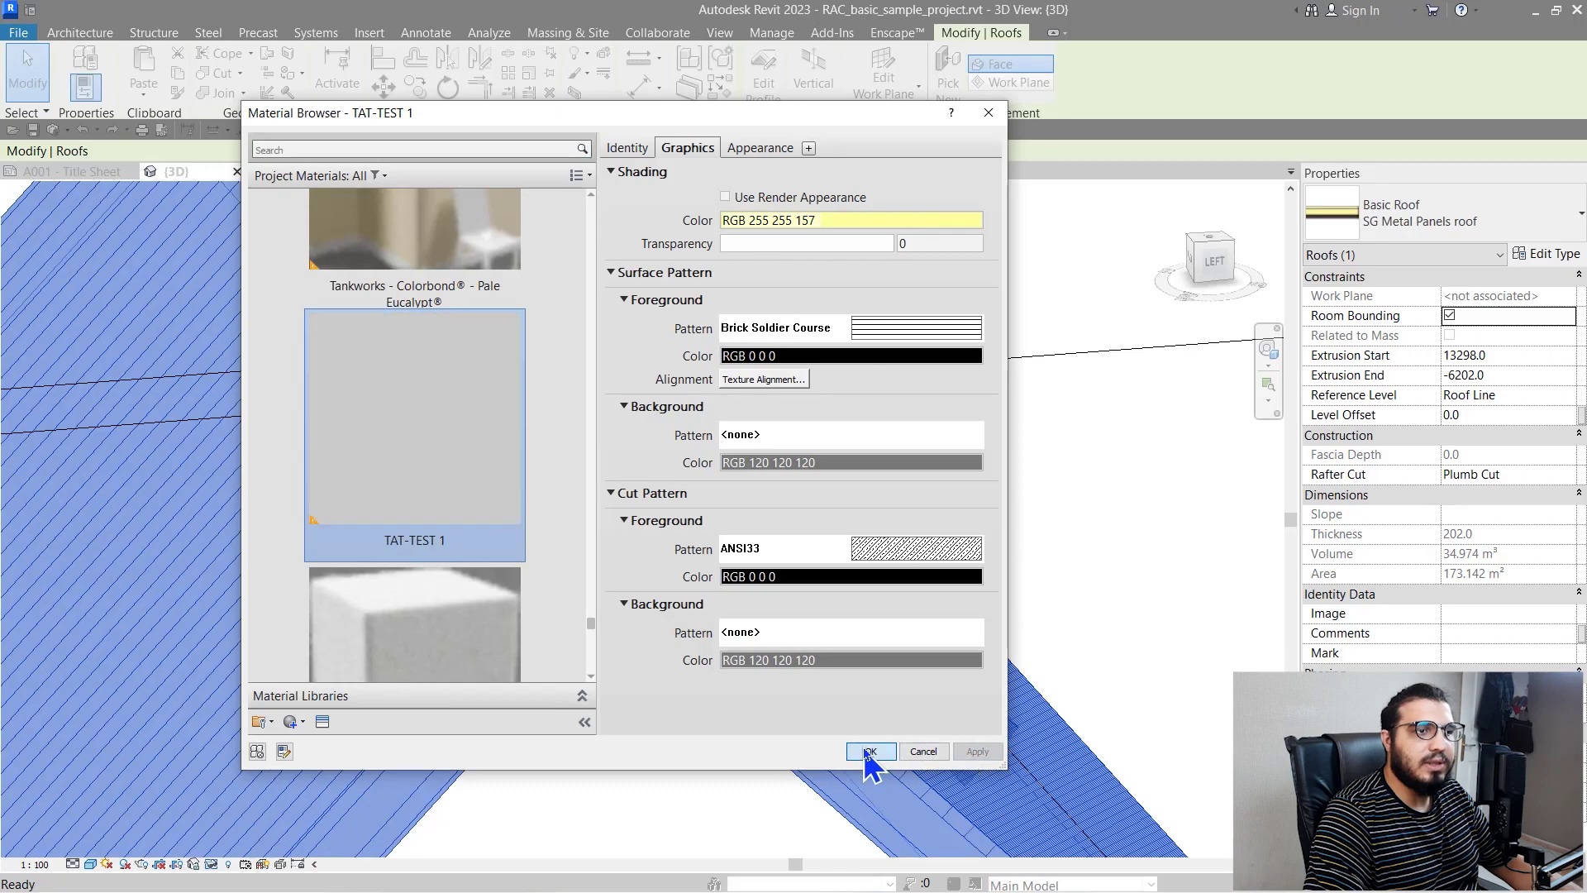
{"action": "left_click", "coordinate": [870, 750]}
{"action": "left_click", "coordinate": [756, 672]}
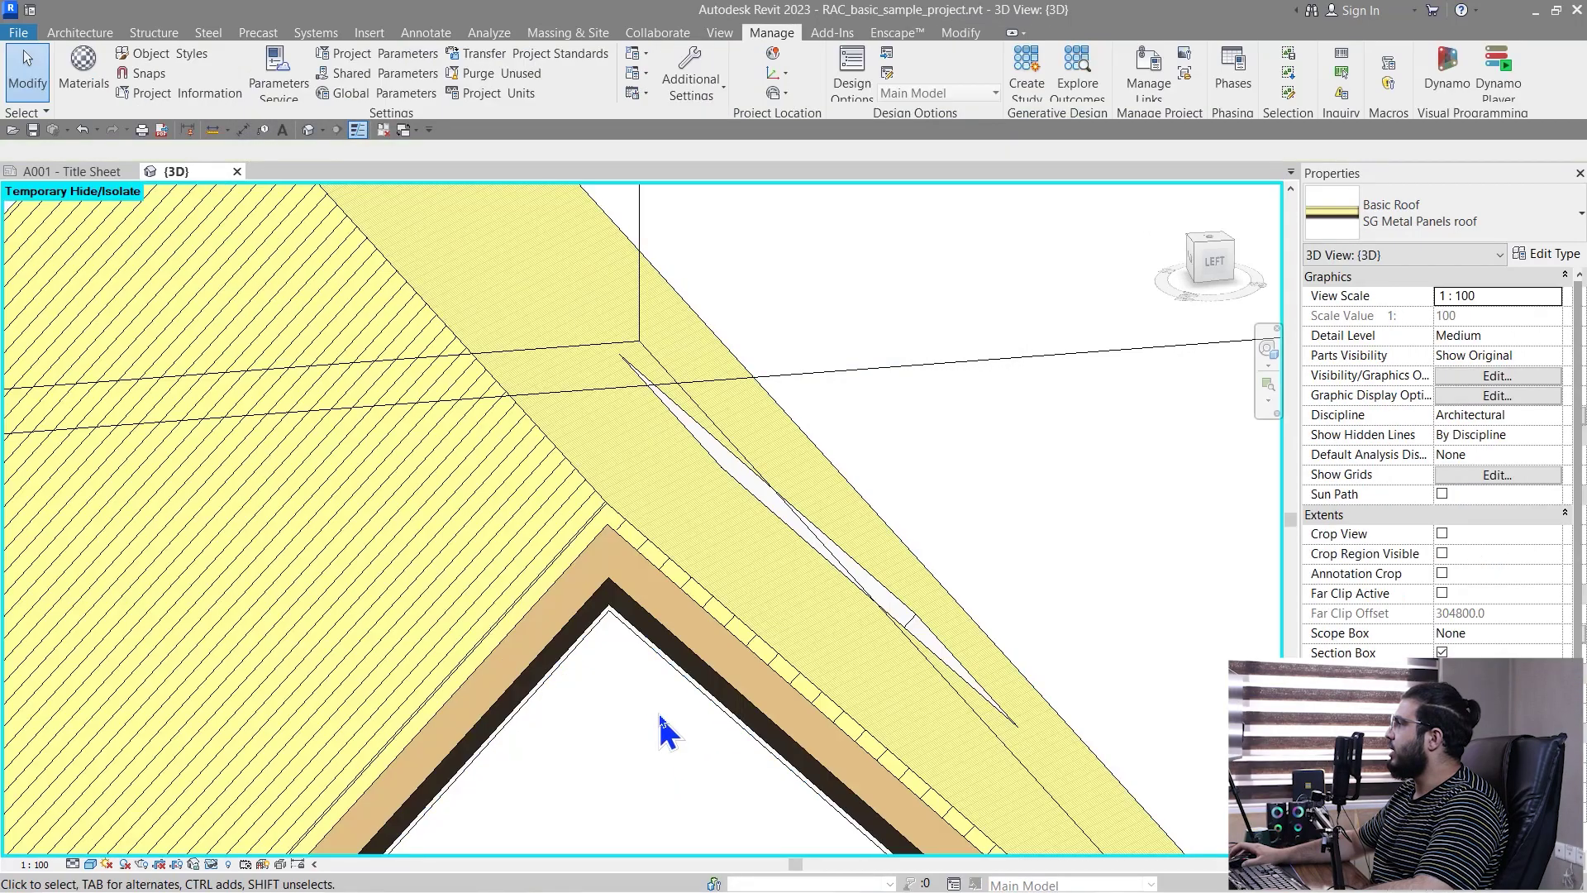
Step: Examine the cut layers at the ridge, and reopen the TAT-TEST 1 material from the roof type's structure
{"action": "scroll", "coordinate": [629, 628], "scroll_direction": "up", "scroll_amount": 3}
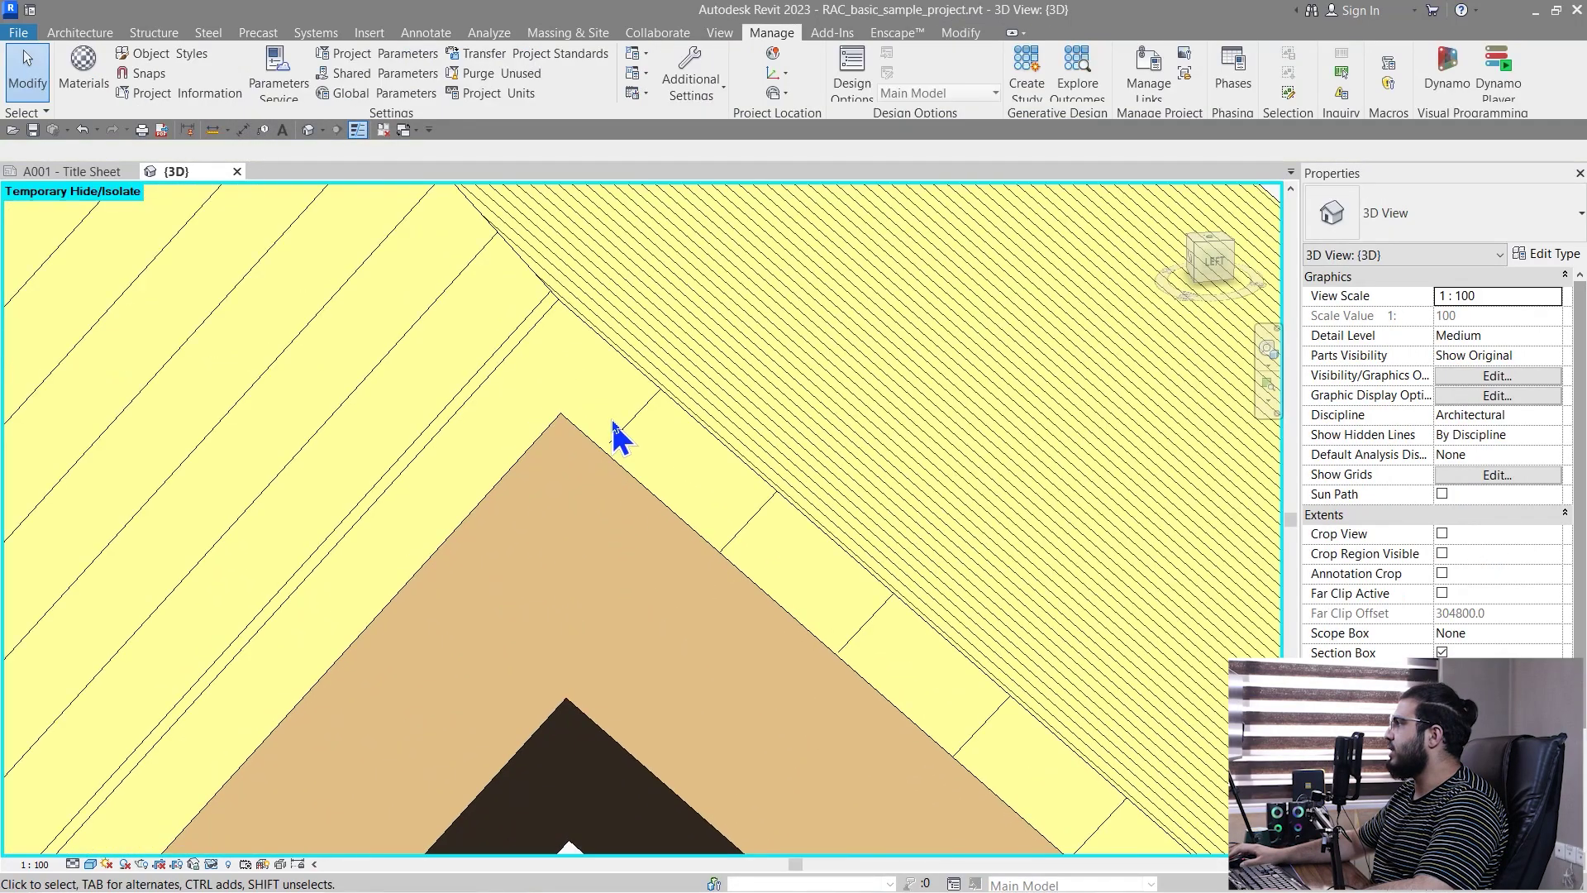
{"action": "scroll", "coordinate": [616, 430], "scroll_direction": "down", "scroll_amount": 3}
{"action": "mouse_move", "coordinate": [904, 592]}
{"action": "middle_mouse_down"}
{"action": "mouse_move", "coordinate": [636, 496]}
{"action": "mouse_move", "coordinate": [673, 559]}
{"action": "mouse_move", "coordinate": [637, 426]}
{"action": "middle_mouse_up"}
{"action": "scroll", "coordinate": [636, 496], "scroll_direction": "up", "scroll_amount": 3}
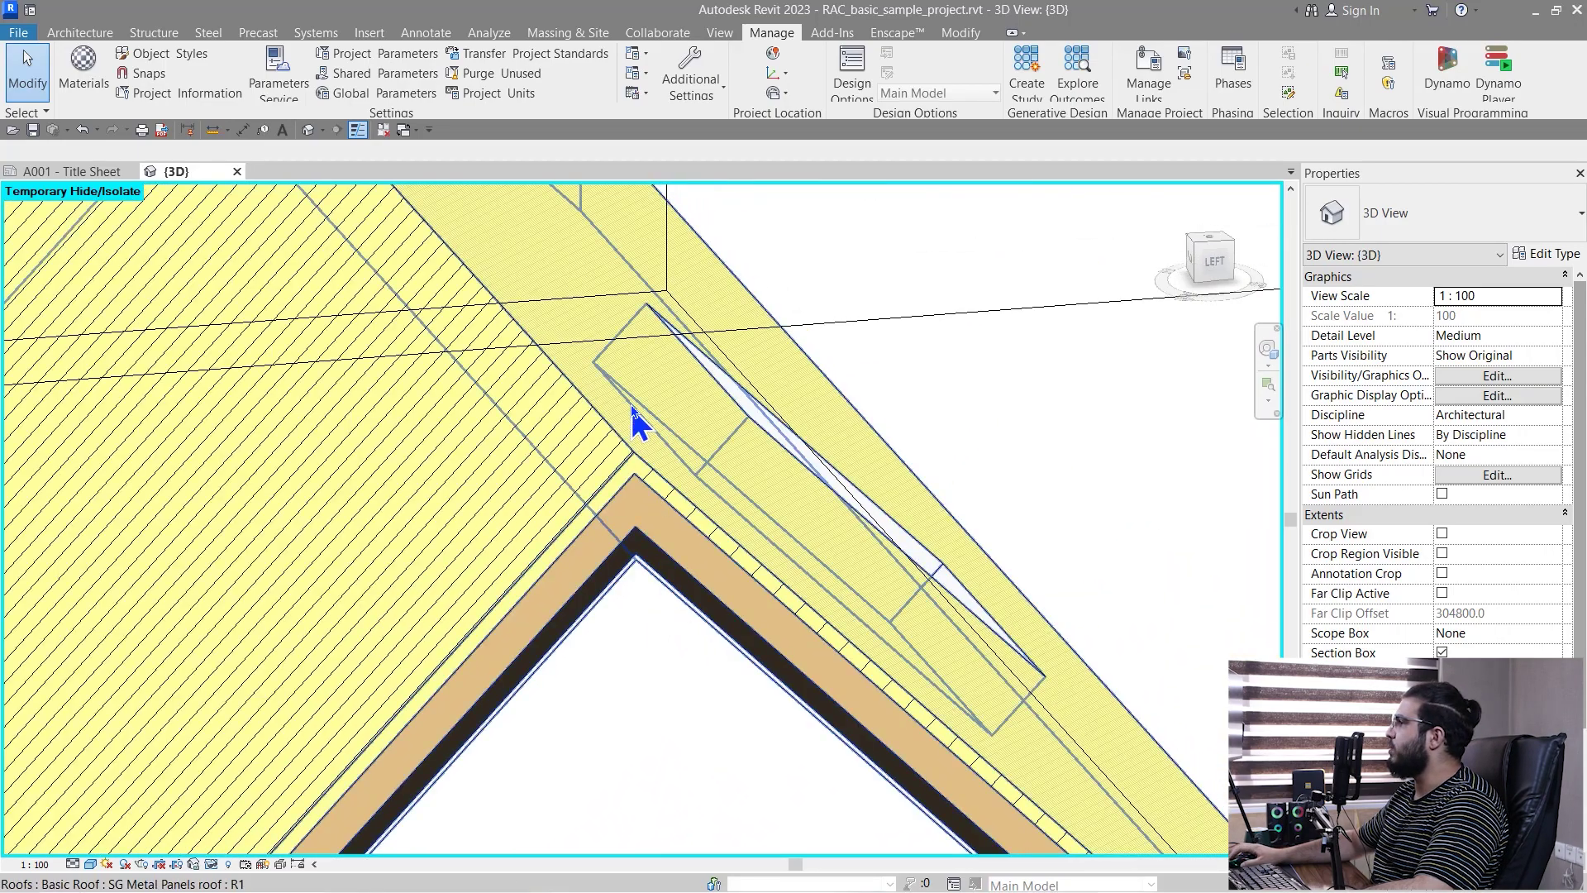
{"action": "left_click", "coordinate": [631, 407]}
{"action": "left_click", "coordinate": [1551, 258]}
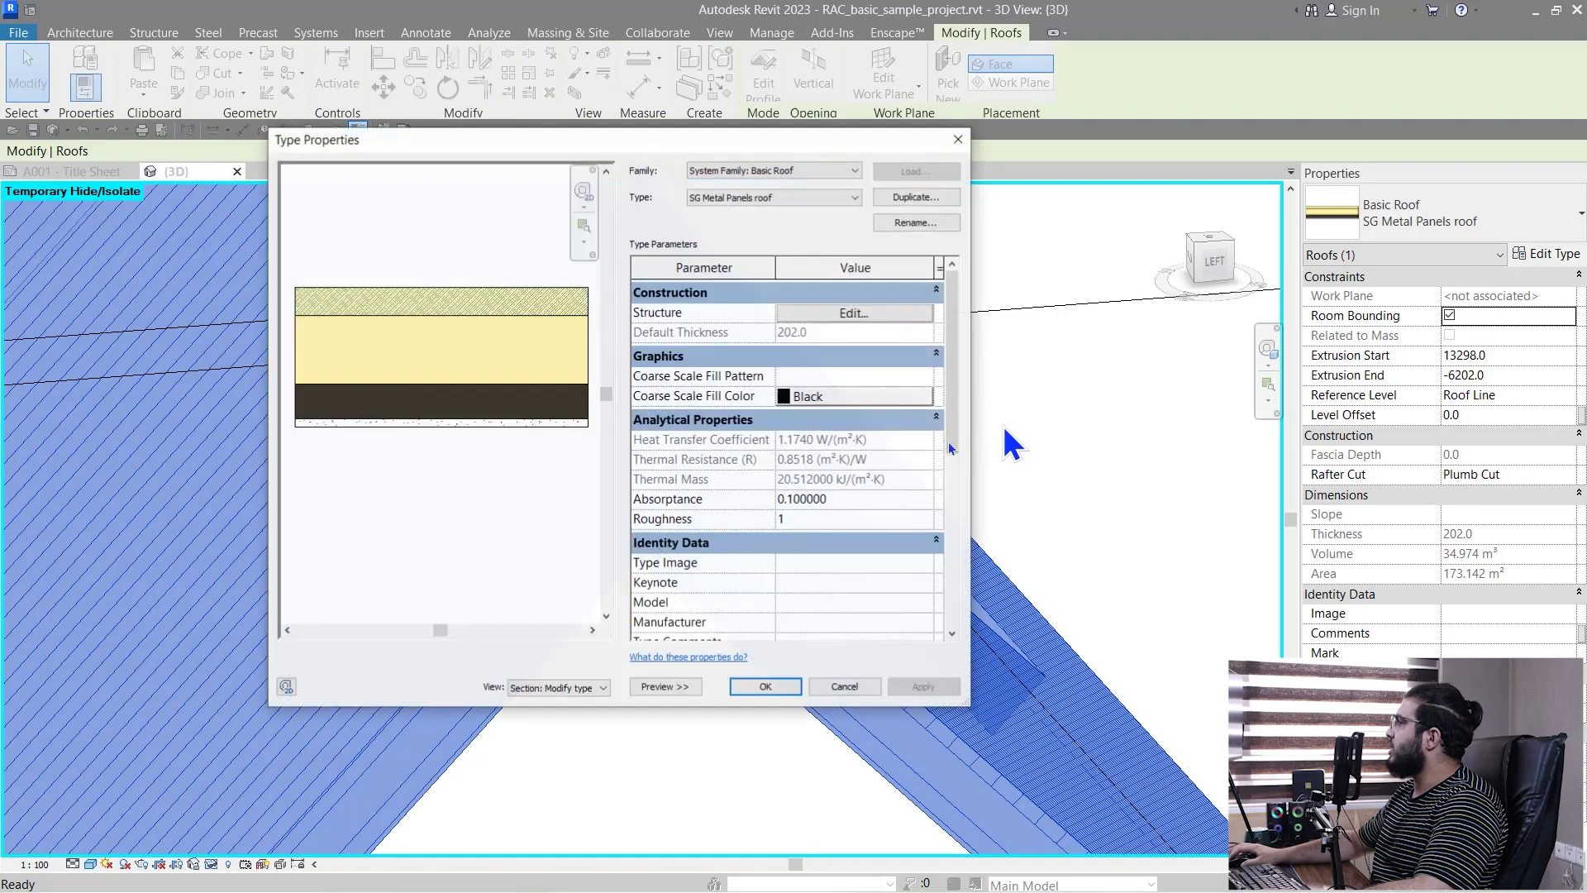
{"action": "left_click", "coordinate": [830, 306]}
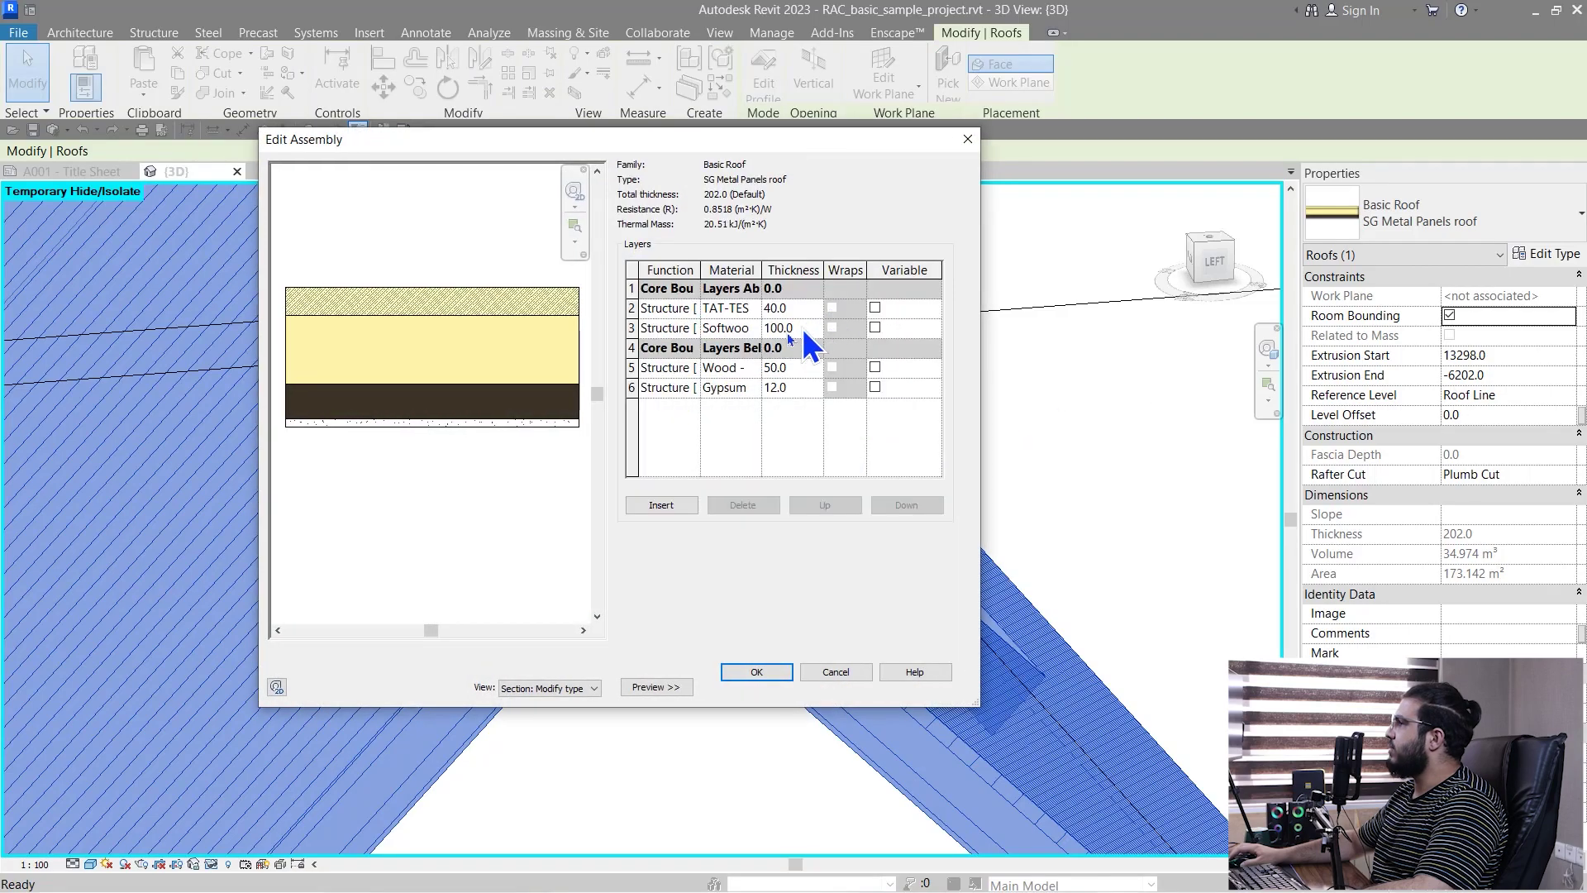
{"action": "left_click", "coordinate": [754, 307]}
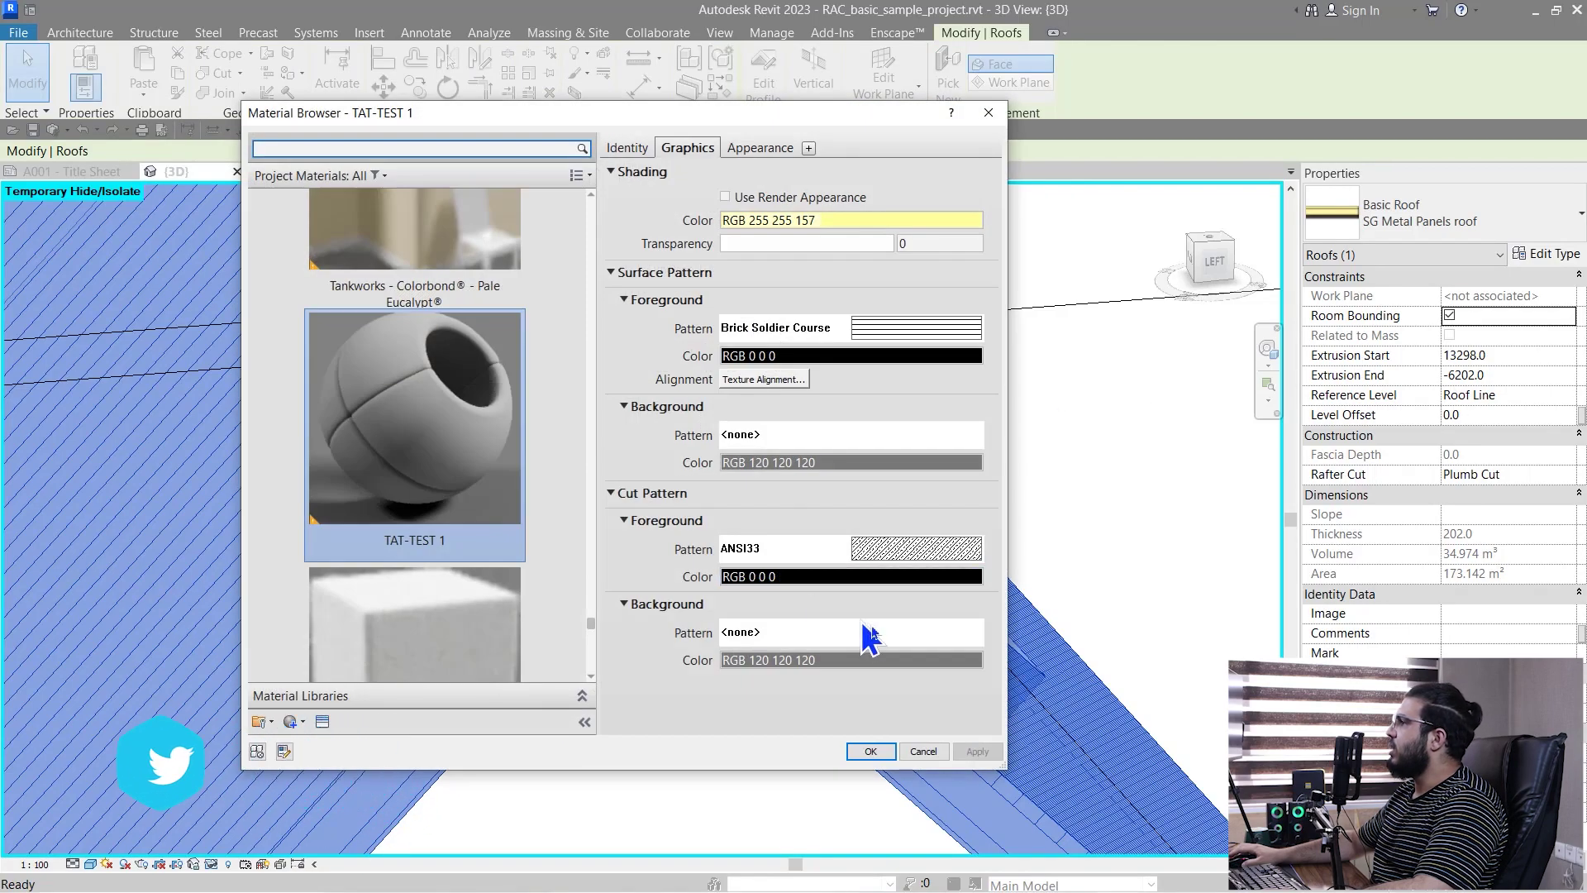
Step: Inspect the ANSI33 pattern's properties without editing them, and assign the solid fill to the material's cut foreground
{"action": "left_click", "coordinate": [799, 551]}
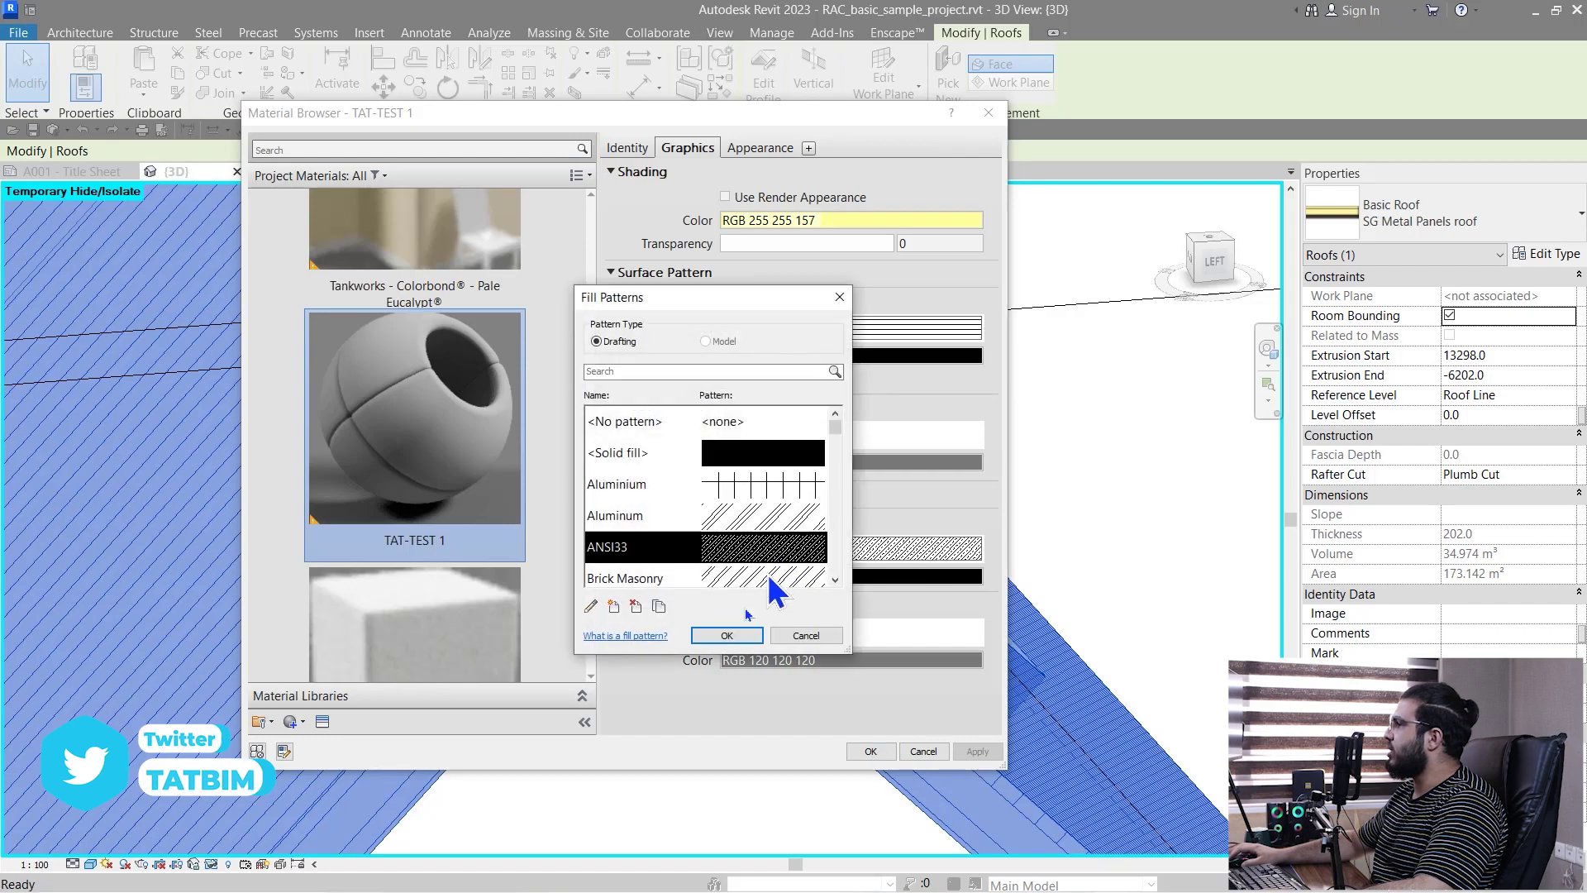
{"action": "left_click", "coordinate": [592, 608]}
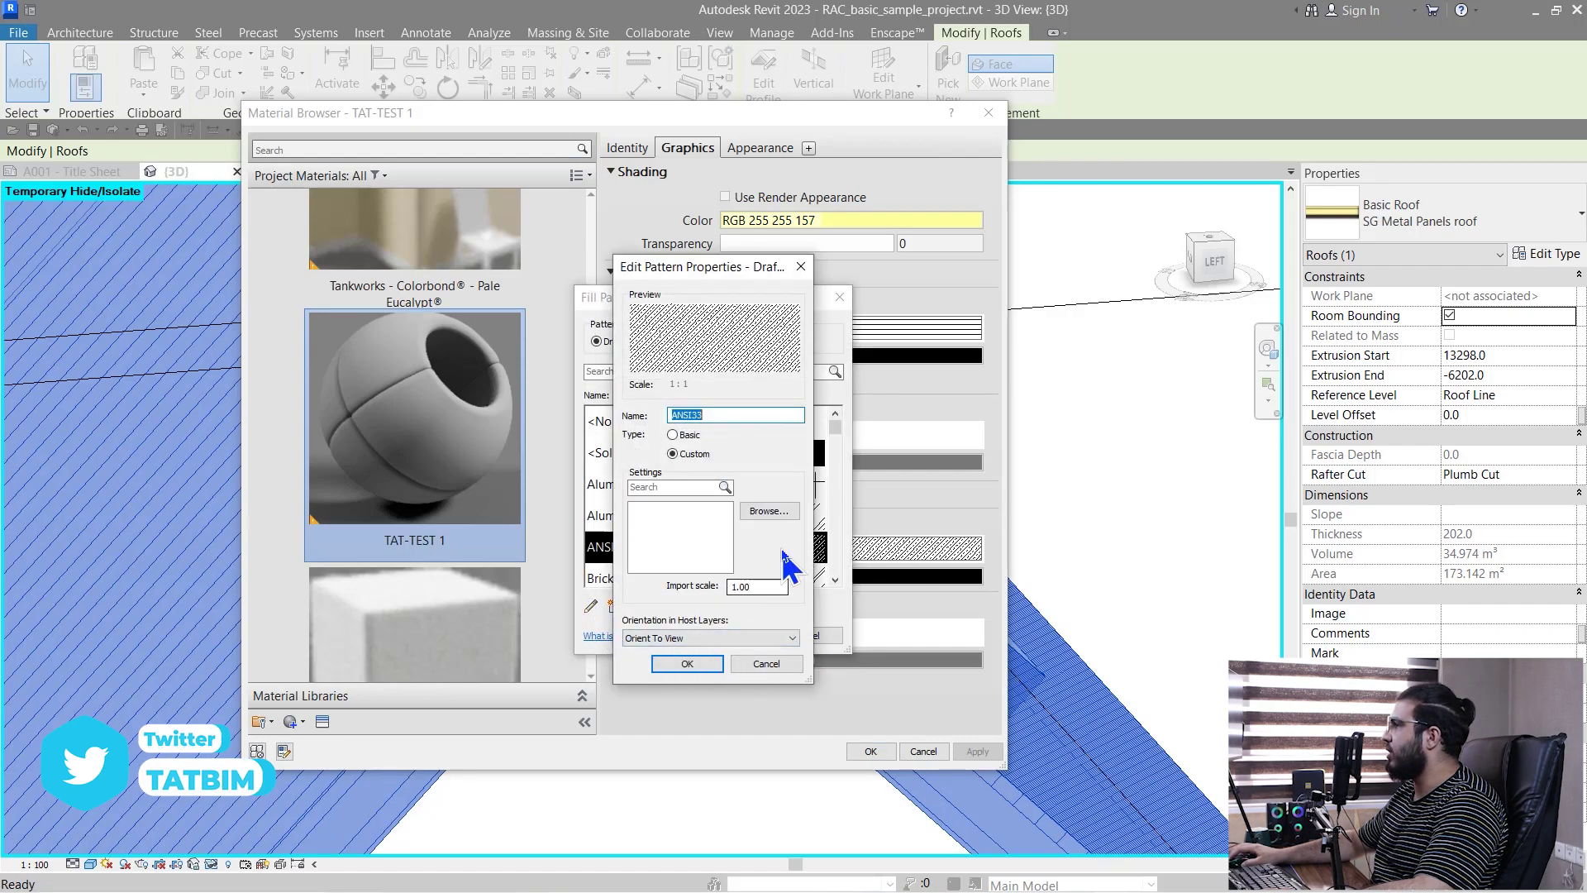
{"action": "left_click", "coordinate": [766, 664]}
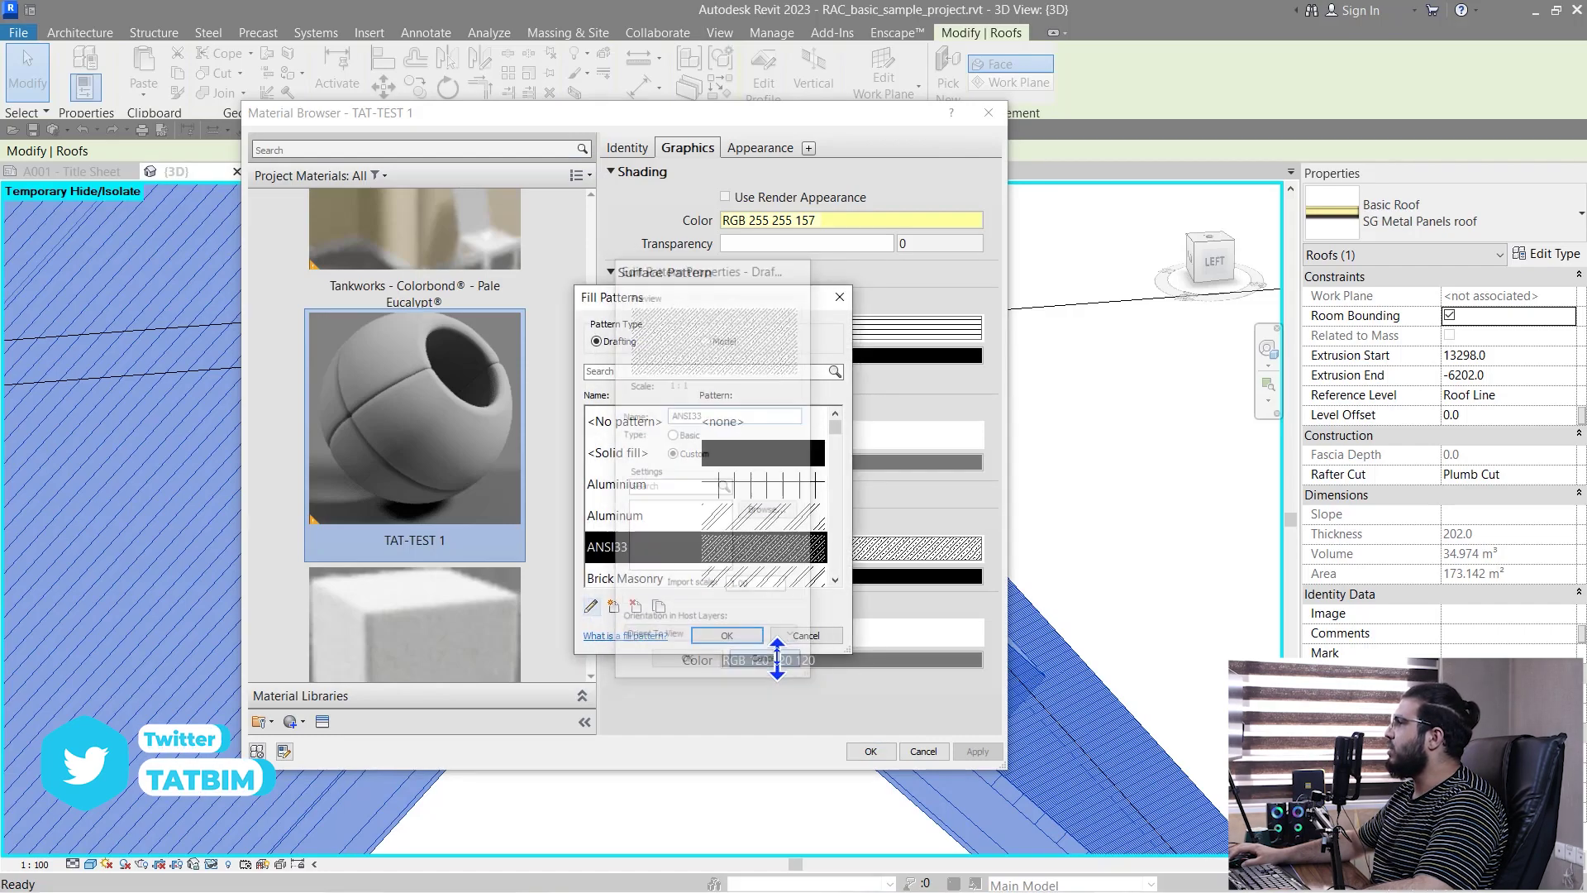
{"action": "left_click", "coordinate": [708, 455]}
{"action": "left_click", "coordinate": [727, 635]}
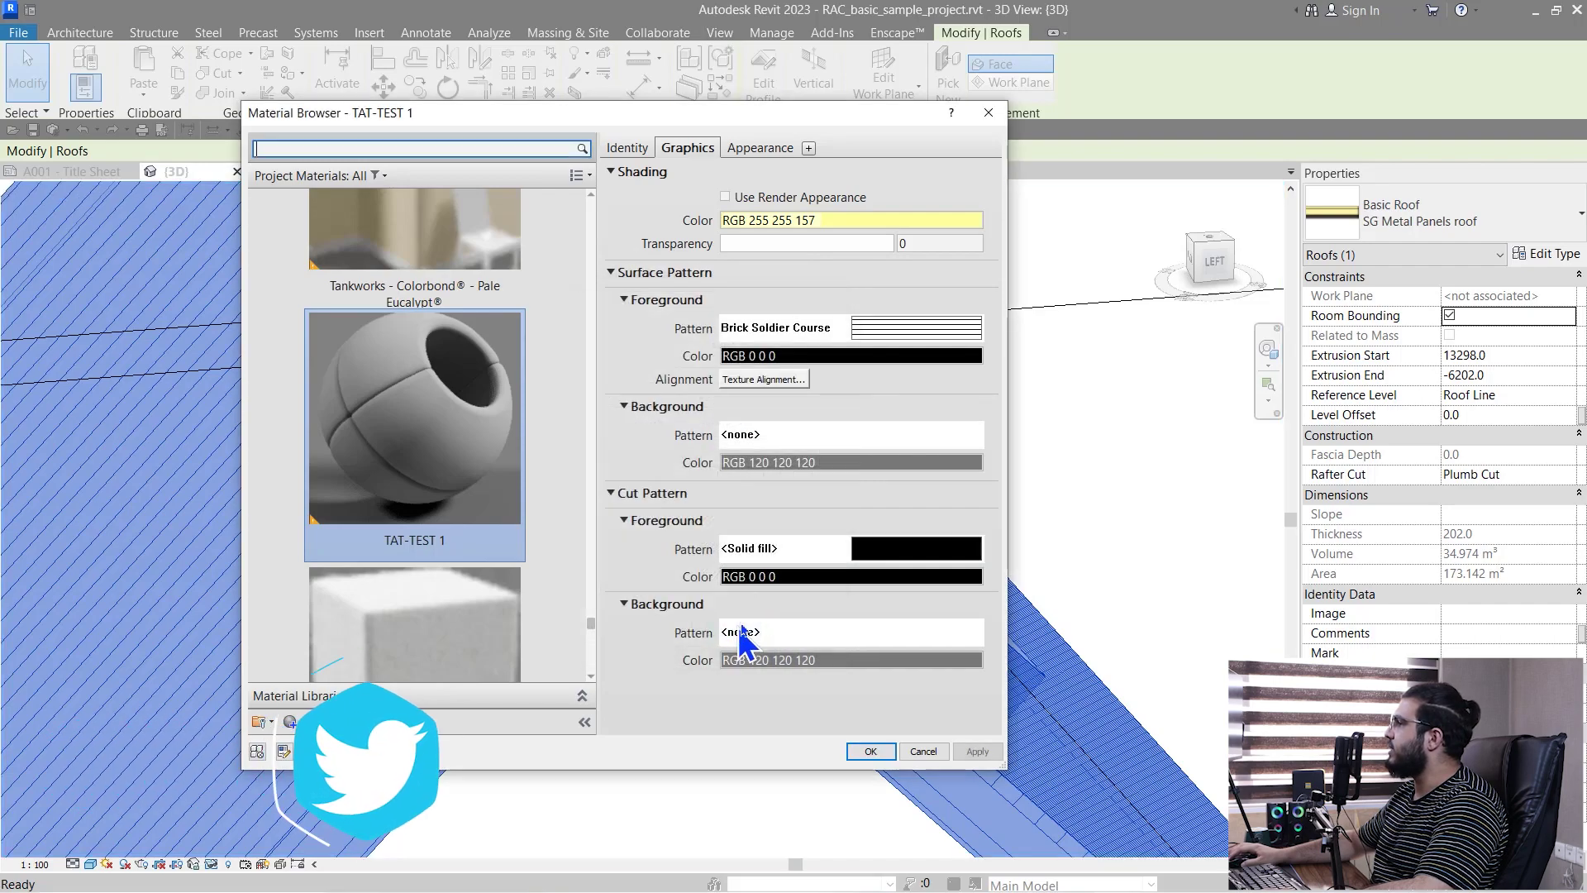
Step: Set the cut foreground pattern color to green, RGB 0 255 0, and accept the material, roof structure and type changes
{"action": "left_click", "coordinate": [744, 574]}
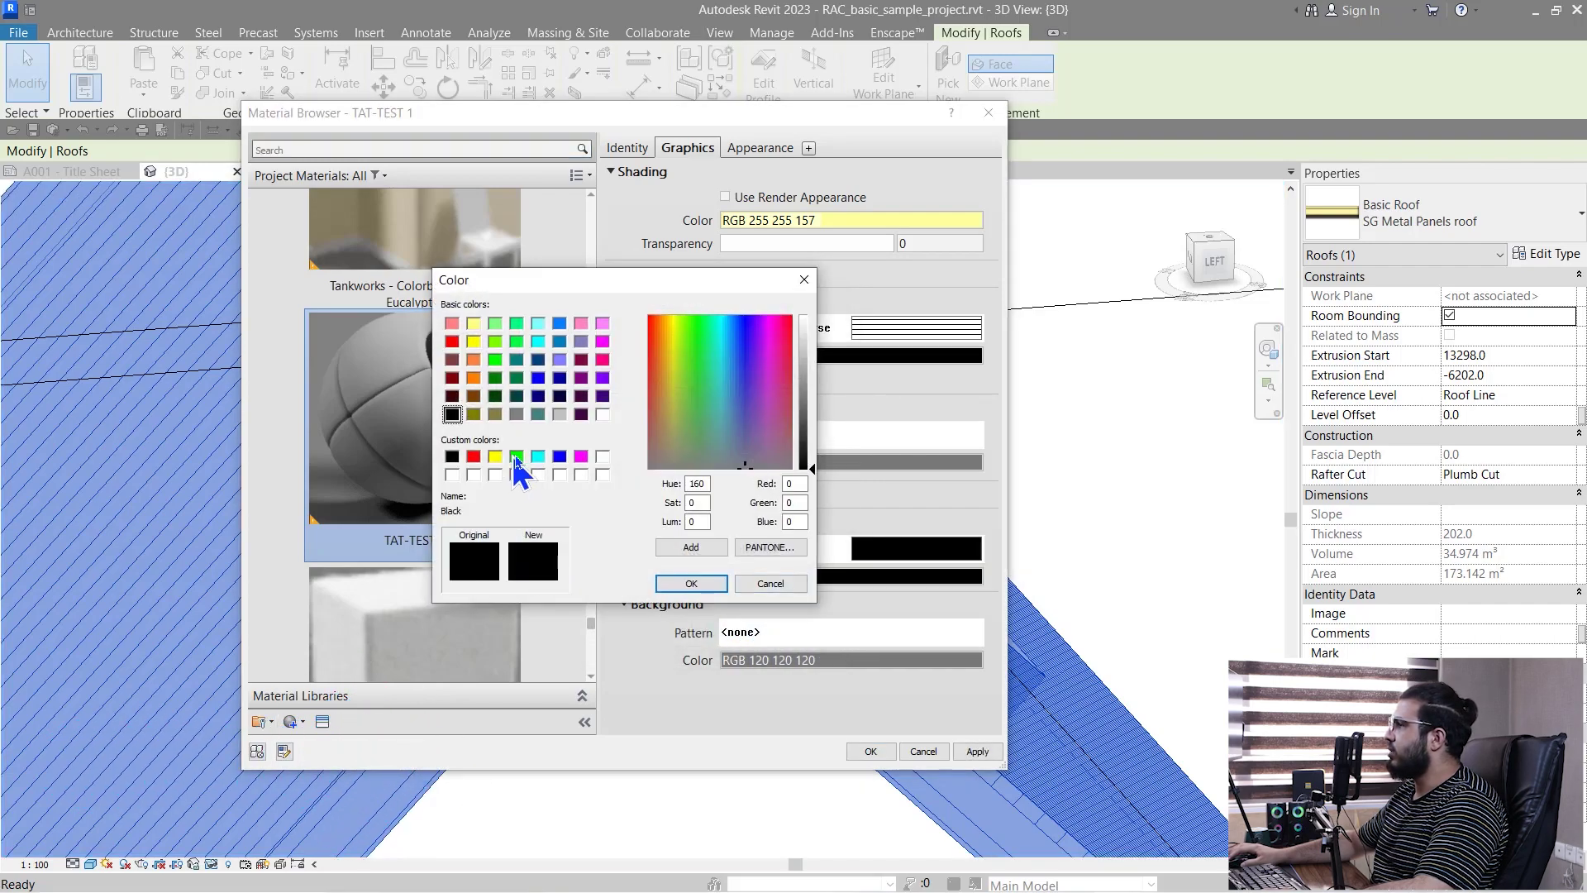
{"action": "left_click", "coordinate": [690, 584]}
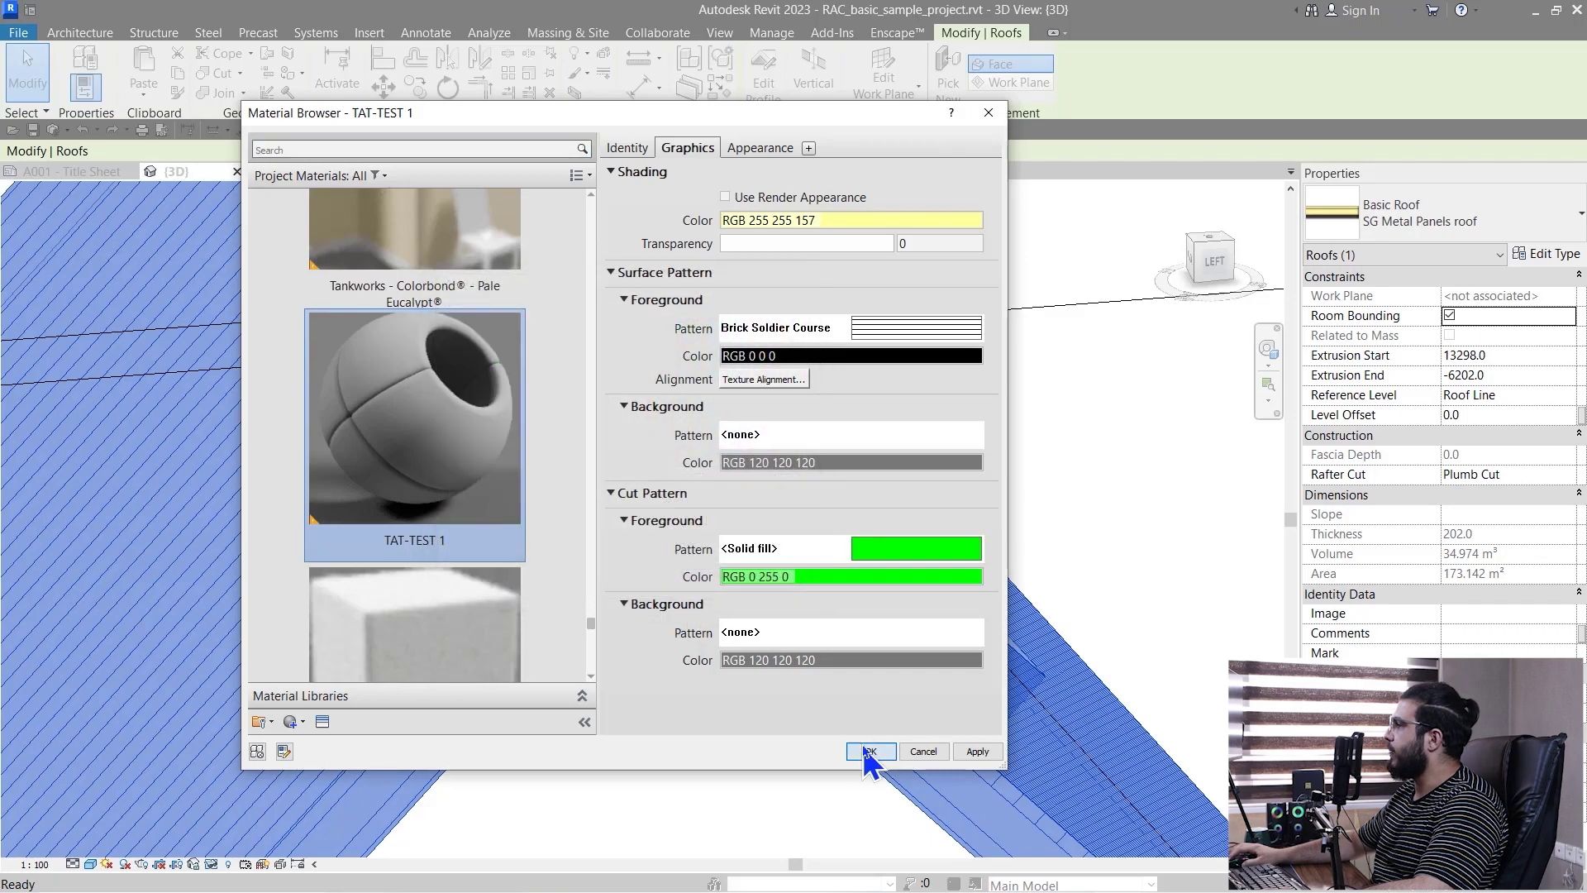
{"action": "left_click", "coordinate": [867, 750]}
{"action": "left_click", "coordinate": [754, 669]}
{"action": "left_click", "coordinate": [762, 692]}
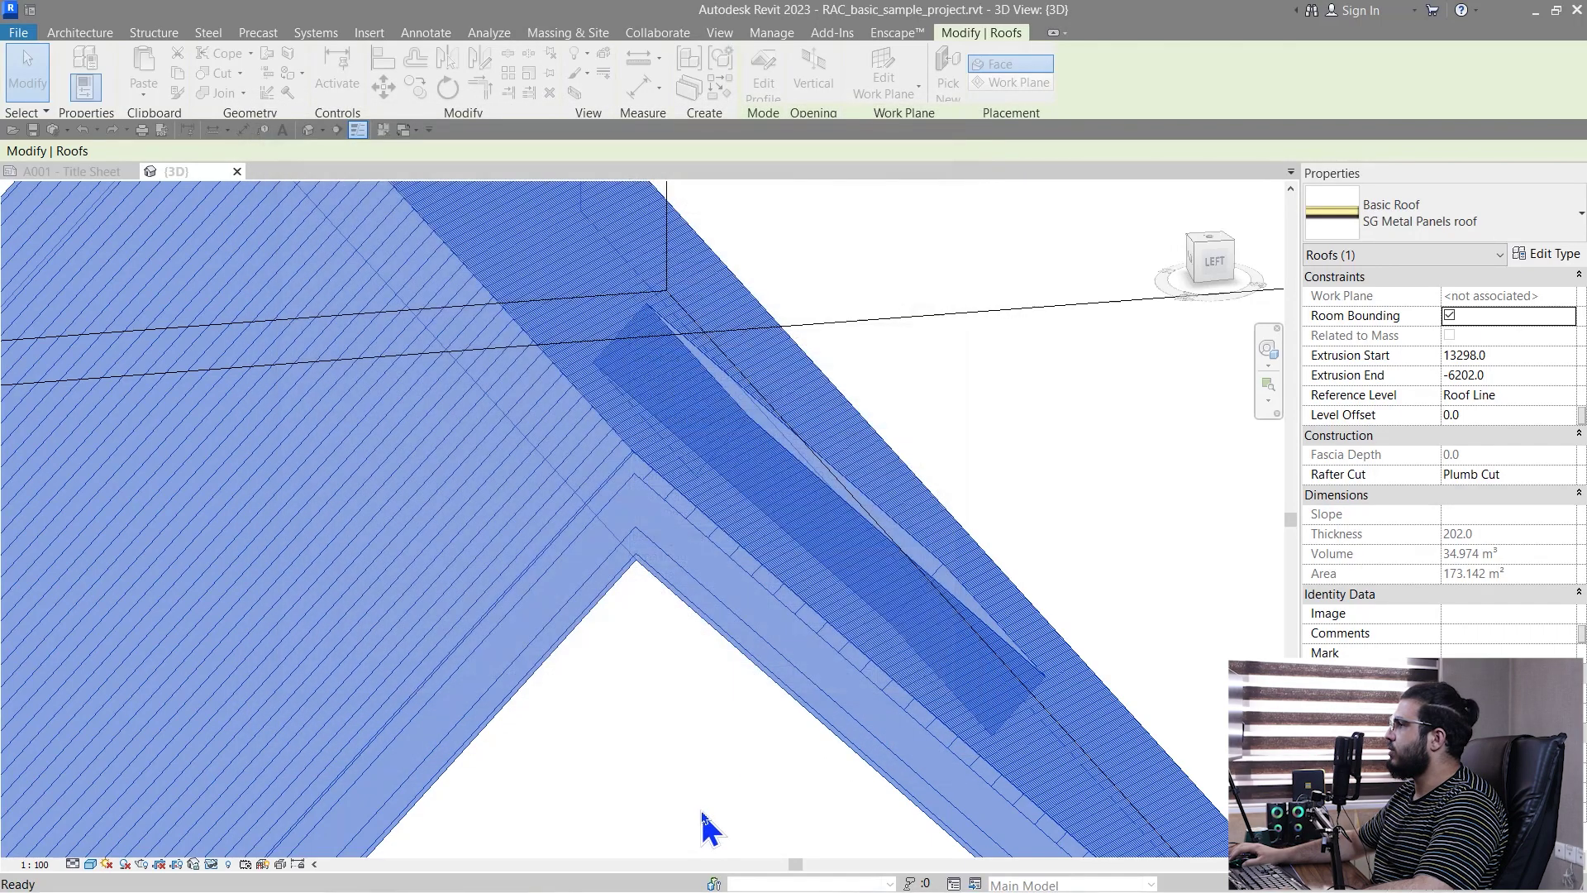
Step: Clear the roof selection and examine the cut roof layers around the ridge
{"action": "left_click", "coordinate": [707, 827]}
{"action": "scroll", "coordinate": [684, 744], "scroll_direction": "up", "scroll_amount": 2}
{"action": "scroll", "coordinate": [637, 408], "scroll_direction": "down", "scroll_amount": 2}
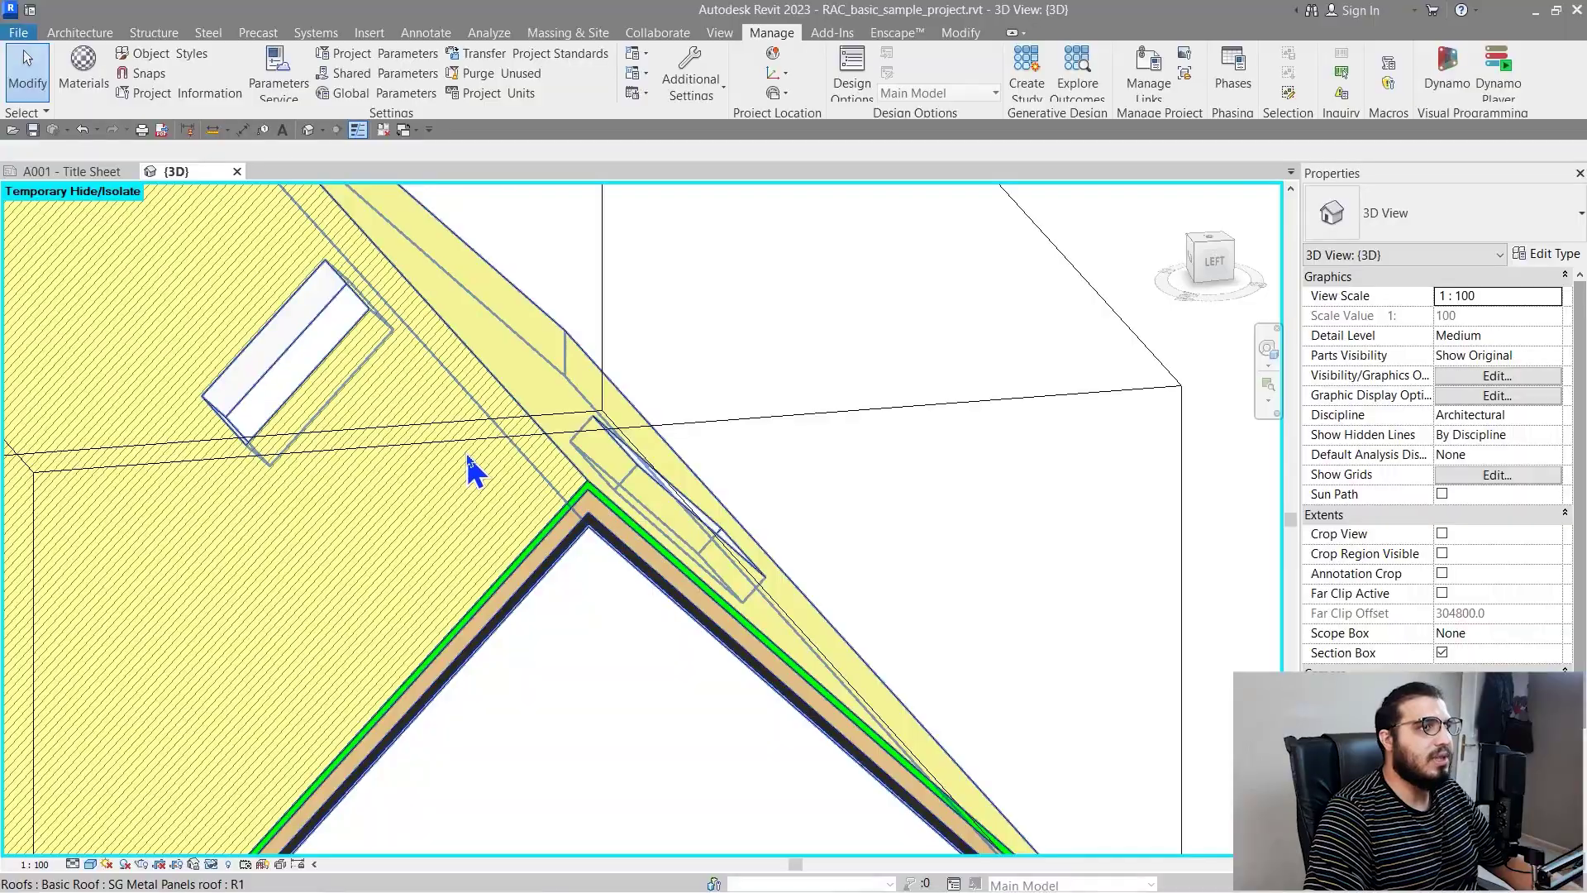
{"action": "scroll", "coordinate": [472, 461], "scroll_direction": "up", "scroll_amount": 4}
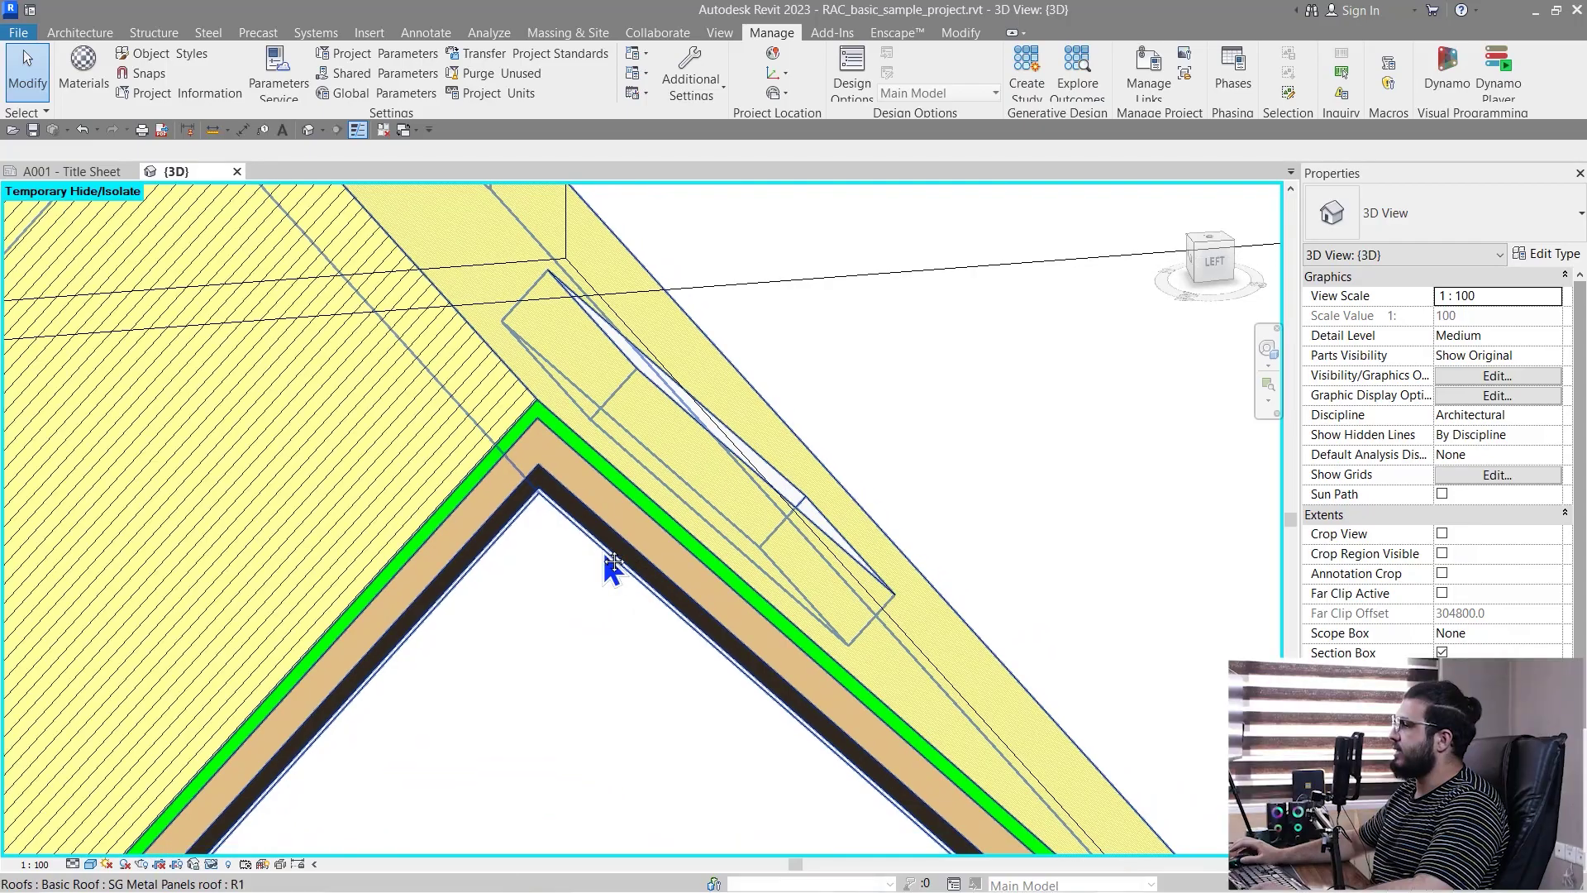
{"action": "scroll", "coordinate": [602, 552], "scroll_direction": "down", "scroll_amount": 3}
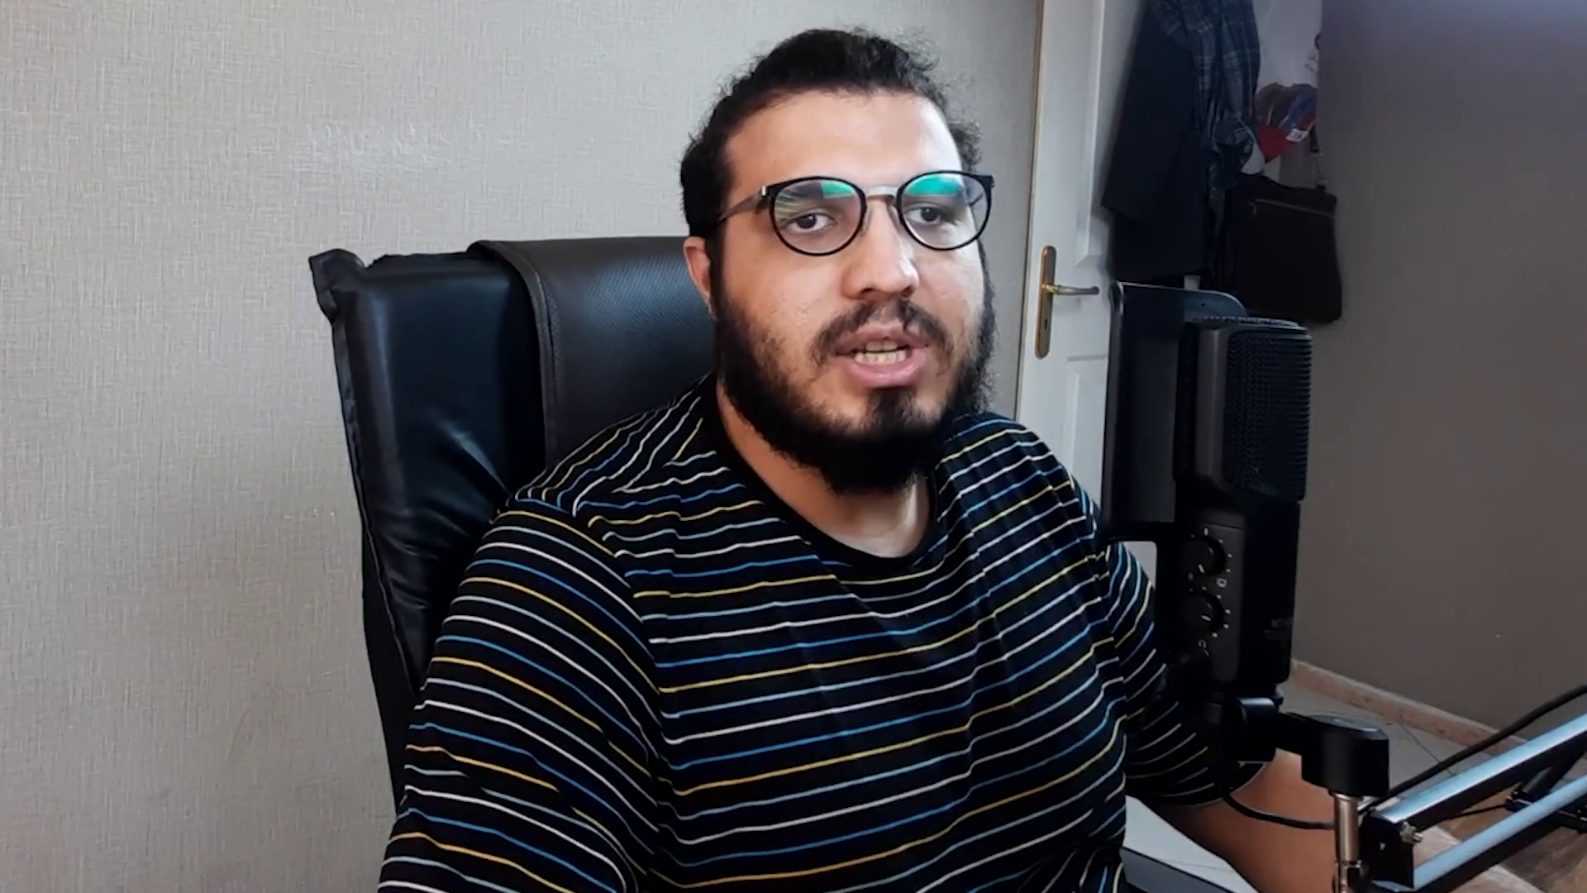
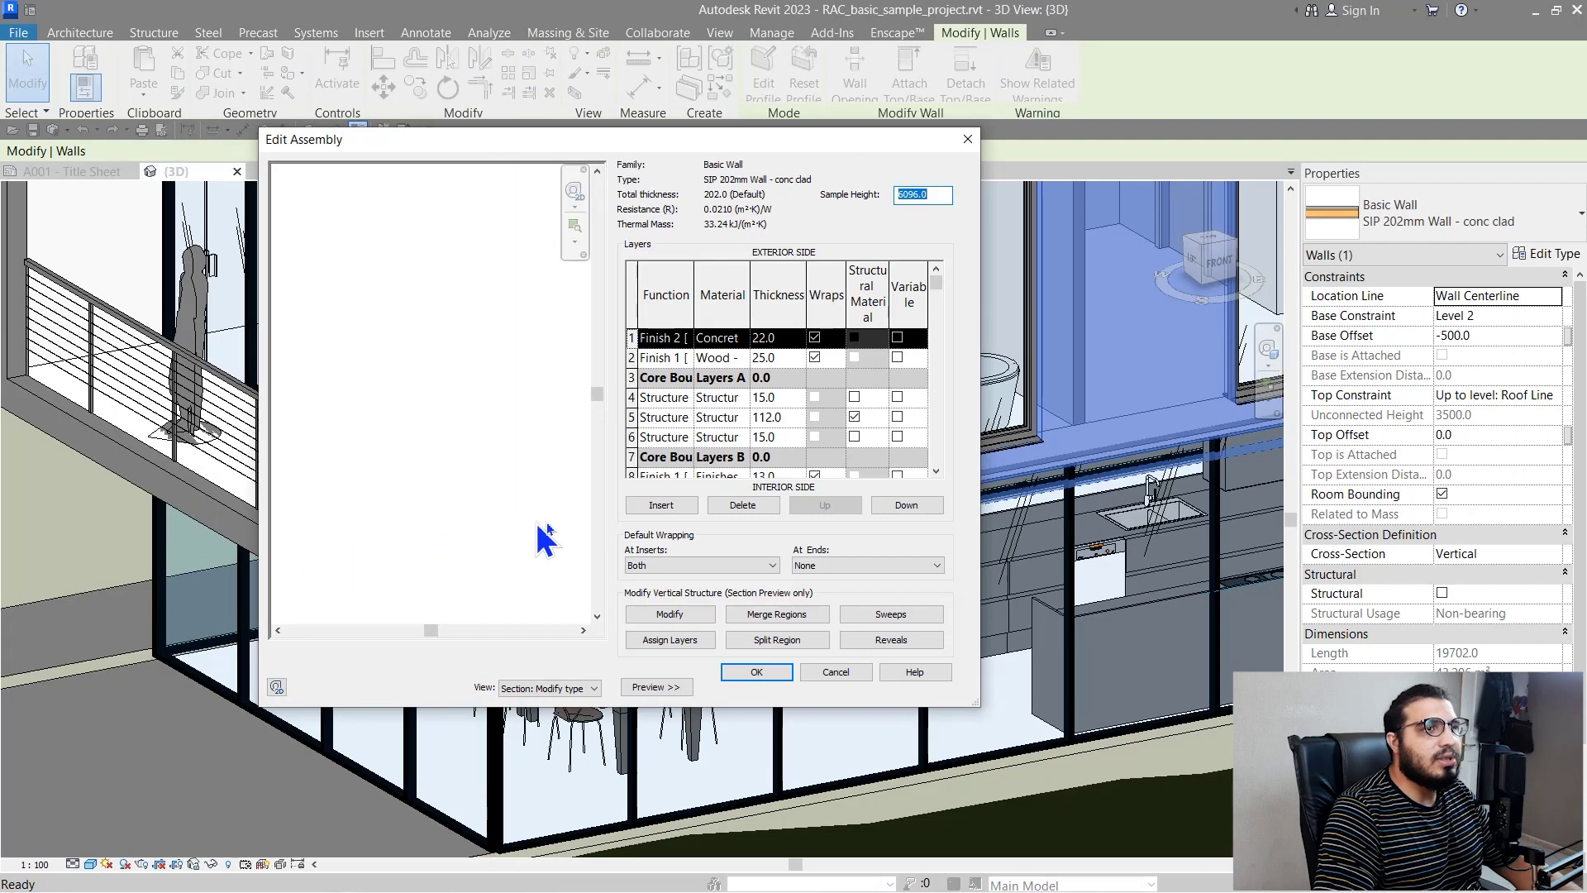
Step: Open the material of the wall's outermost 22 mm finish layer and create a new material
{"action": "scroll", "coordinate": [447, 533], "scroll_direction": "up", "scroll_amount": 3}
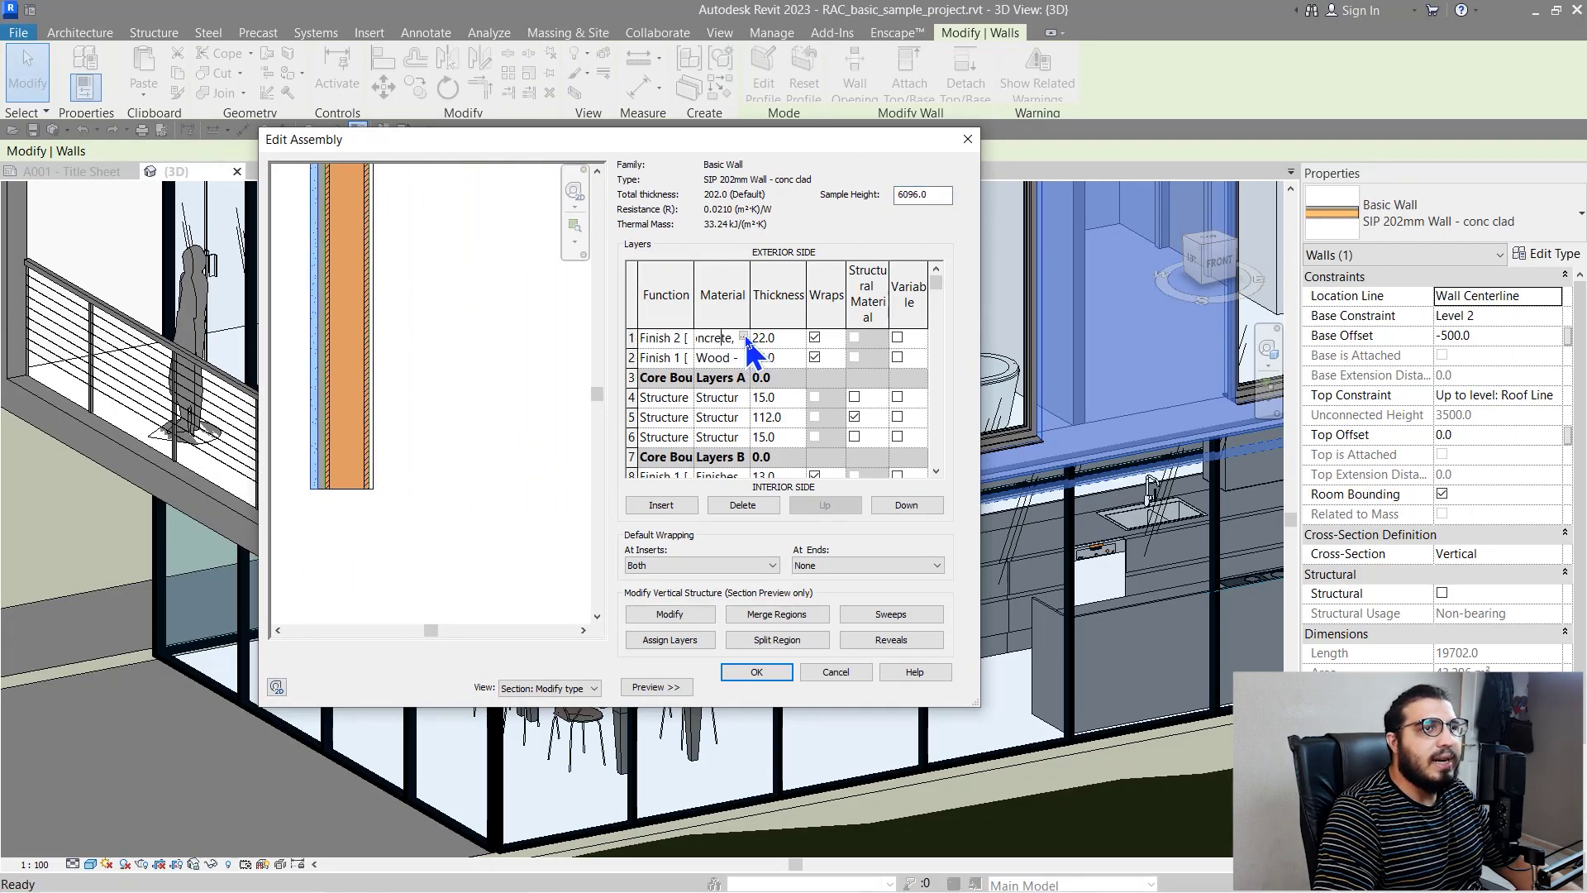
{"action": "left_click", "coordinate": [743, 338]}
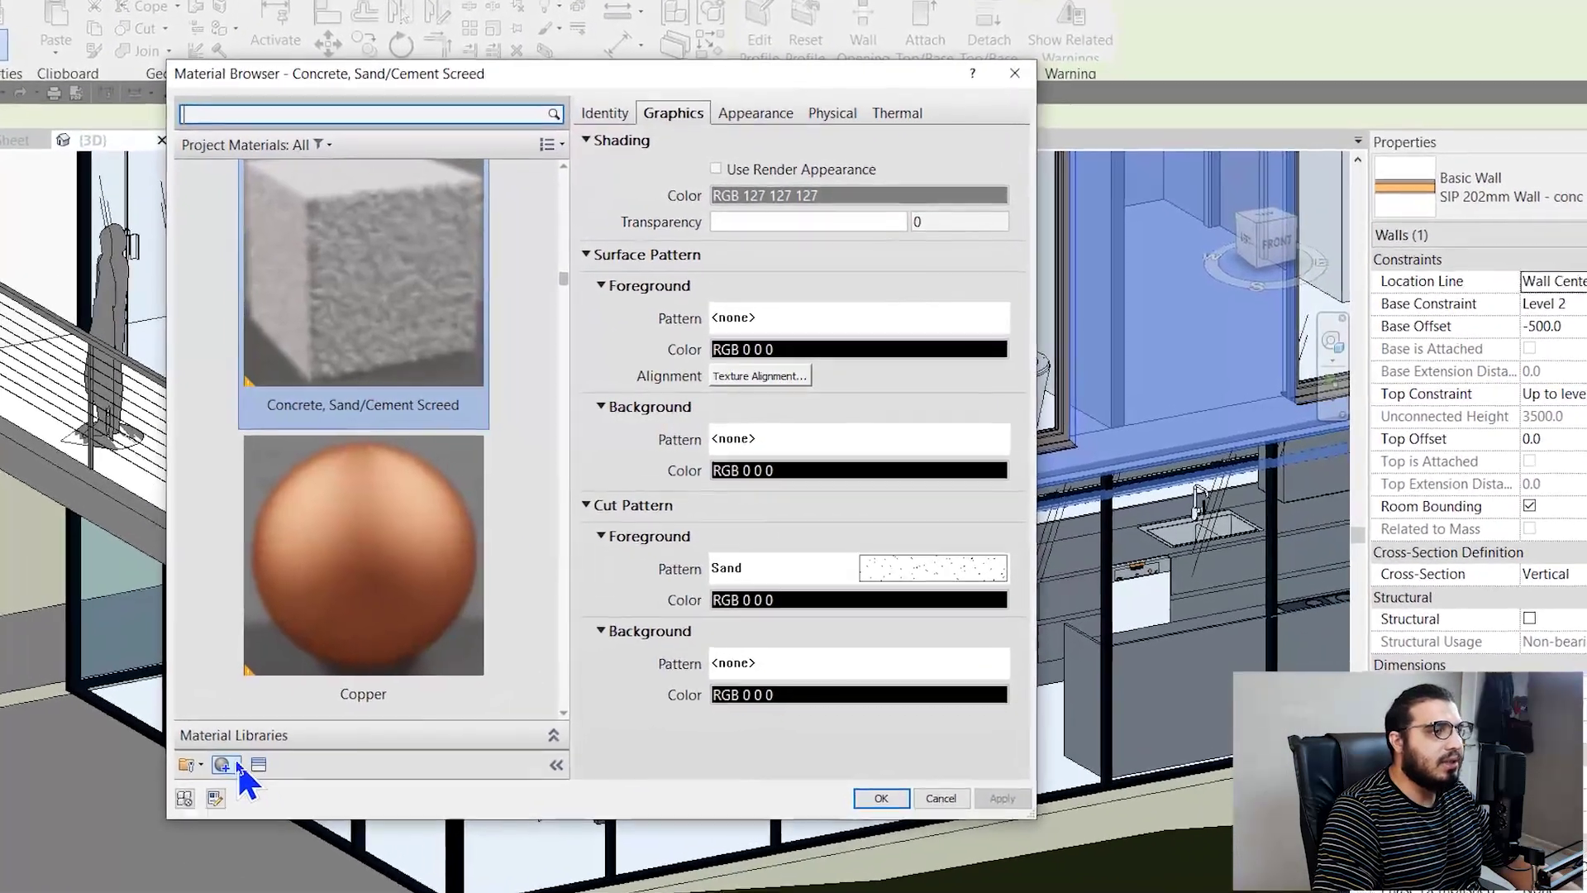
{"action": "left_click", "coordinate": [298, 721]}
{"action": "left_click", "coordinate": [218, 819]}
Step: Duplicate the new default material using shared assets
{"action": "right_click", "coordinate": [303, 337]}
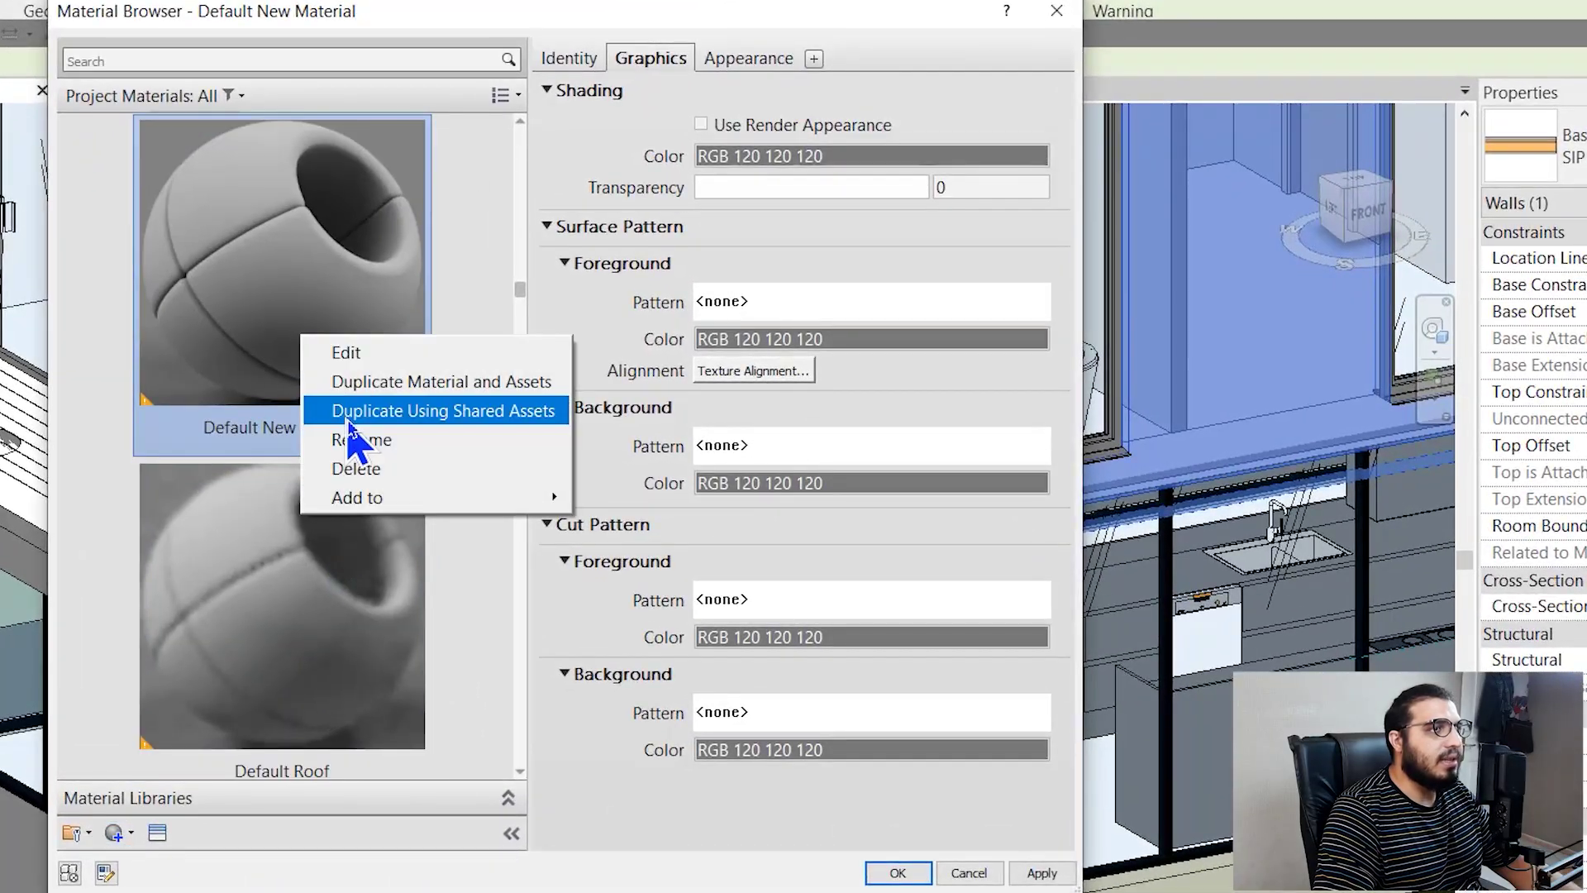
{"action": "left_click", "coordinate": [356, 436]}
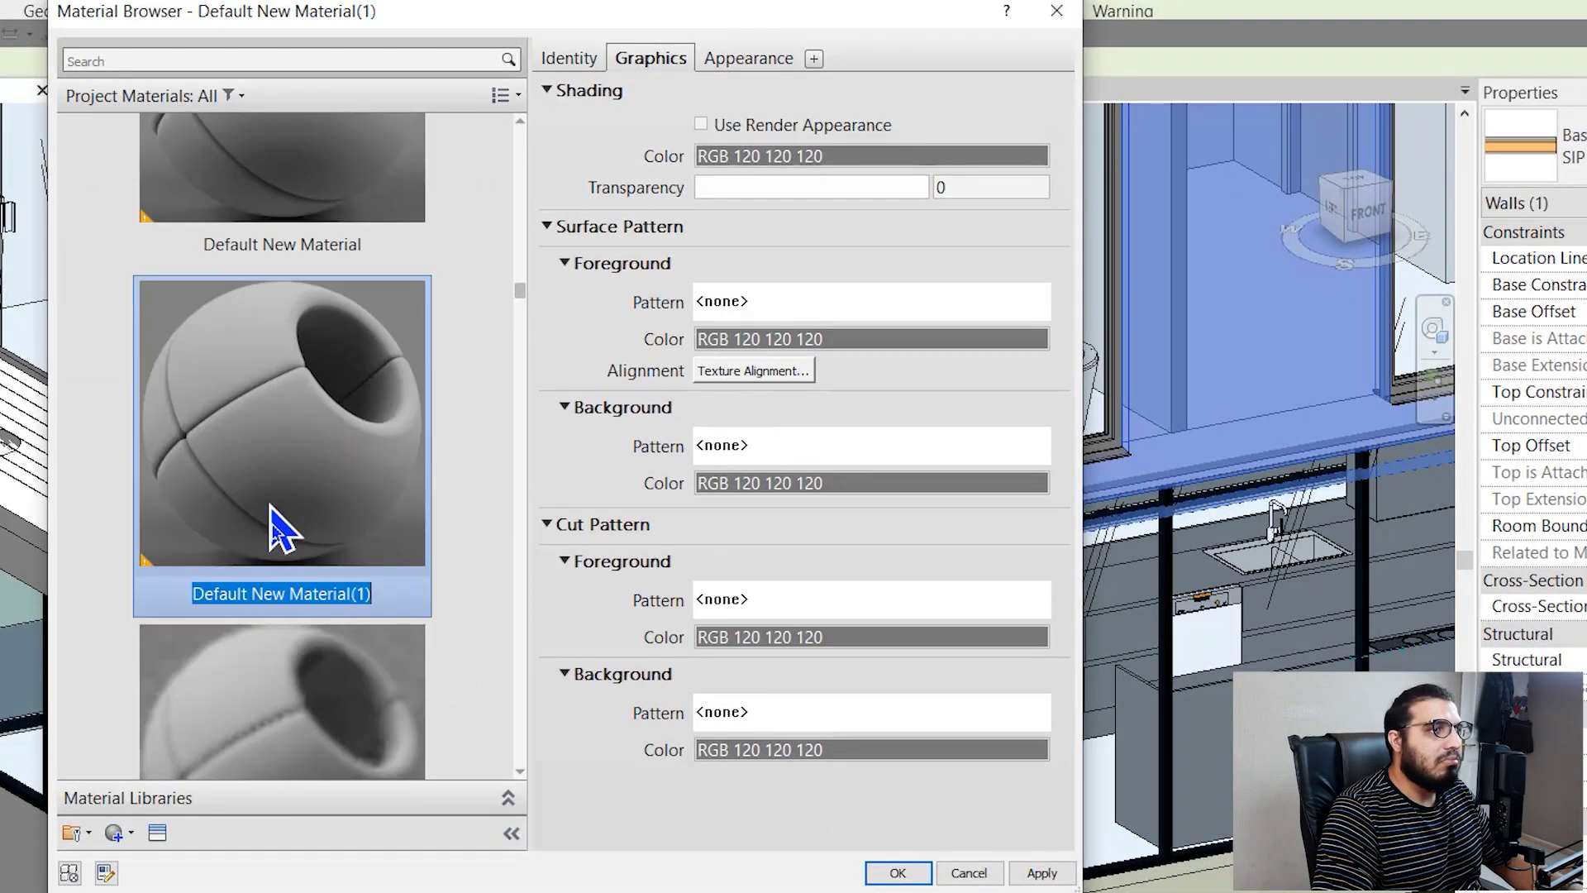
{"action": "left_click", "coordinate": [216, 677]}
Step: Create another new material and name it tat-con block
{"action": "left_click", "coordinate": [106, 836]}
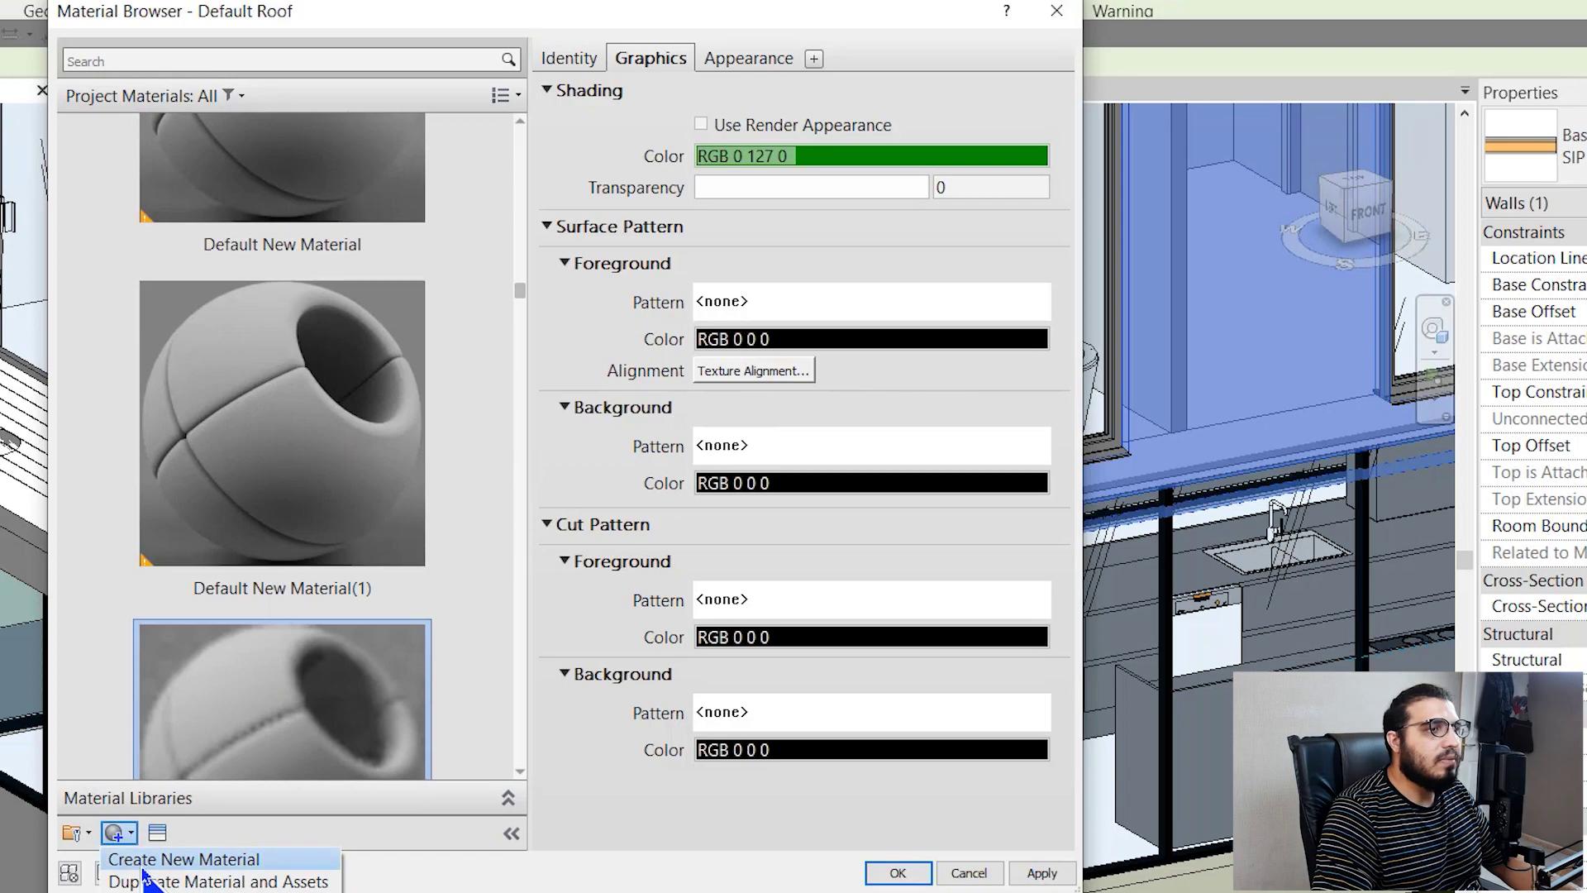
{"action": "left_click", "coordinate": [149, 858]}
{"action": "right_click", "coordinate": [245, 291]}
{"action": "left_click", "coordinate": [301, 389]}
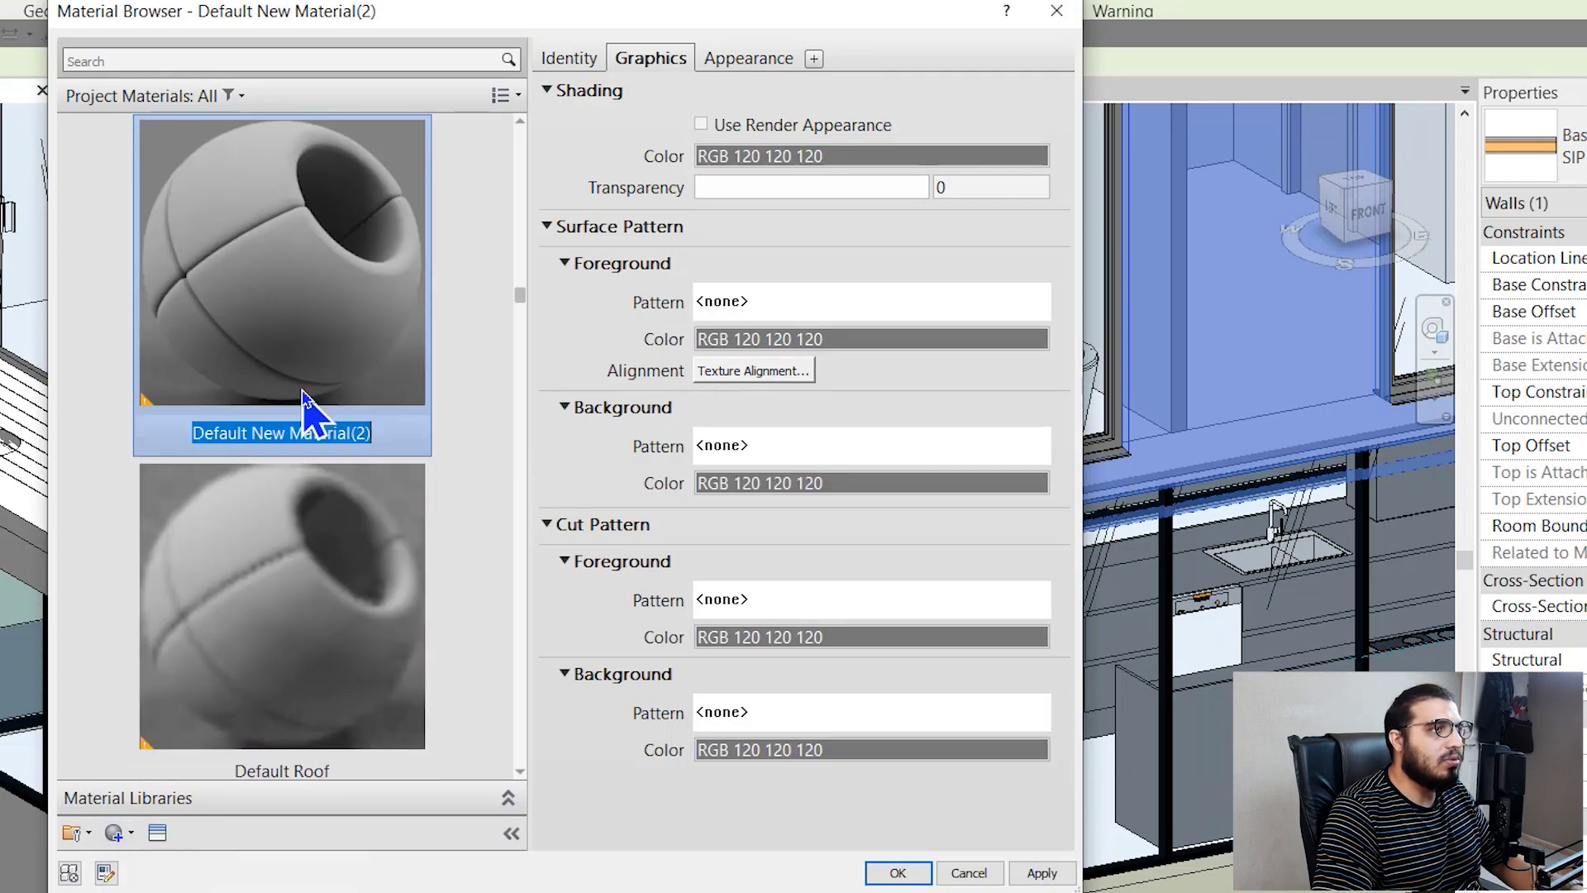
{"action": "type", "text": "tat-"}
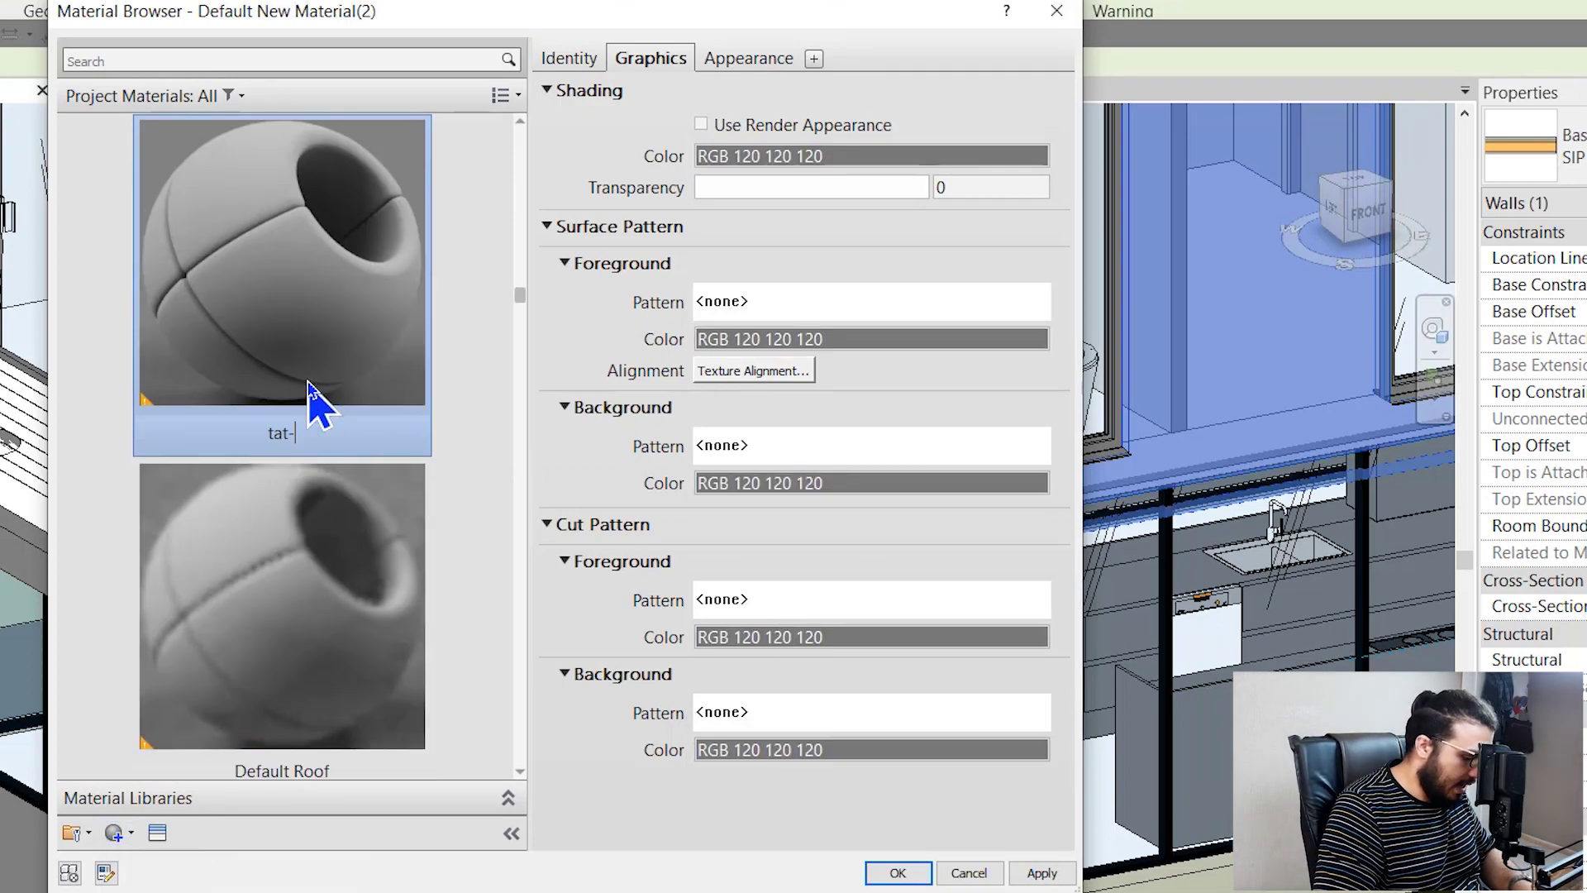
{"action": "type", "text": "co"}
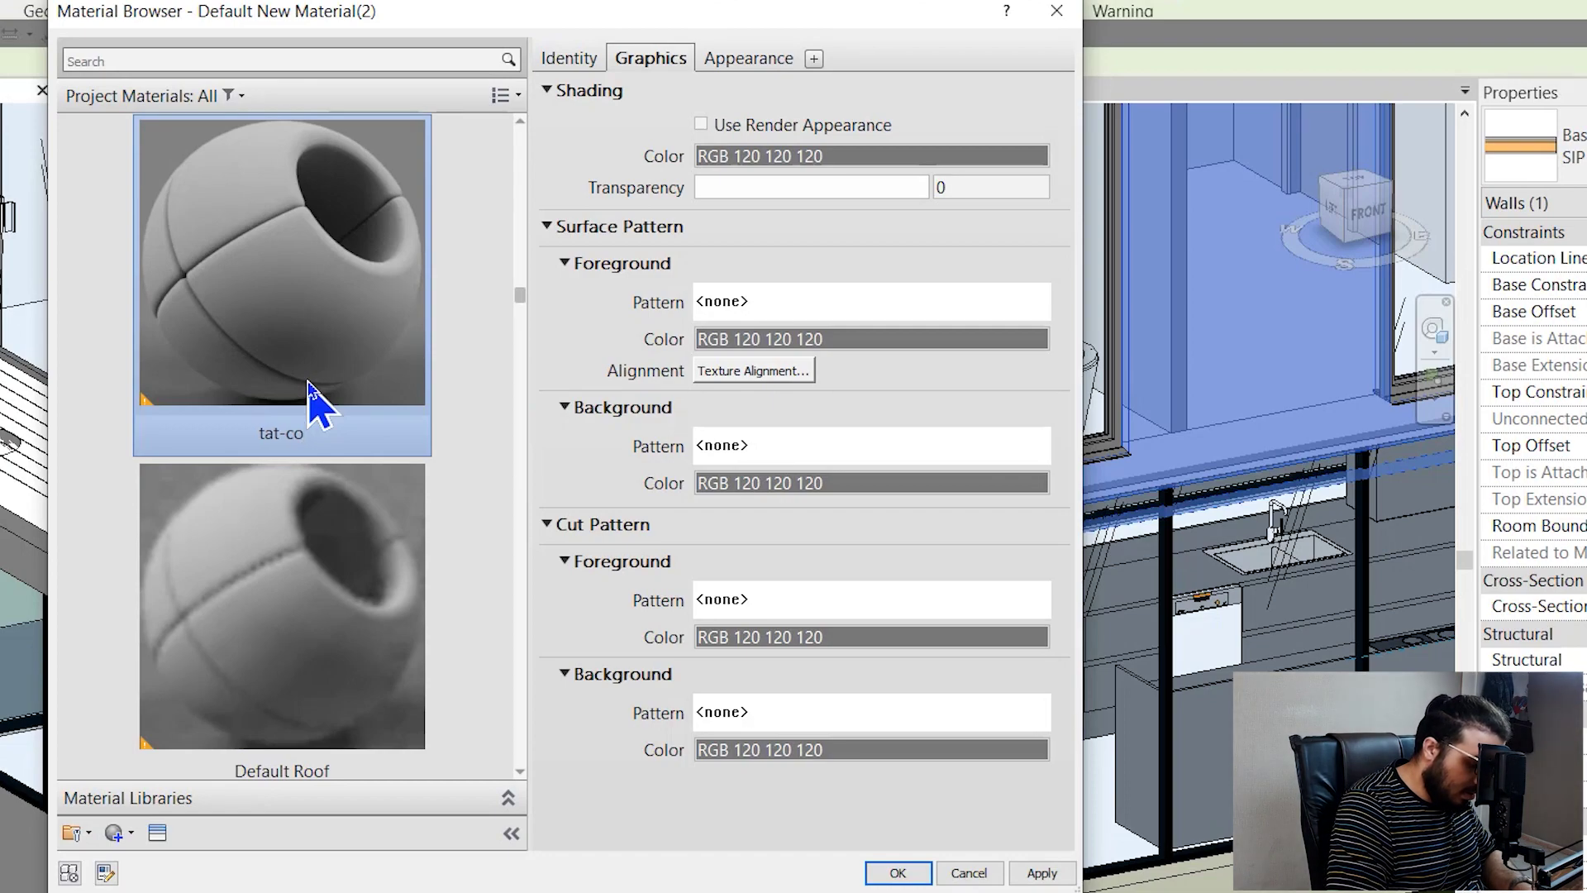
{"action": "type", "text": "n block"}
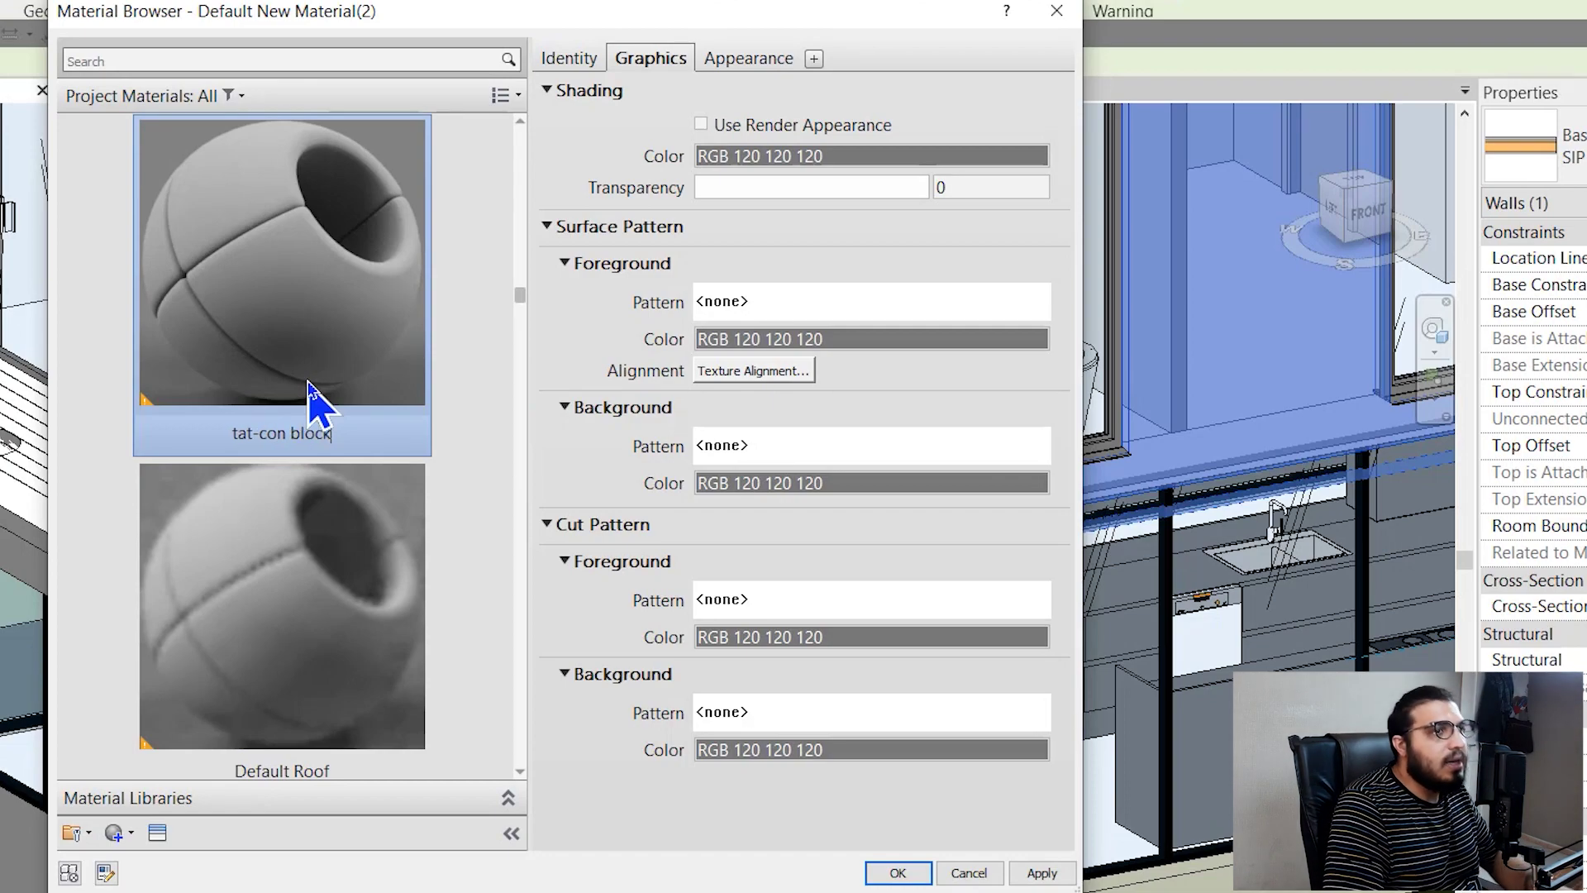
{"action": "key", "text": "Return"}
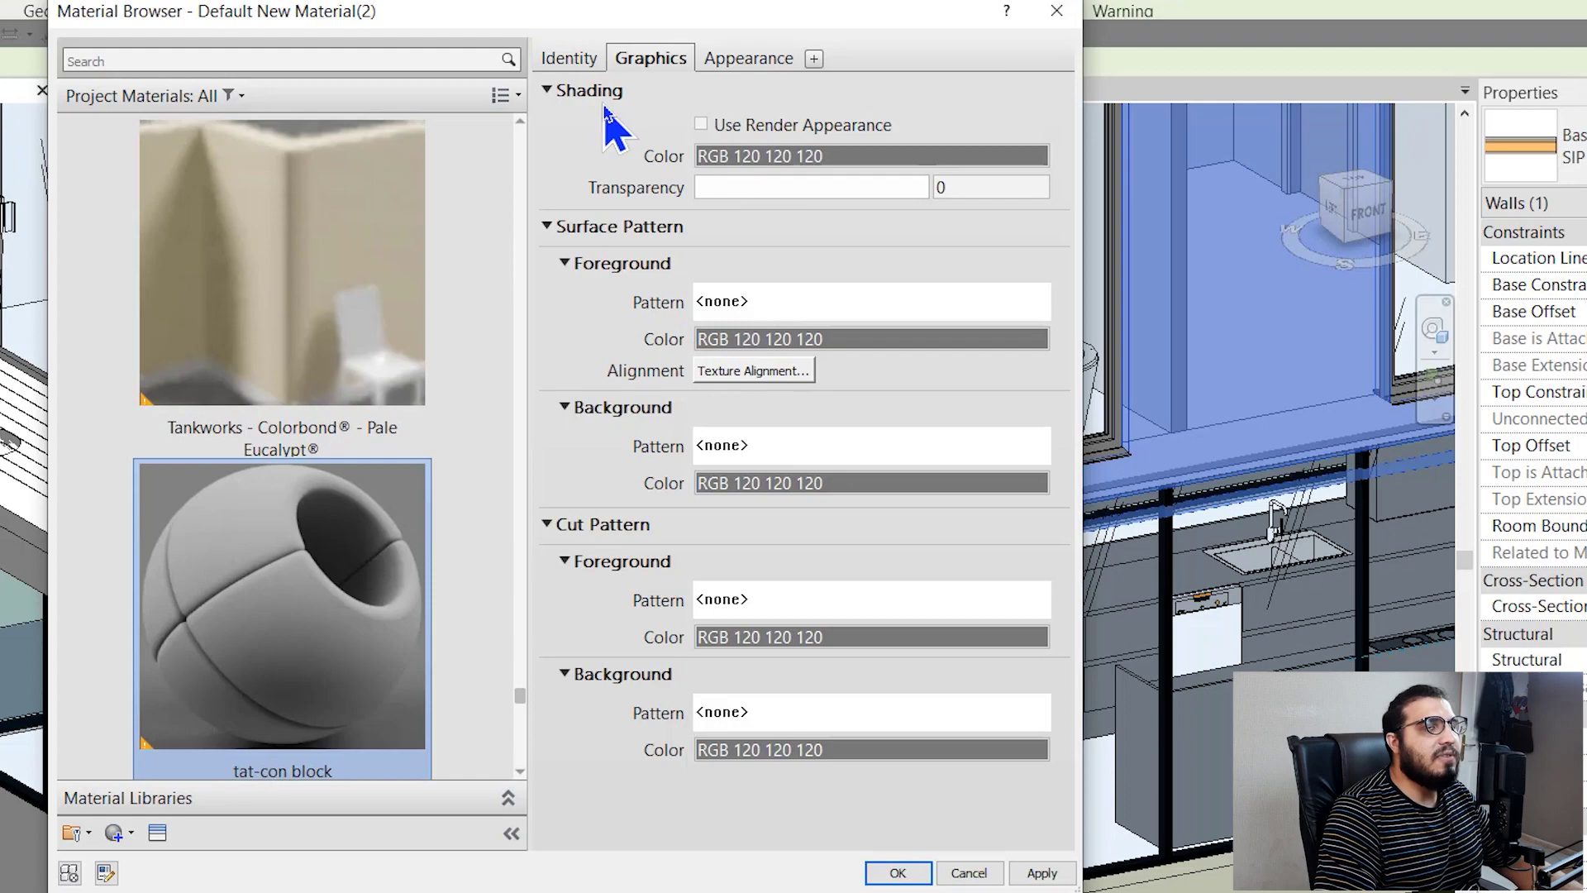
Step: Preview the concrete texture images and assign concrete-24_d100.png as the generic appearance image of tat-con block
{"action": "left_click", "coordinate": [744, 58]}
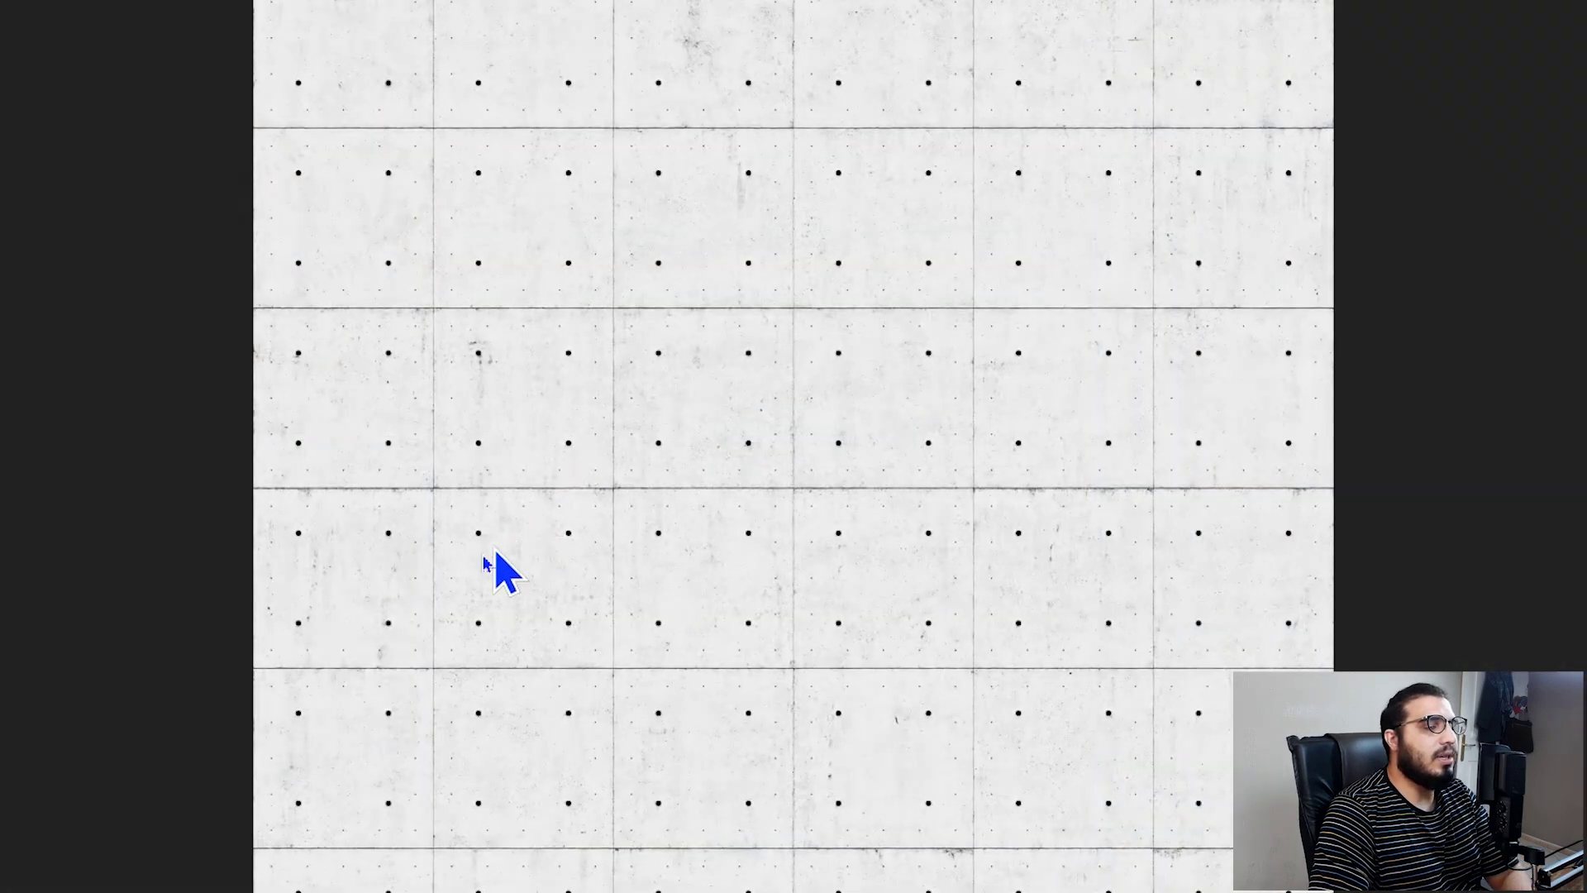
{"action": "scroll", "coordinate": [459, 574], "scroll_direction": "up", "scroll_amount": 2}
{"action": "scroll", "coordinate": [450, 569], "scroll_direction": "down", "scroll_amount": 2}
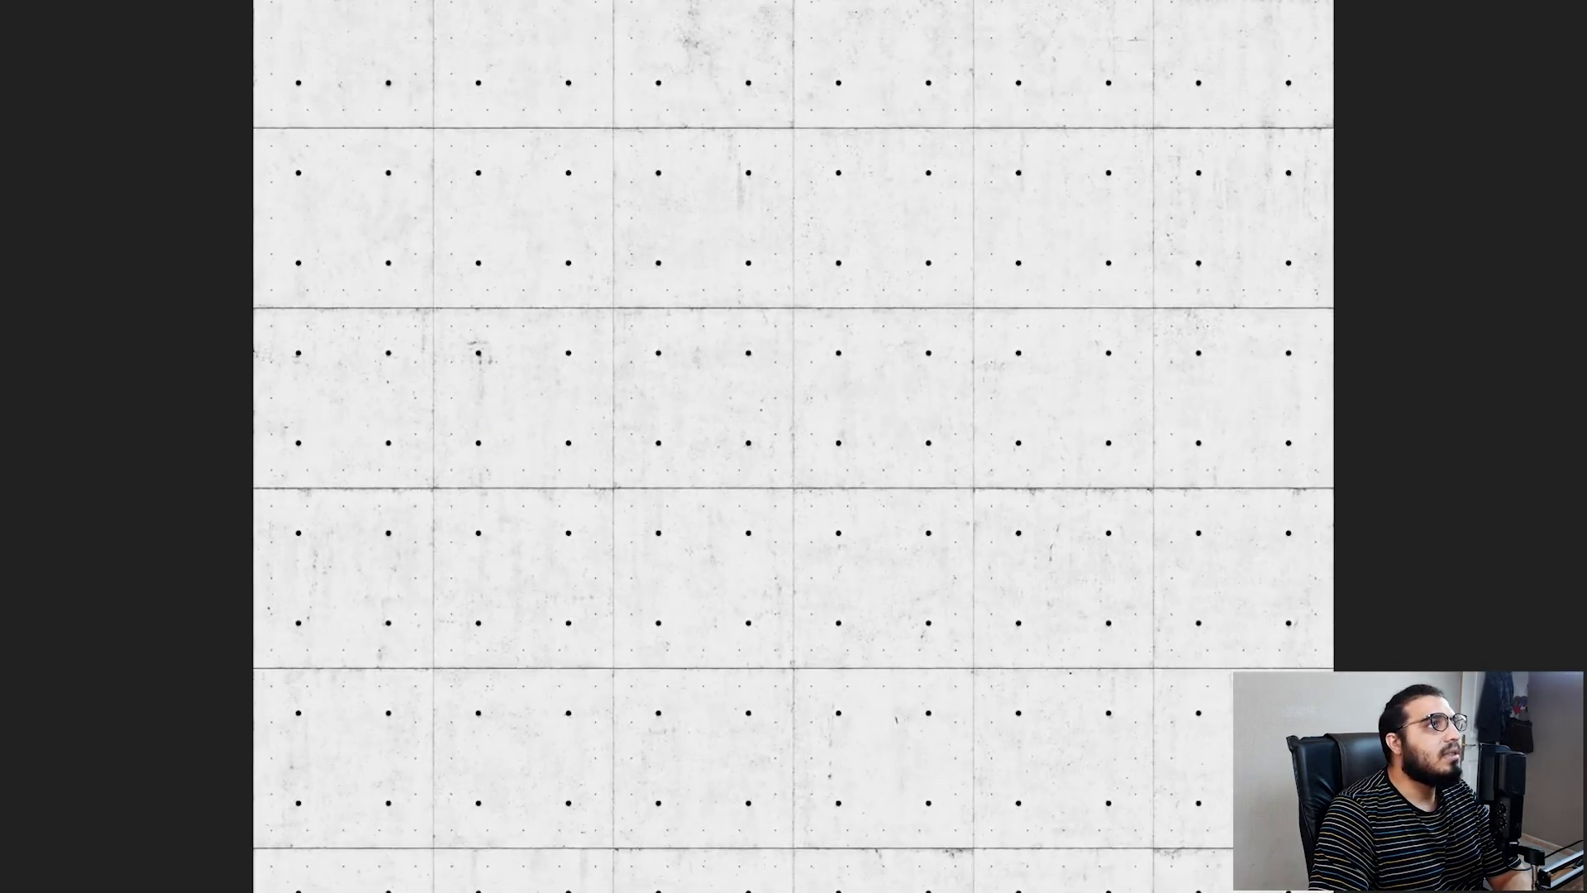
{"action": "key", "text": "Right"}
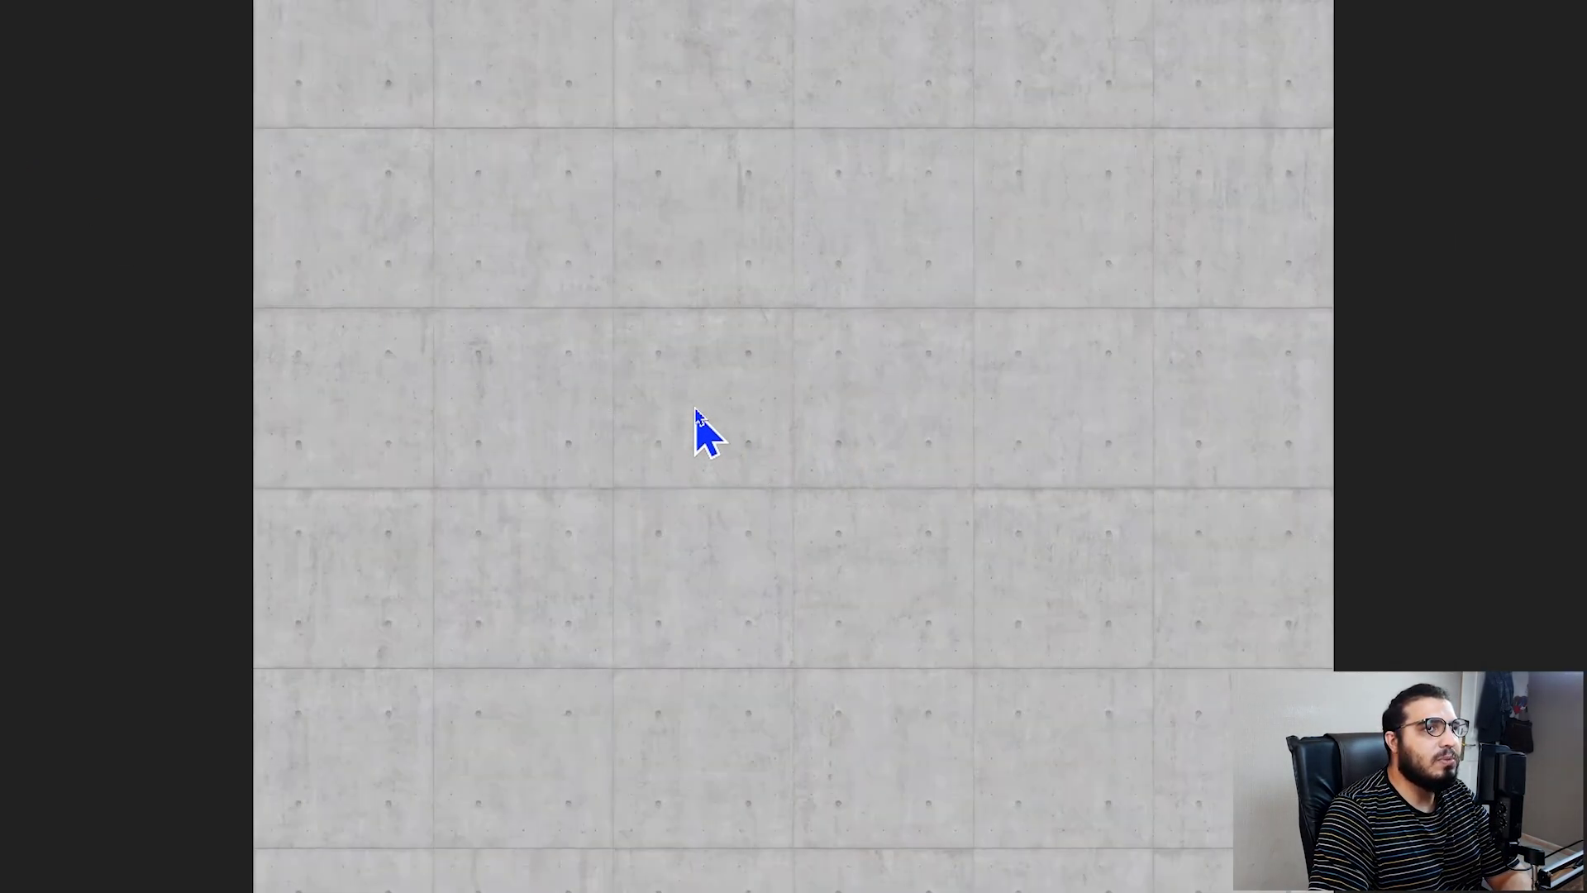
{"action": "key", "text": "Right"}
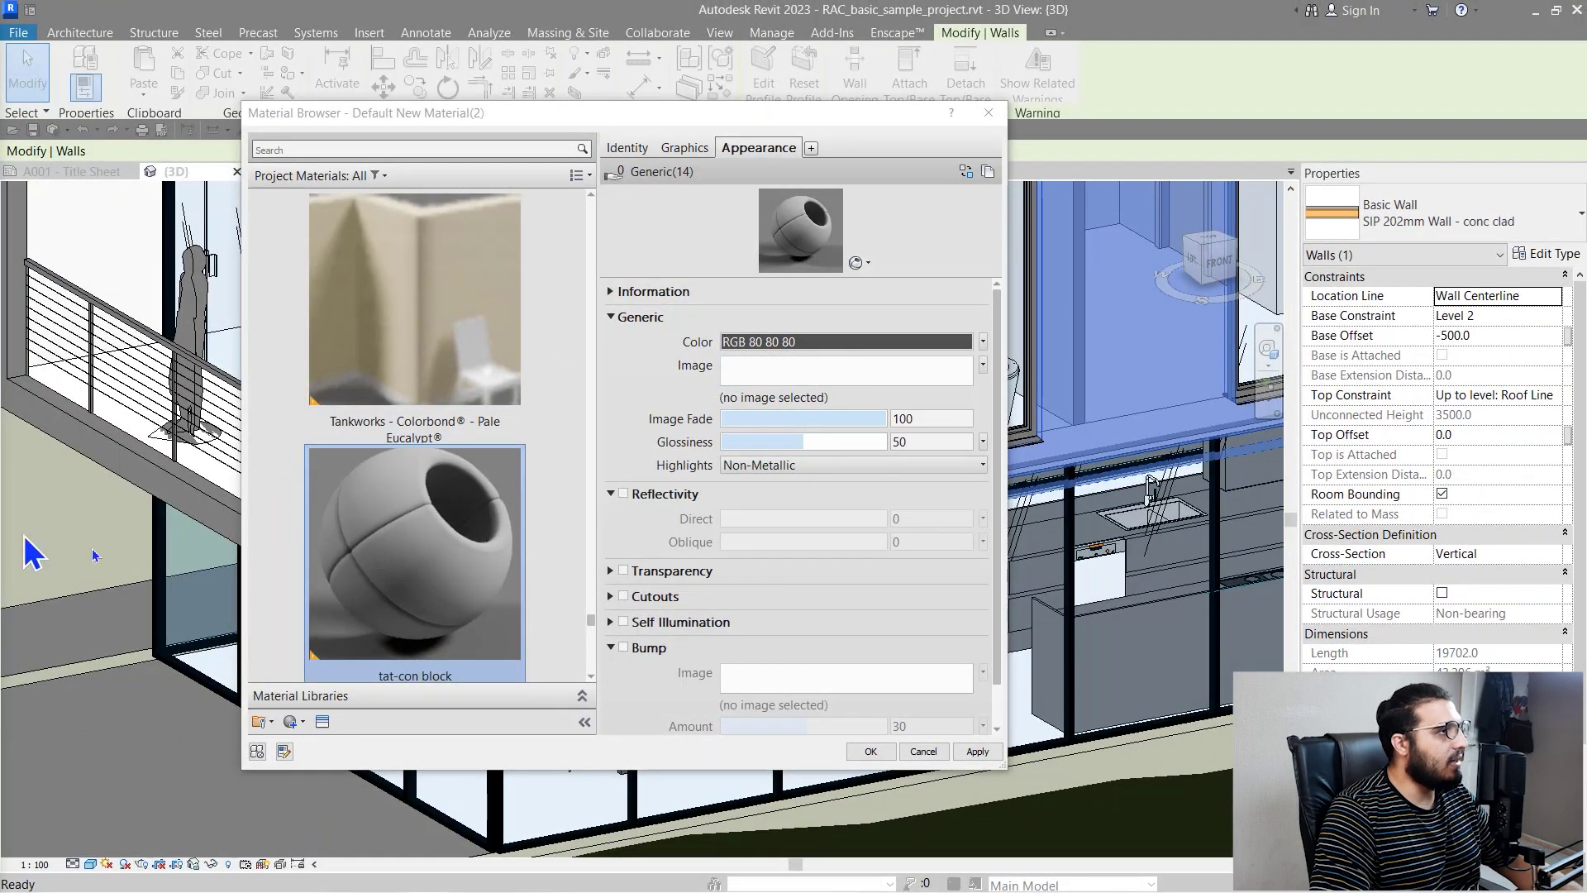
{"action": "left_click_drag", "start_coordinate": [149, 394], "coordinate": [818, 370]}
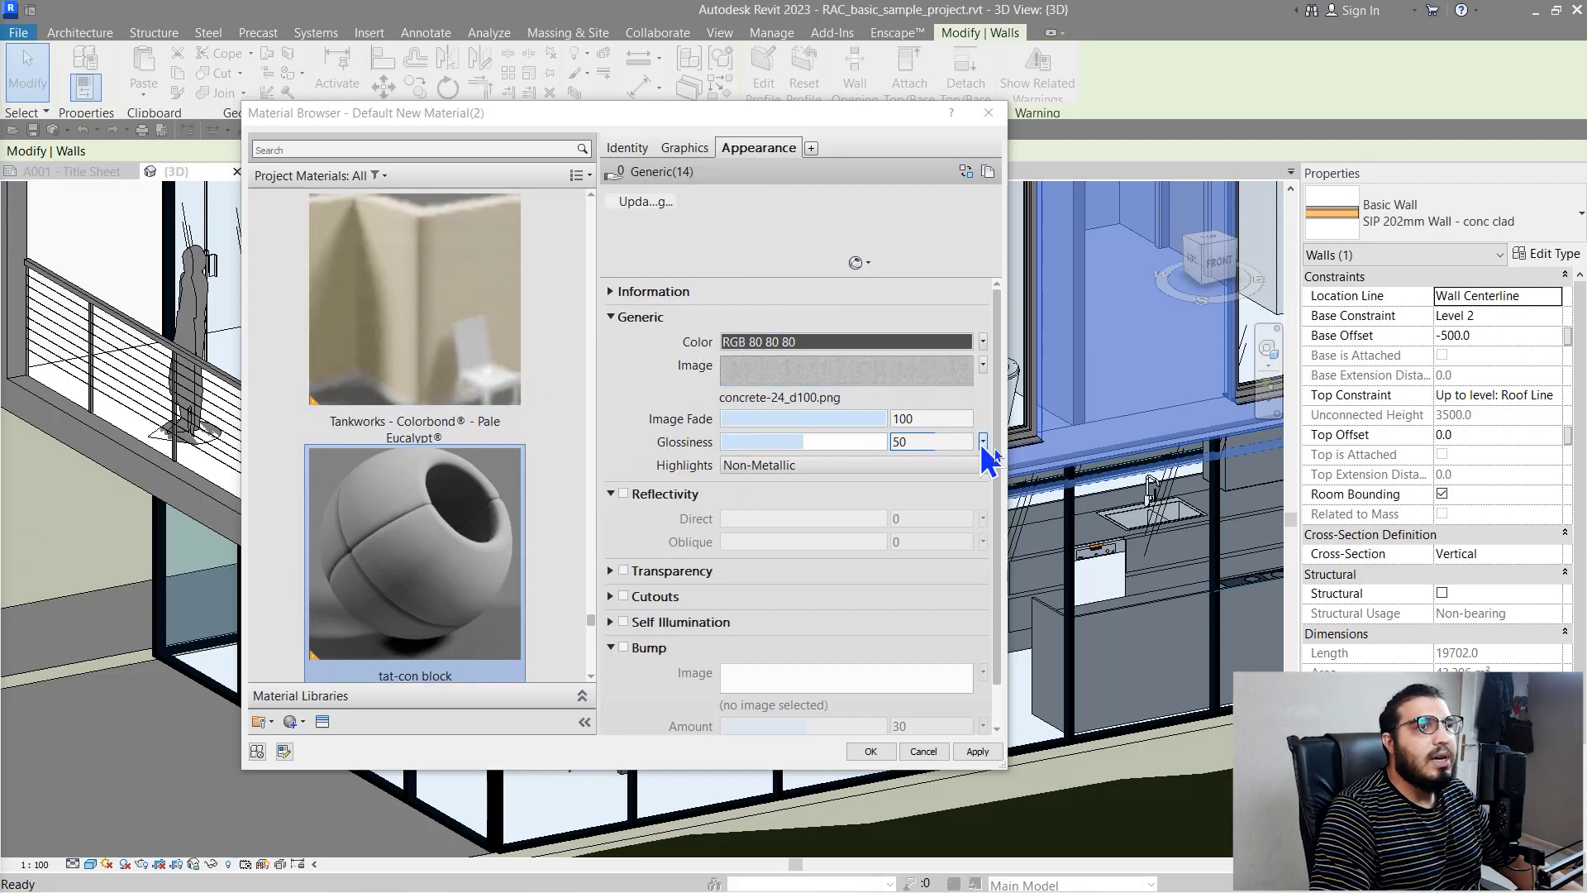
Step: Set the material's glossiness to 5 and enable reflectivity with direct and oblique values of 2
{"action": "double_click", "coordinate": [929, 444]}
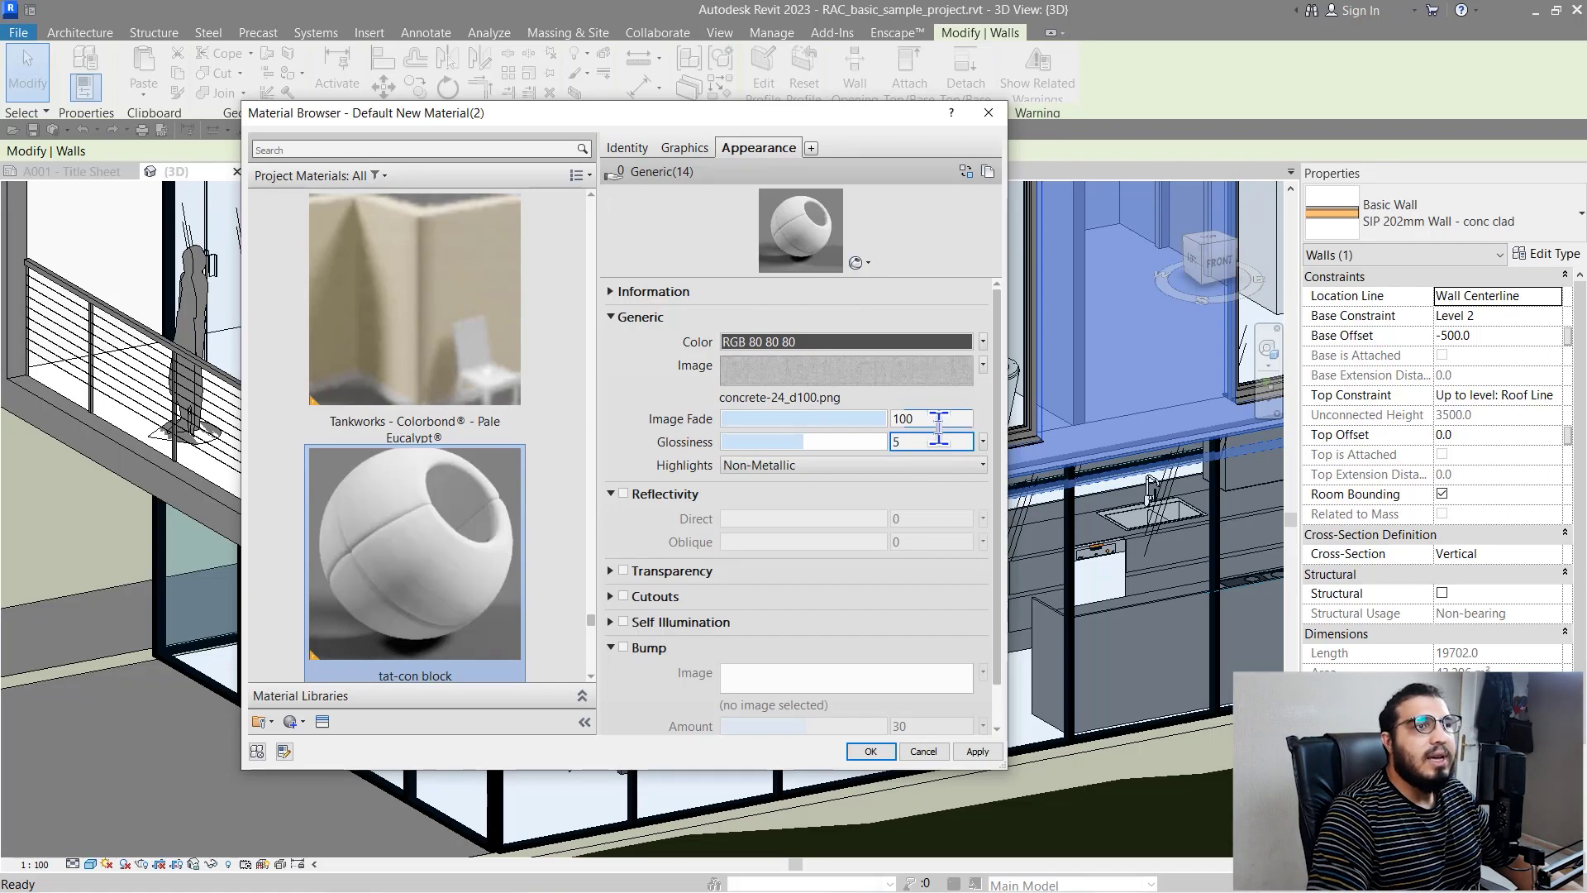
{"action": "left_click", "coordinate": [674, 493]}
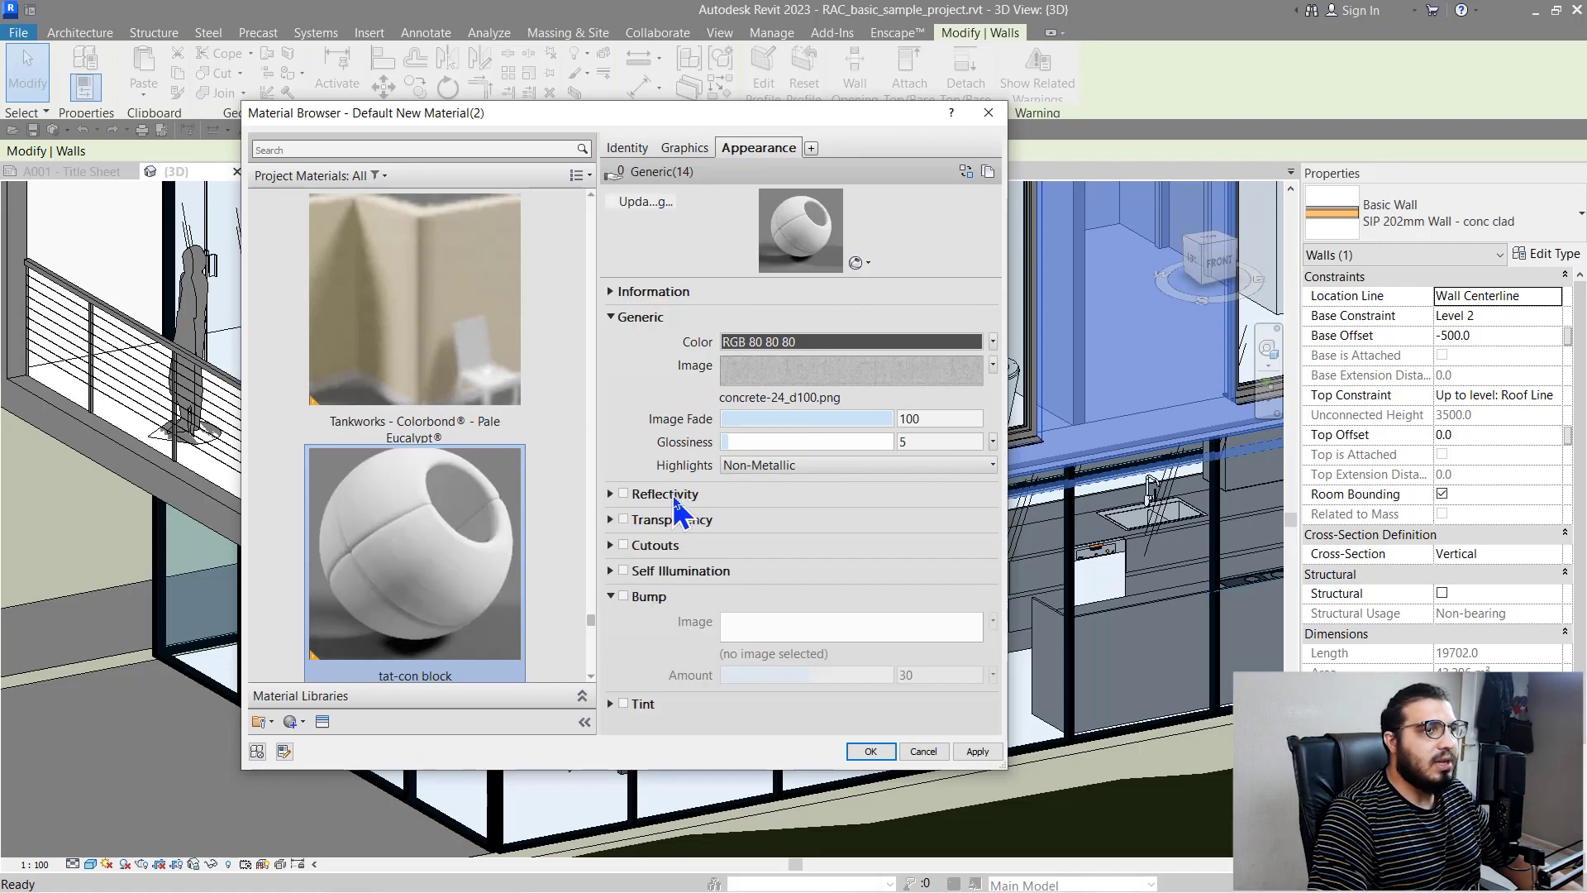
{"action": "left_click", "coordinate": [623, 494]}
{"action": "double_click", "coordinate": [948, 519]}
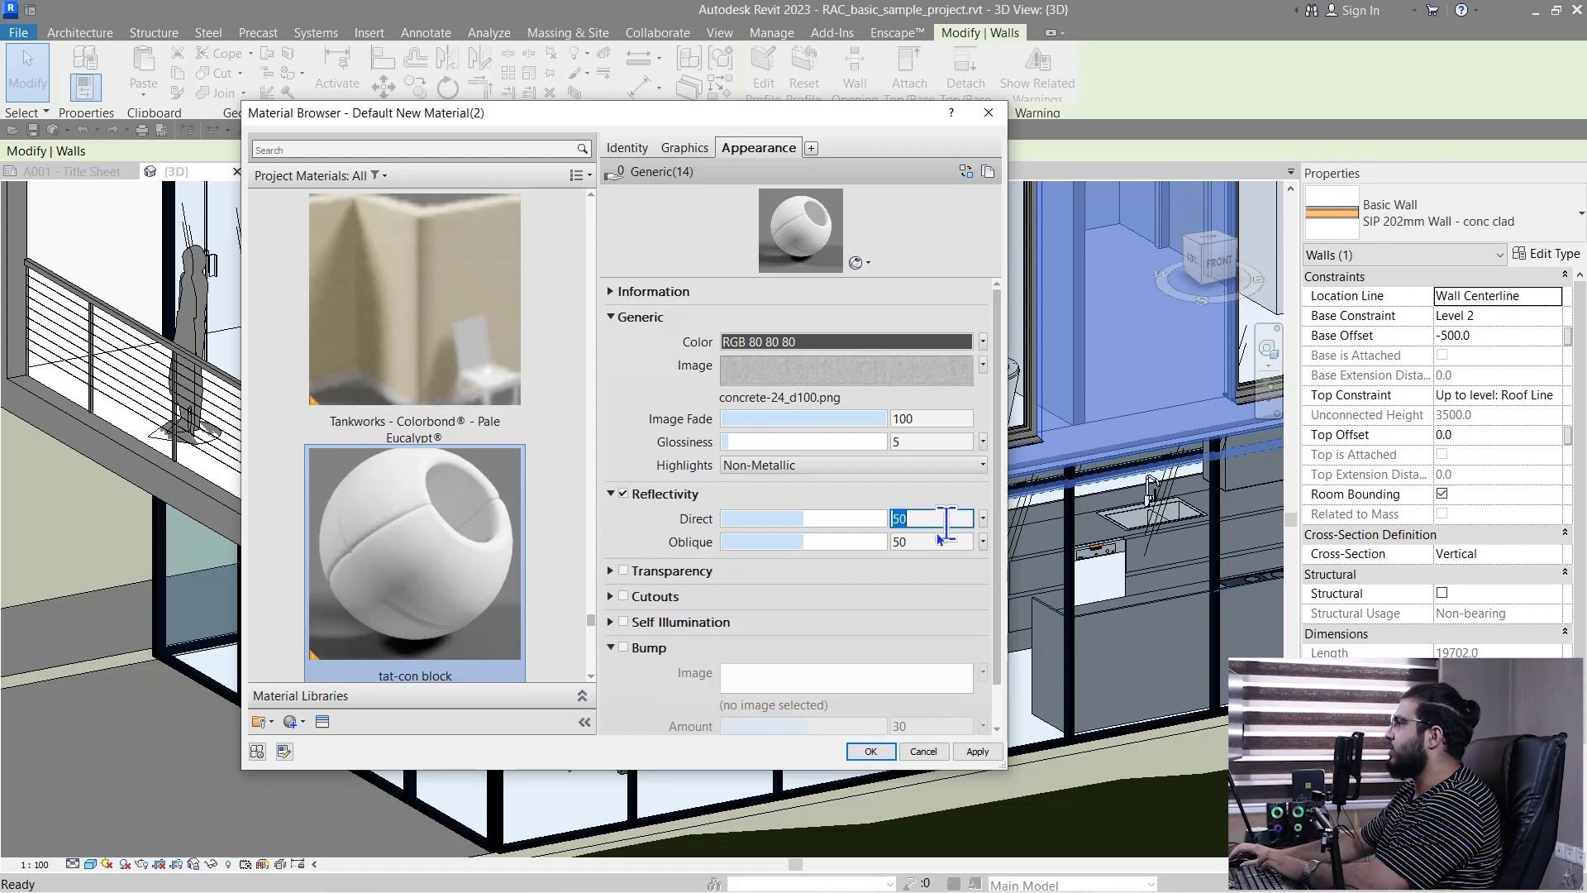
{"action": "left_click", "coordinate": [637, 529]}
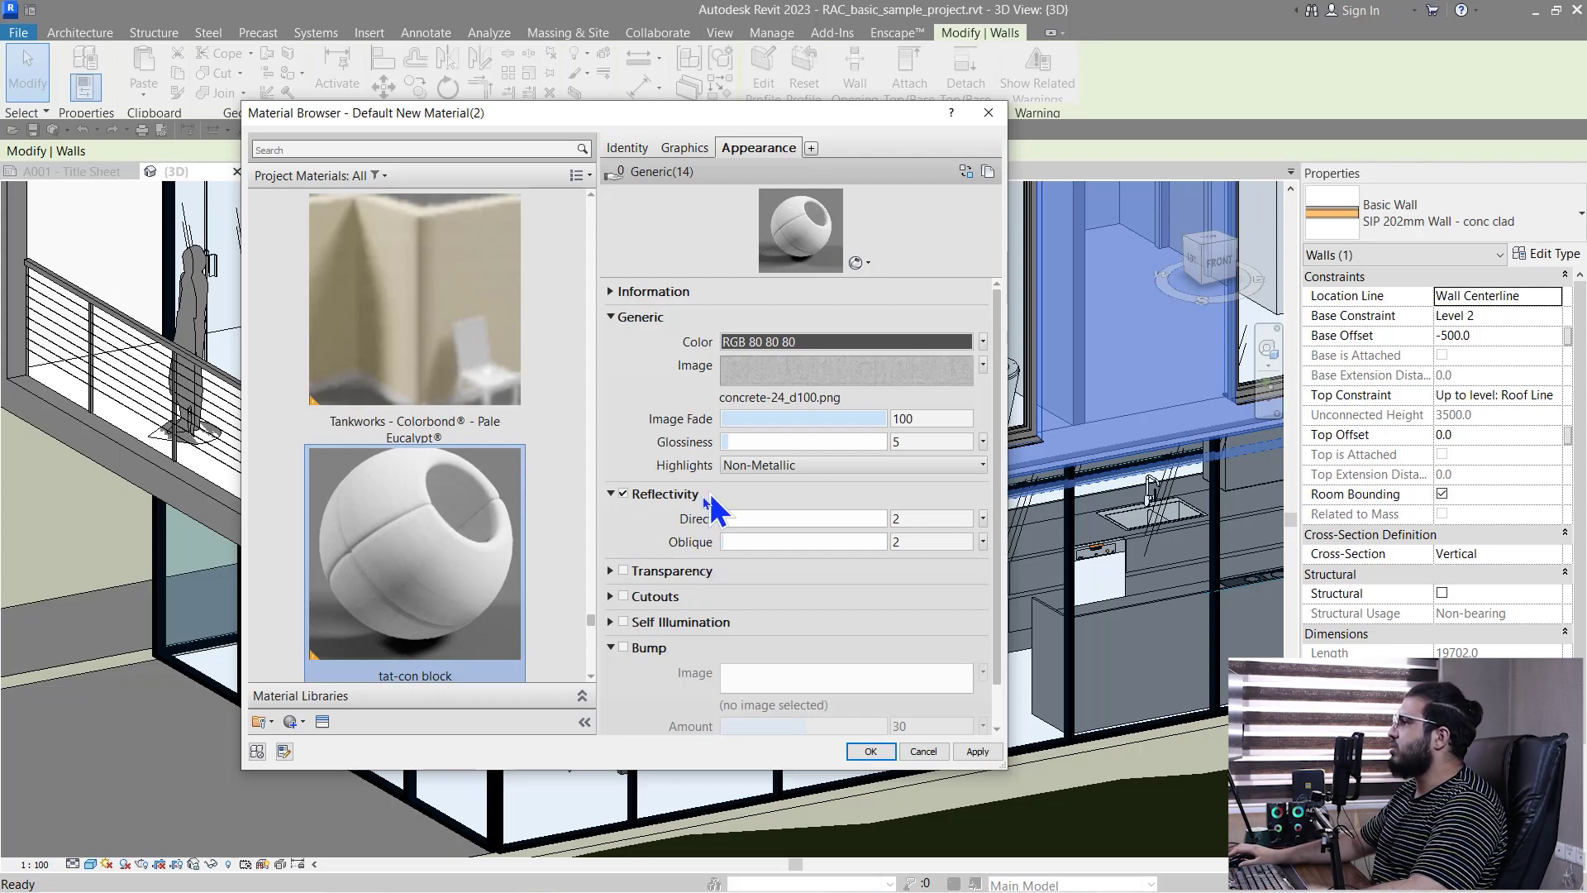
Step: Enable Bump for tat-con block and assign concrete-24_b005.png as its bump image
{"action": "scroll", "coordinate": [782, 576], "scroll_direction": "down", "scroll_amount": 1}
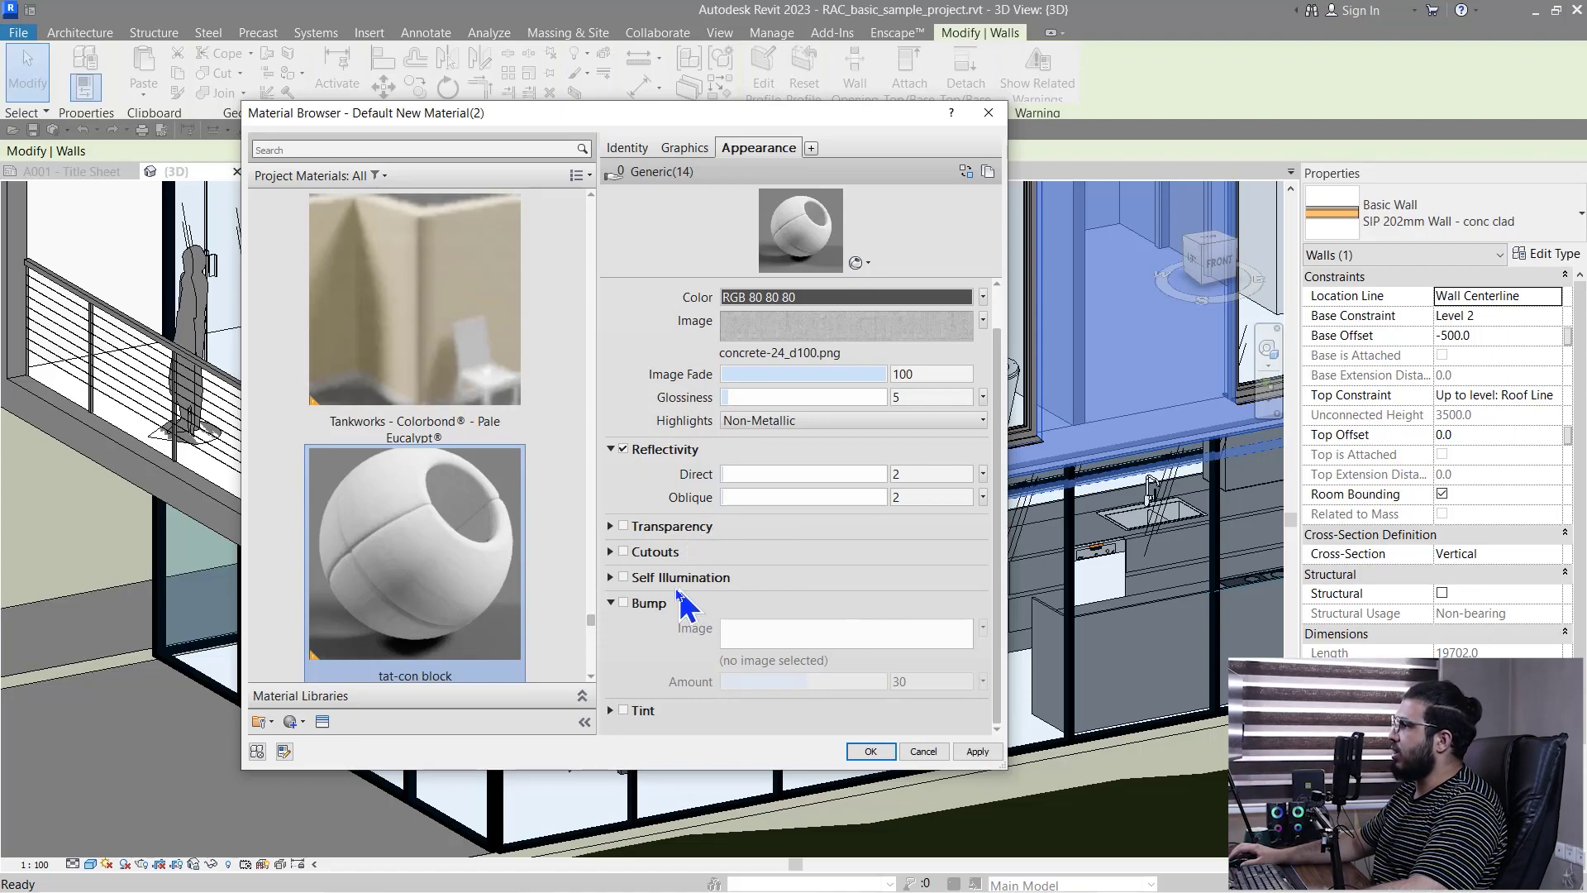
{"action": "left_click", "coordinate": [624, 603]}
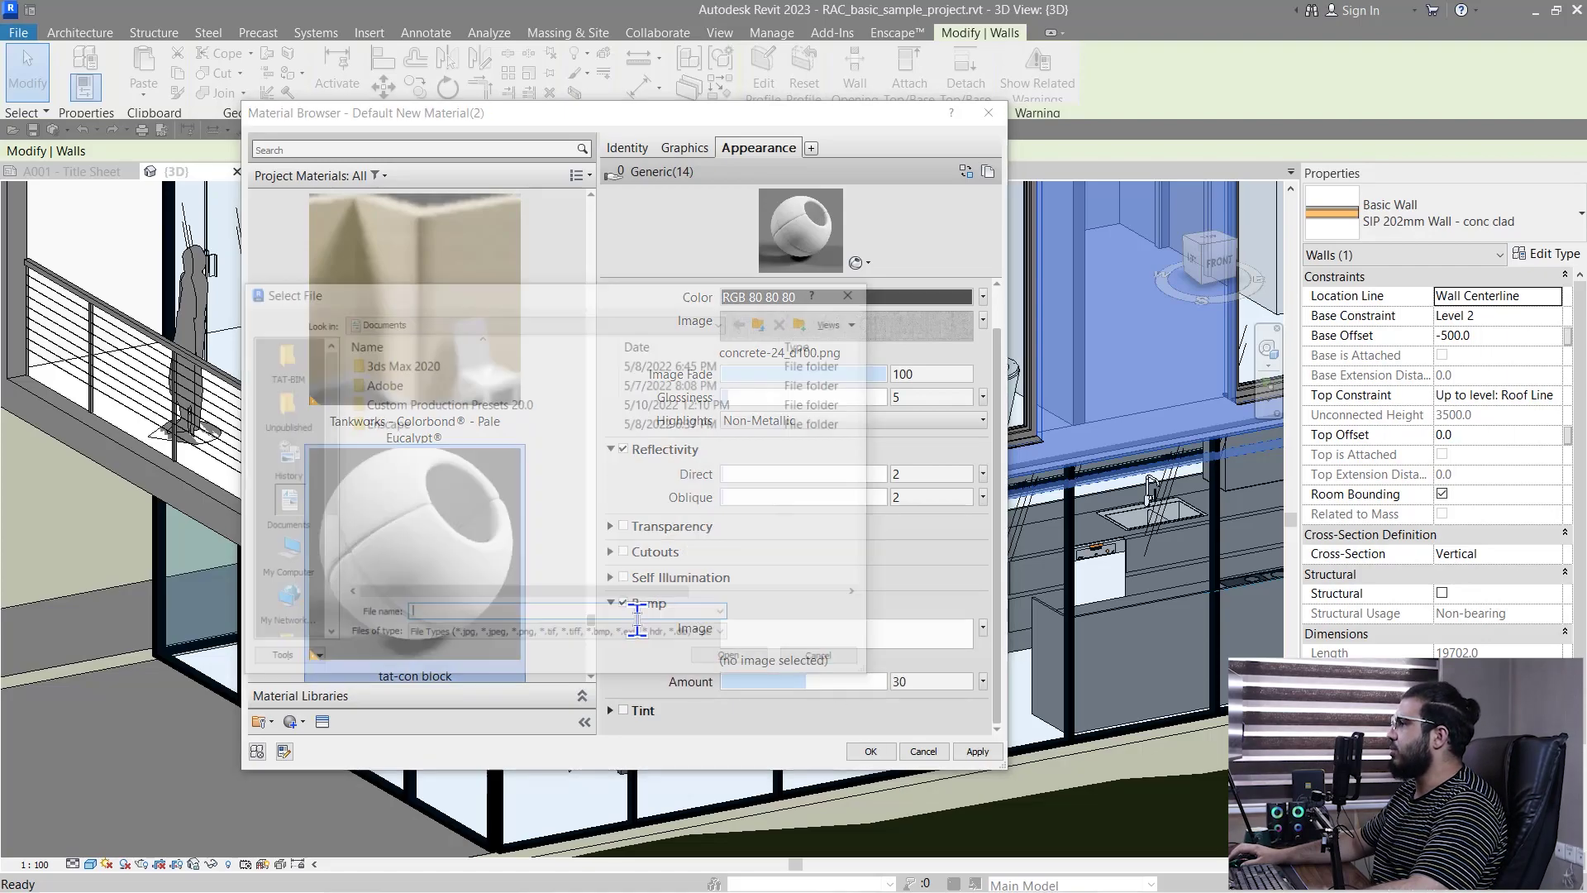
{"action": "left_click", "coordinate": [852, 292]}
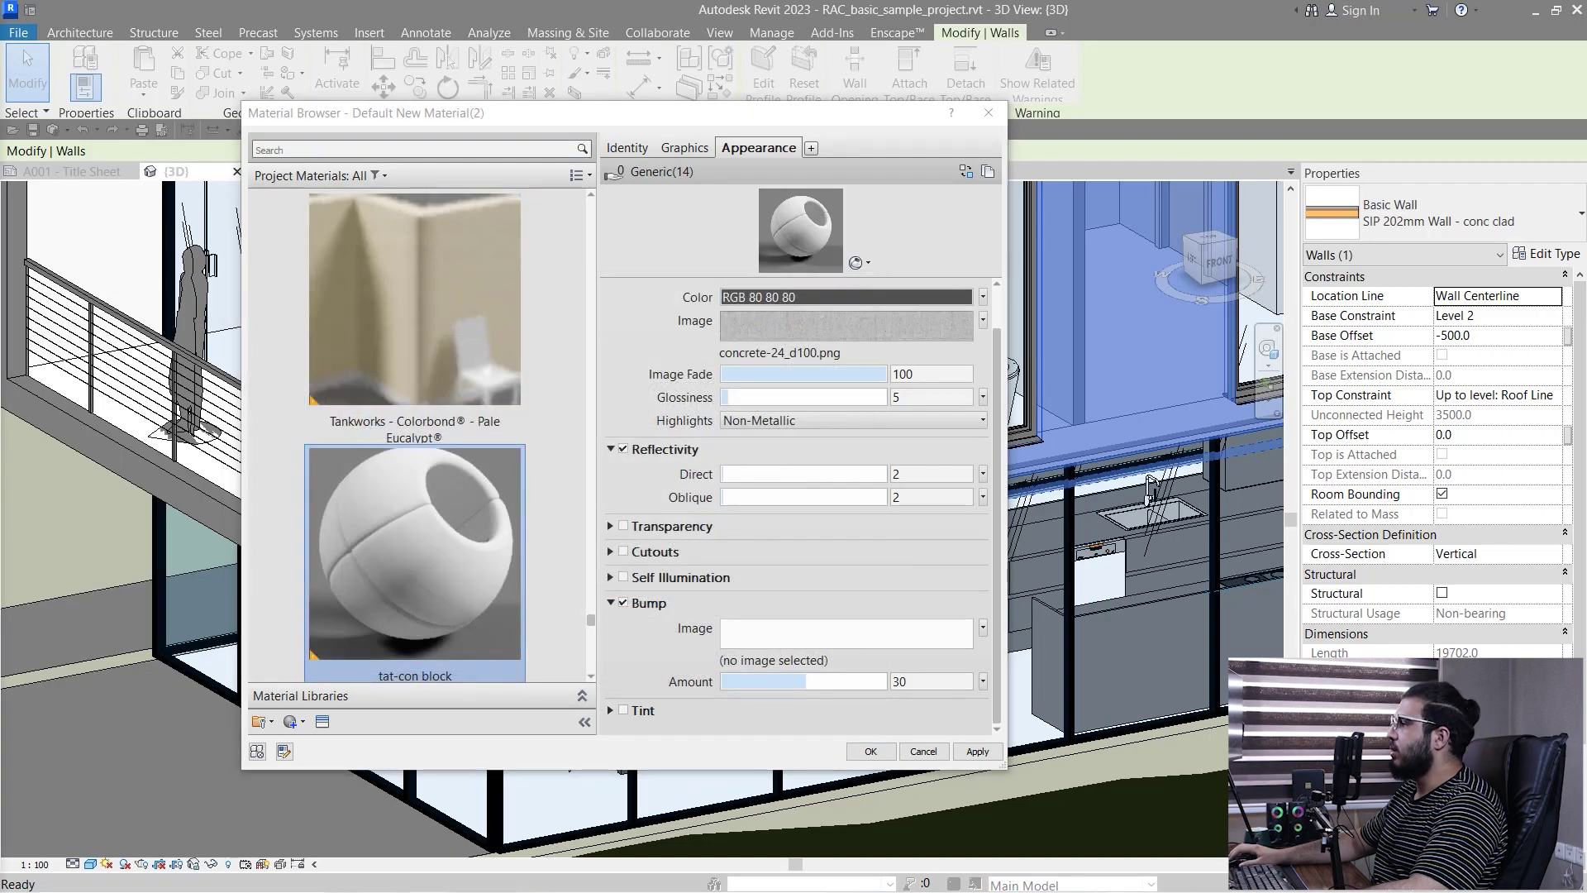
{"action": "left_click_drag", "start_coordinate": [803, 633], "coordinate": [810, 631]}
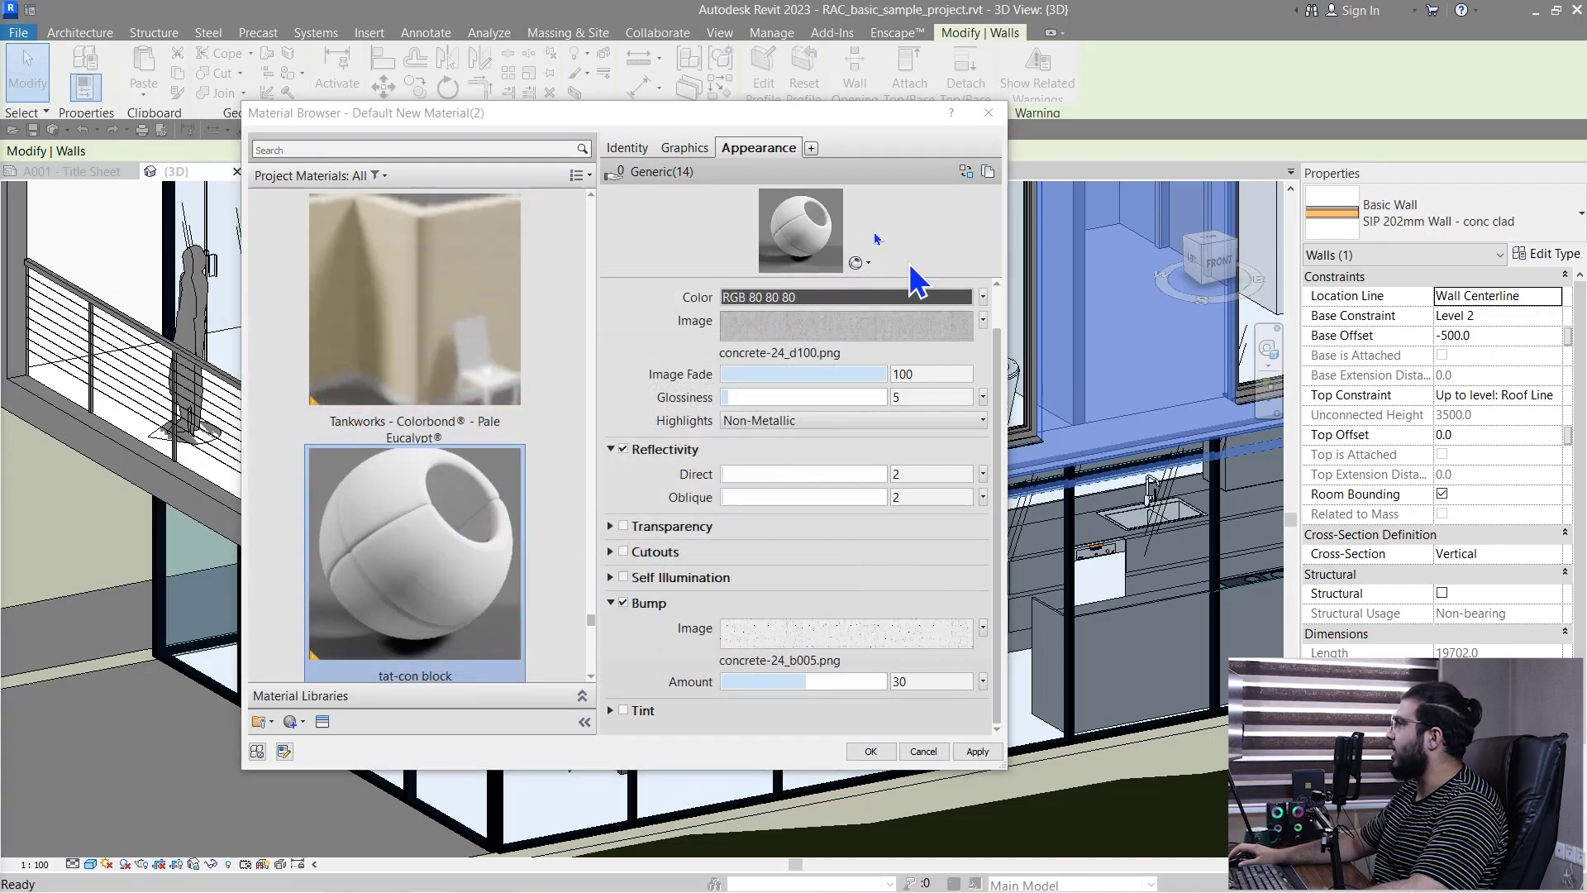
Step: Enlarge the material preview, accept the material and wall type settings, and clear the wall selection
{"action": "left_click_drag", "start_coordinate": [808, 274], "coordinate": [811, 376]}
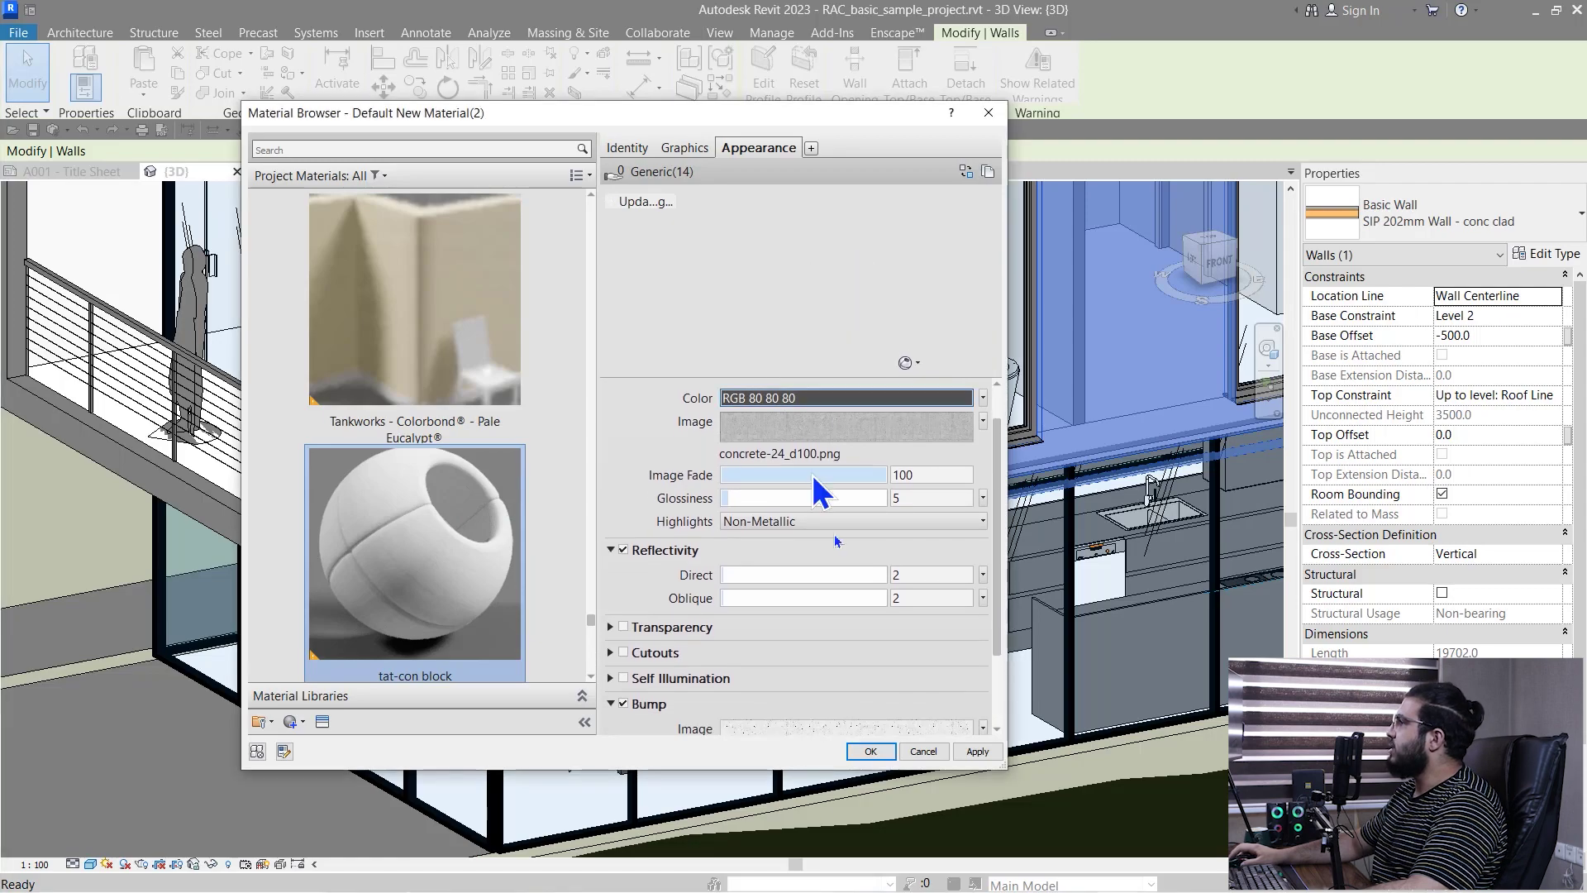
{"action": "scroll", "coordinate": [837, 664], "scroll_direction": "down", "scroll_amount": 3}
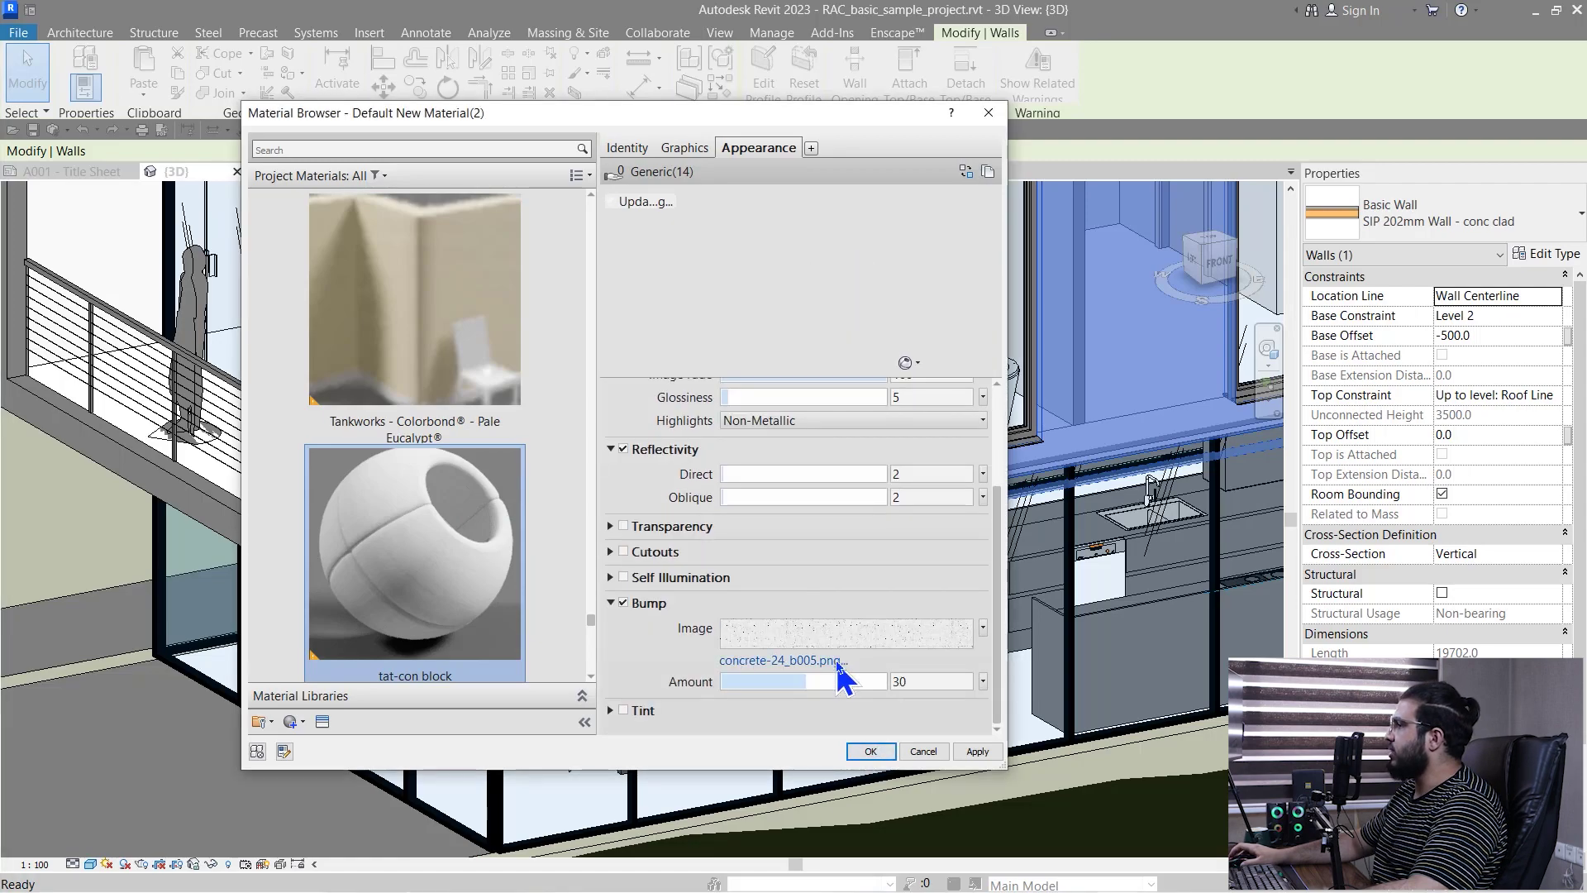
{"action": "left_click", "coordinate": [871, 751]}
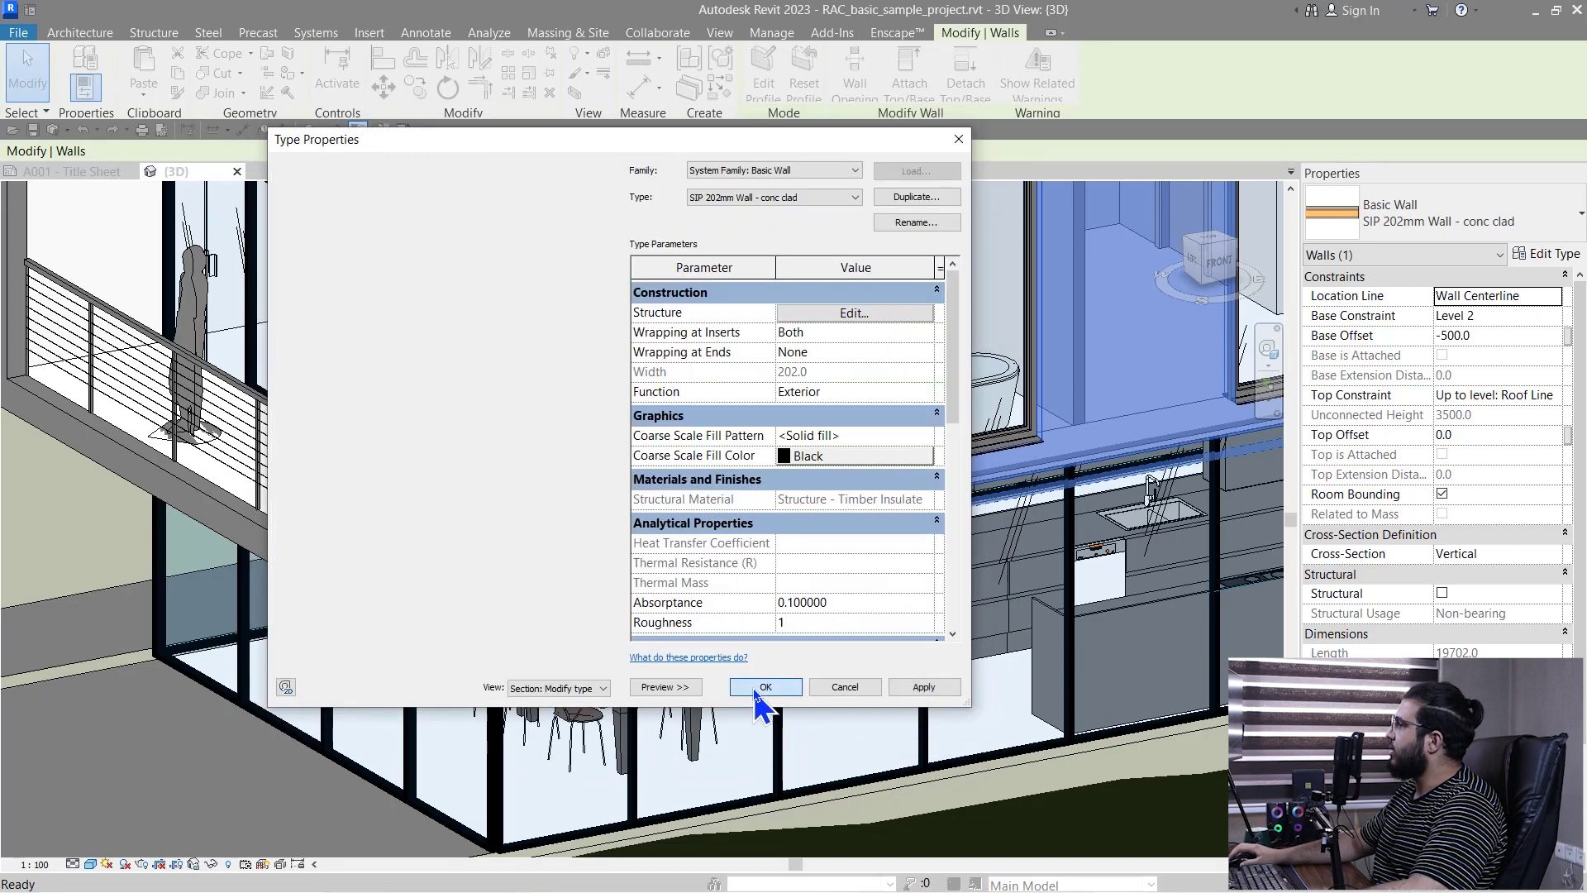
{"action": "left_click", "coordinate": [758, 686]}
{"action": "key", "text": "Escape"}
Step: Set the 3D view's visual style to Realistic and check the concrete texture on the upper exterior wall
{"action": "scroll", "coordinate": [397, 659], "scroll_direction": "up", "scroll_amount": 6}
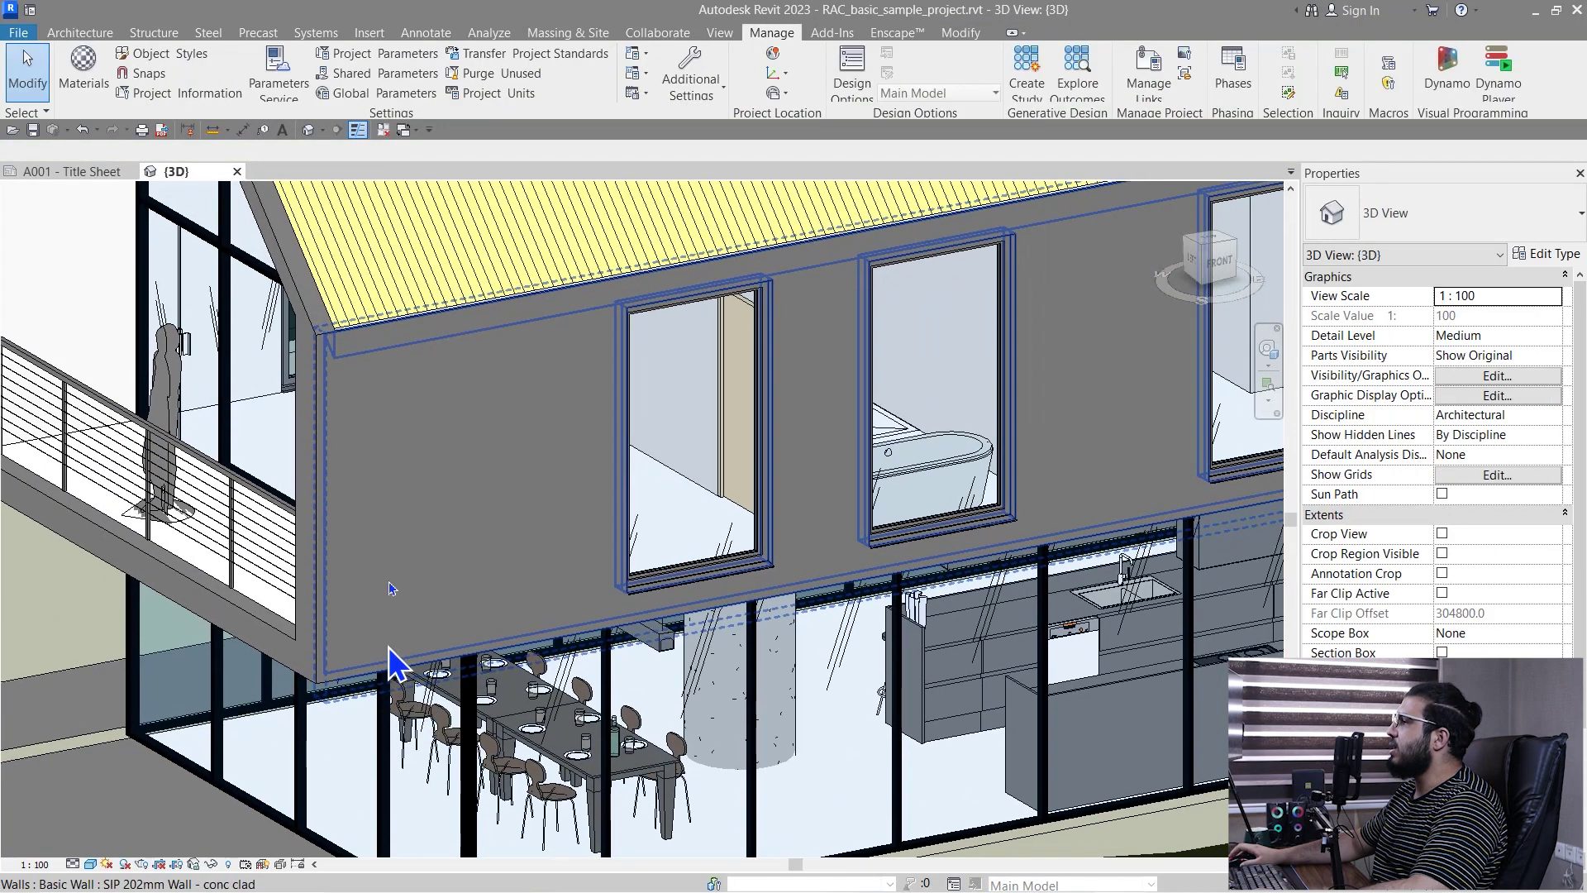
{"action": "scroll", "coordinate": [342, 549], "scroll_direction": "down", "scroll_amount": 6}
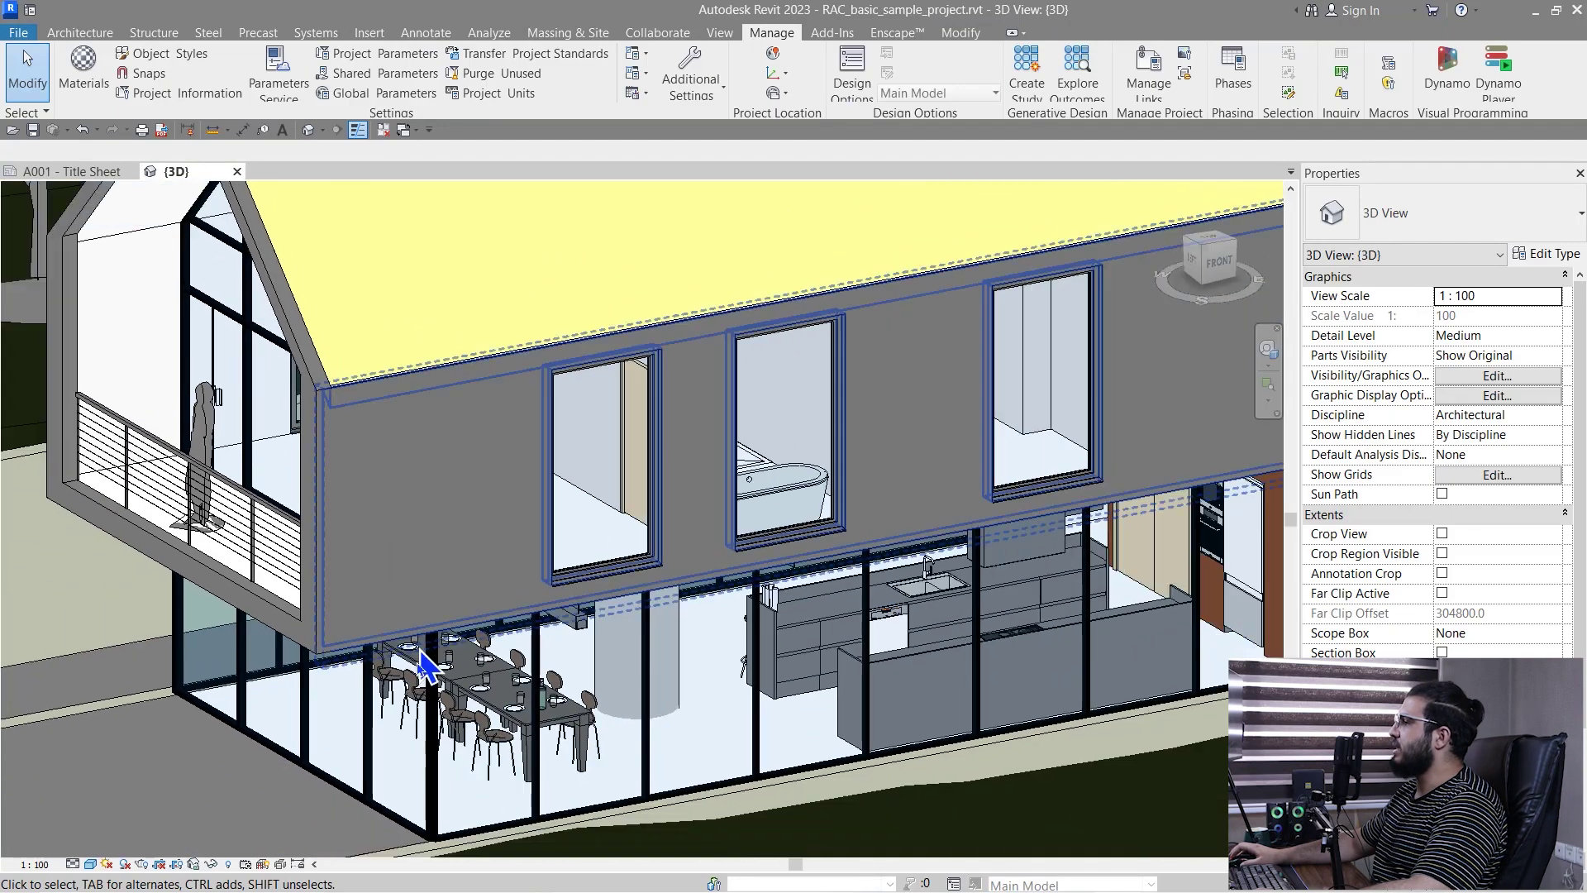
{"action": "middle_click_drag", "start_coordinate": [419, 653], "coordinate": [506, 564]}
{"action": "scroll", "coordinate": [525, 638], "scroll_direction": "up", "scroll_amount": 4}
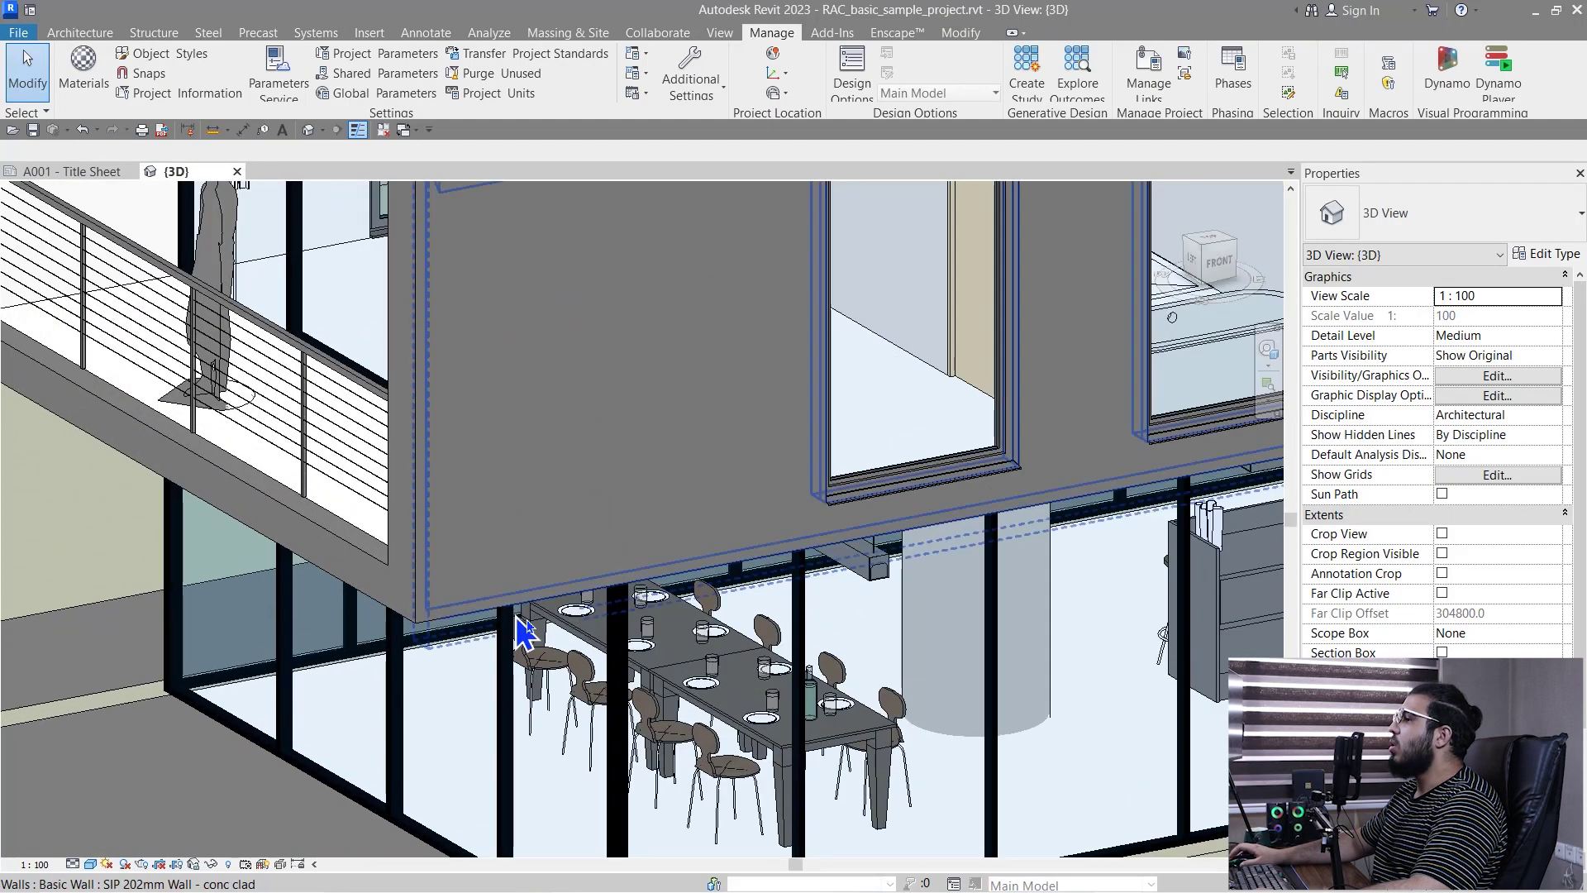
{"action": "left_click", "coordinate": [90, 864]}
{"action": "left_click", "coordinate": [157, 847]}
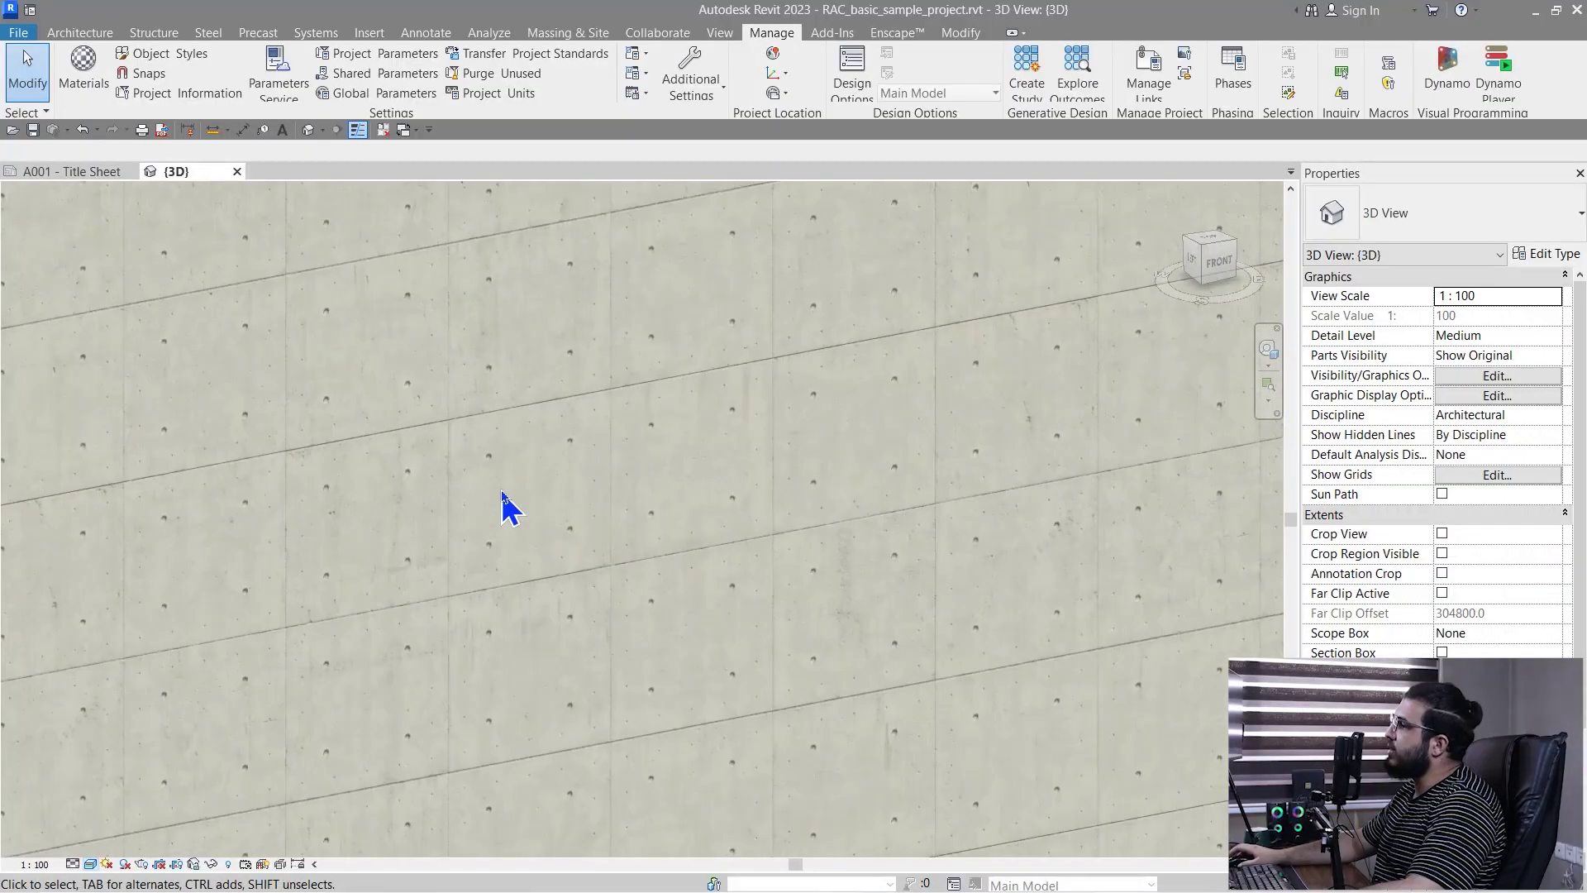
{"action": "scroll", "coordinate": [501, 493], "scroll_direction": "down", "scroll_amount": 5}
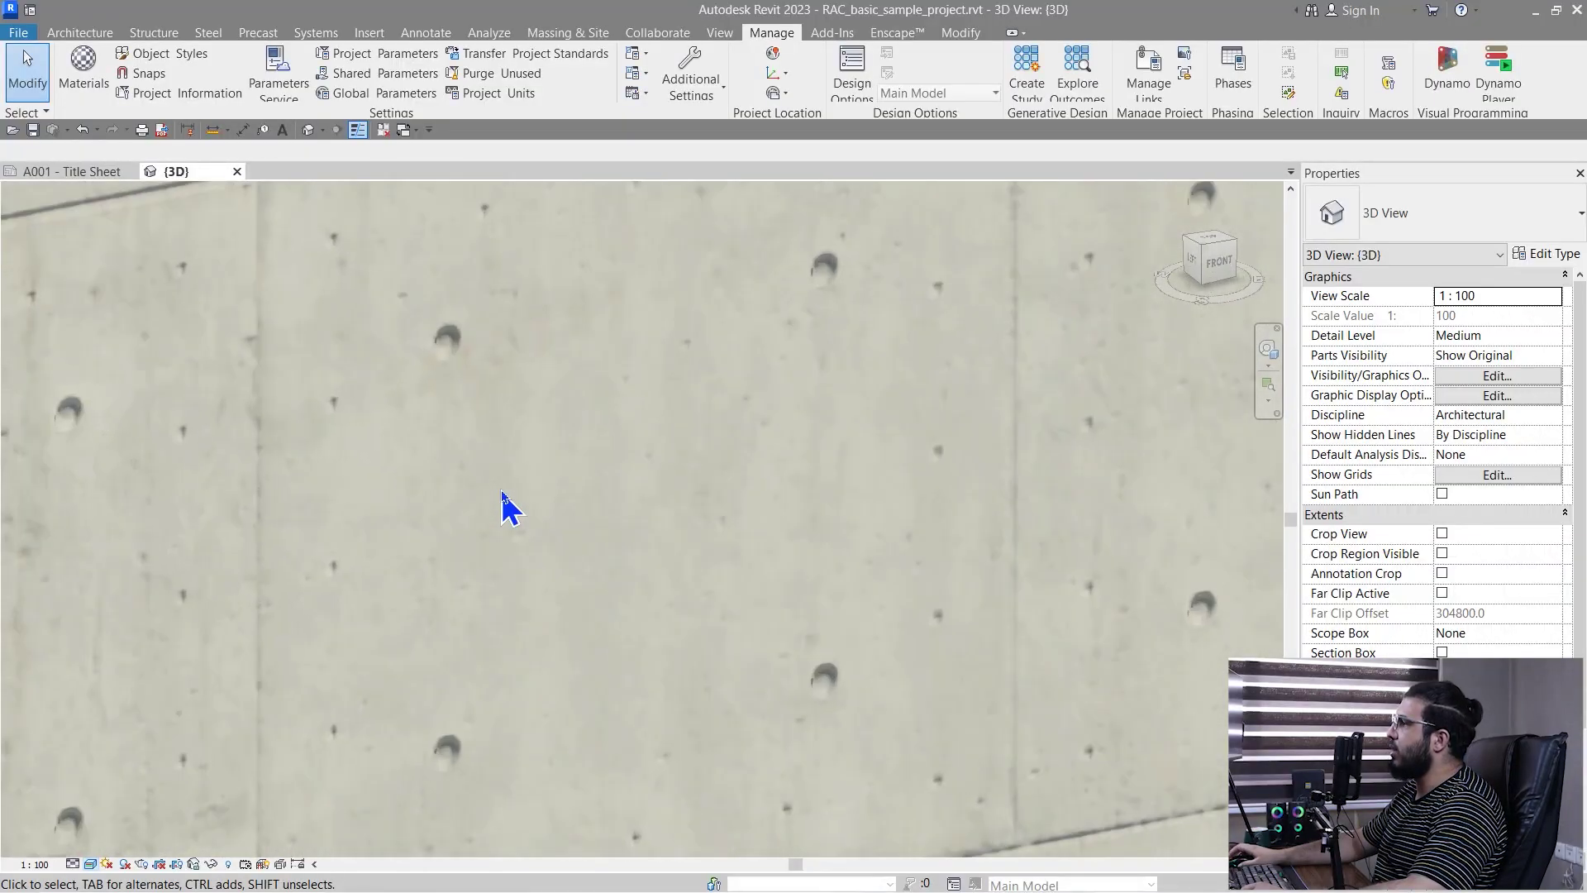
{"action": "scroll", "coordinate": [496, 511], "scroll_direction": "down", "scroll_amount": 3}
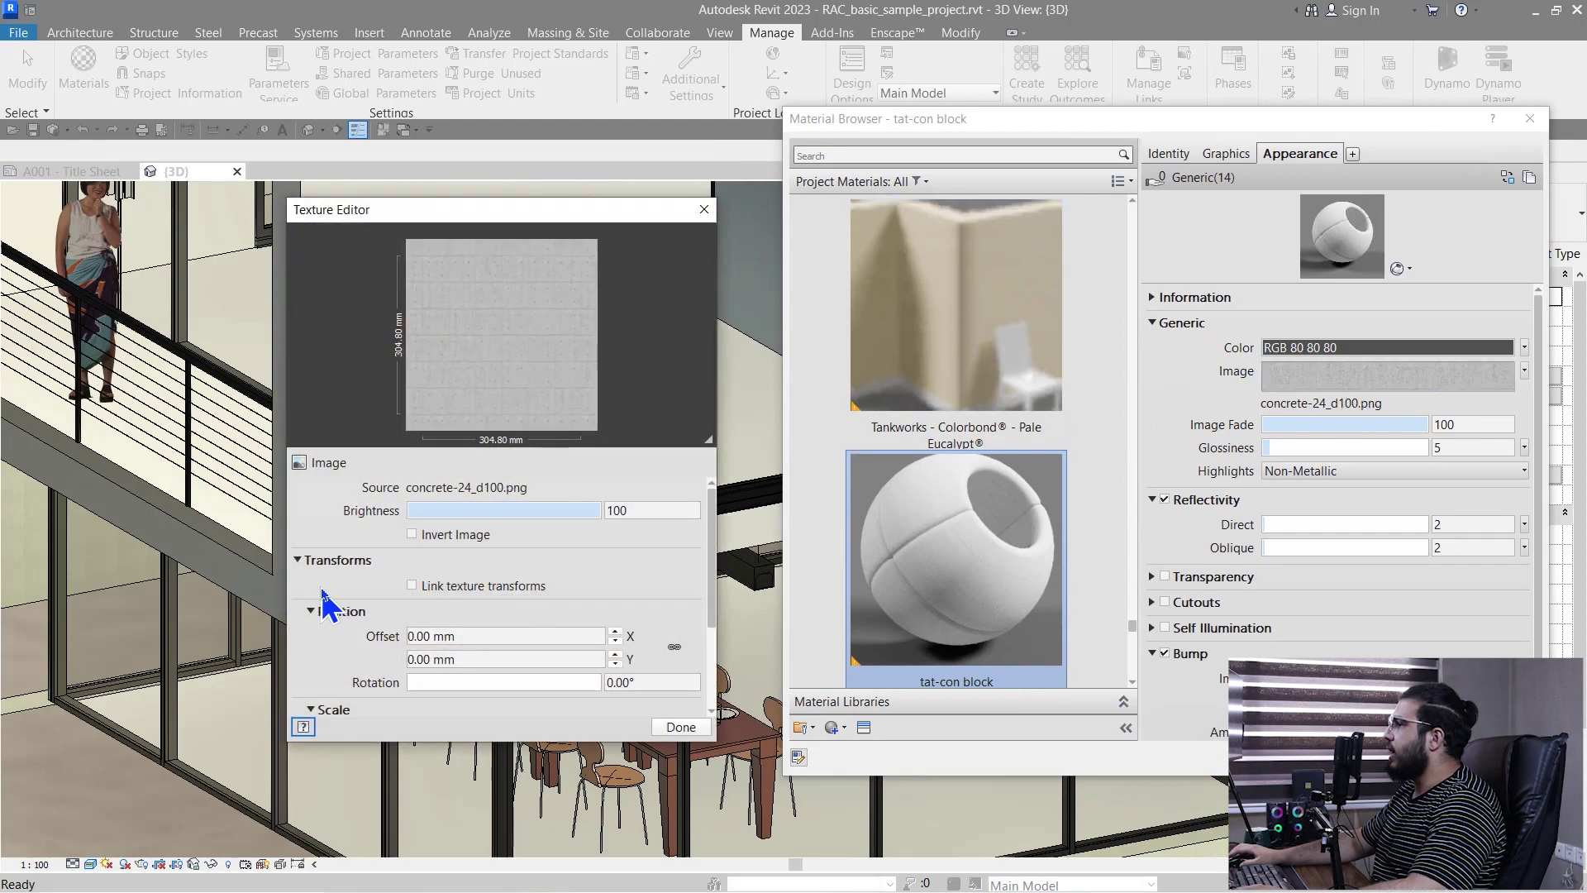
Step: Set the sample size of concrete-24_d100.png to about 4500 mm in width and height and apply the material change
{"action": "scroll", "coordinate": [319, 591], "scroll_direction": "down", "scroll_amount": 3}
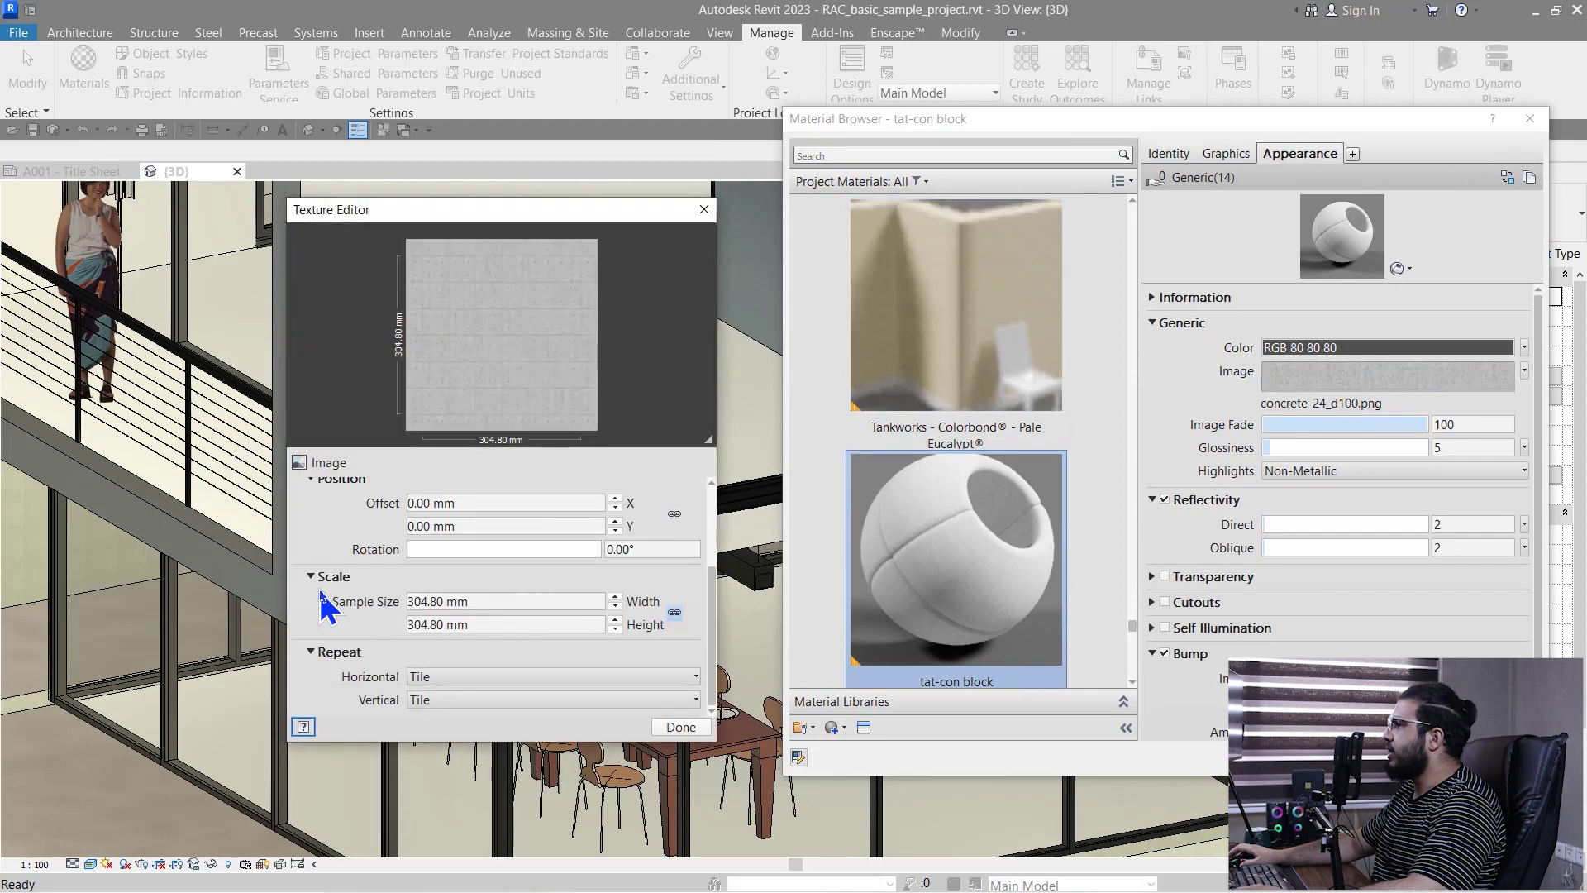
{"action": "left_click", "coordinate": [675, 612]}
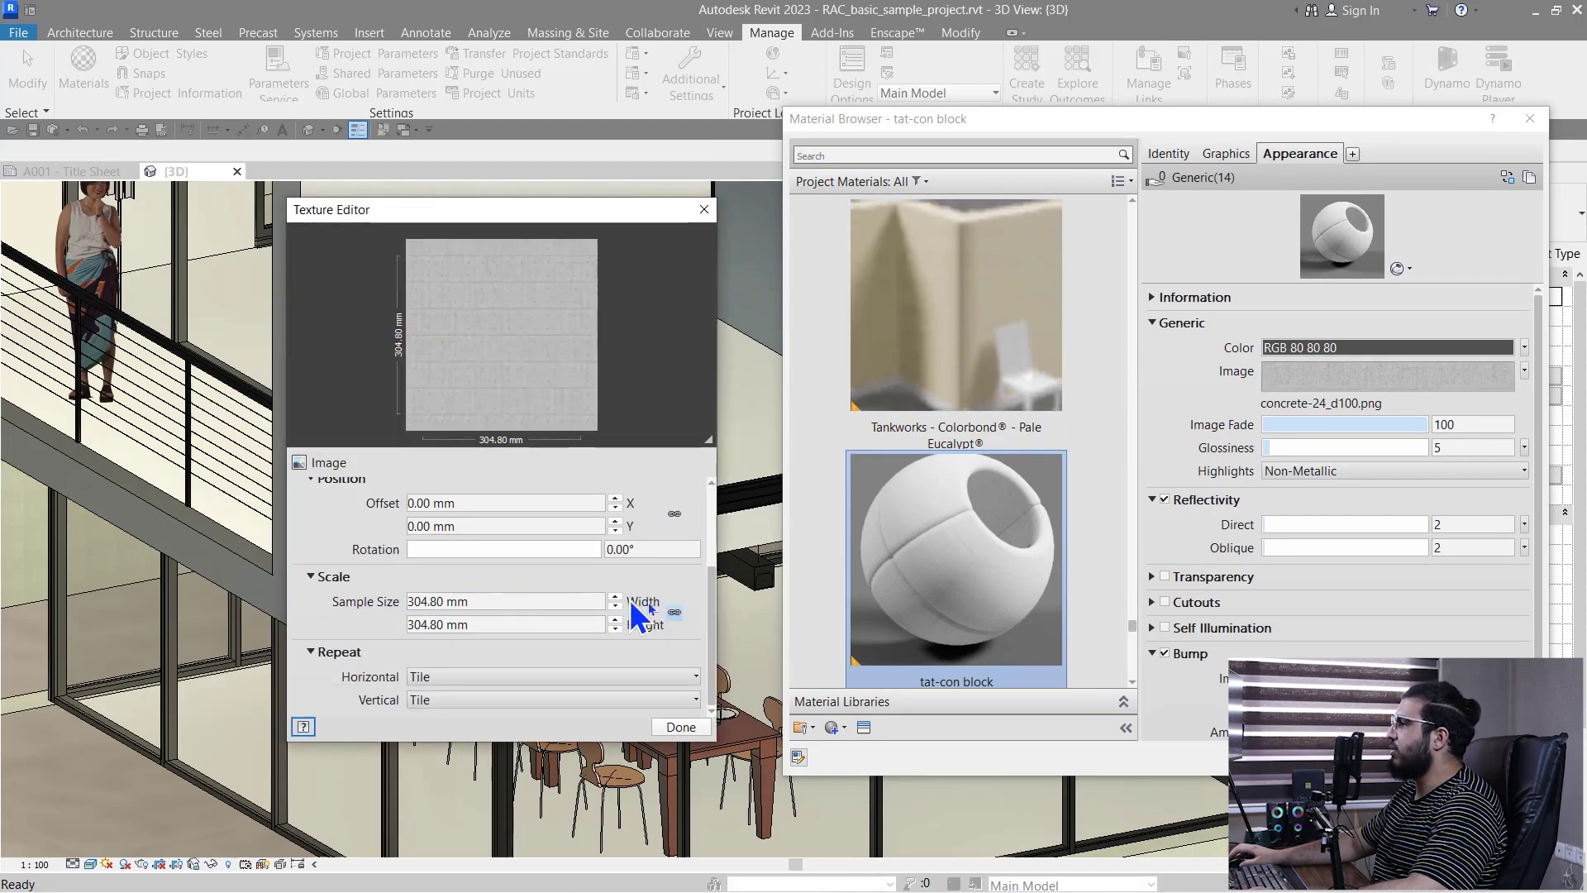
{"action": "left_click", "coordinate": [517, 603]}
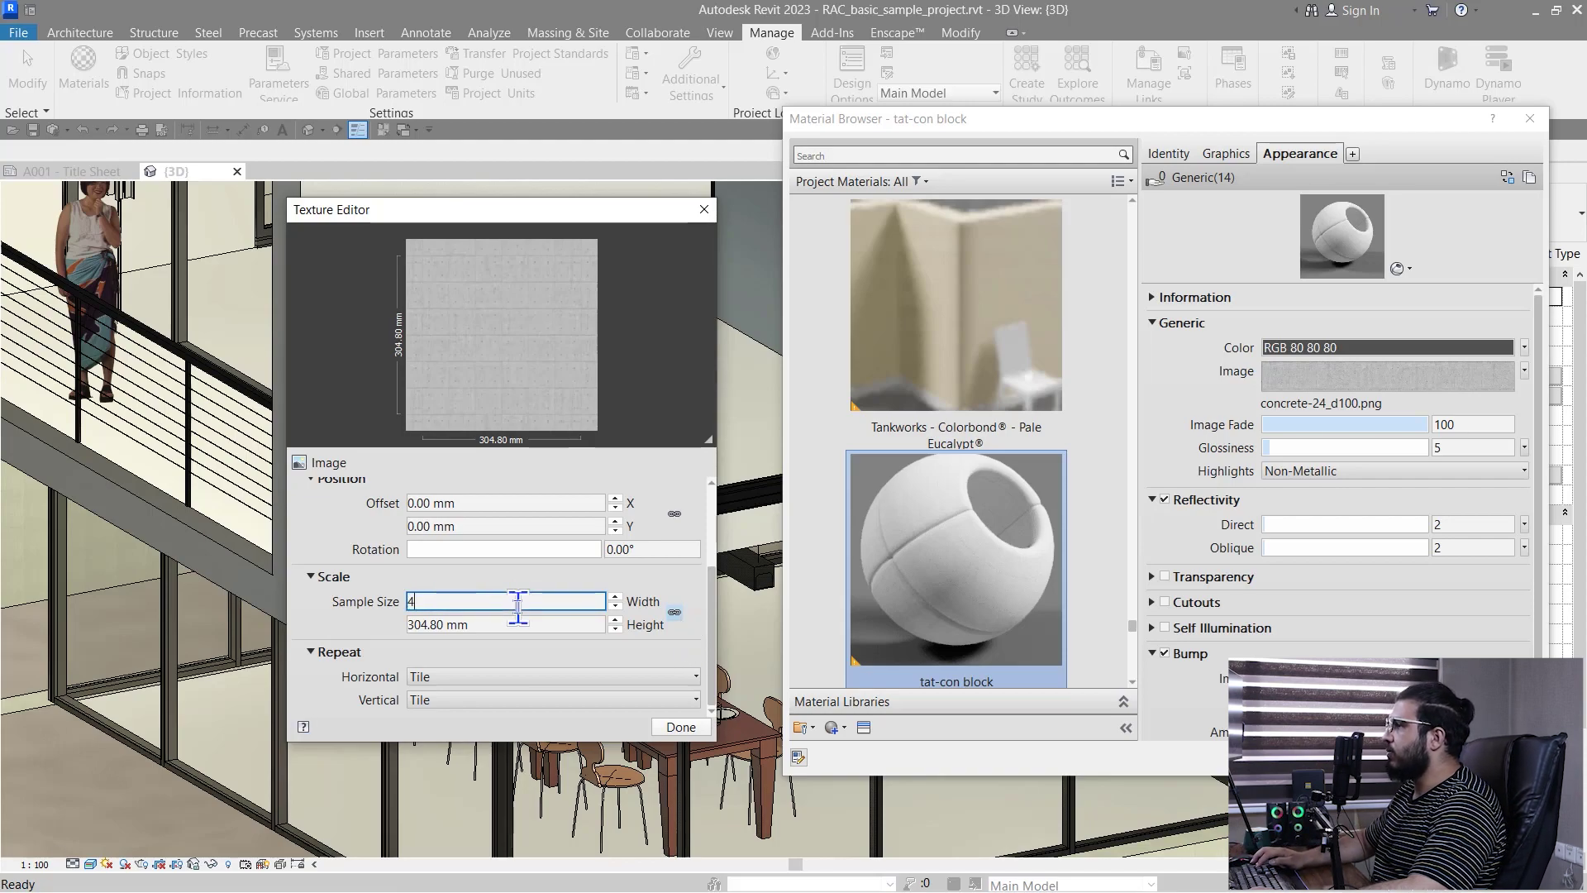
{"action": "key", "text": "Return"}
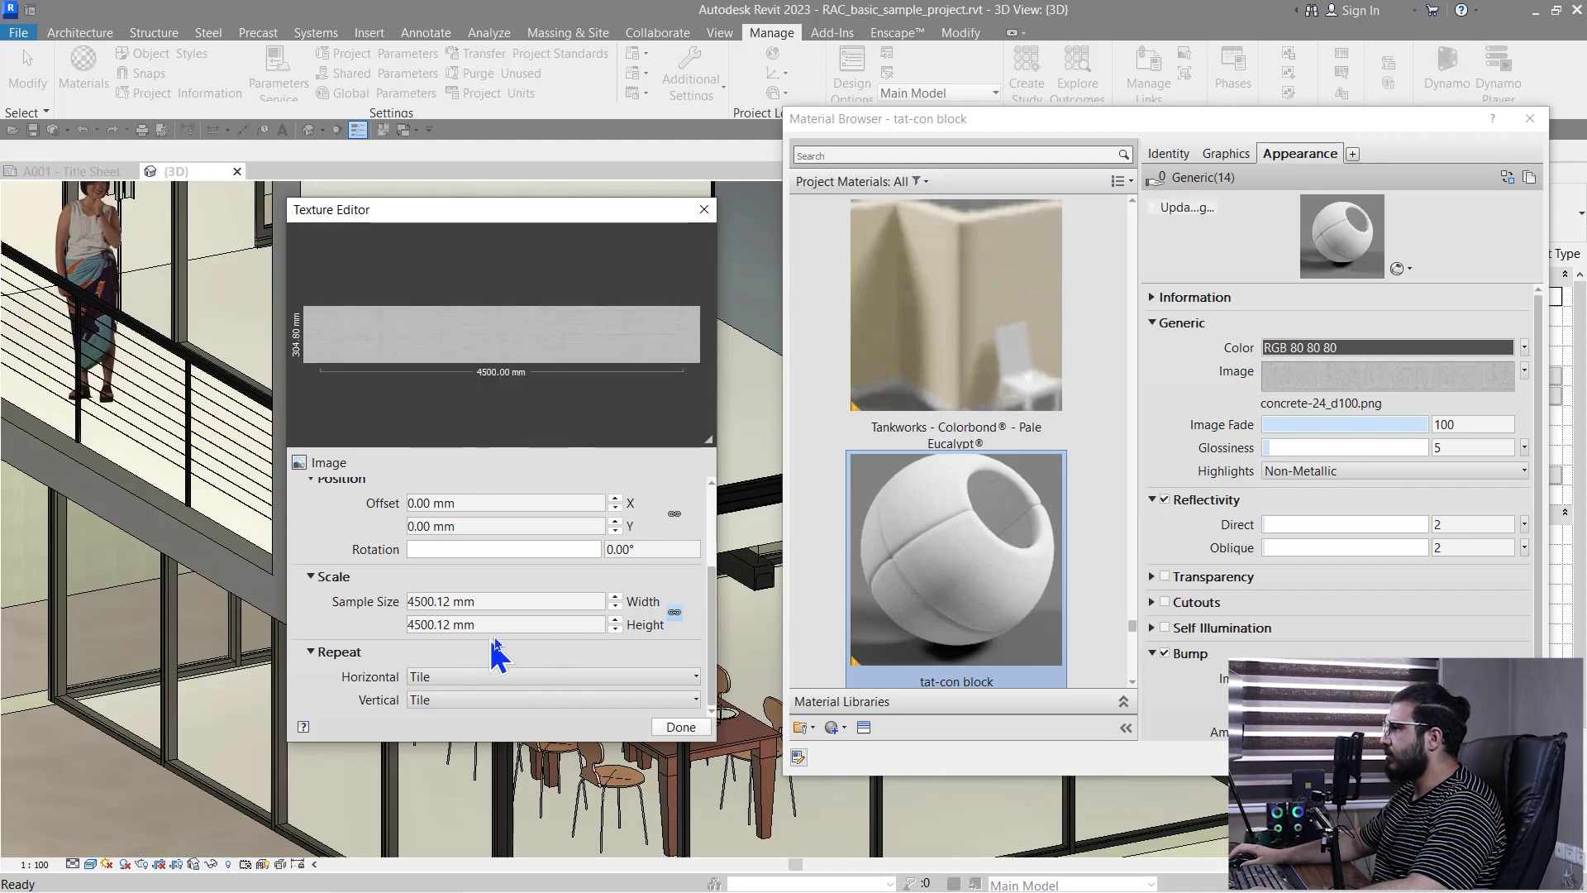
{"action": "left_click", "coordinate": [681, 728]}
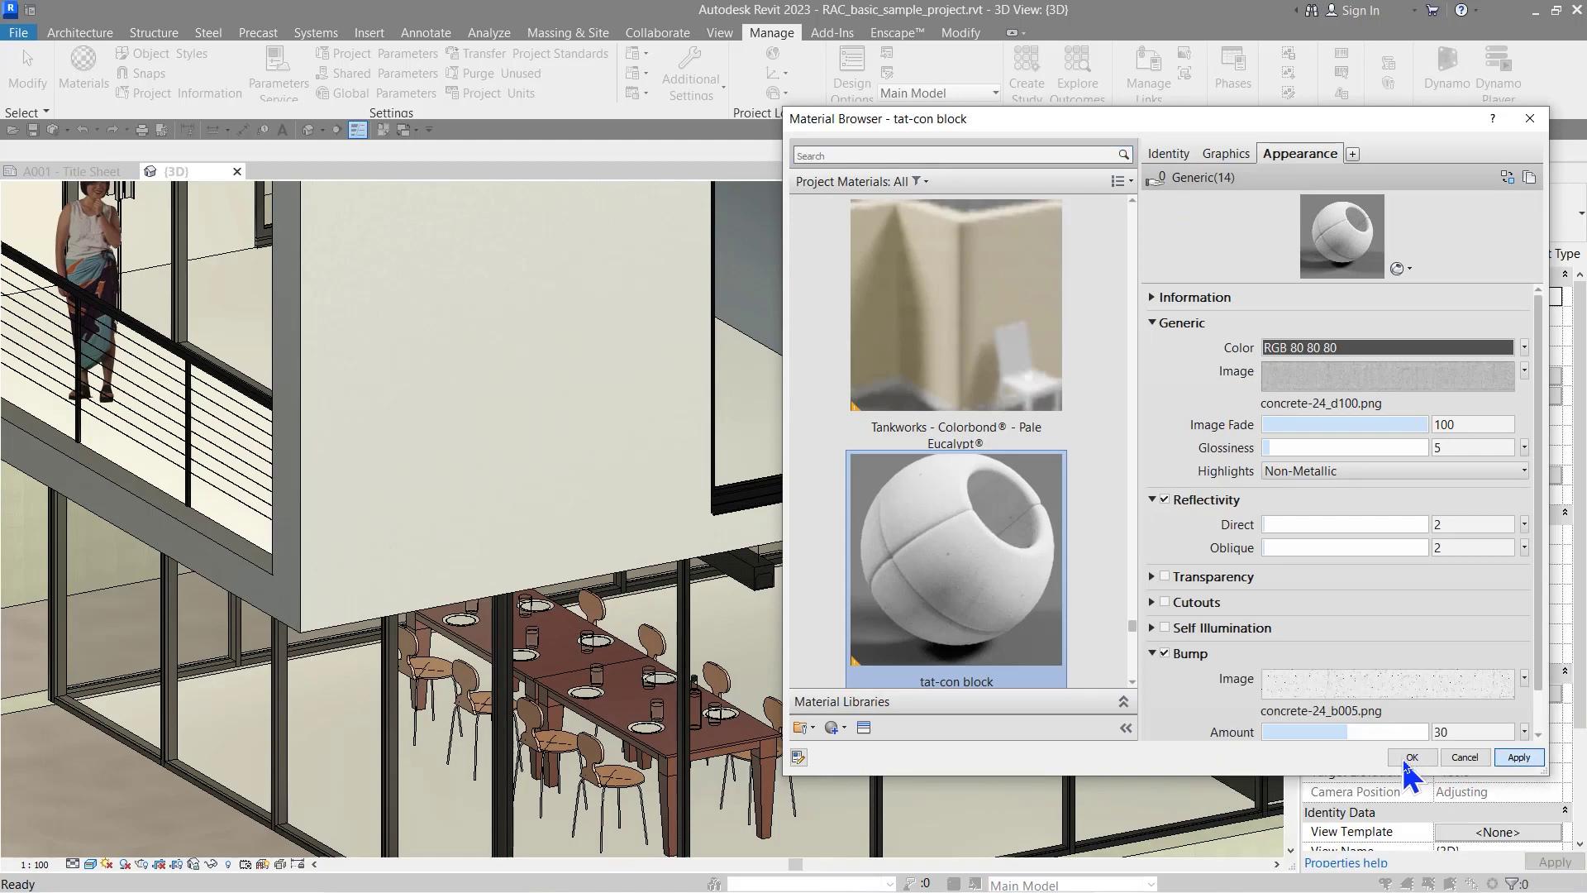
{"action": "left_click", "coordinate": [1404, 759]}
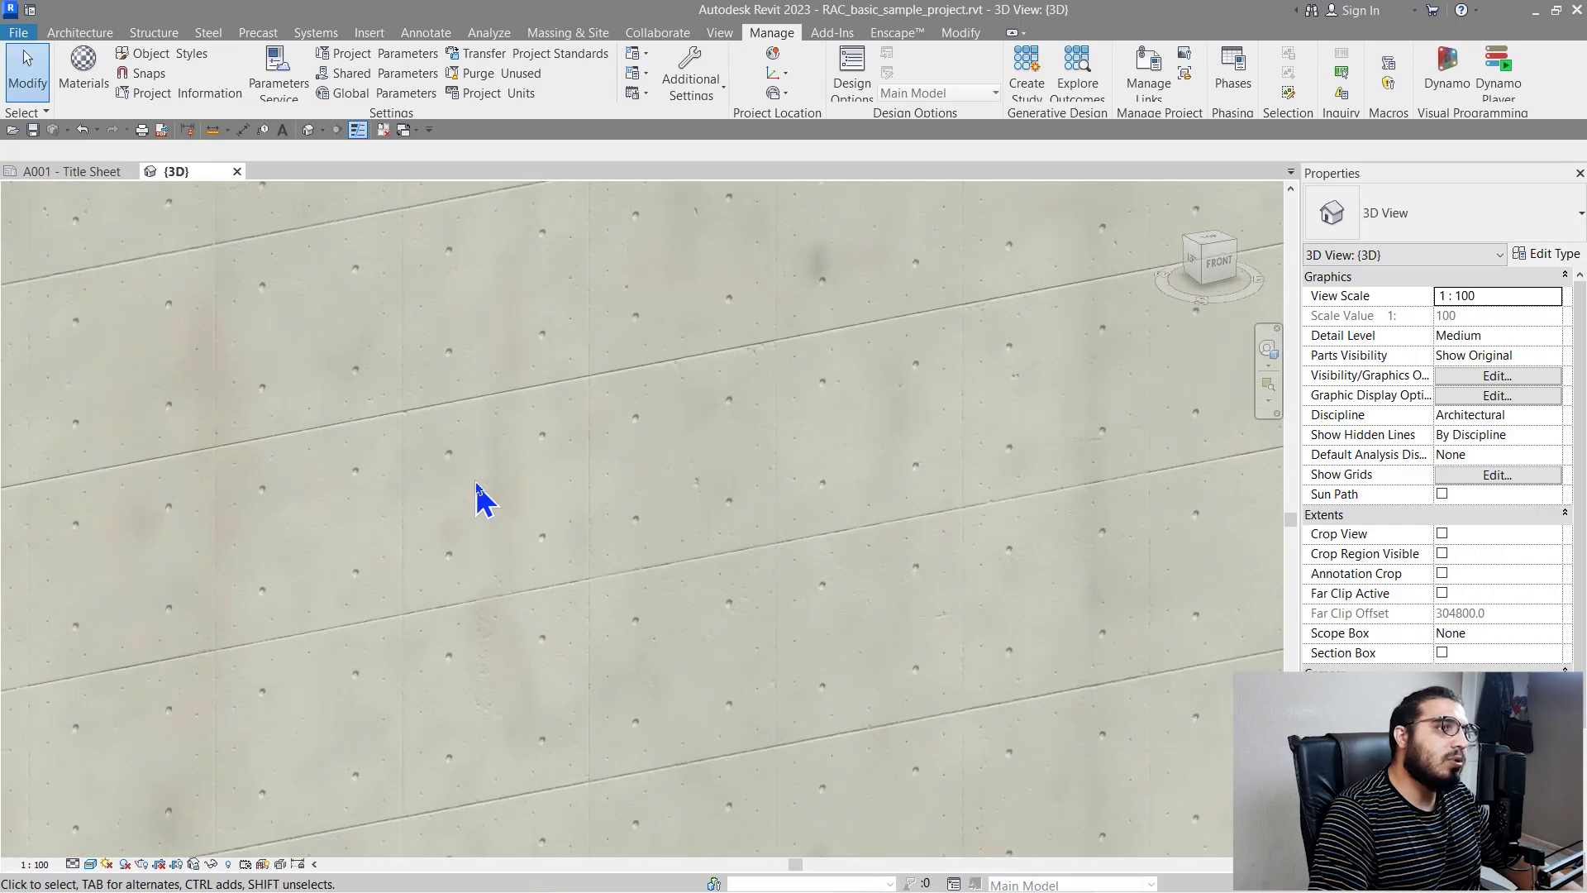
Step: Examine the rescaled concrete texture on the upper exterior wall from close up and from a distance
{"action": "scroll", "coordinate": [355, 432], "scroll_direction": "down", "scroll_amount": 5}
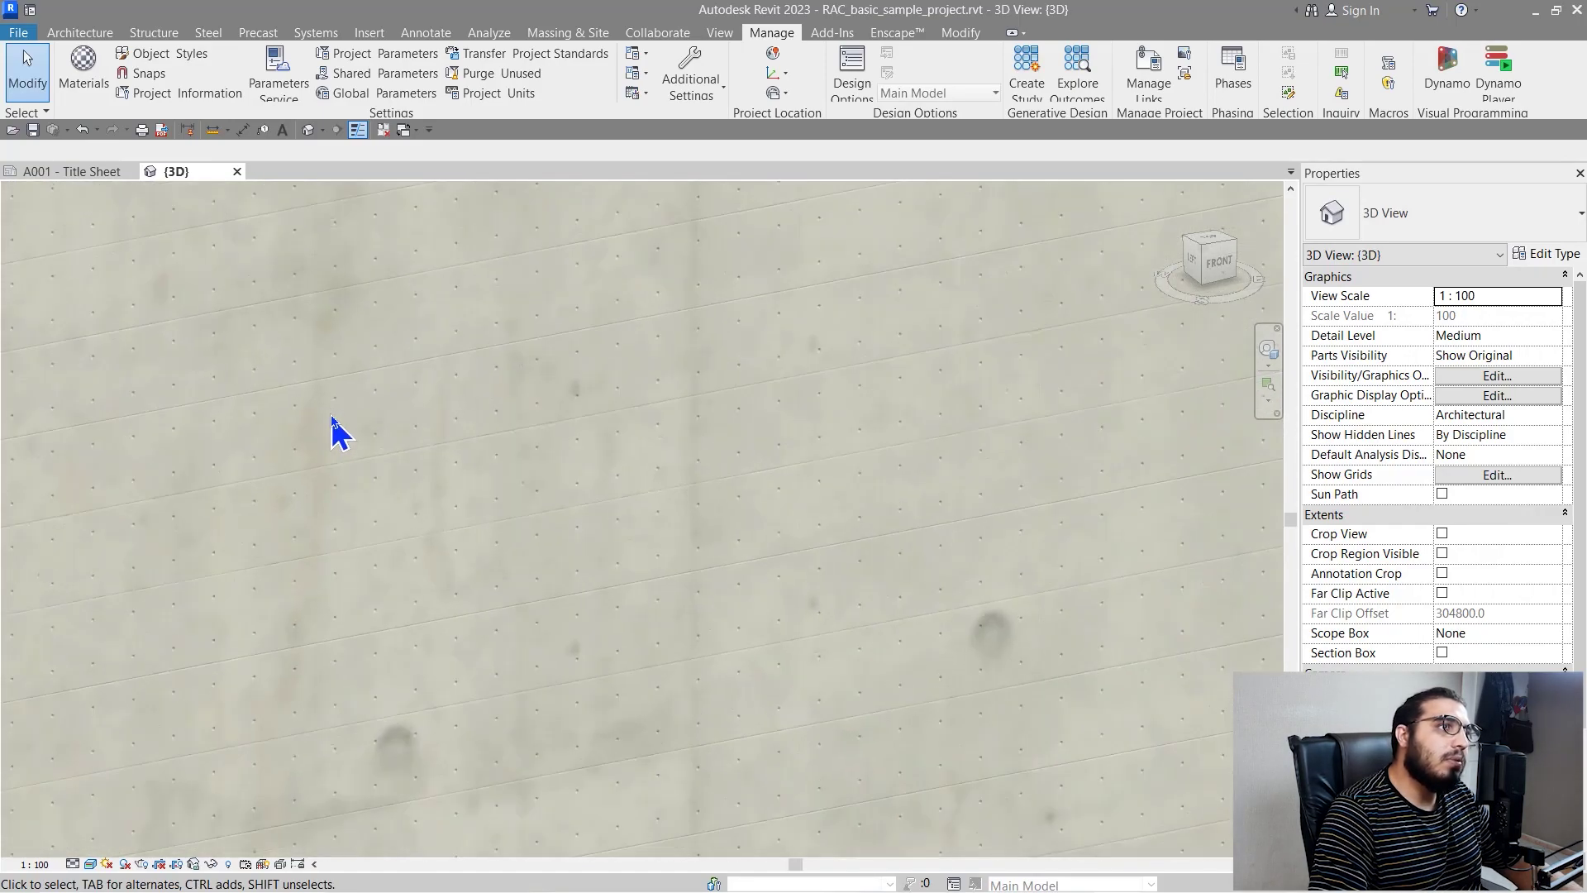
{"action": "scroll", "coordinate": [330, 415], "scroll_direction": "down", "scroll_amount": 8}
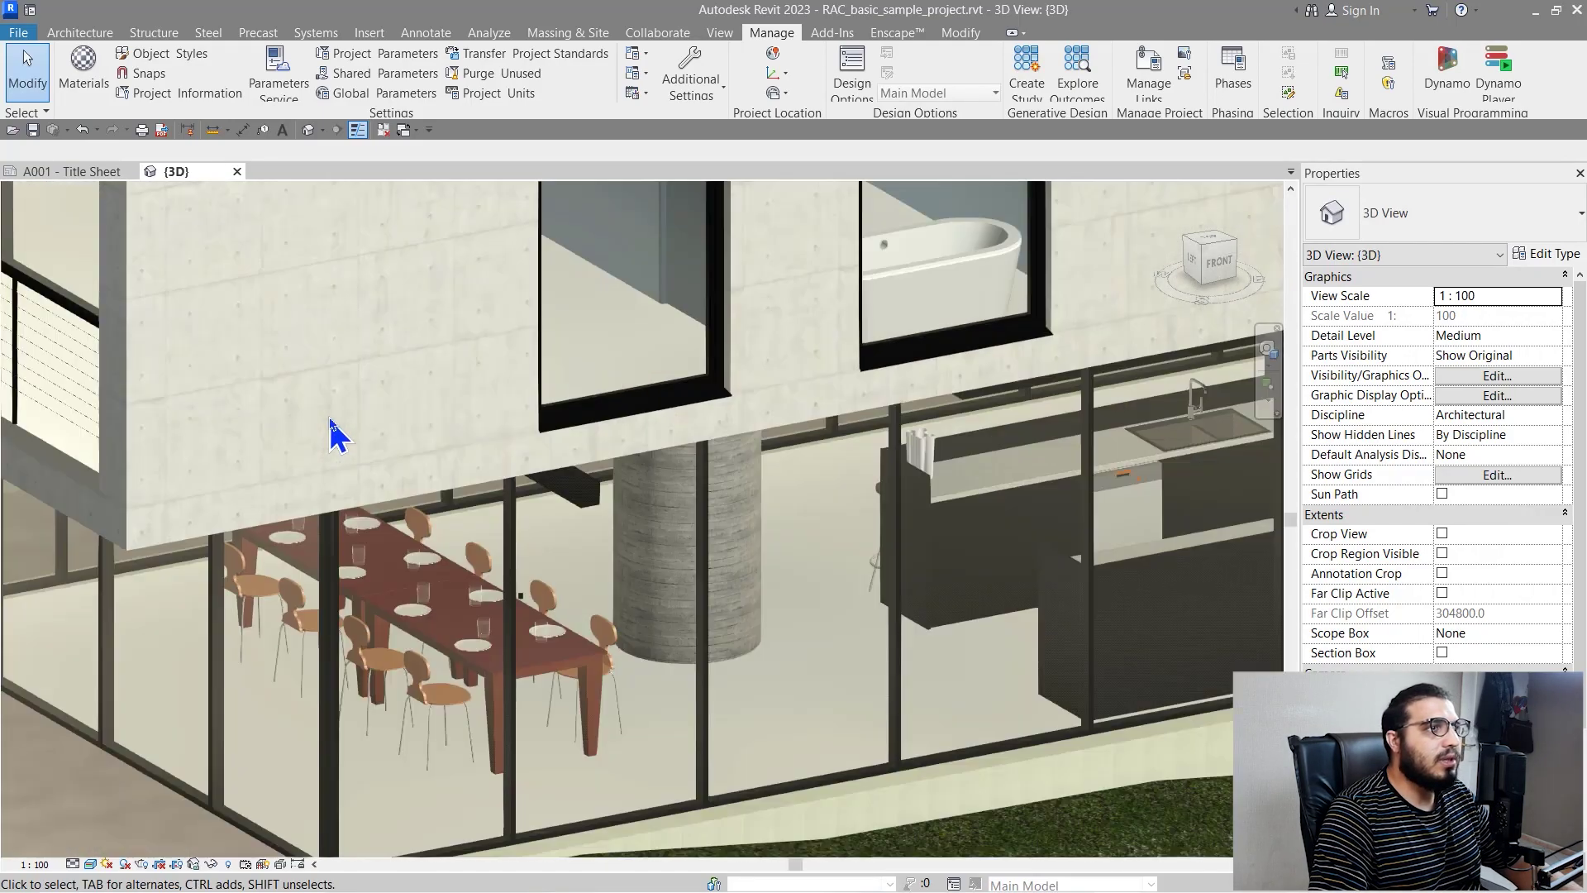
{"action": "middle_click_drag", "start_coordinate": [330, 415], "coordinate": [374, 539]}
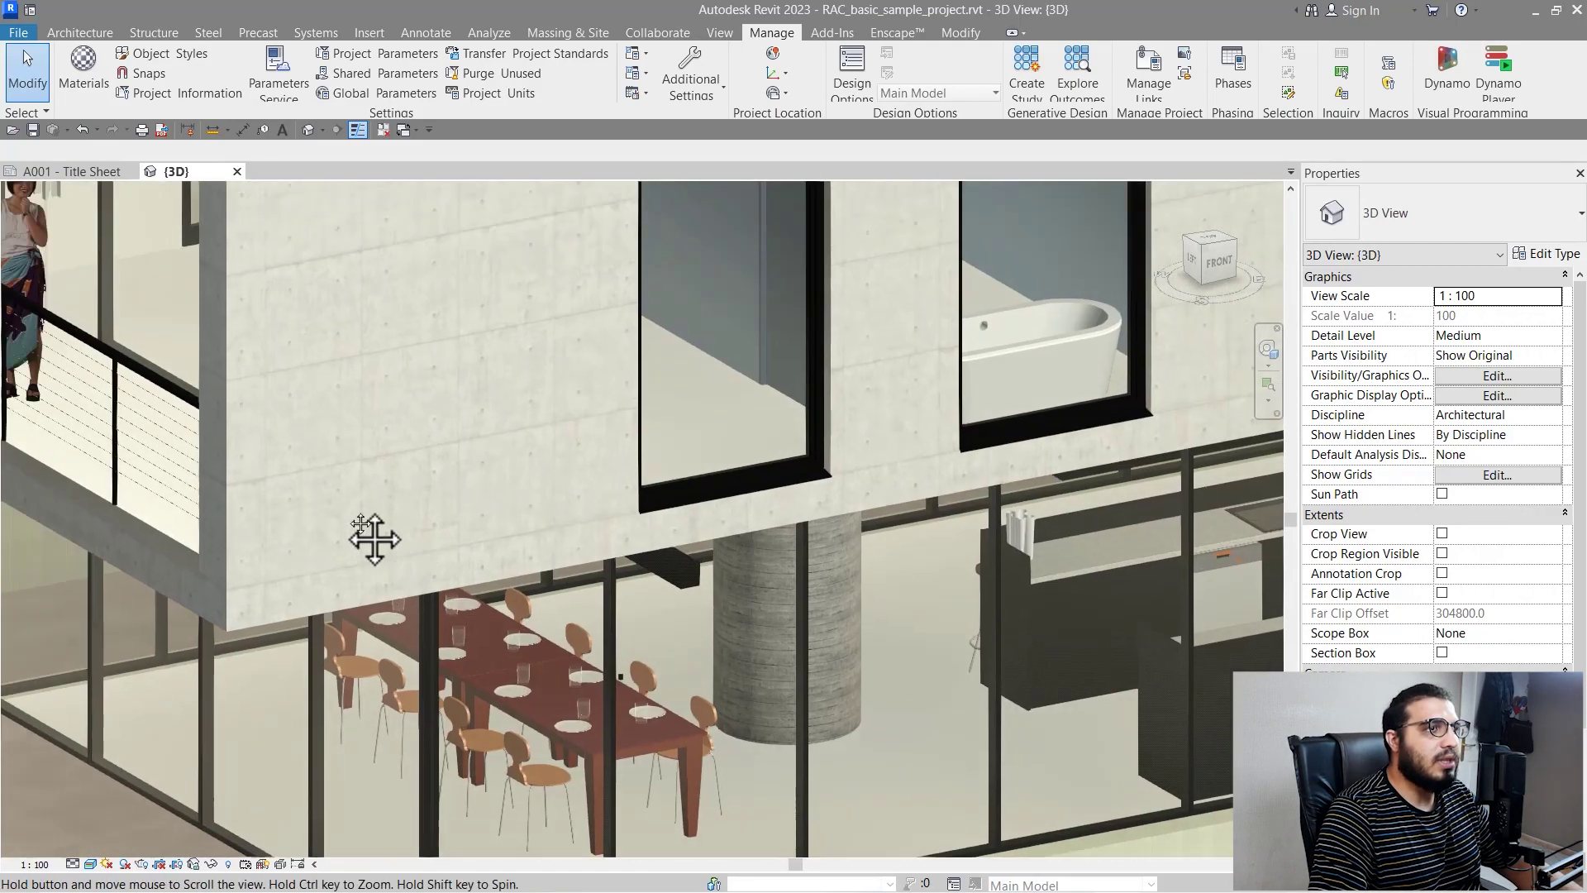
{"action": "scroll", "coordinate": [376, 536], "scroll_direction": "up", "scroll_amount": 4}
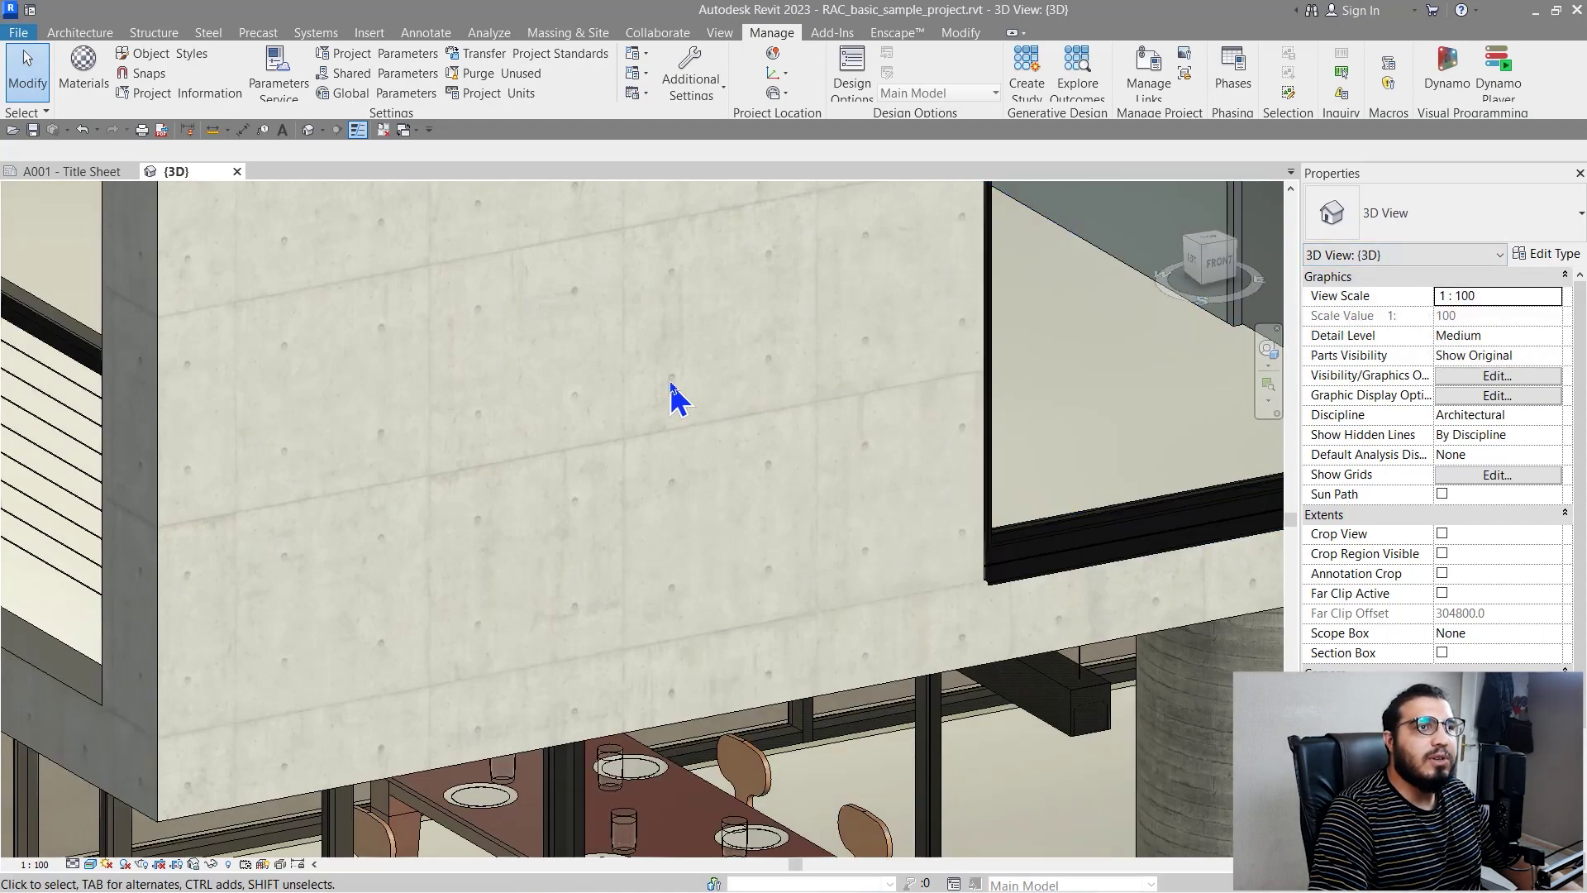
{"action": "scroll", "coordinate": [671, 383], "scroll_direction": "down", "scroll_amount": 6}
{"action": "middle_click_drag", "start_coordinate": [761, 521], "coordinate": [584, 525]}
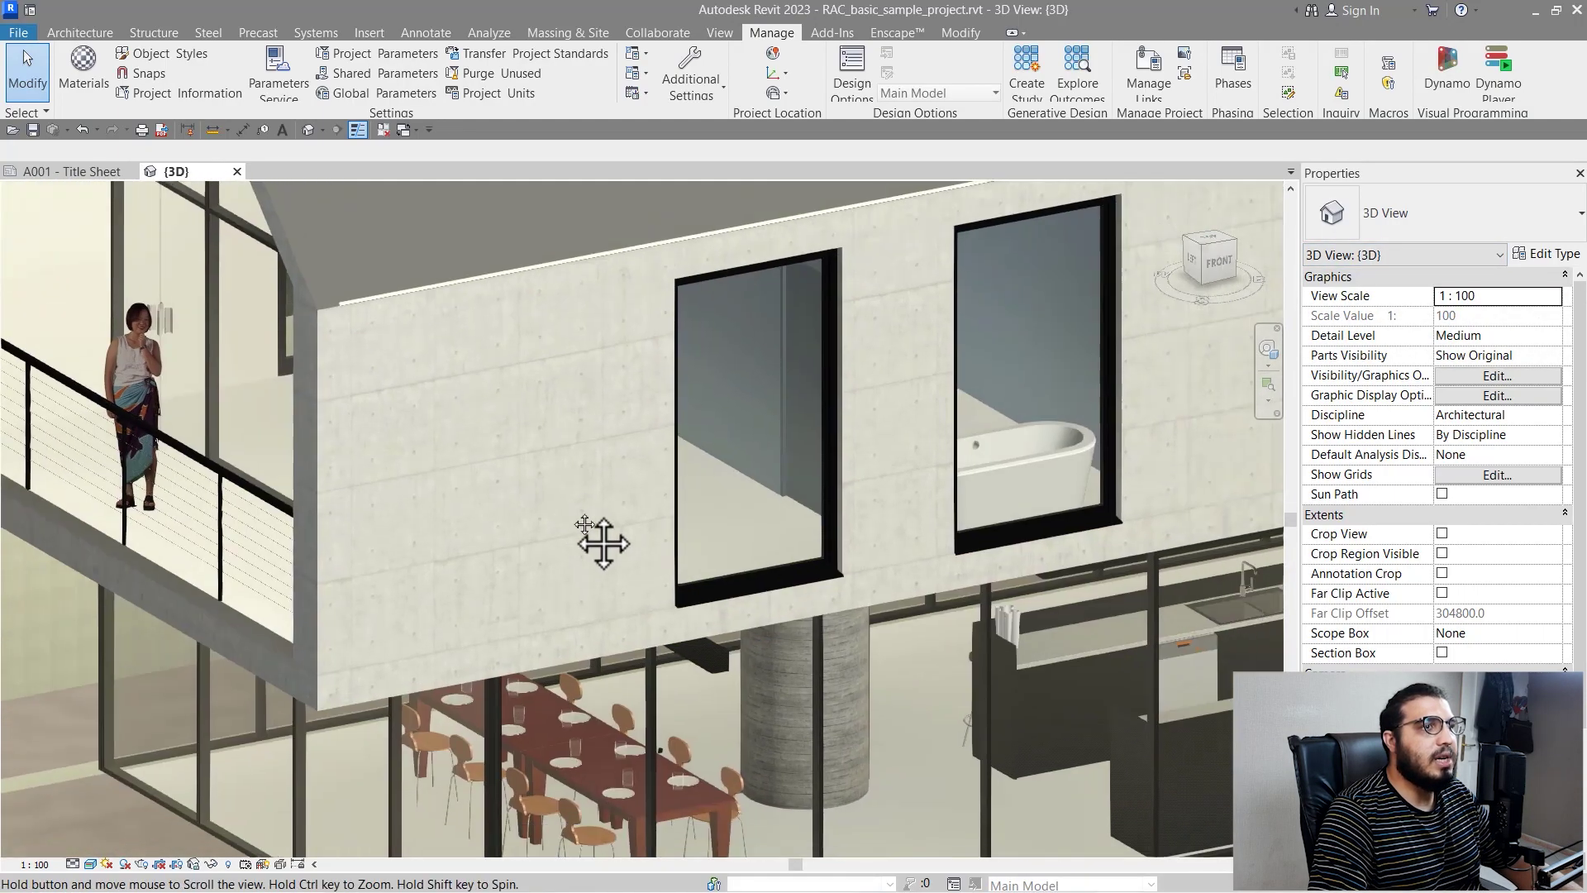
{"action": "scroll", "coordinate": [389, 603], "scroll_direction": "up", "scroll_amount": 5}
{"action": "scroll", "coordinate": [807, 723], "scroll_direction": "down", "scroll_amount": 2}
{"action": "scroll", "coordinate": [521, 578], "scroll_direction": "up", "scroll_amount": 2}
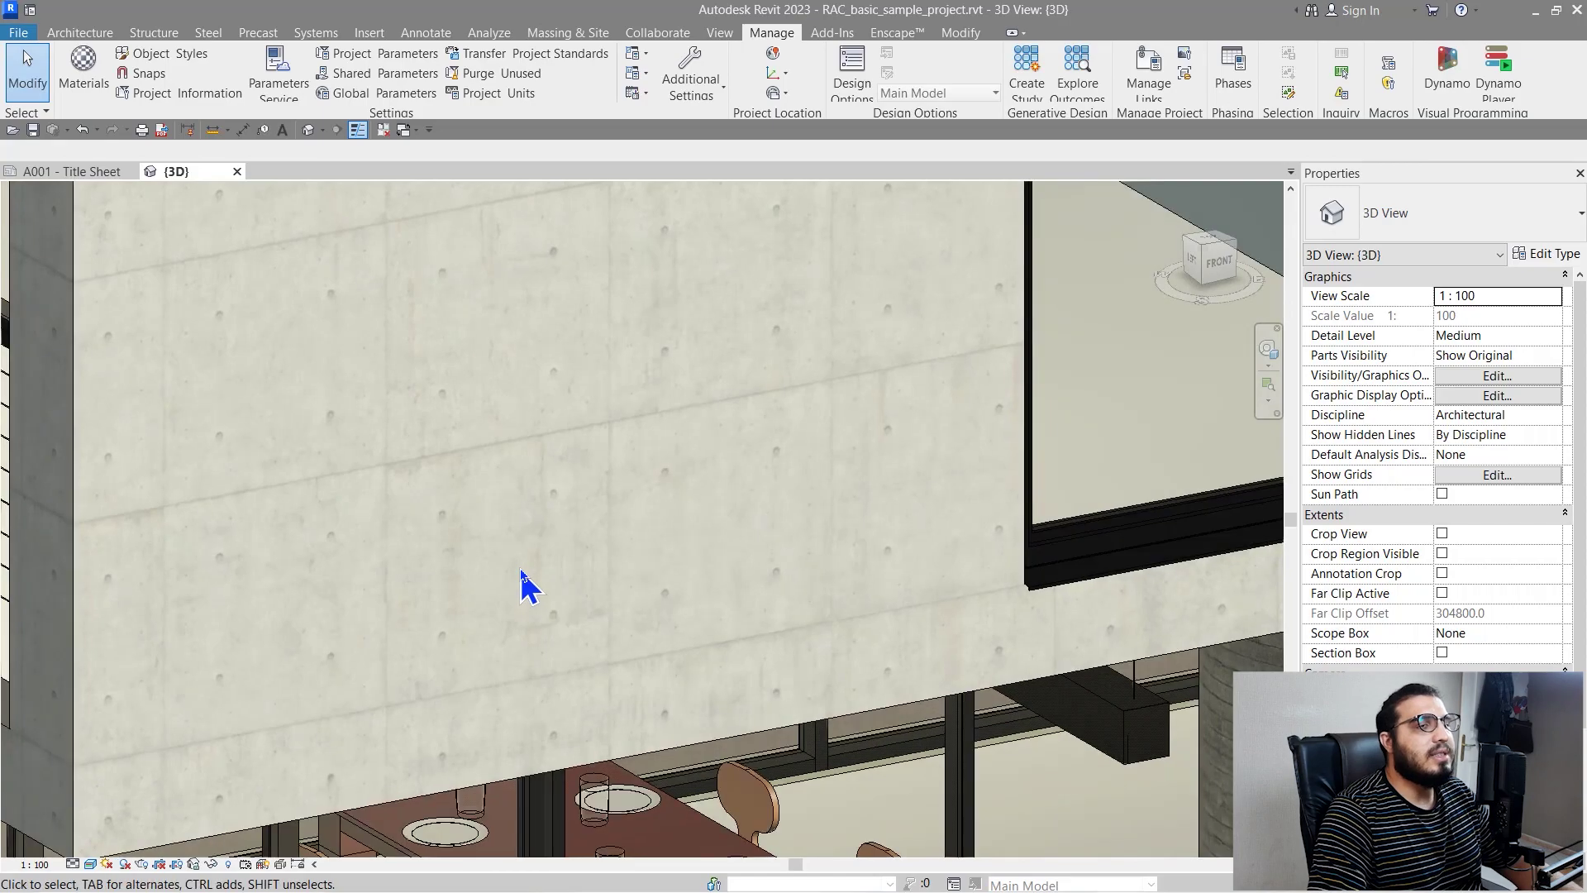
{"action": "scroll", "coordinate": [521, 578], "scroll_direction": "down", "scroll_amount": 4}
{"action": "middle_click_drag", "start_coordinate": [507, 573], "coordinate": [532, 521]}
{"action": "scroll", "coordinate": [514, 507], "scroll_direction": "up", "scroll_amount": 4}
{"action": "scroll", "coordinate": [529, 512], "scroll_direction": "up", "scroll_amount": 1}
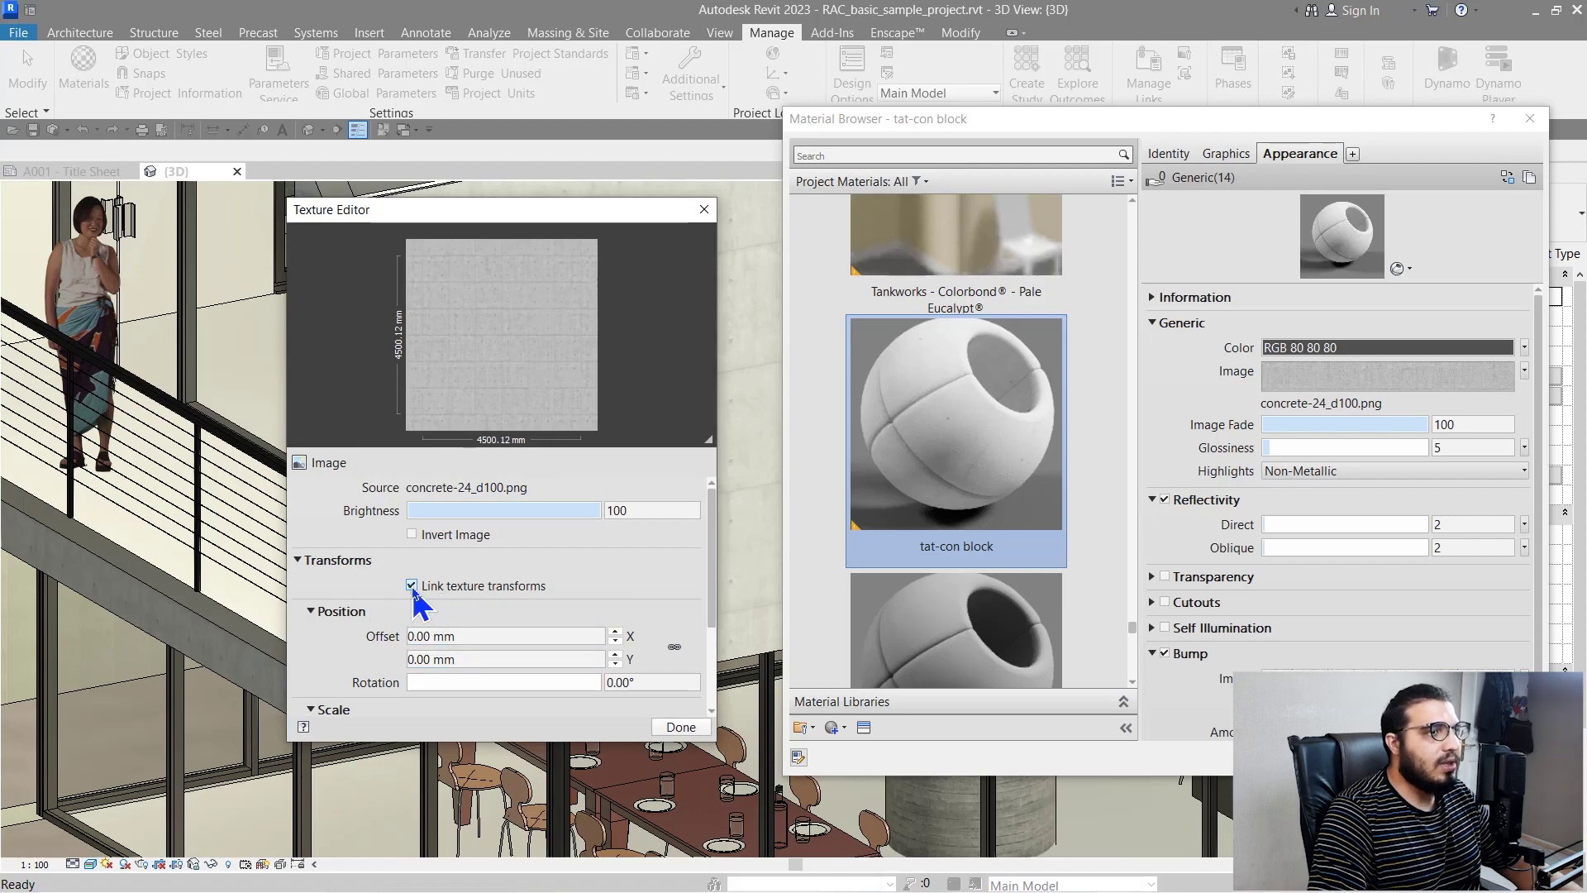
Step: Link texture transforms for the concrete and bump images, set the sample size of concrete-24_b005.png to 4500 mm, and accept the material
{"action": "left_click", "coordinate": [681, 727]}
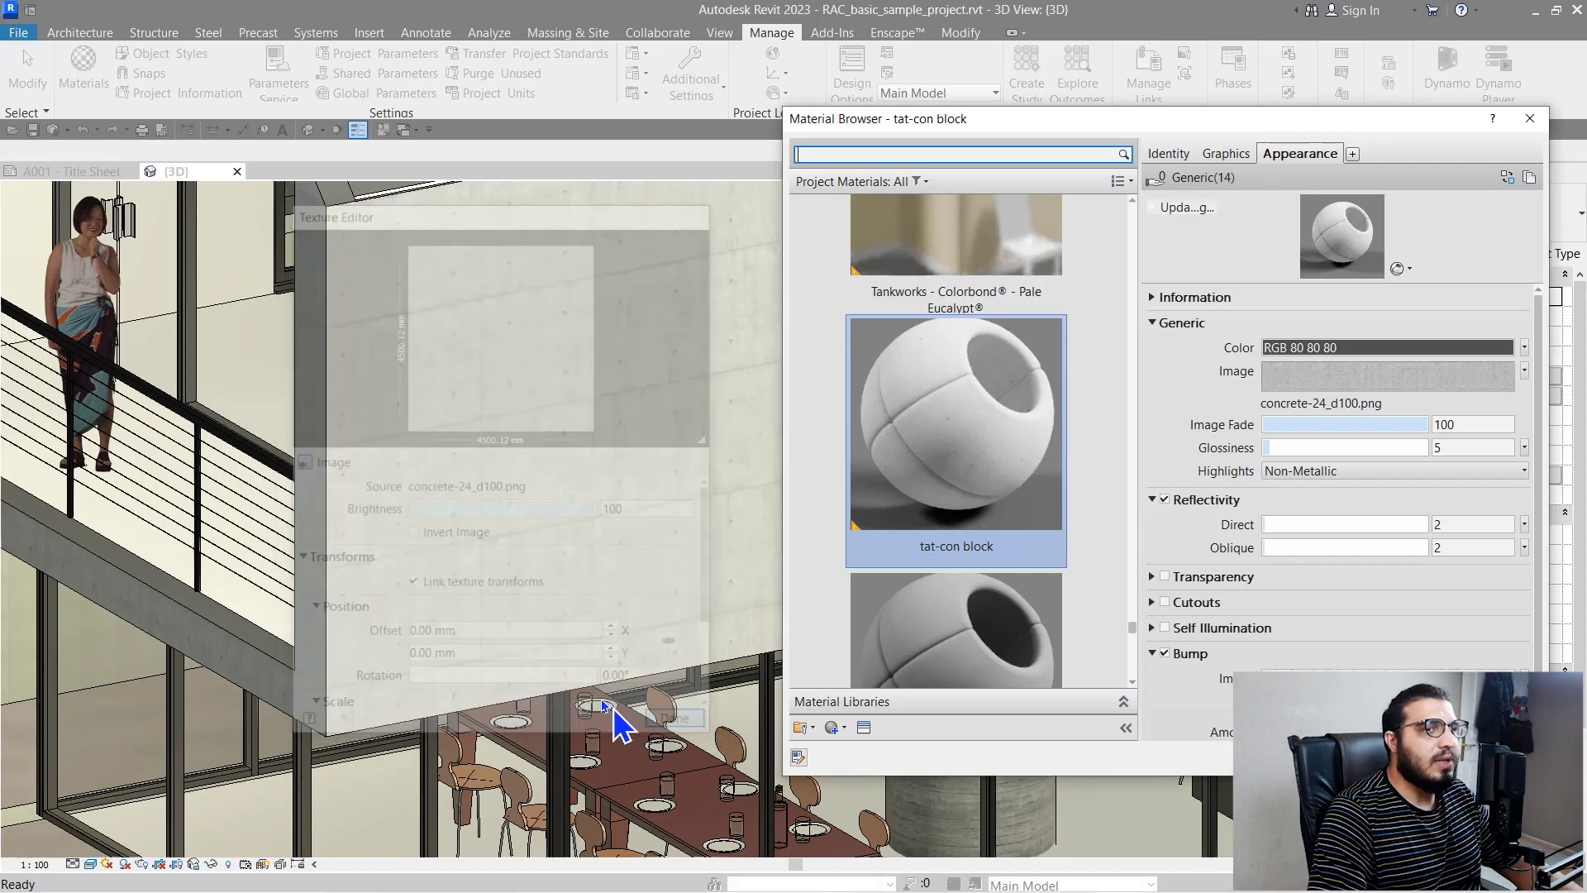
{"action": "scroll", "coordinate": [1212, 624], "scroll_direction": "down", "scroll_amount": 1}
{"action": "left_click", "coordinate": [1293, 636]}
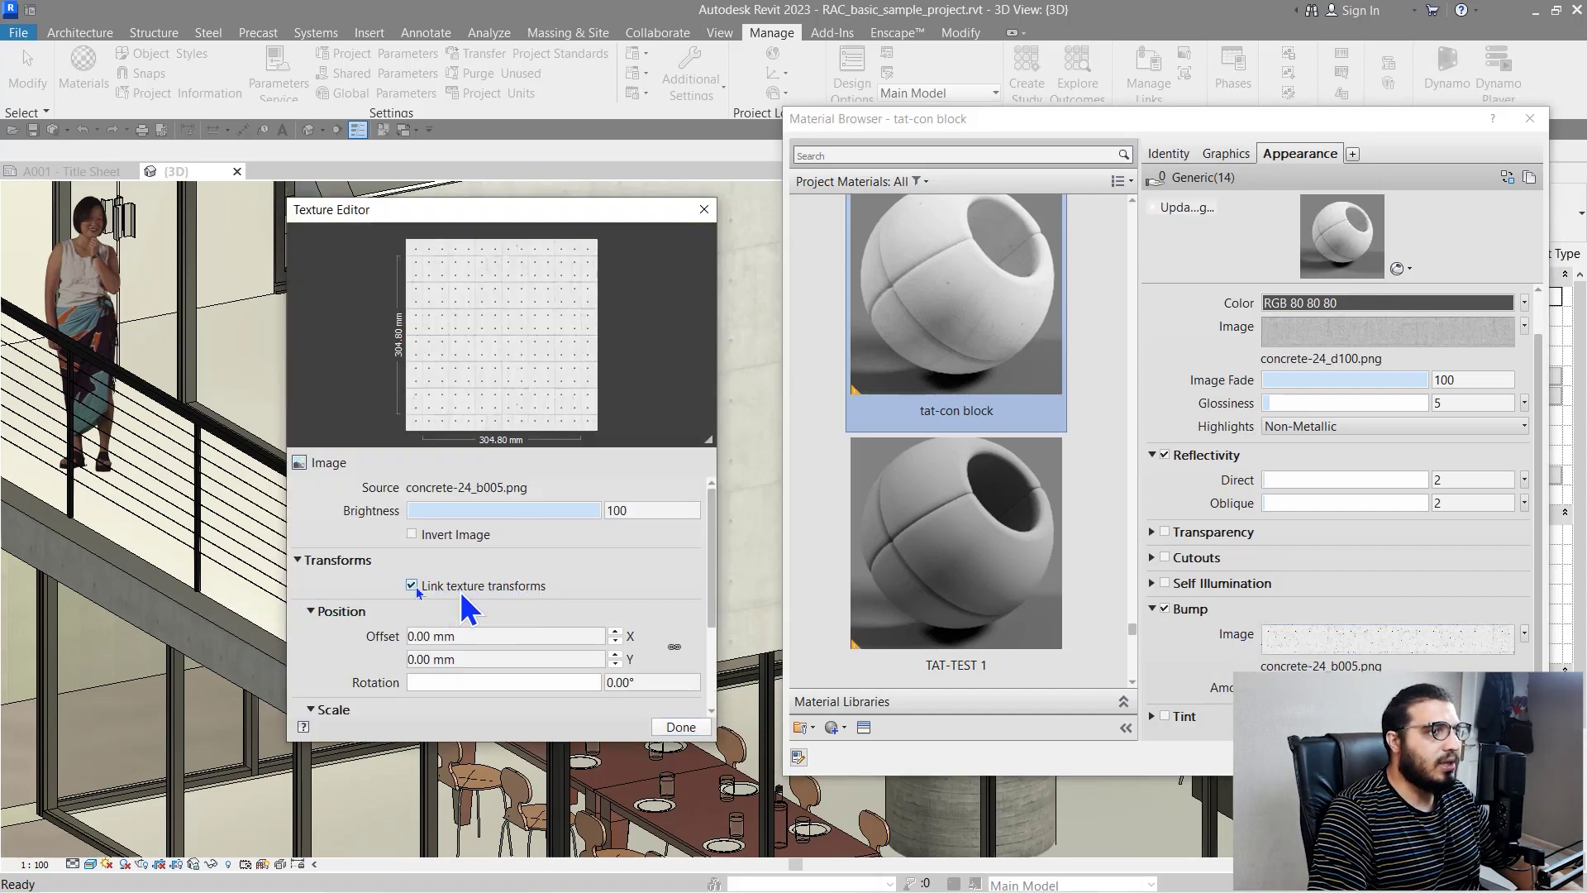
{"action": "scroll", "coordinate": [338, 588], "scroll_direction": "down", "scroll_amount": 3}
{"action": "left_click", "coordinate": [511, 604]}
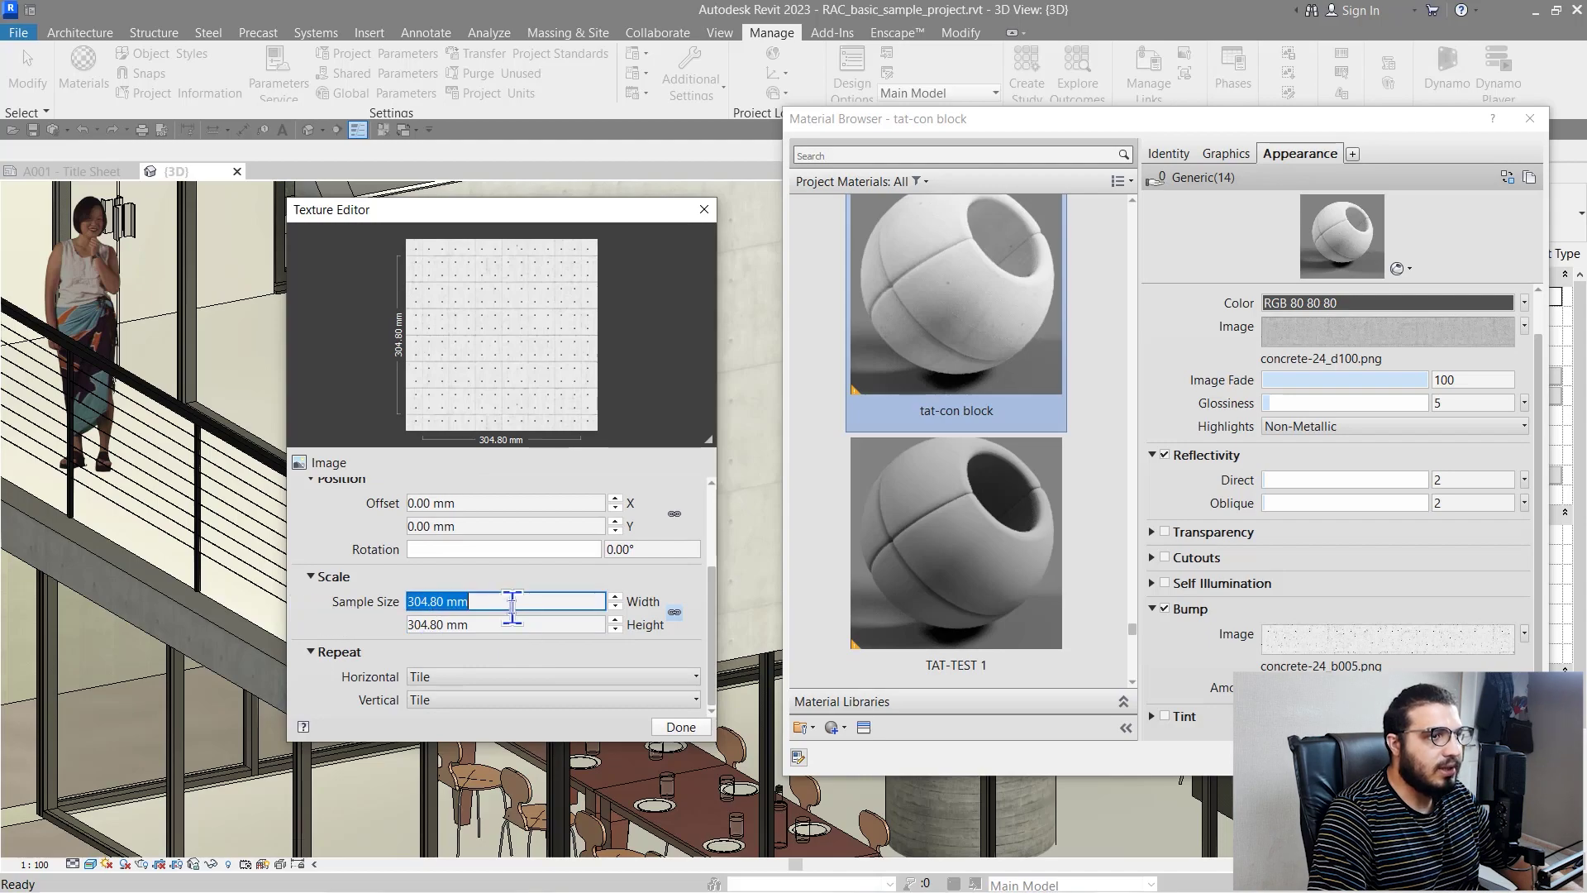
{"action": "type", "text": "4500"}
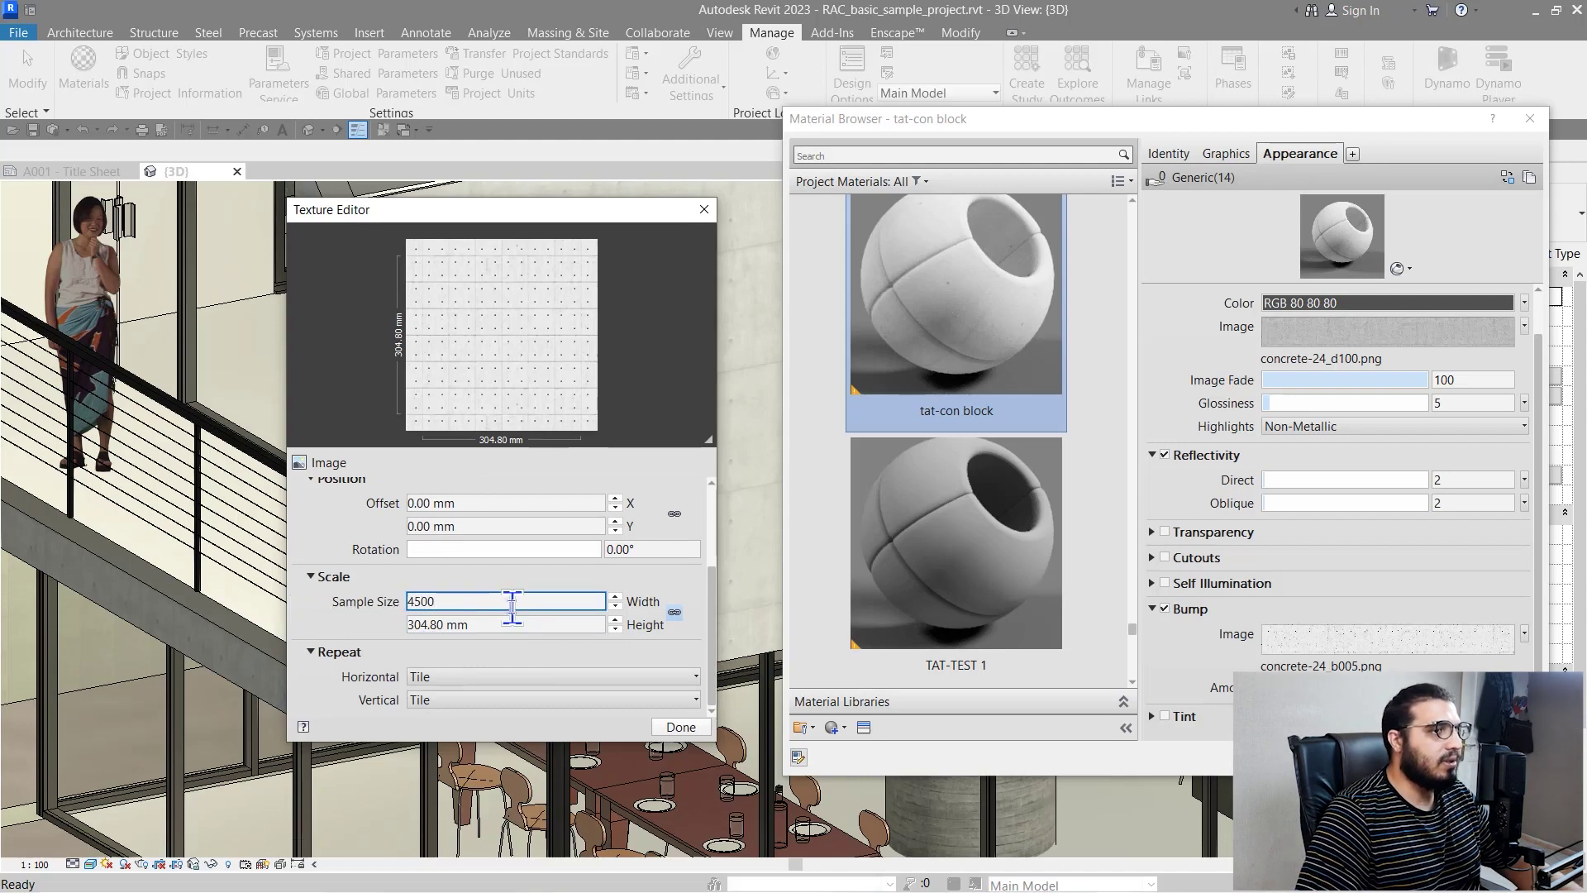
{"action": "key", "text": "Return"}
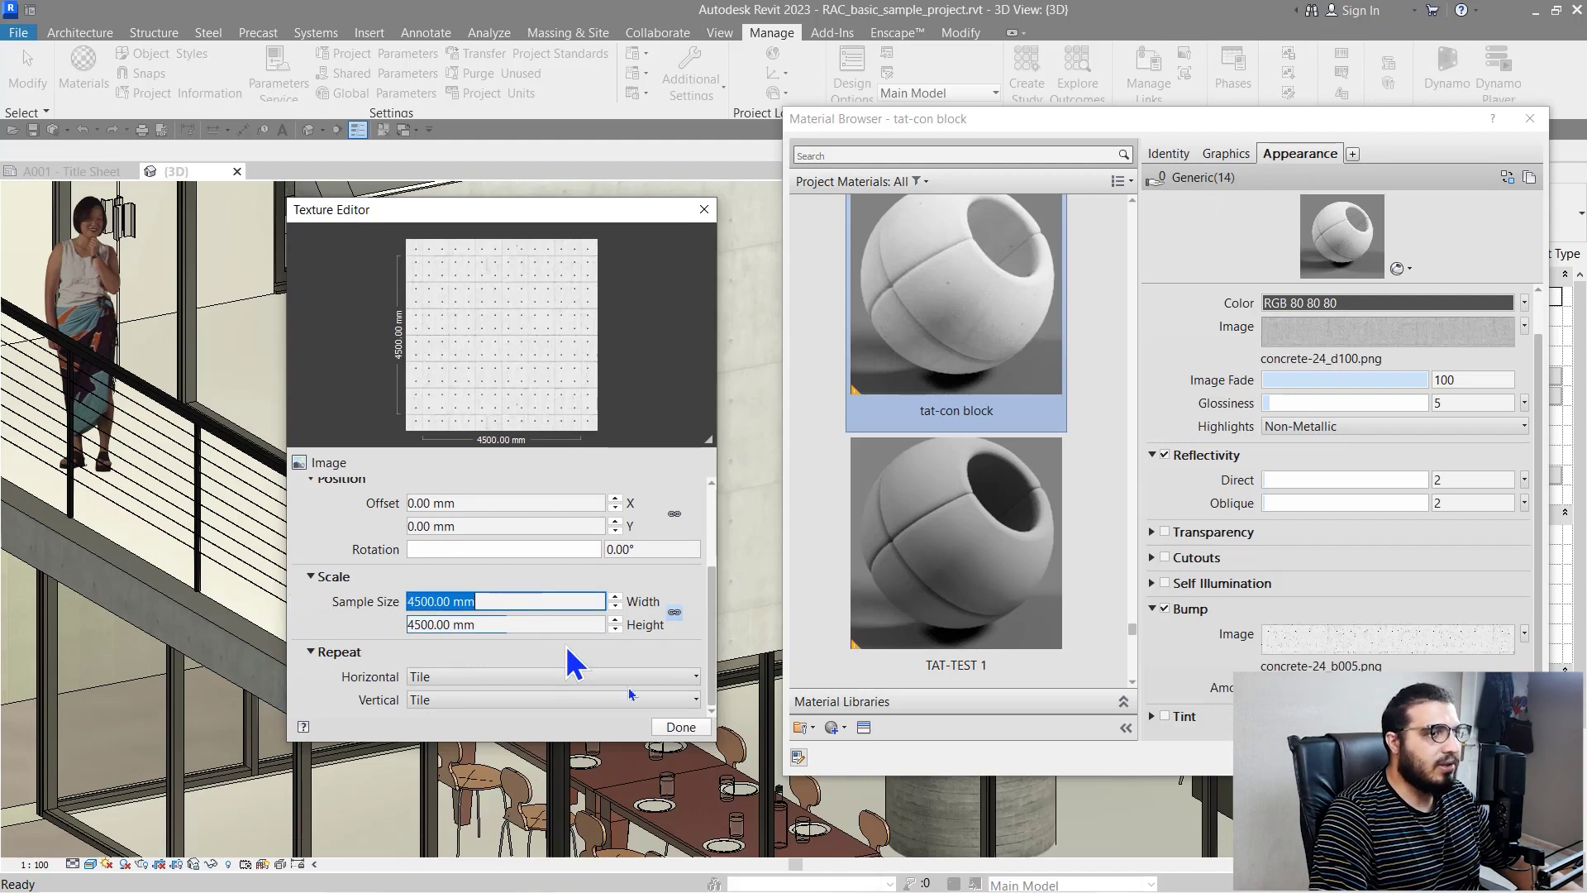
{"action": "left_click", "coordinate": [681, 728]}
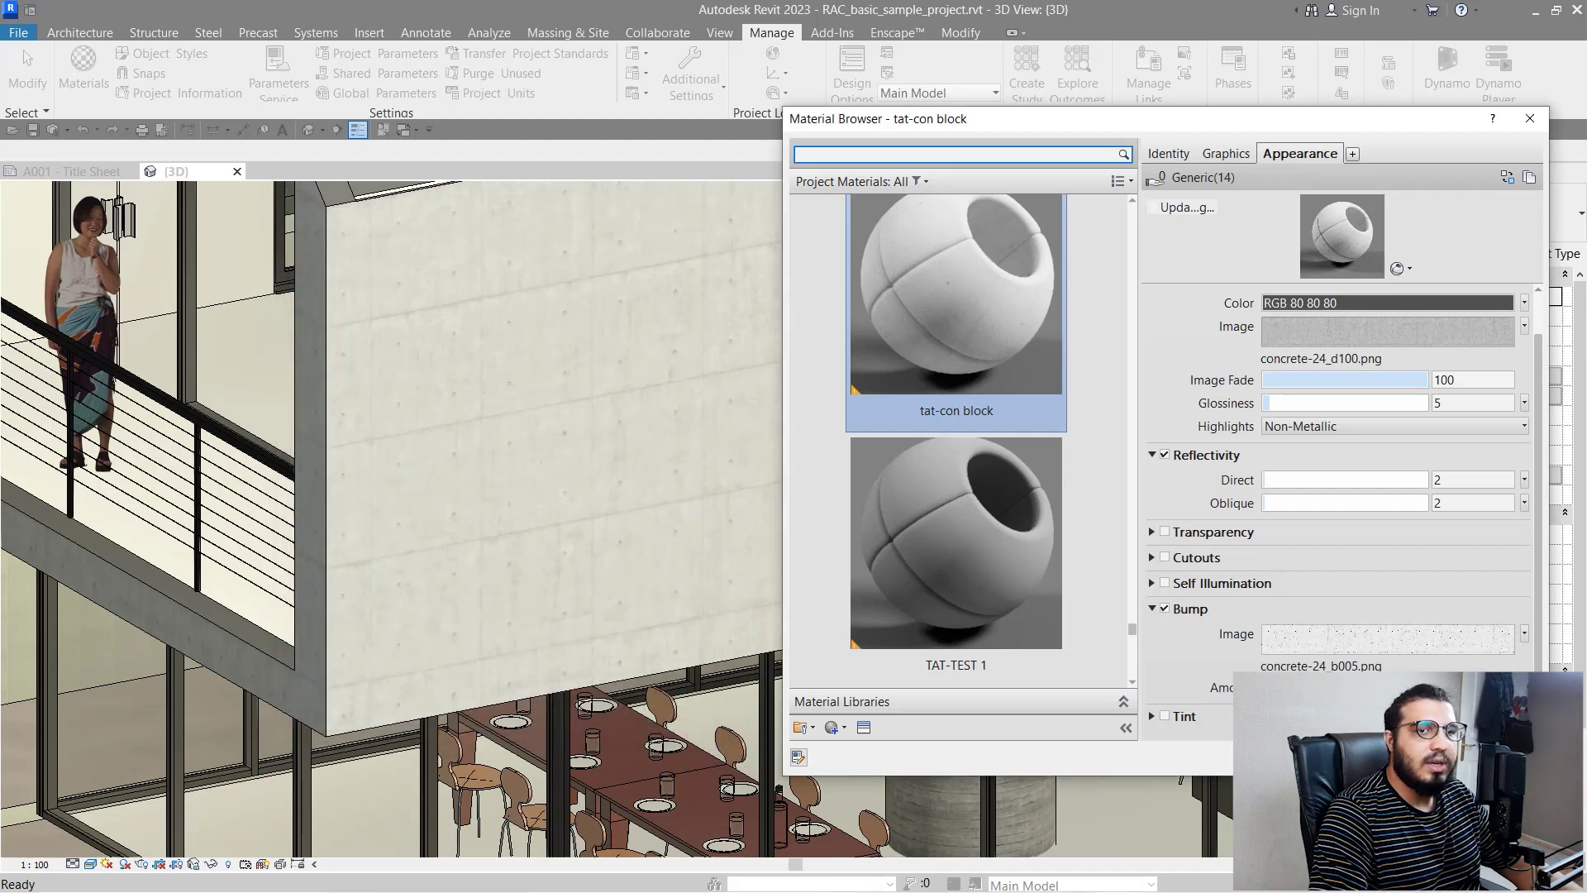
{"action": "left_click", "coordinate": [1416, 759]}
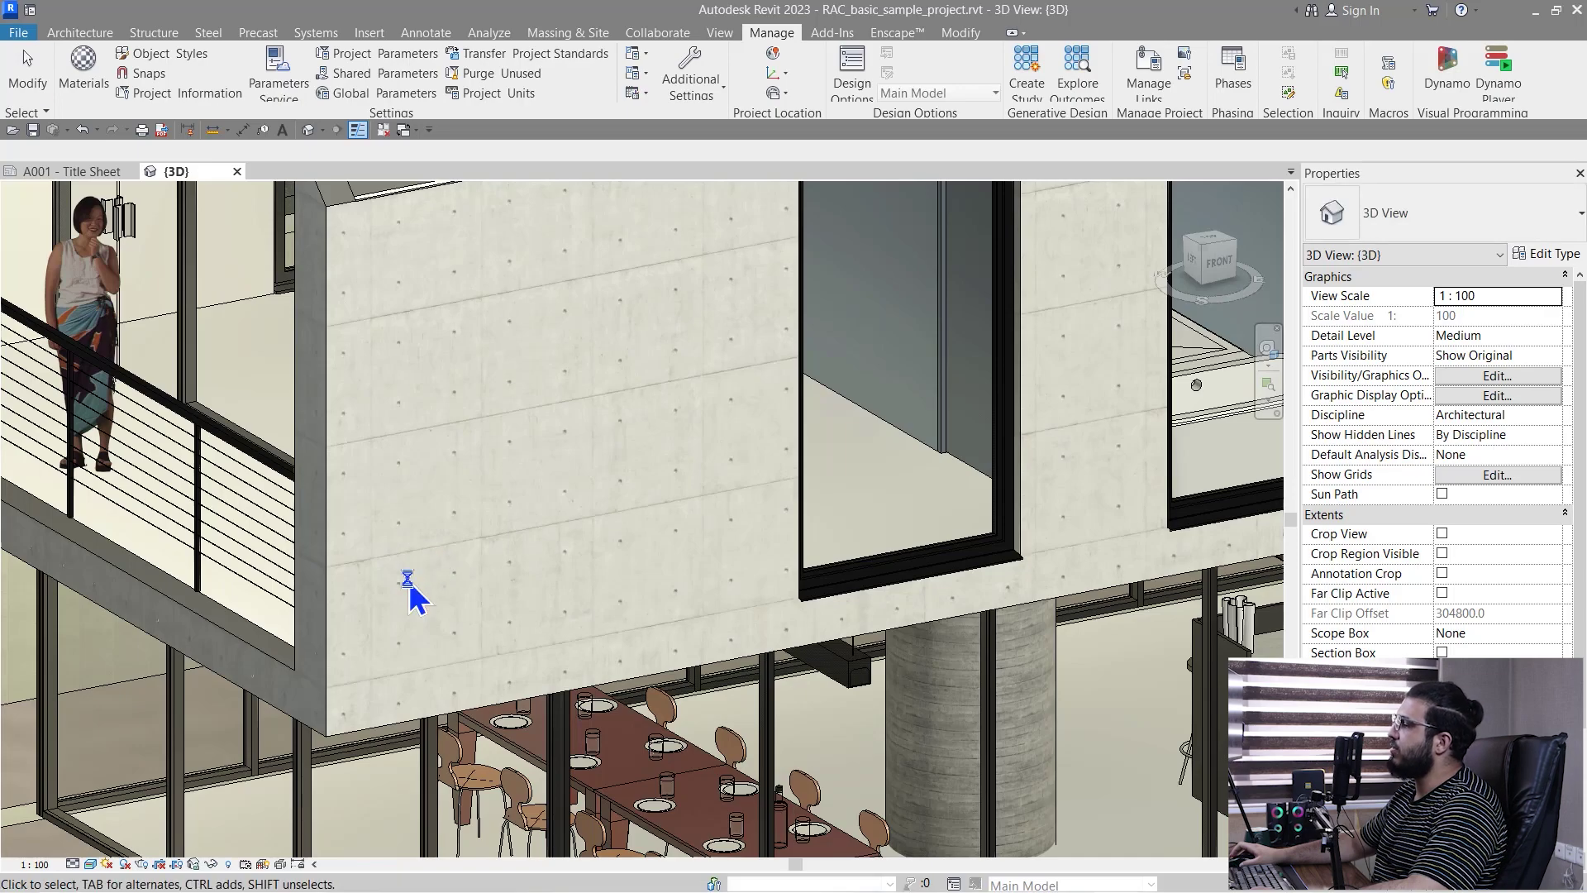
Step: Inspect how the bump marks align with the concrete texture on the upper exterior wall
{"action": "scroll", "coordinate": [410, 588], "scroll_direction": "up", "scroll_amount": 8}
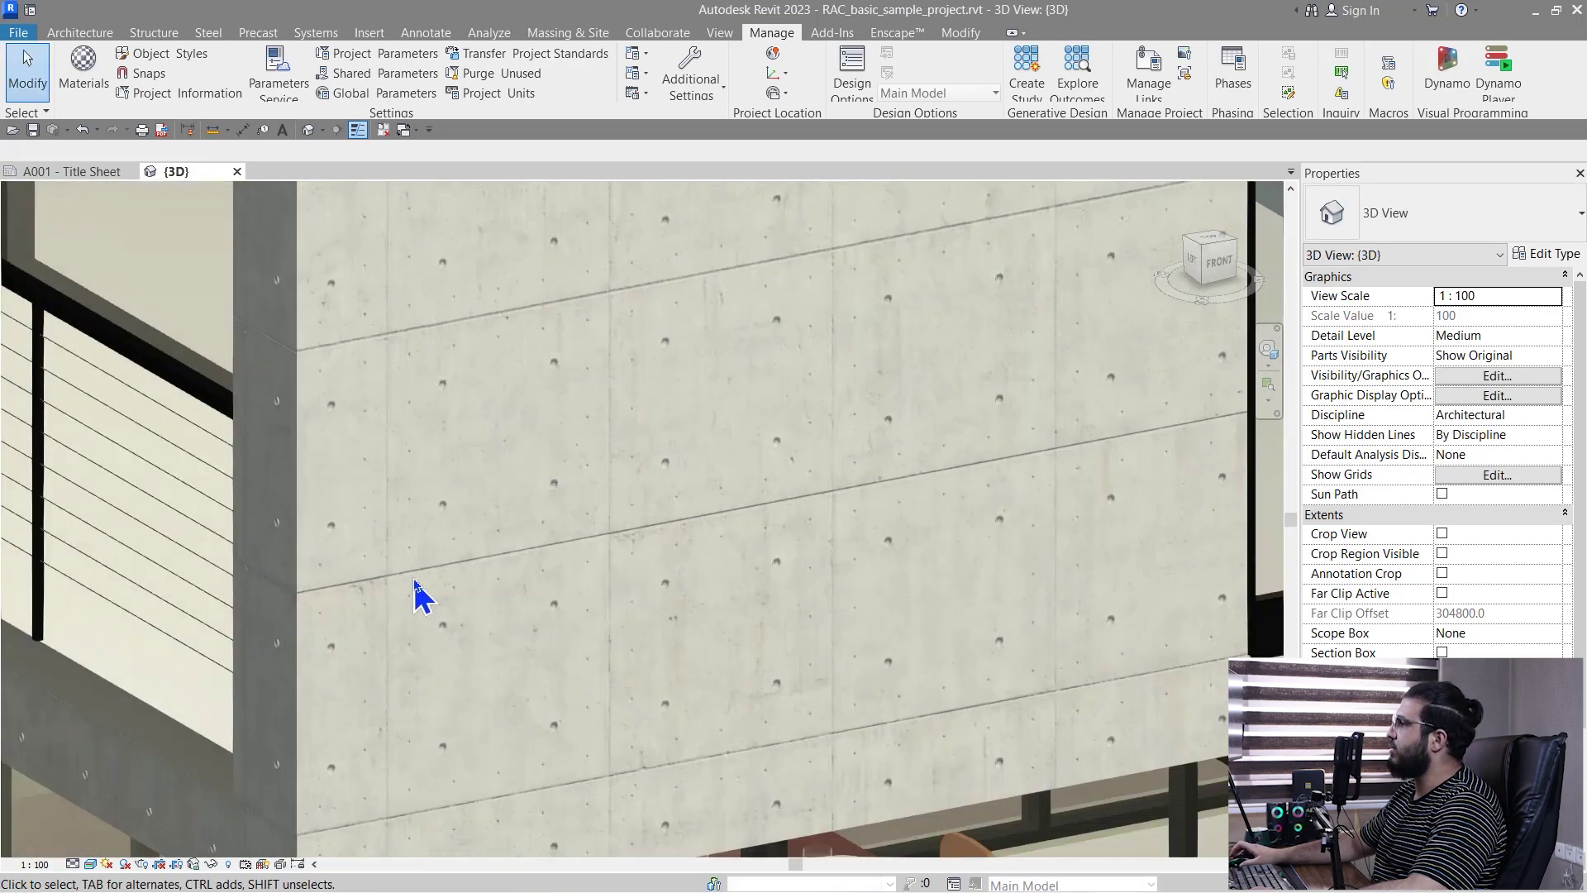
{"action": "scroll", "coordinate": [422, 595], "scroll_direction": "down", "scroll_amount": 10}
{"action": "scroll", "coordinate": [549, 608], "scroll_direction": "up", "scroll_amount": 4}
{"action": "scroll", "coordinate": [656, 603], "scroll_direction": "down", "scroll_amount": 2}
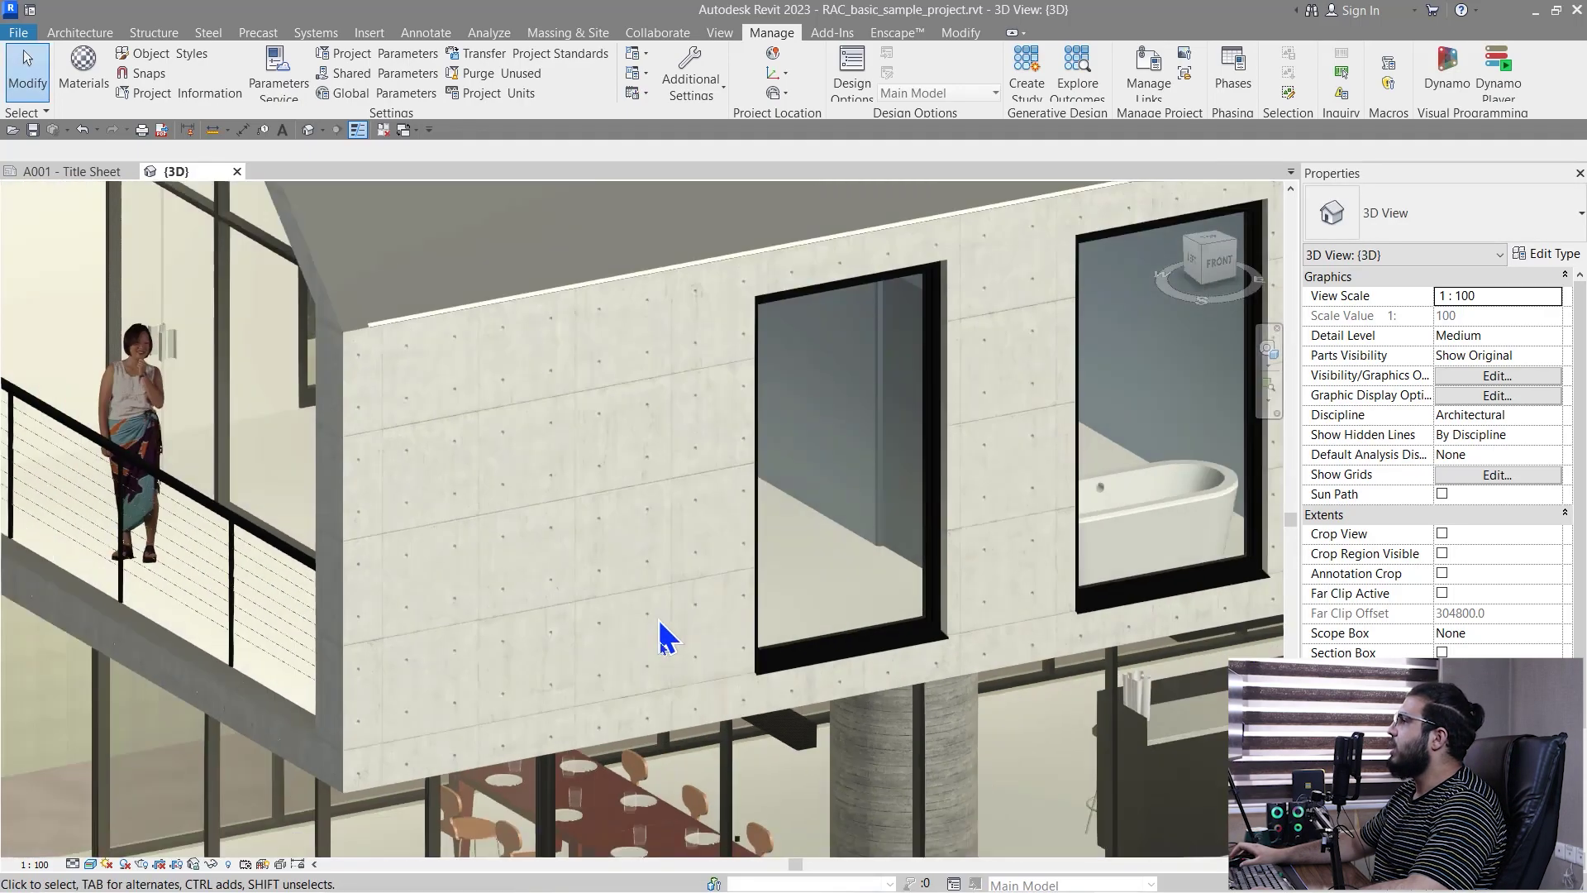
Step: Start Enscape for the 3D view and examine the rendered concrete texture on the upper exterior wall
{"action": "middle_click_drag", "start_coordinate": [661, 636], "coordinate": [843, 213]}
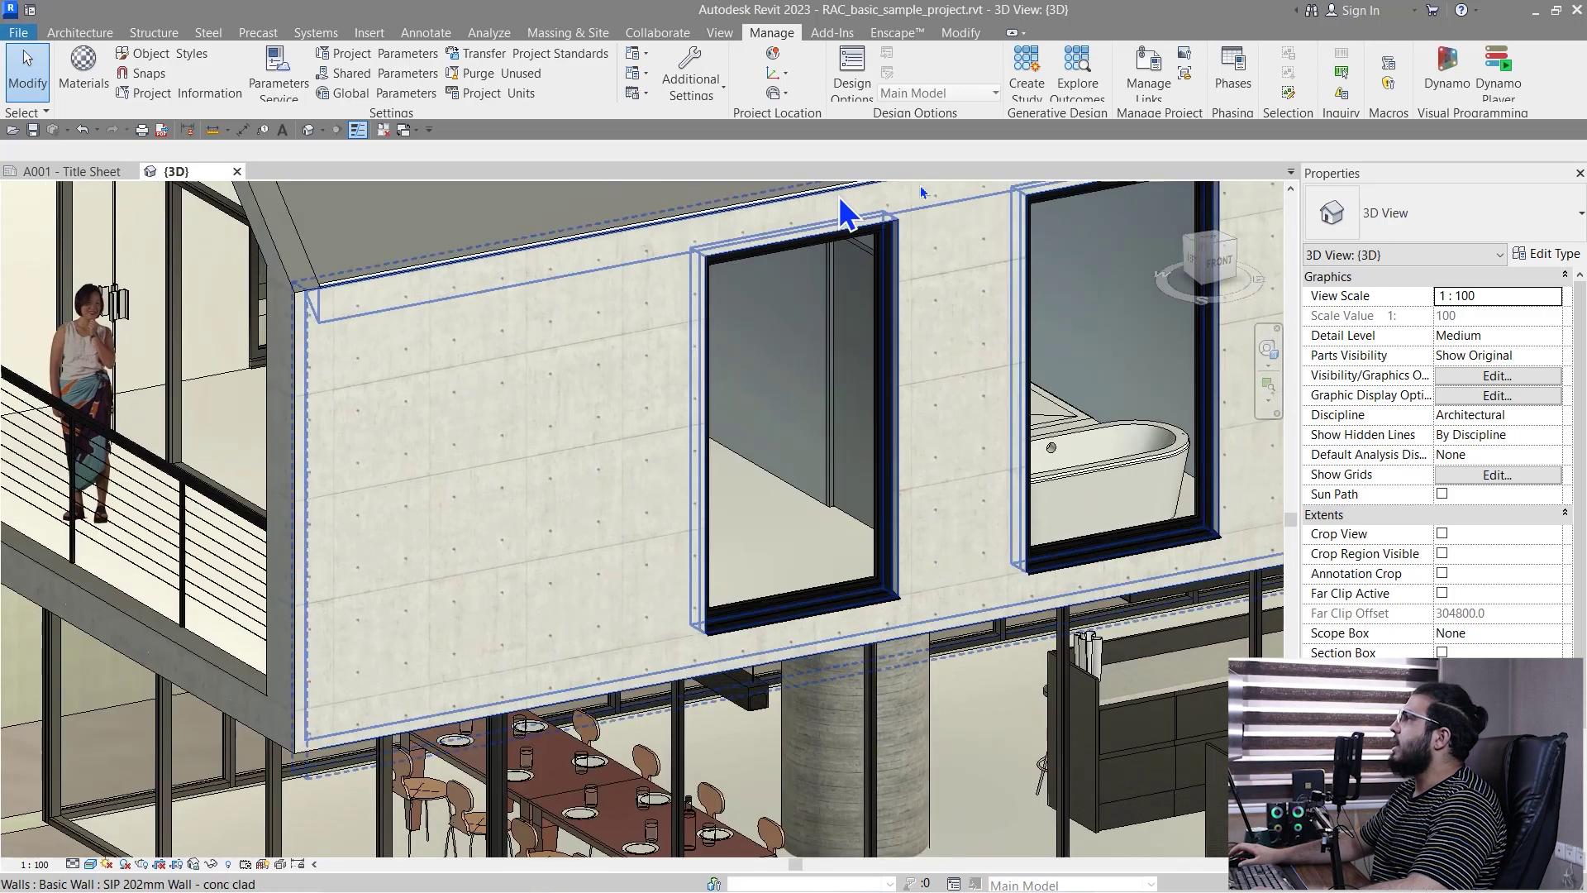
{"action": "left_click", "coordinate": [899, 33]}
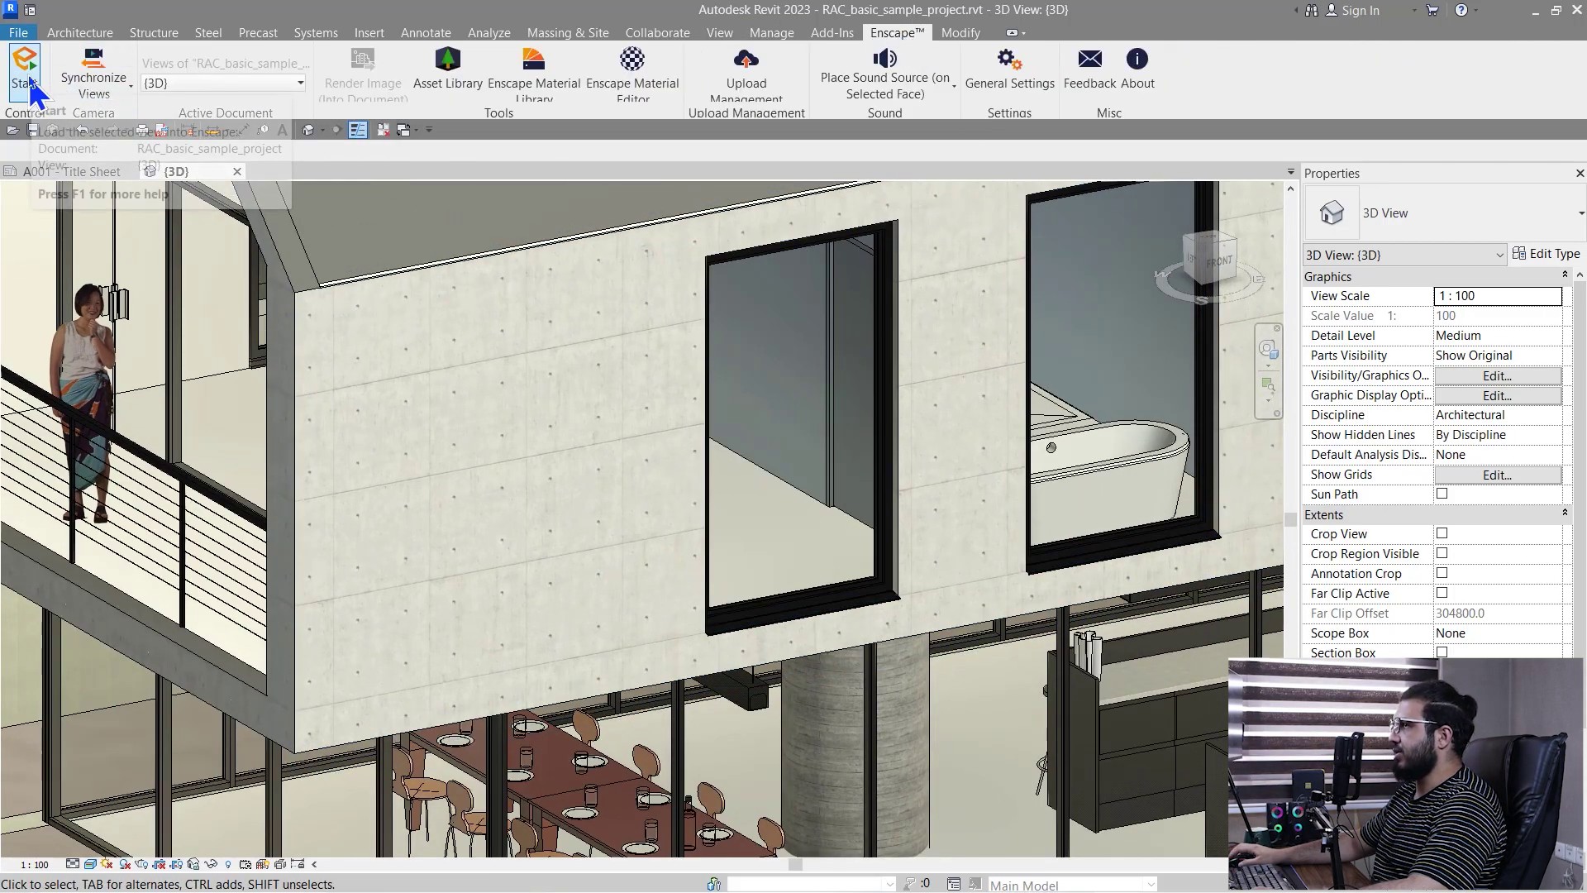
{"action": "left_click", "coordinate": [25, 79]}
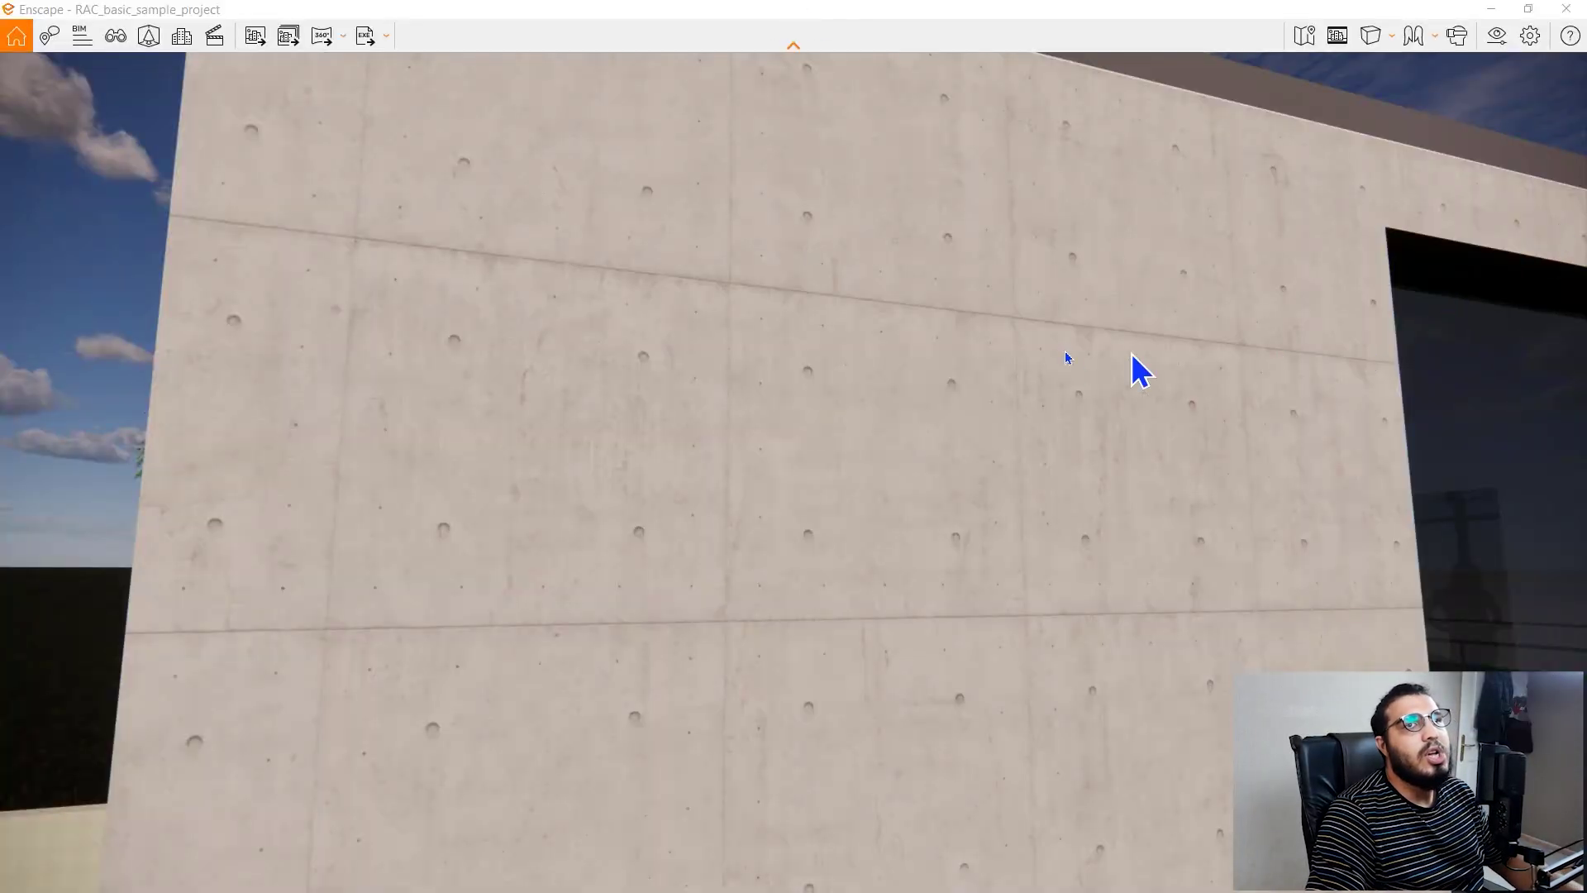
{"action": "left_click_drag", "start_coordinate": [1133, 356], "coordinate": [1098, 450]}
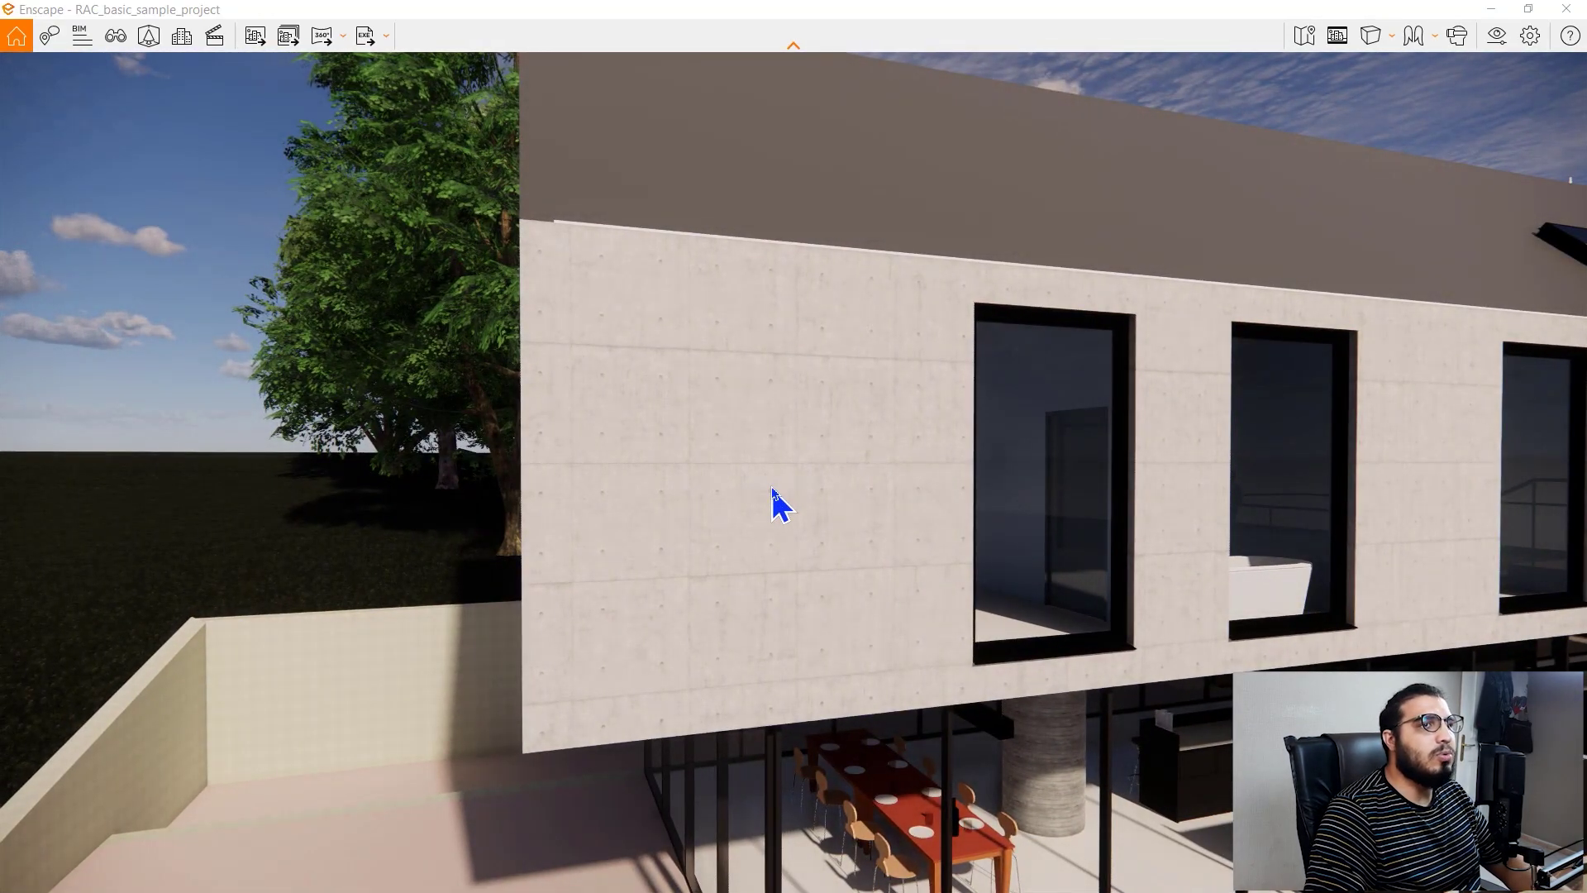
Step: Switch back to Revit and open the material of the 50 mm top structure layer in the Concrete-Domestic 425mm floor's assembly
{"action": "left_click", "coordinate": [1498, 9]}
{"action": "scroll", "coordinate": [744, 567], "scroll_direction": "down", "scroll_amount": 5}
{"action": "scroll", "coordinate": [539, 734], "scroll_direction": "up", "scroll_amount": 8}
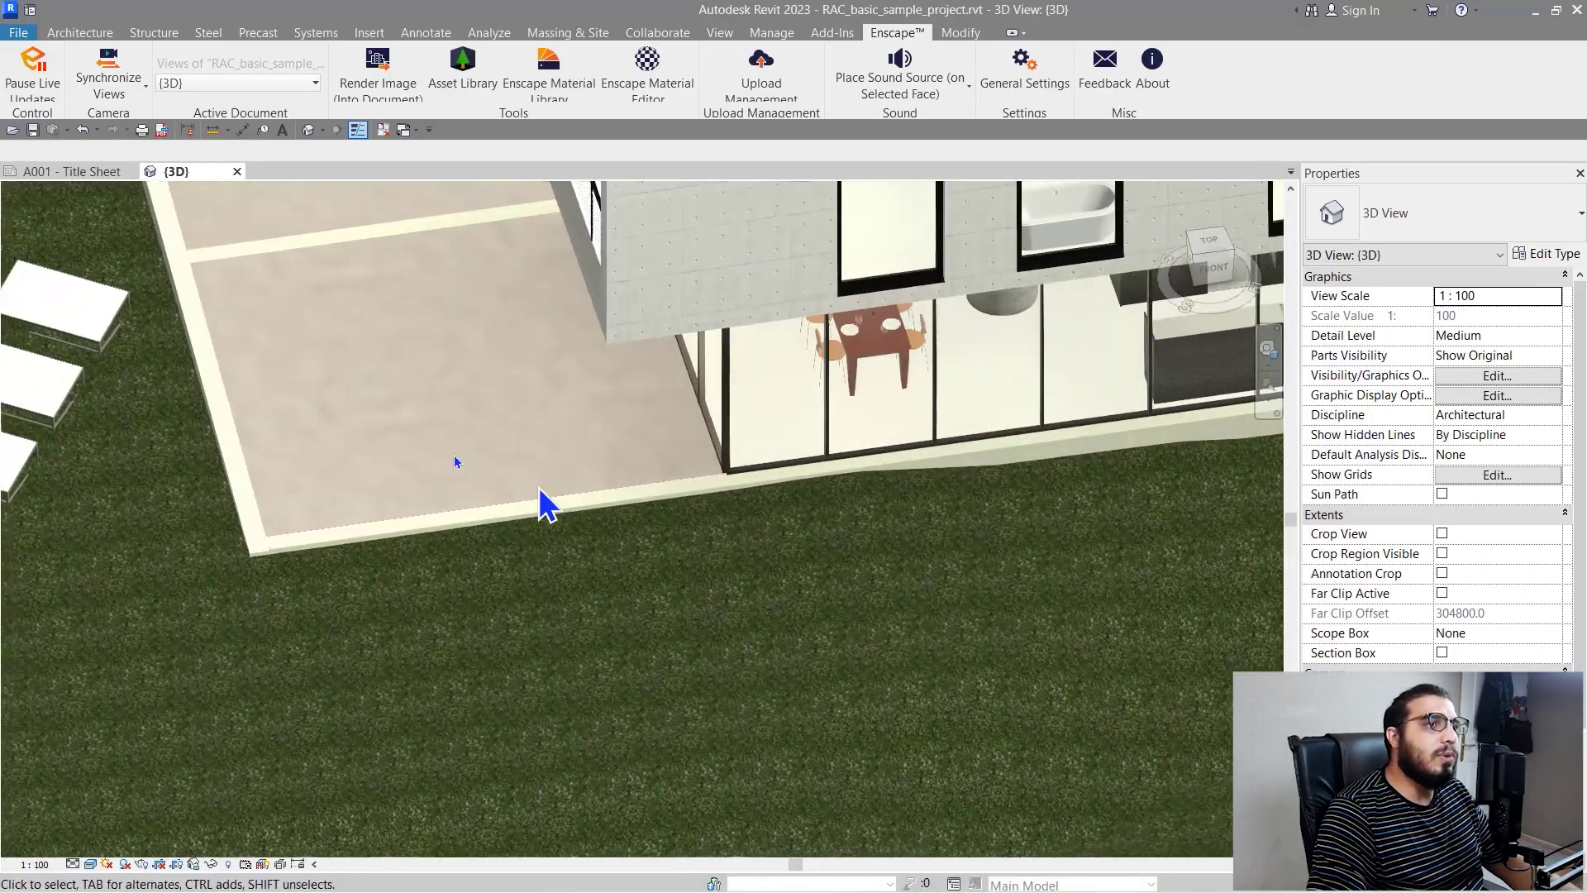
{"action": "scroll", "coordinate": [456, 467], "scroll_direction": "up", "scroll_amount": 5}
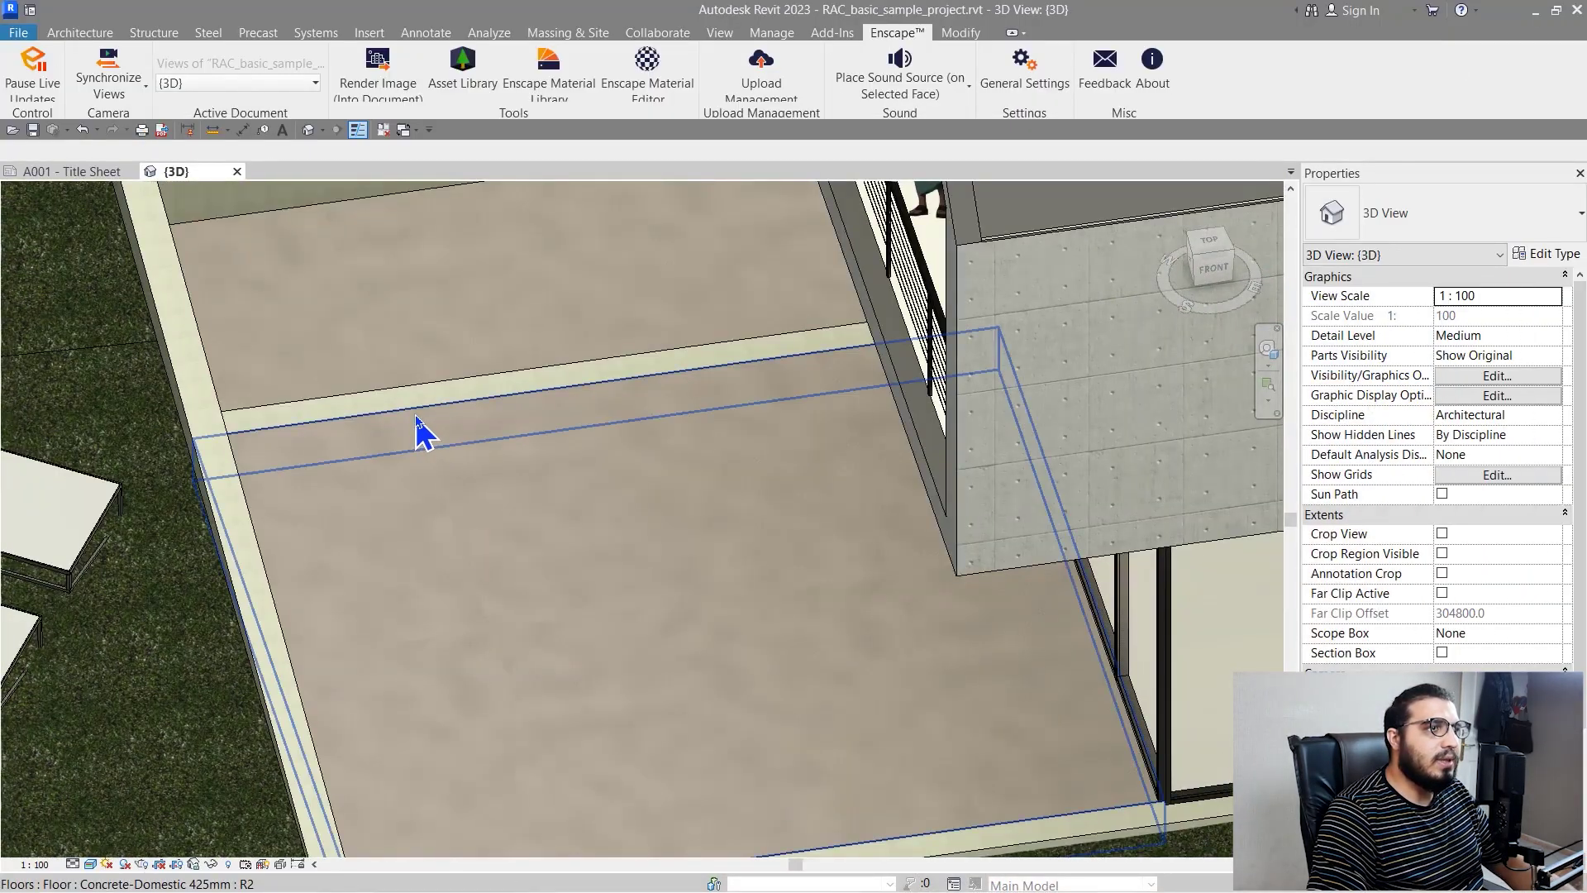
{"action": "left_click", "coordinate": [420, 427]}
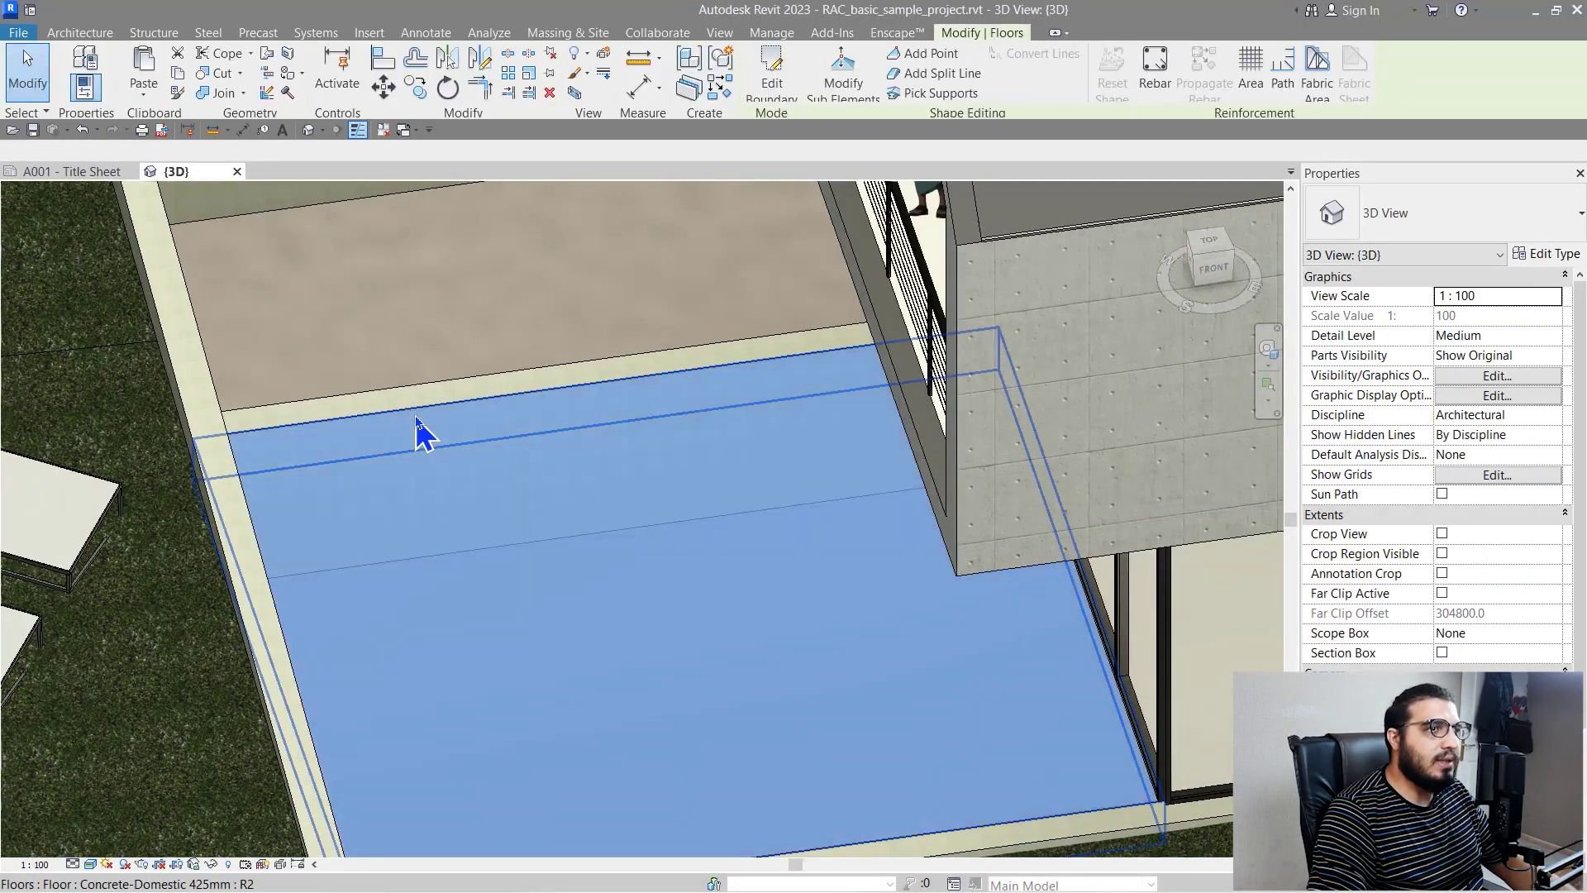
{"action": "left_click", "coordinate": [1530, 261]}
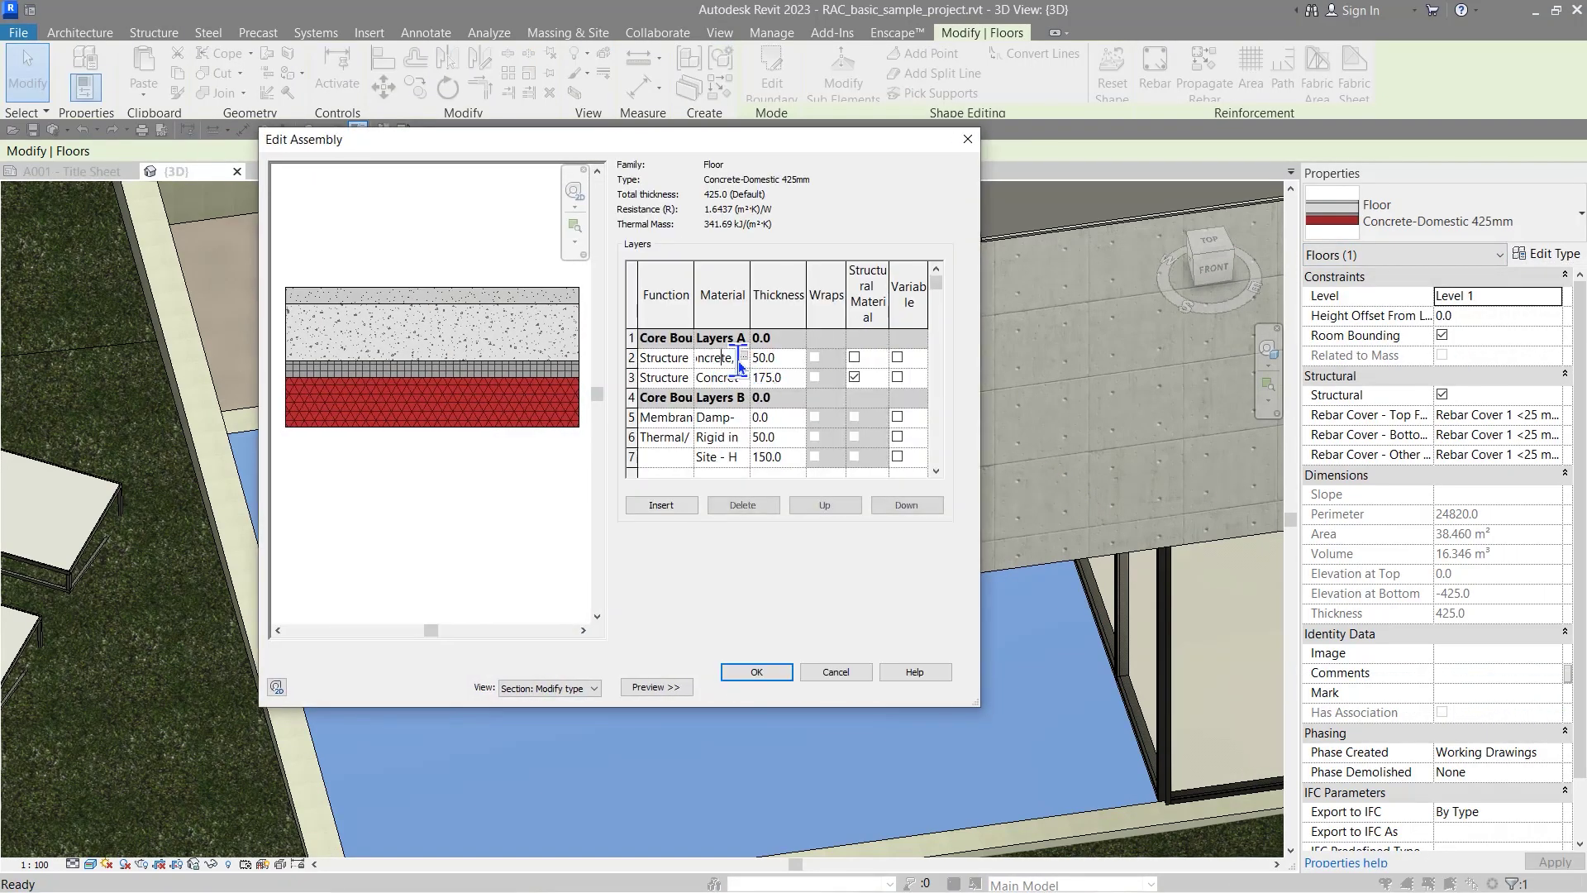
{"action": "left_click", "coordinate": [742, 357]}
{"action": "left_click_drag", "start_coordinate": [1149, 142], "coordinate": [641, 146]}
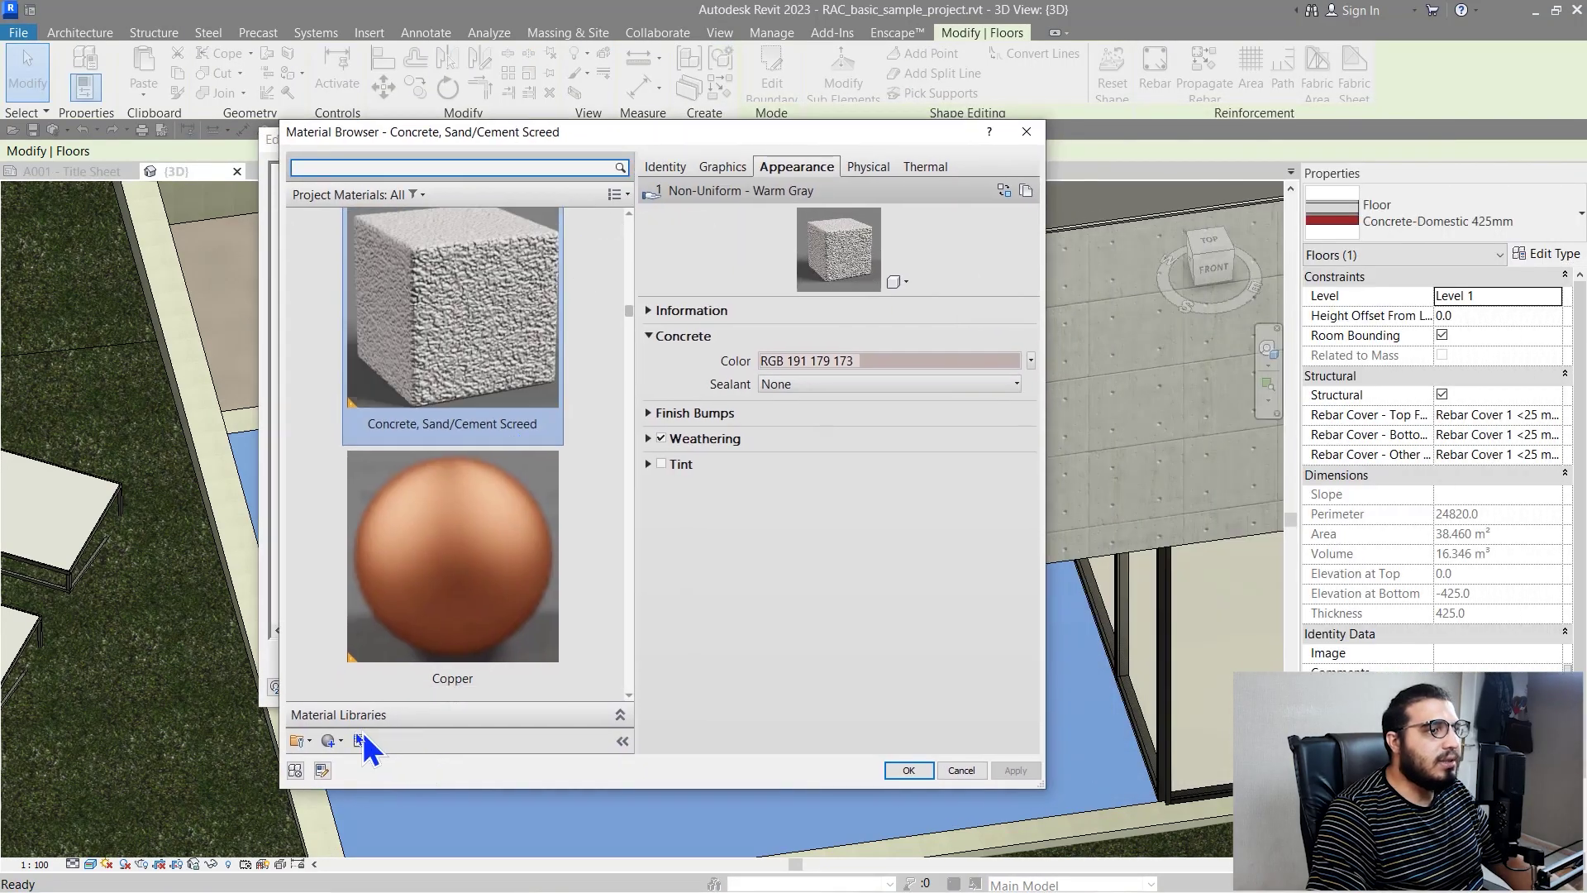
Step: Create a new material in the Material Browser and rename it TAT-WOOD
{"action": "left_click", "coordinate": [365, 736]}
{"action": "left_click", "coordinate": [368, 765]}
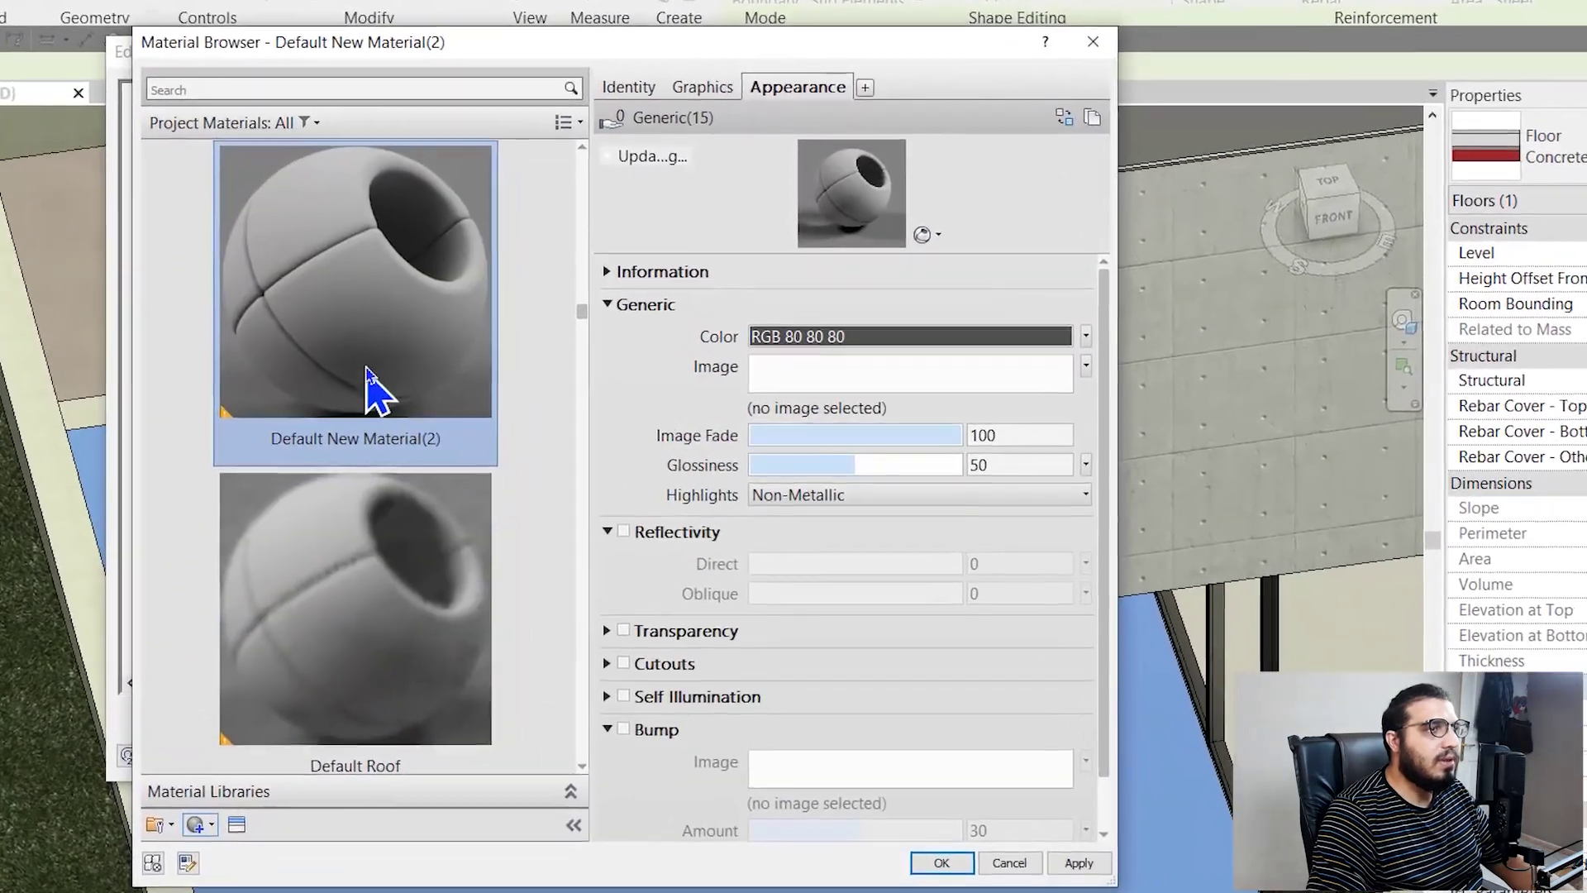
{"action": "right_click", "coordinate": [352, 331]}
{"action": "left_click", "coordinate": [486, 445]}
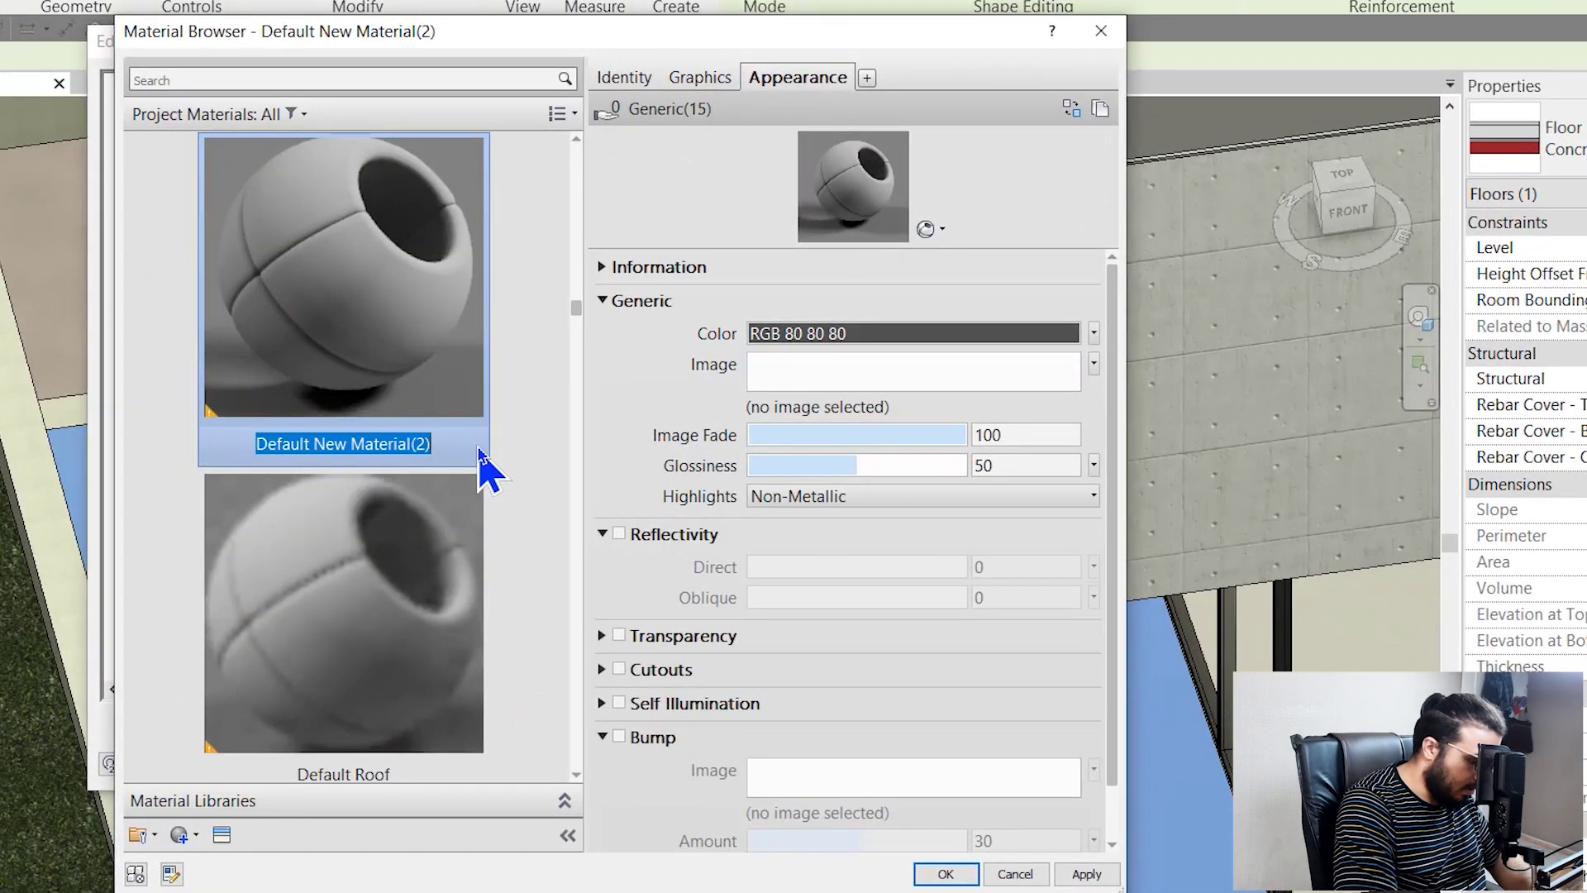
{"action": "type", "text": "TAT-W"}
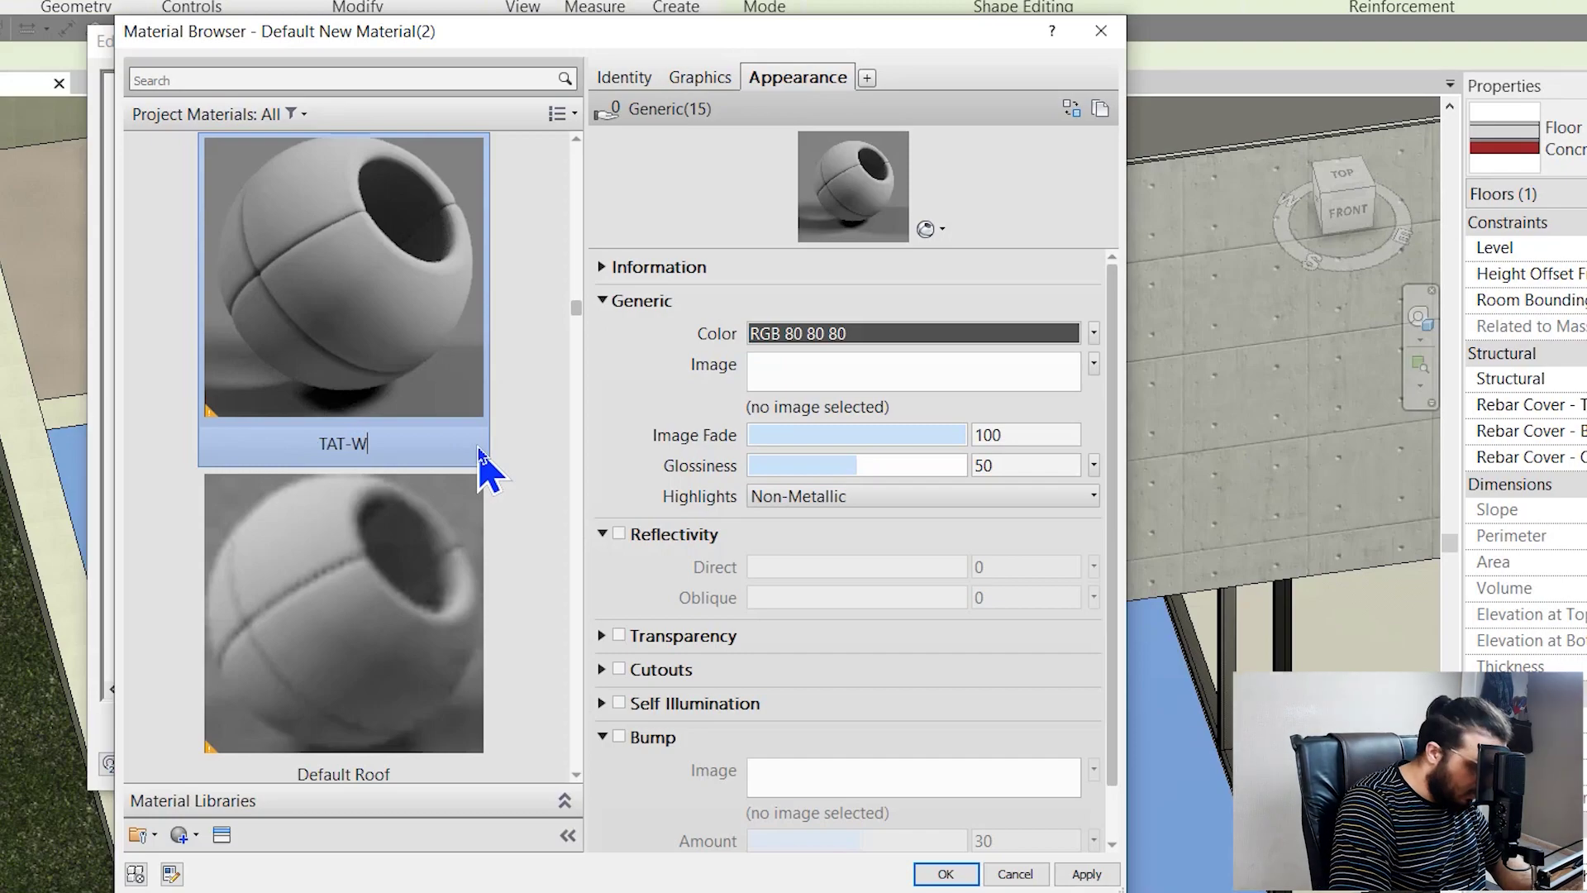
{"action": "type", "text": "OOD"}
{"action": "key", "text": "Return"}
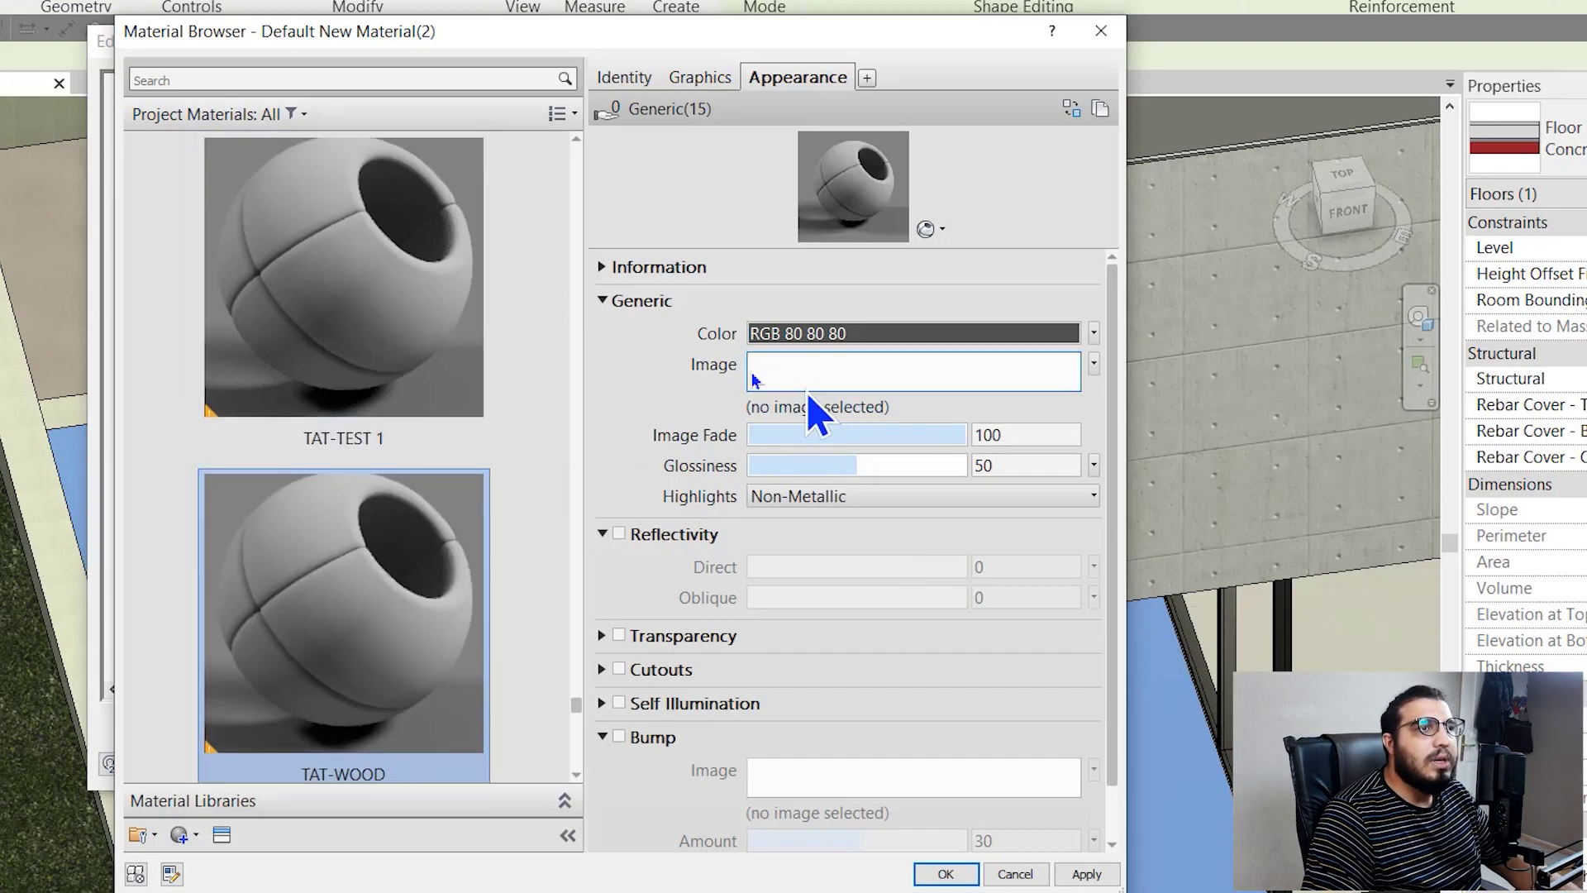
Step: Load wood-03_d.png as the TAT-WOOD appearance image, link its texture transforms and change its sample size
{"action": "left_click", "coordinate": [754, 377]}
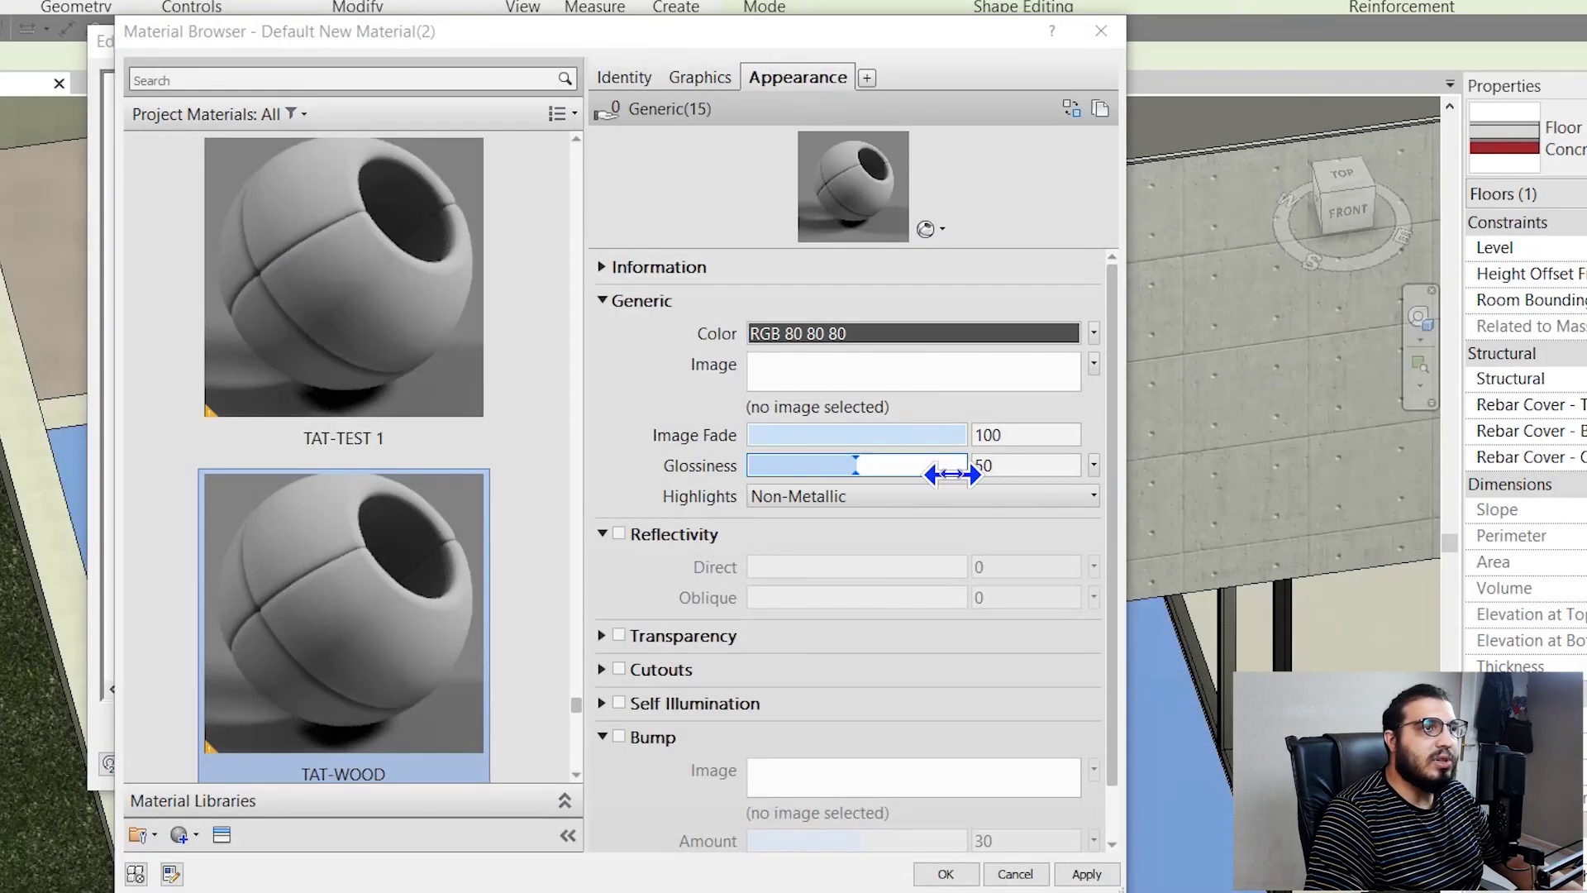
{"action": "left_click", "coordinate": [260, 550]}
{"action": "left_click_drag", "start_coordinate": [261, 549], "coordinate": [820, 385]}
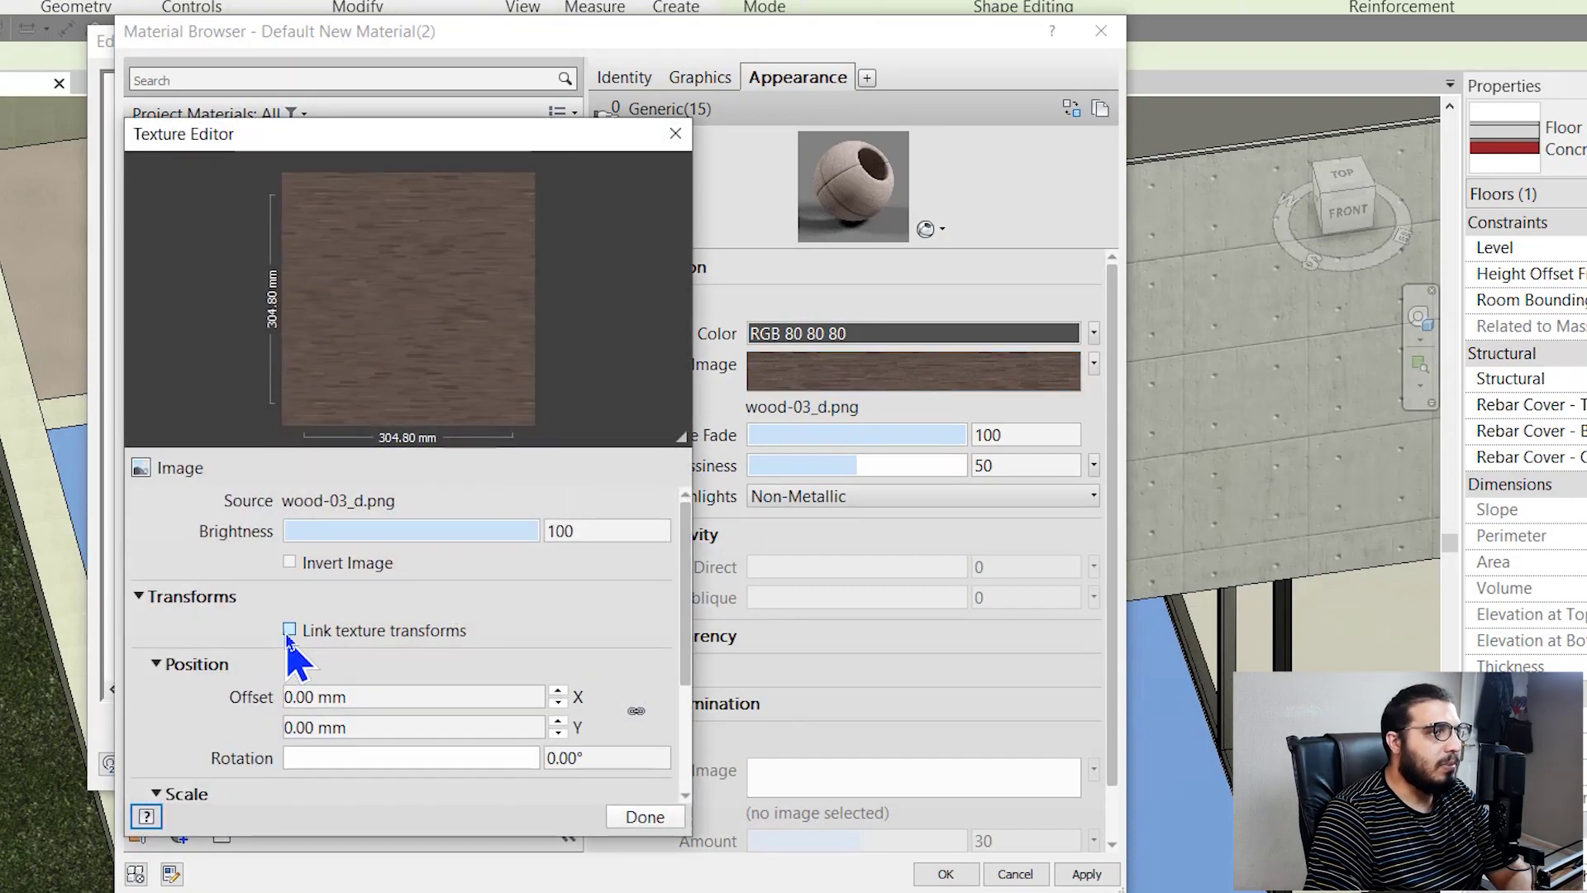
{"action": "left_click", "coordinate": [289, 630]}
{"action": "scroll", "coordinate": [205, 711], "scroll_direction": "down", "scroll_amount": 2}
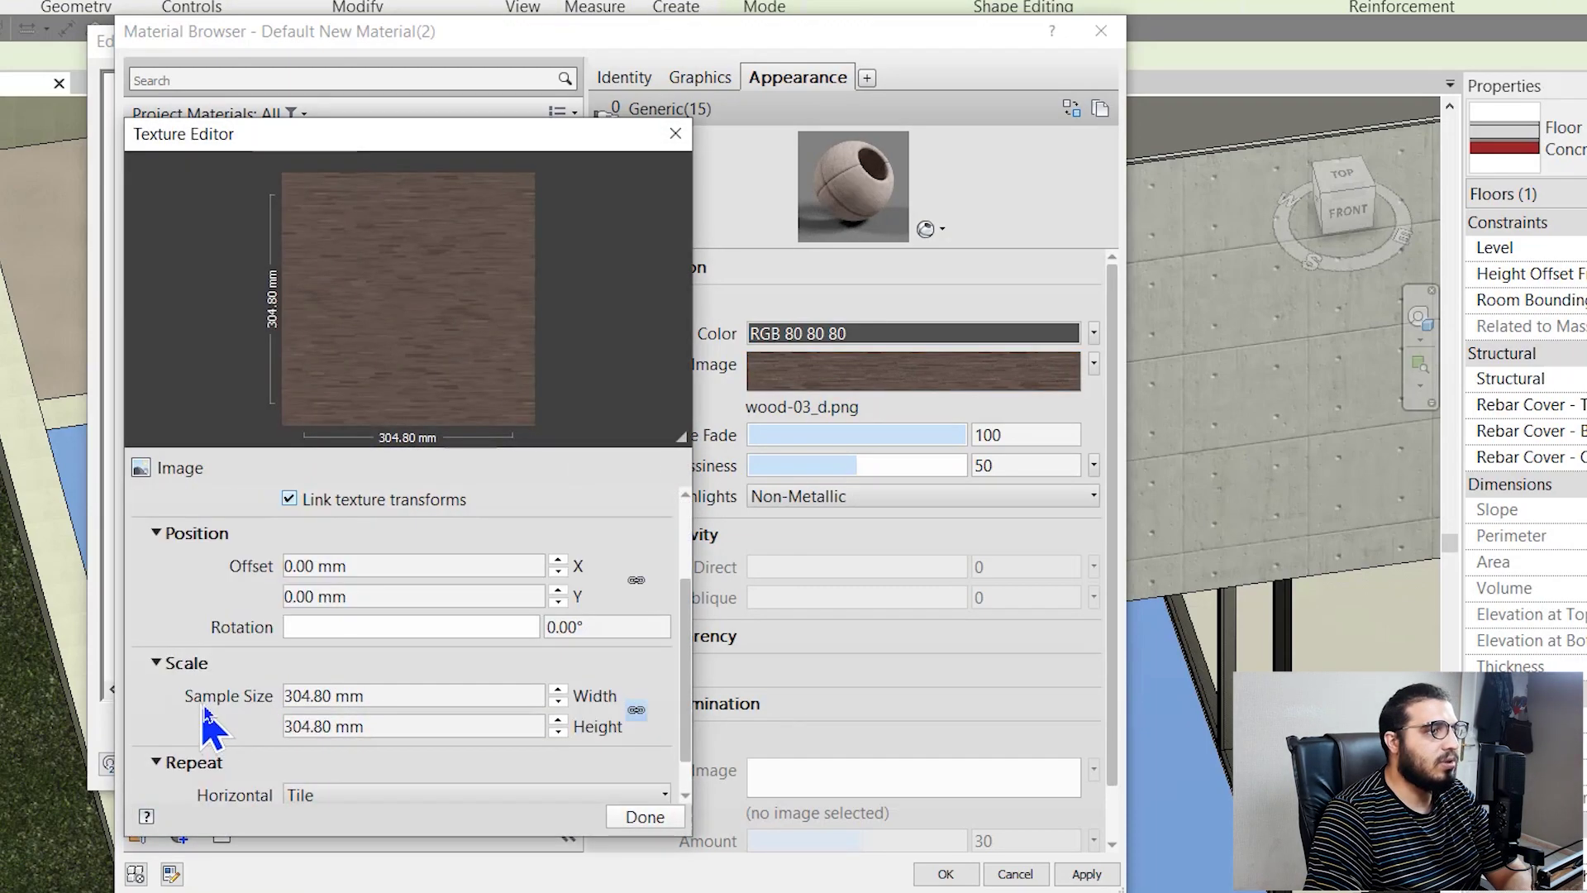
{"action": "left_click", "coordinate": [411, 694]}
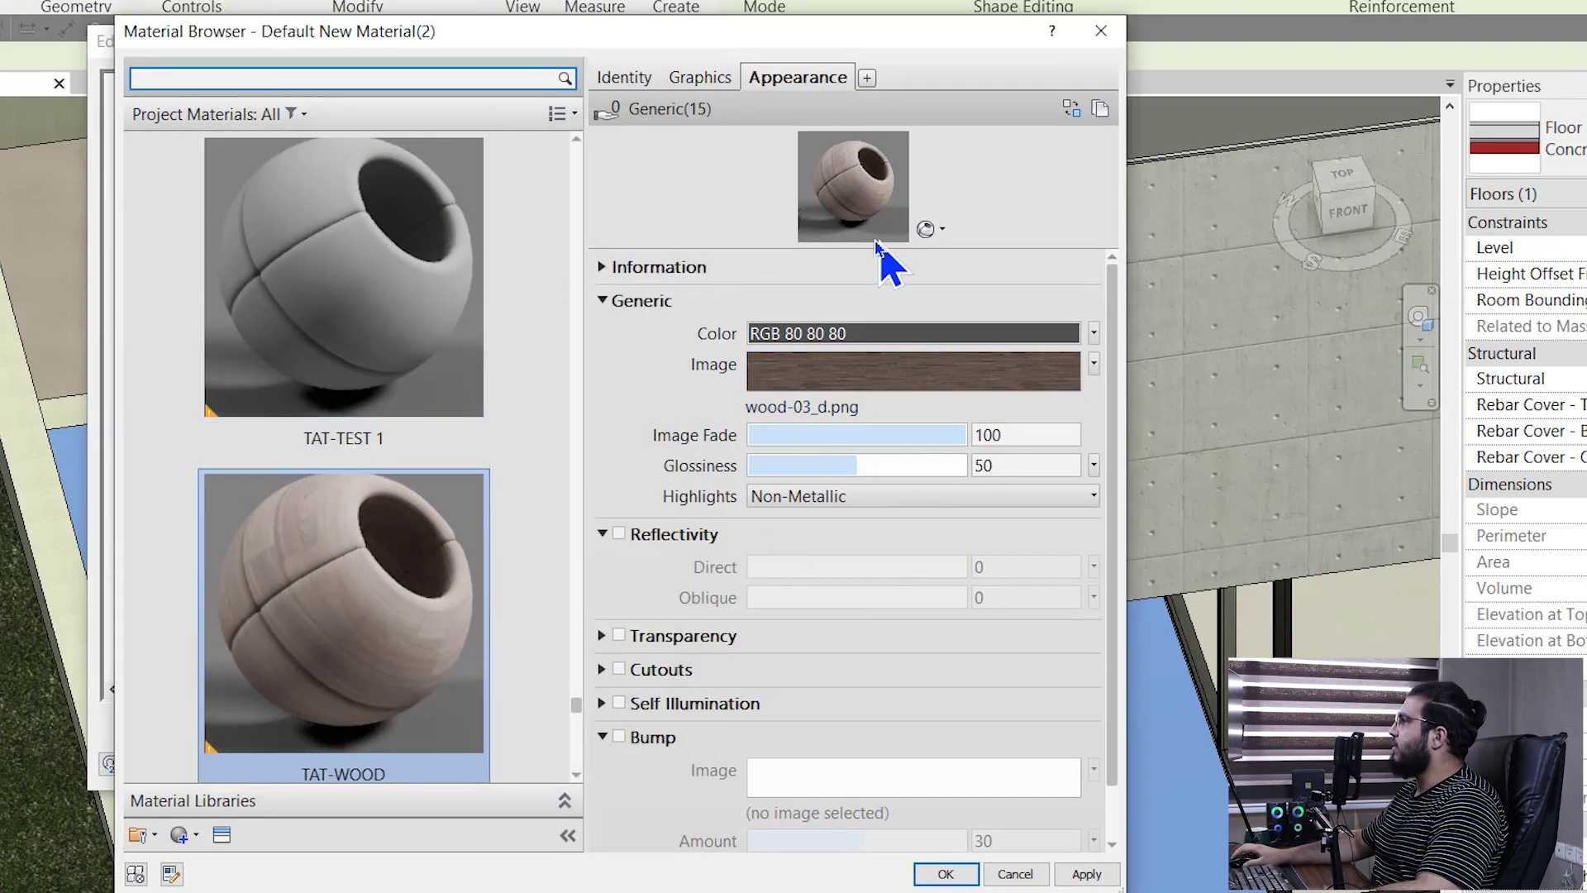
Step: Enlarge the appearance preview, set the TAT-WOOD glossiness to 9 and enable its reflectivity
{"action": "left_click_drag", "start_coordinate": [859, 246], "coordinate": [847, 376]}
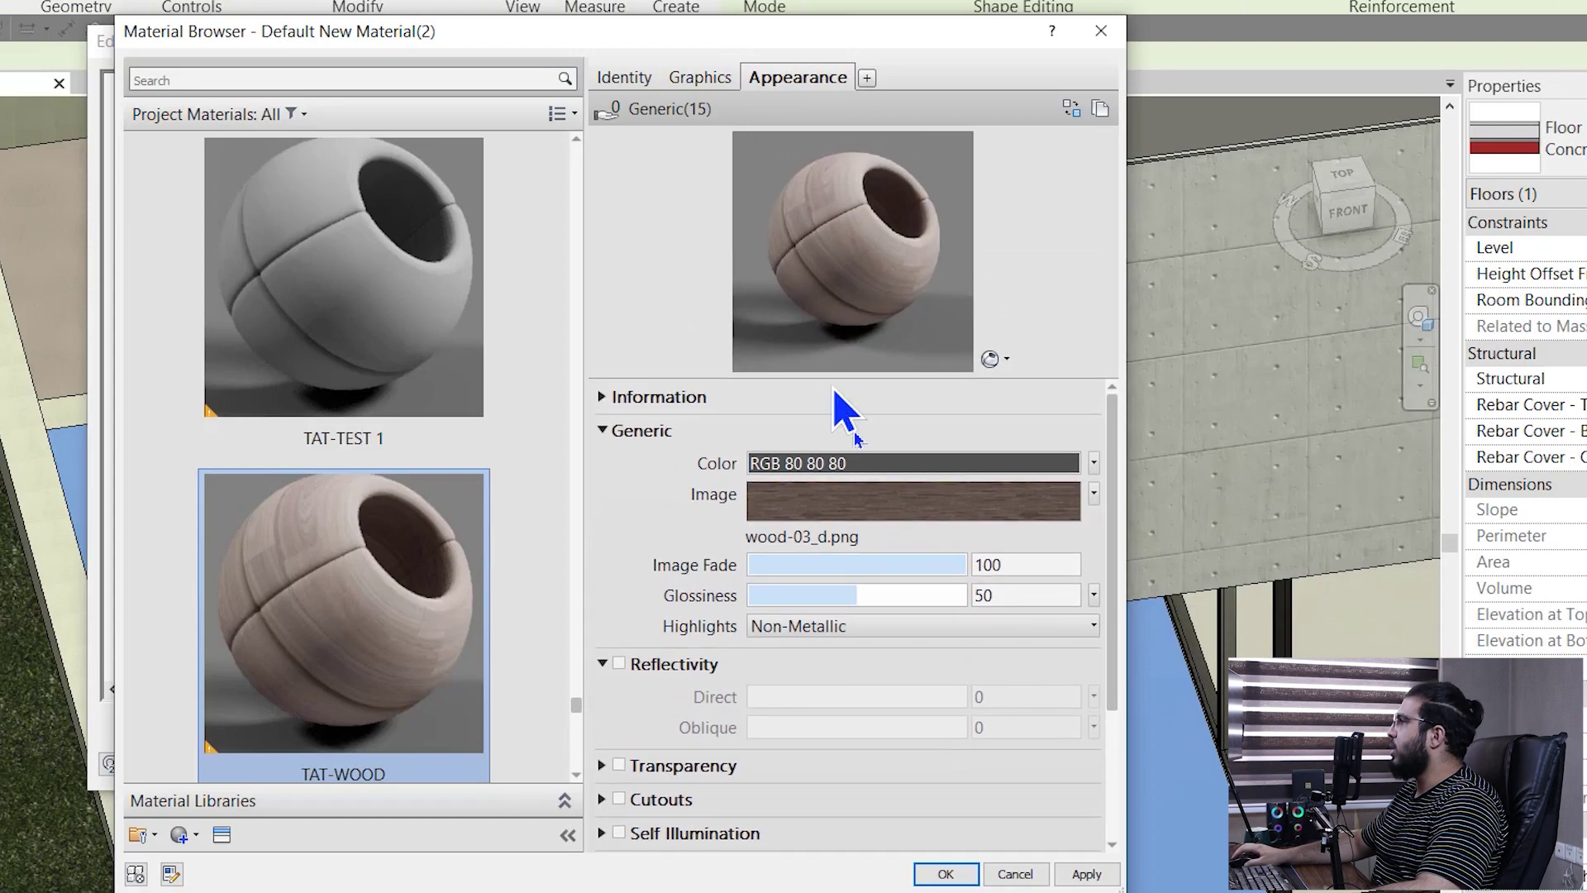
{"action": "scroll", "coordinate": [554, 590], "scroll_direction": "down", "scroll_amount": 1}
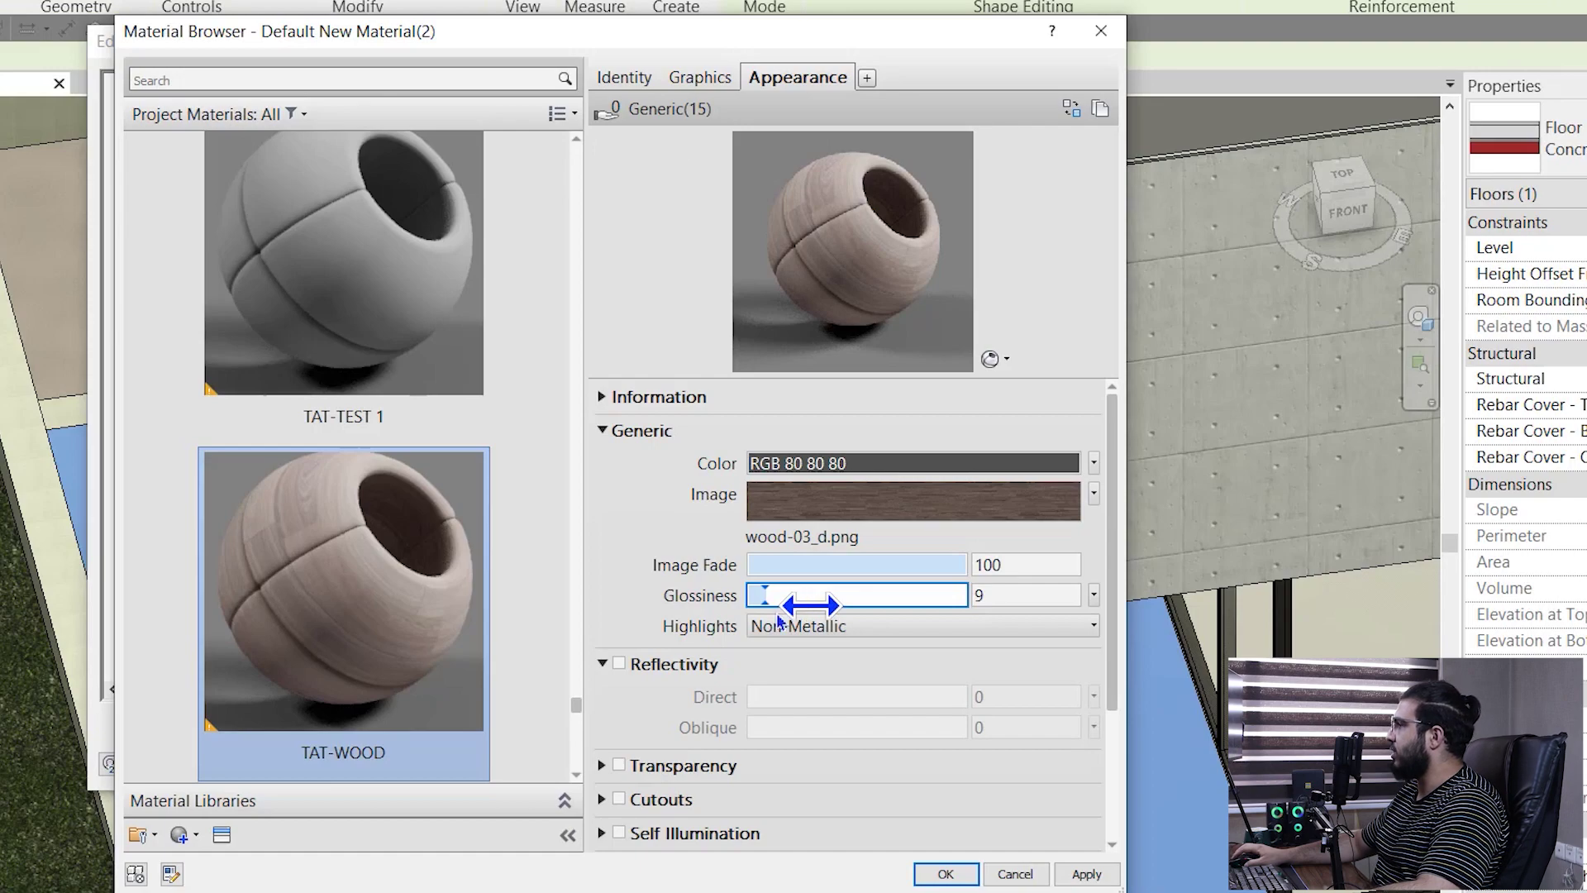
{"action": "scroll", "coordinate": [711, 570], "scroll_direction": "down", "scroll_amount": 2}
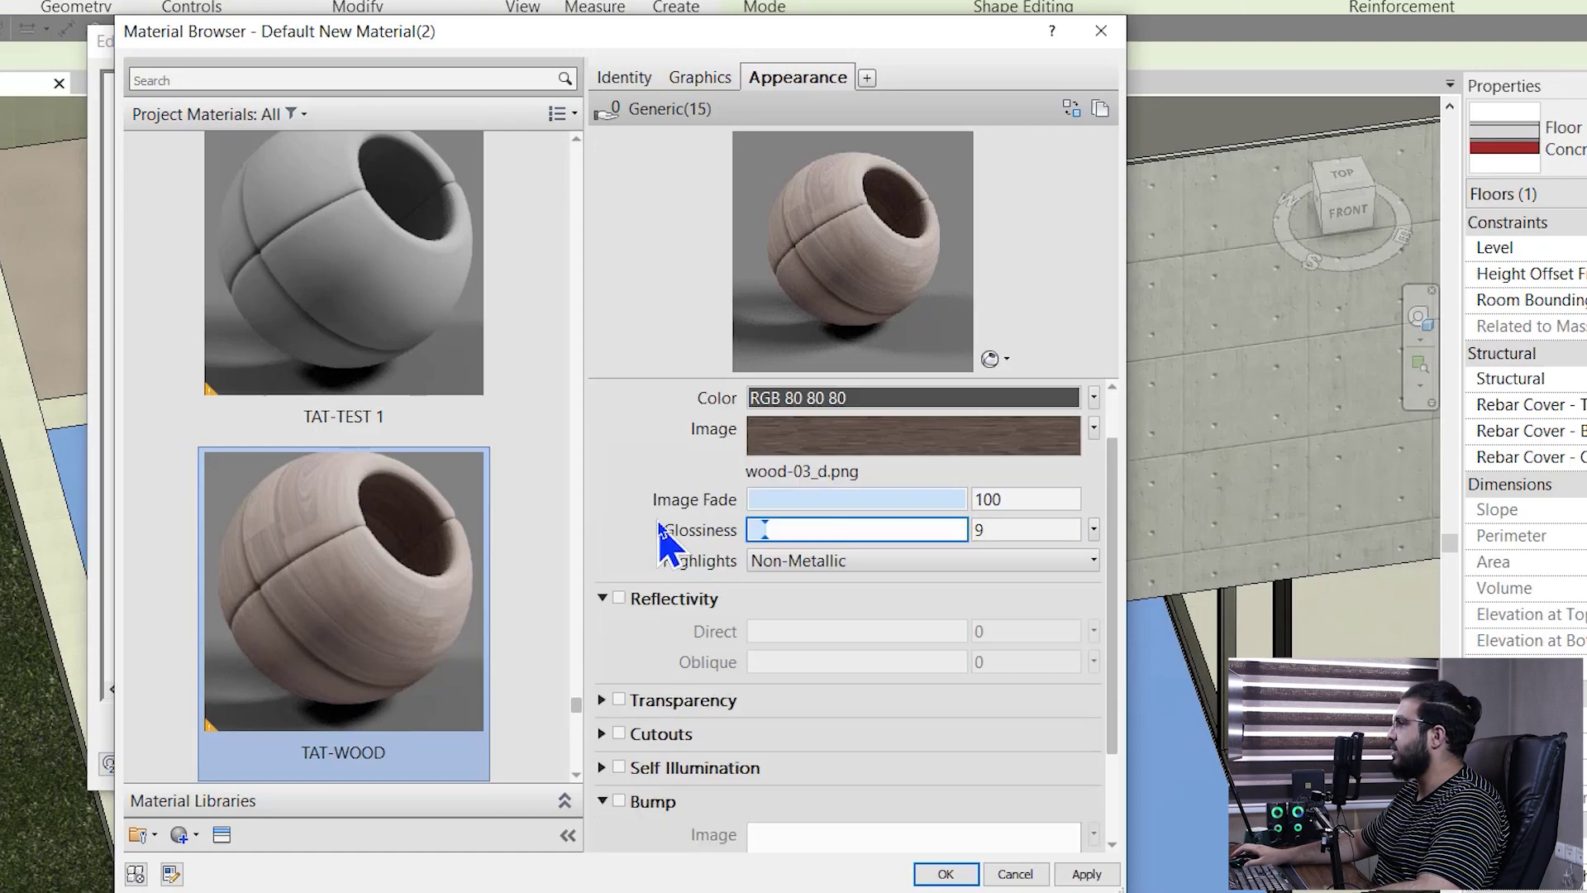
{"action": "left_click", "coordinate": [620, 599]}
{"action": "left_click", "coordinate": [1024, 632]}
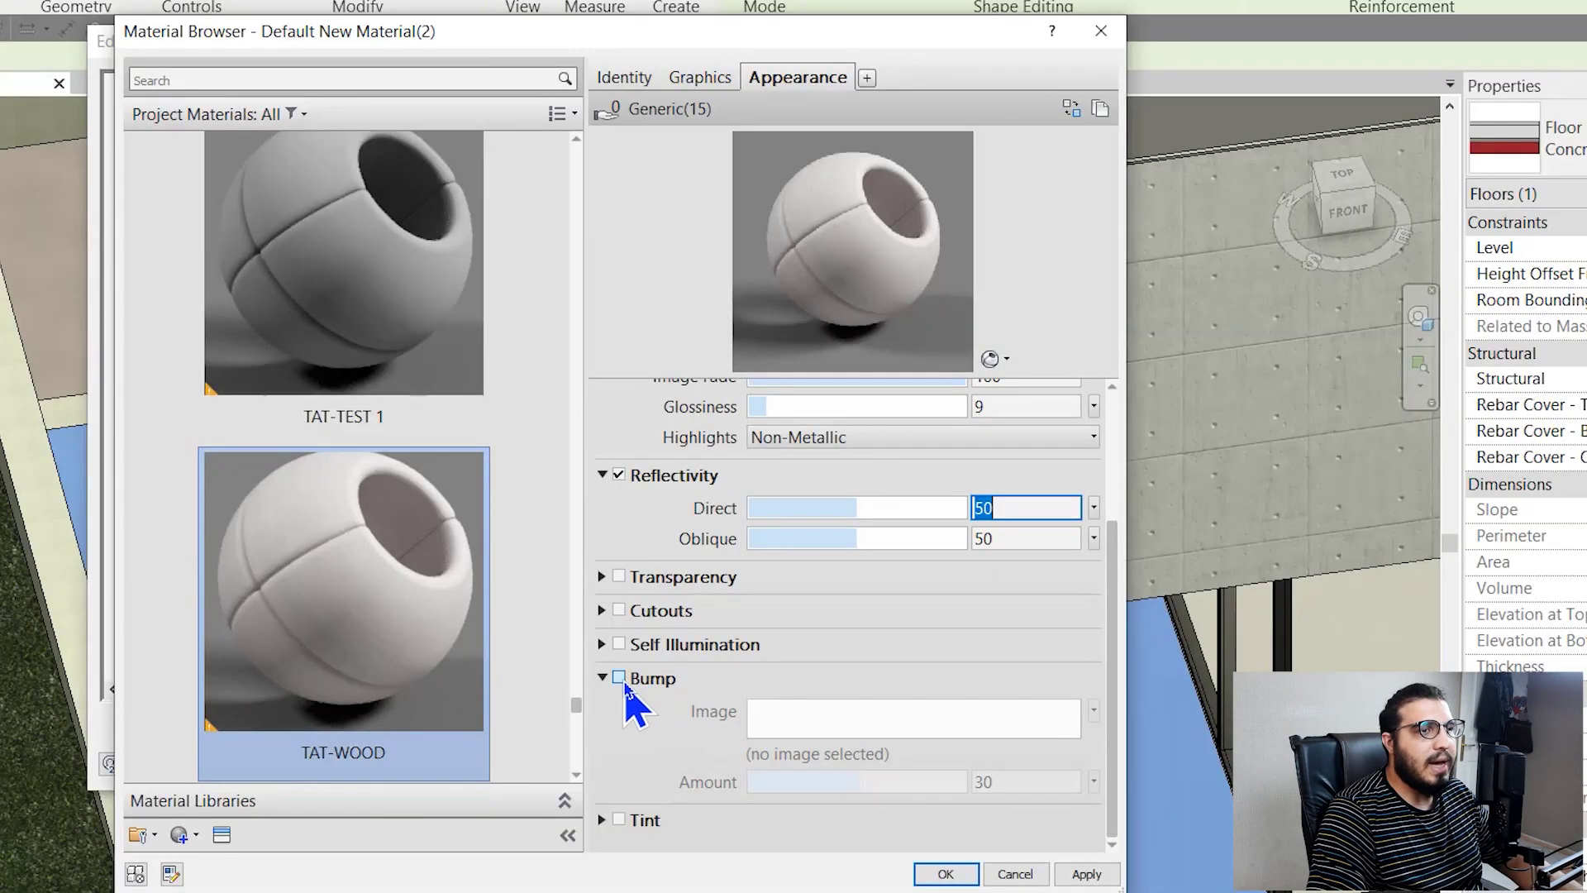
Step: Enable bump for TAT-WOOD with wood-03_b.png at an amount of 20 and change the bump image's sample size
{"action": "left_click", "coordinate": [620, 679]}
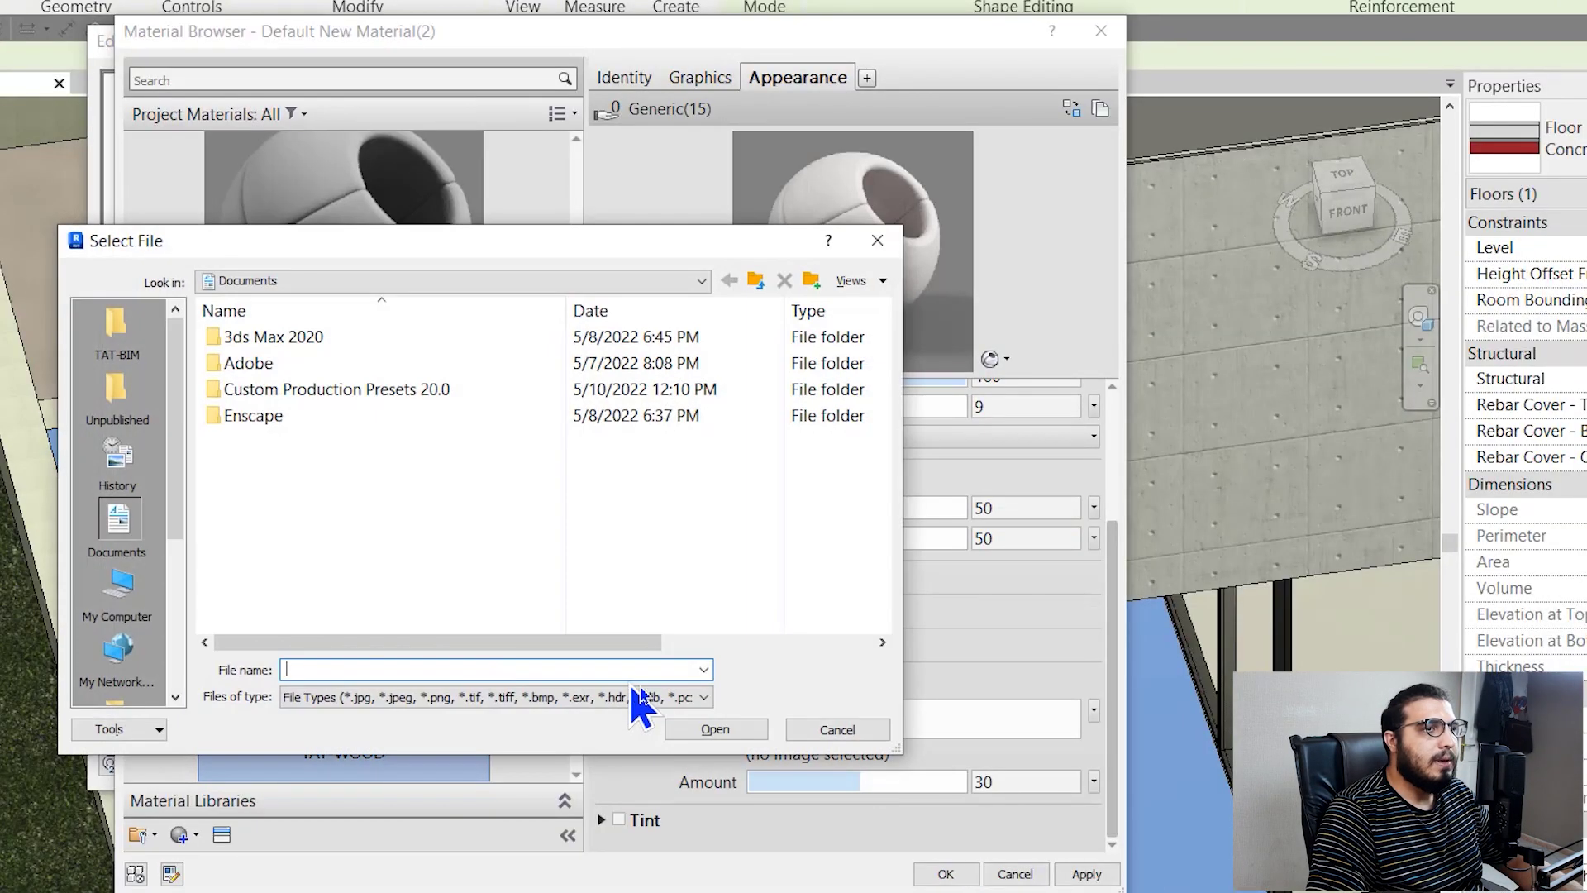
{"action": "left_click", "coordinate": [877, 240]}
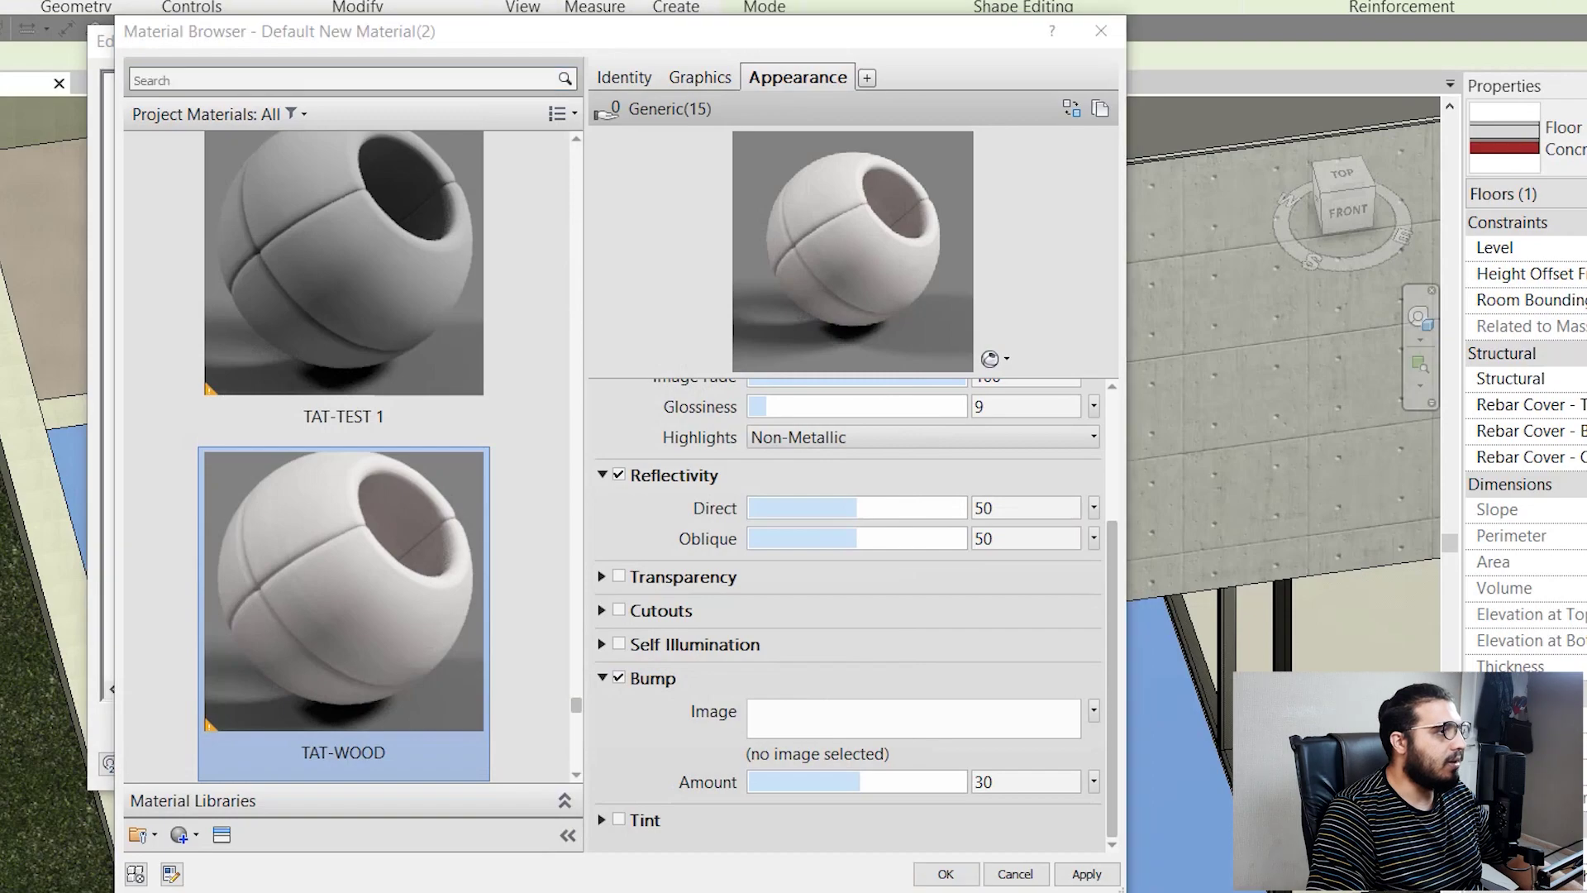
{"action": "left_click_drag", "start_coordinate": [637, 818], "coordinate": [836, 729]}
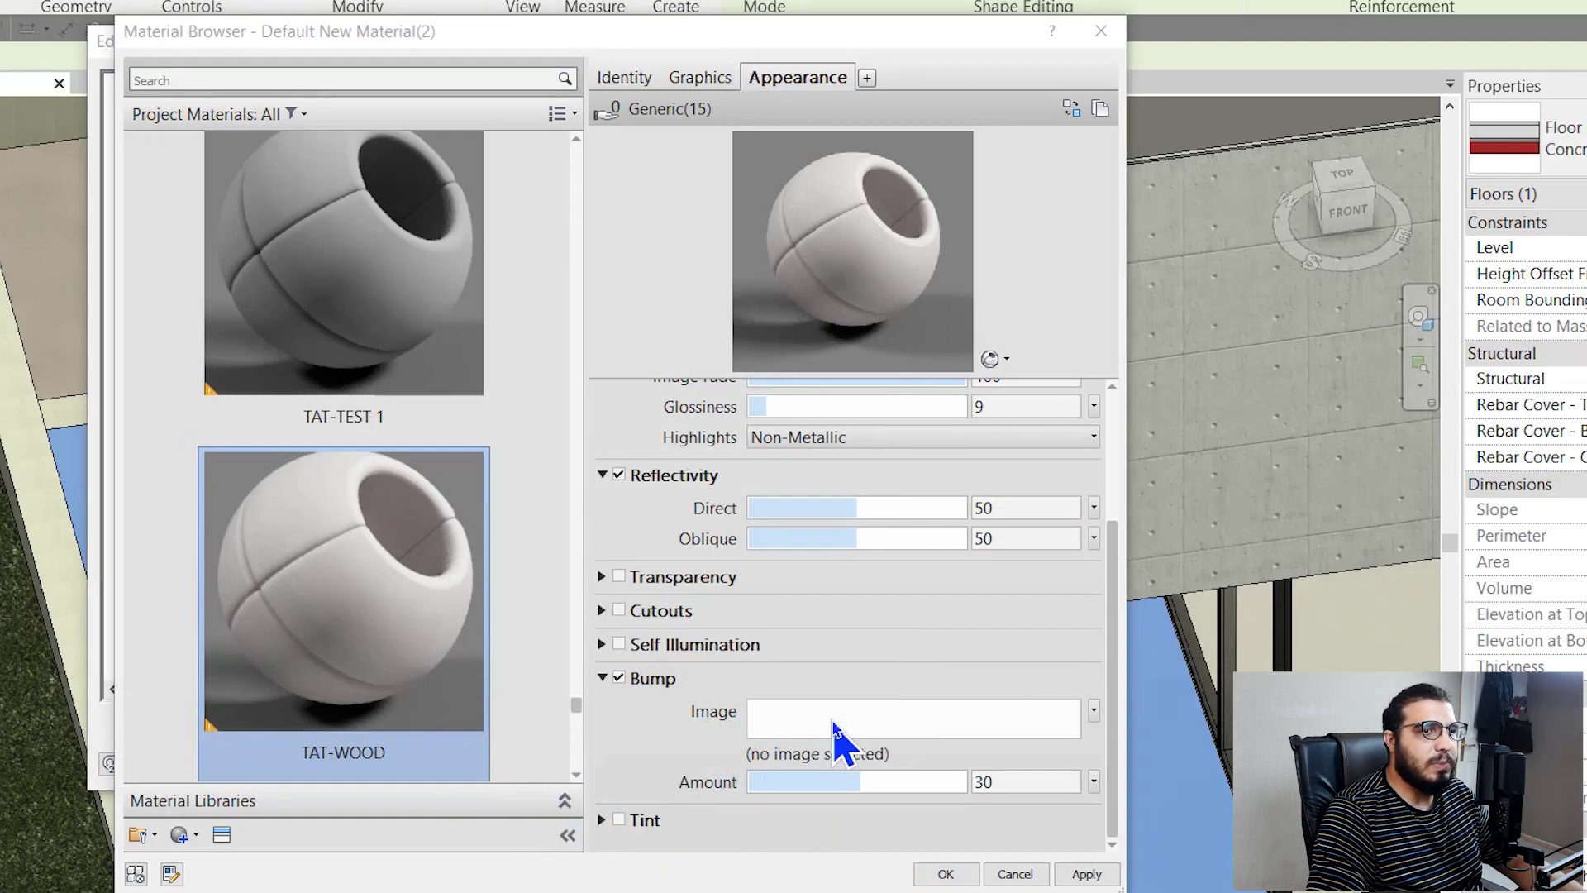
{"action": "double_click", "coordinate": [1033, 790]}
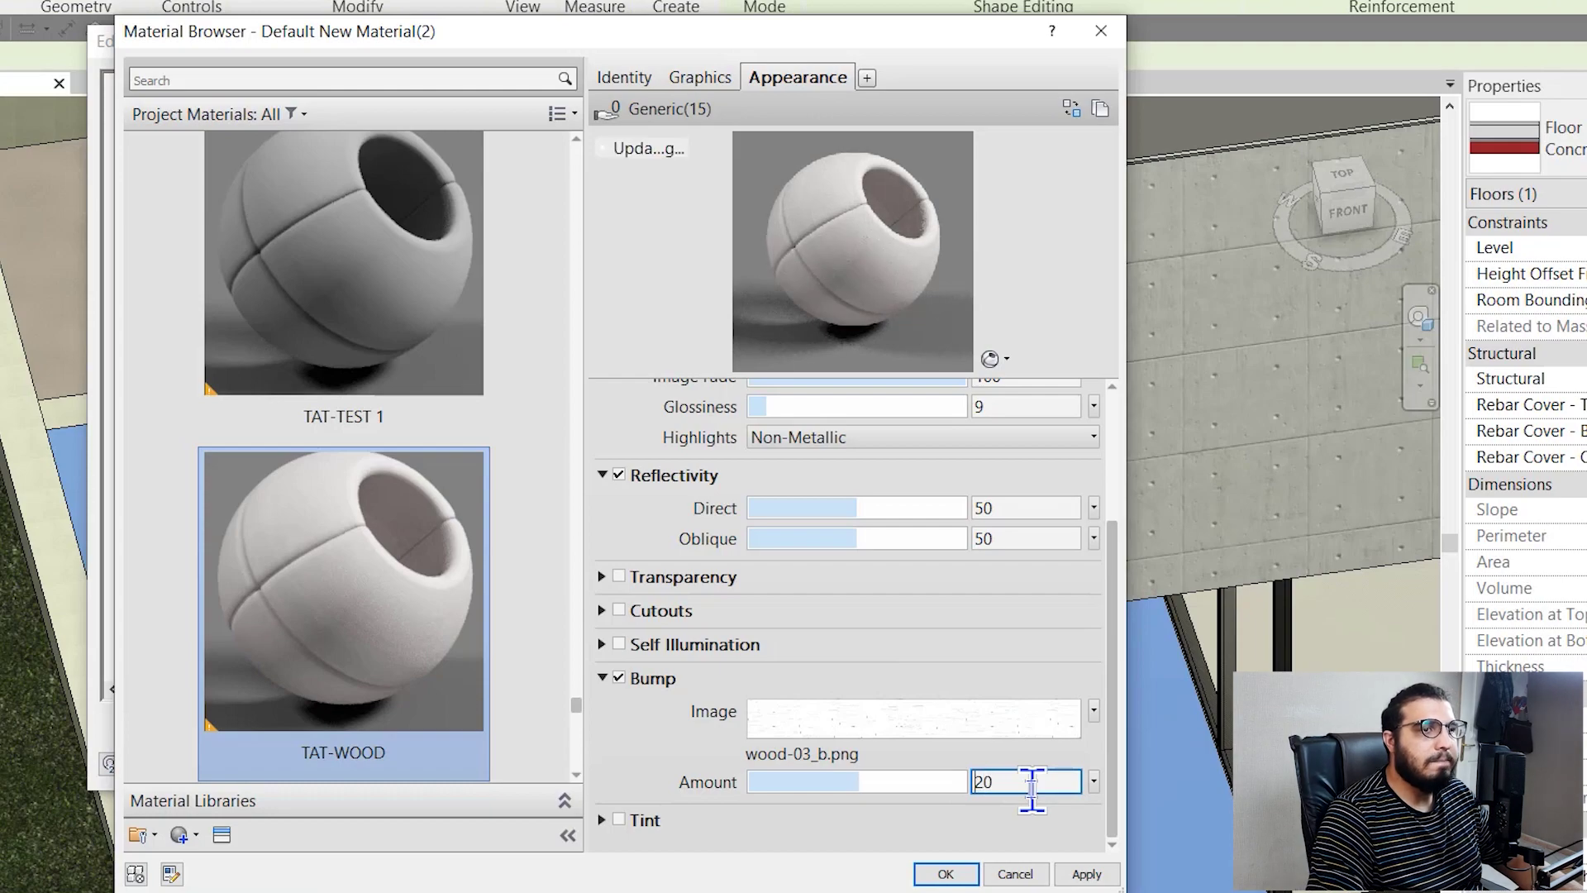
{"action": "left_click", "coordinate": [938, 711]}
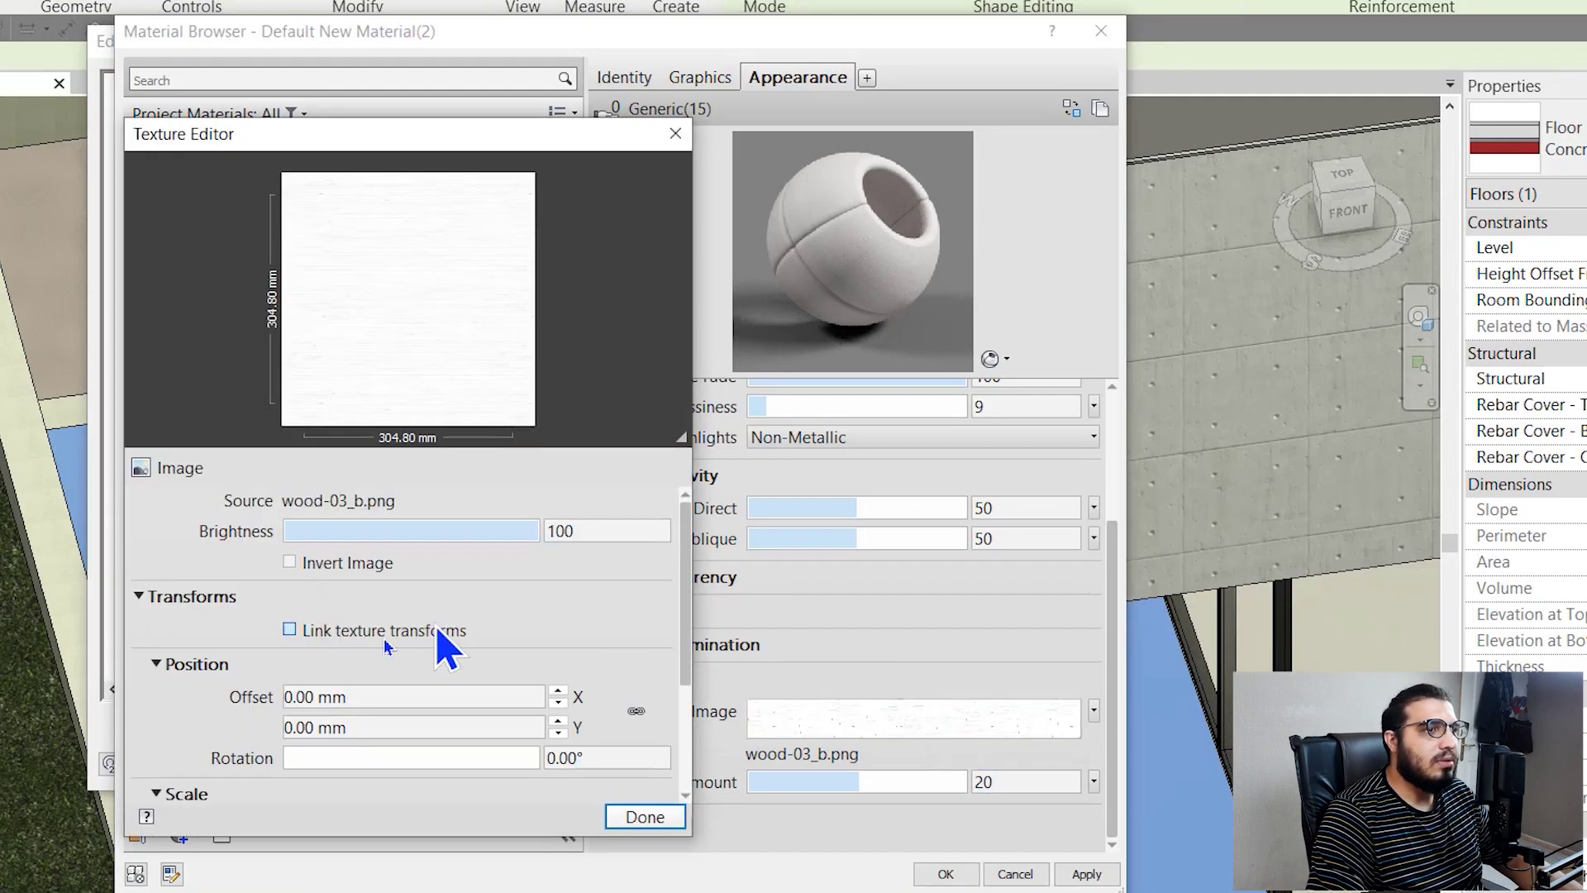
{"action": "scroll", "coordinate": [217, 637], "scroll_direction": "down", "scroll_amount": 3}
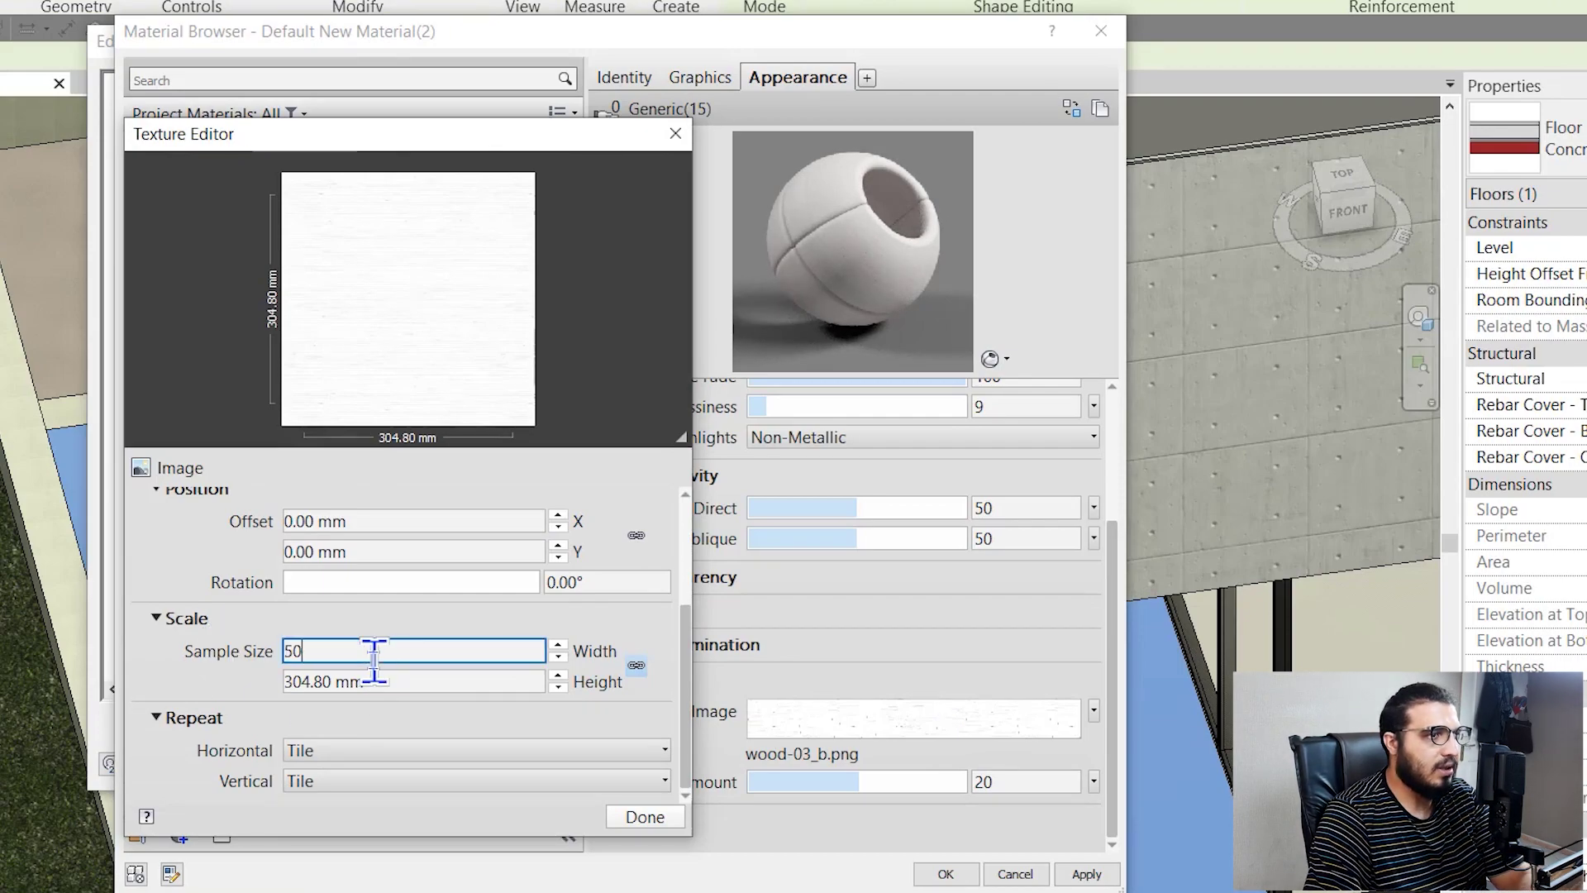
{"action": "left_click", "coordinate": [666, 831]}
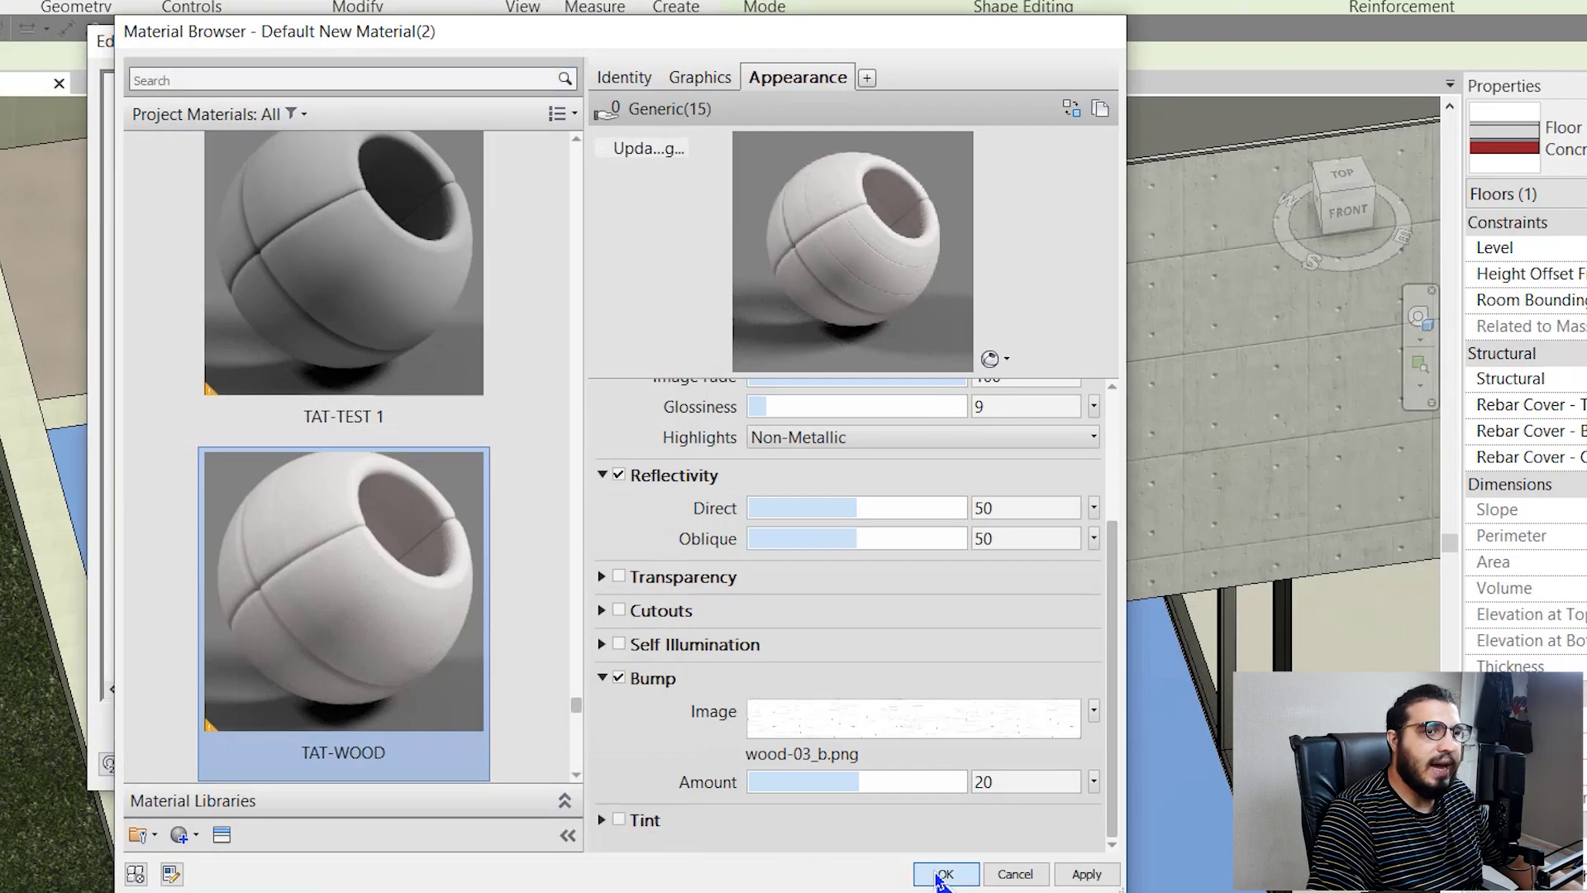
Step: Accept the TAT-WOOD material and inspect the wood floor outside the glazed dining area in Enscape
{"action": "left_click", "coordinate": [943, 874]}
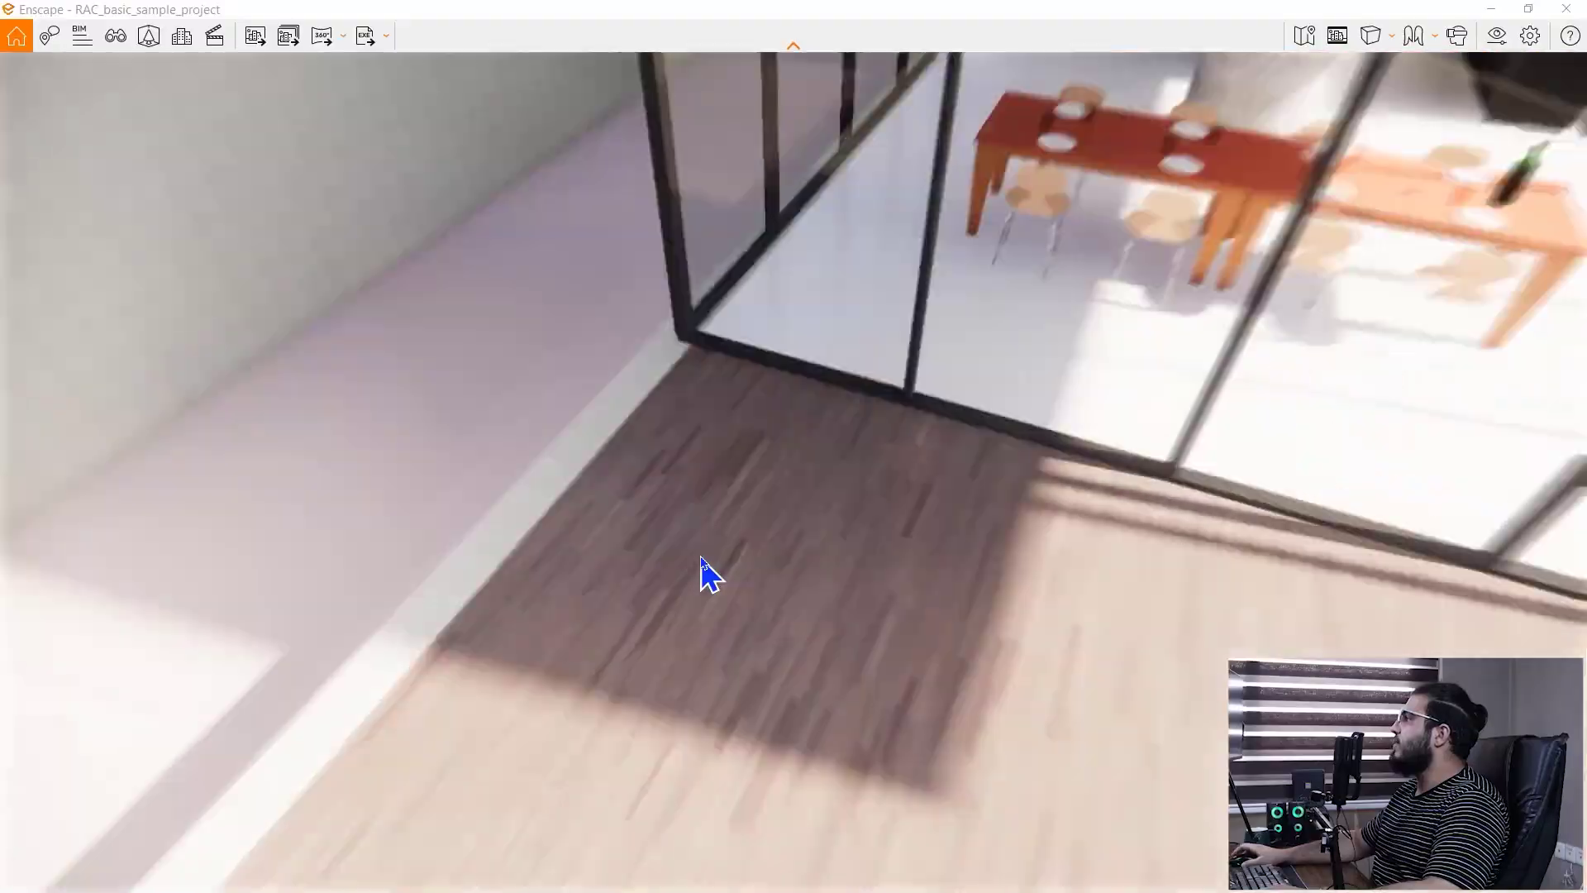
{"action": "left_click_drag", "start_coordinate": [701, 570], "coordinate": [836, 698]}
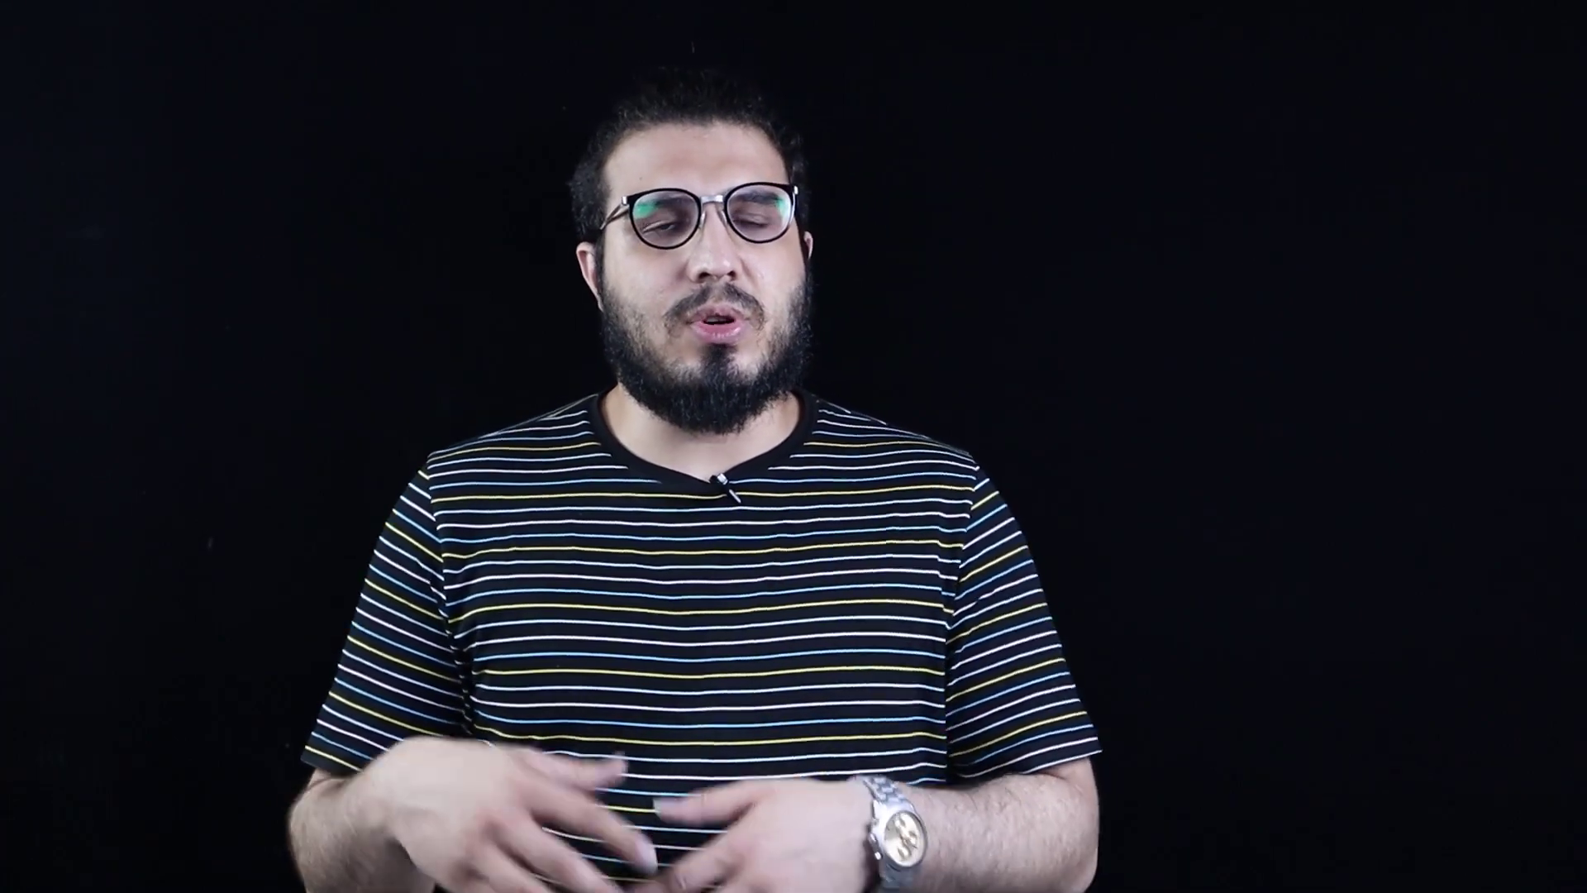
Step: Add the Acoustic Ceiling Tile physical asset to TAT-WOOD and expand its information and mechanical properties
{"action": "left_click", "coordinate": [582, 168]}
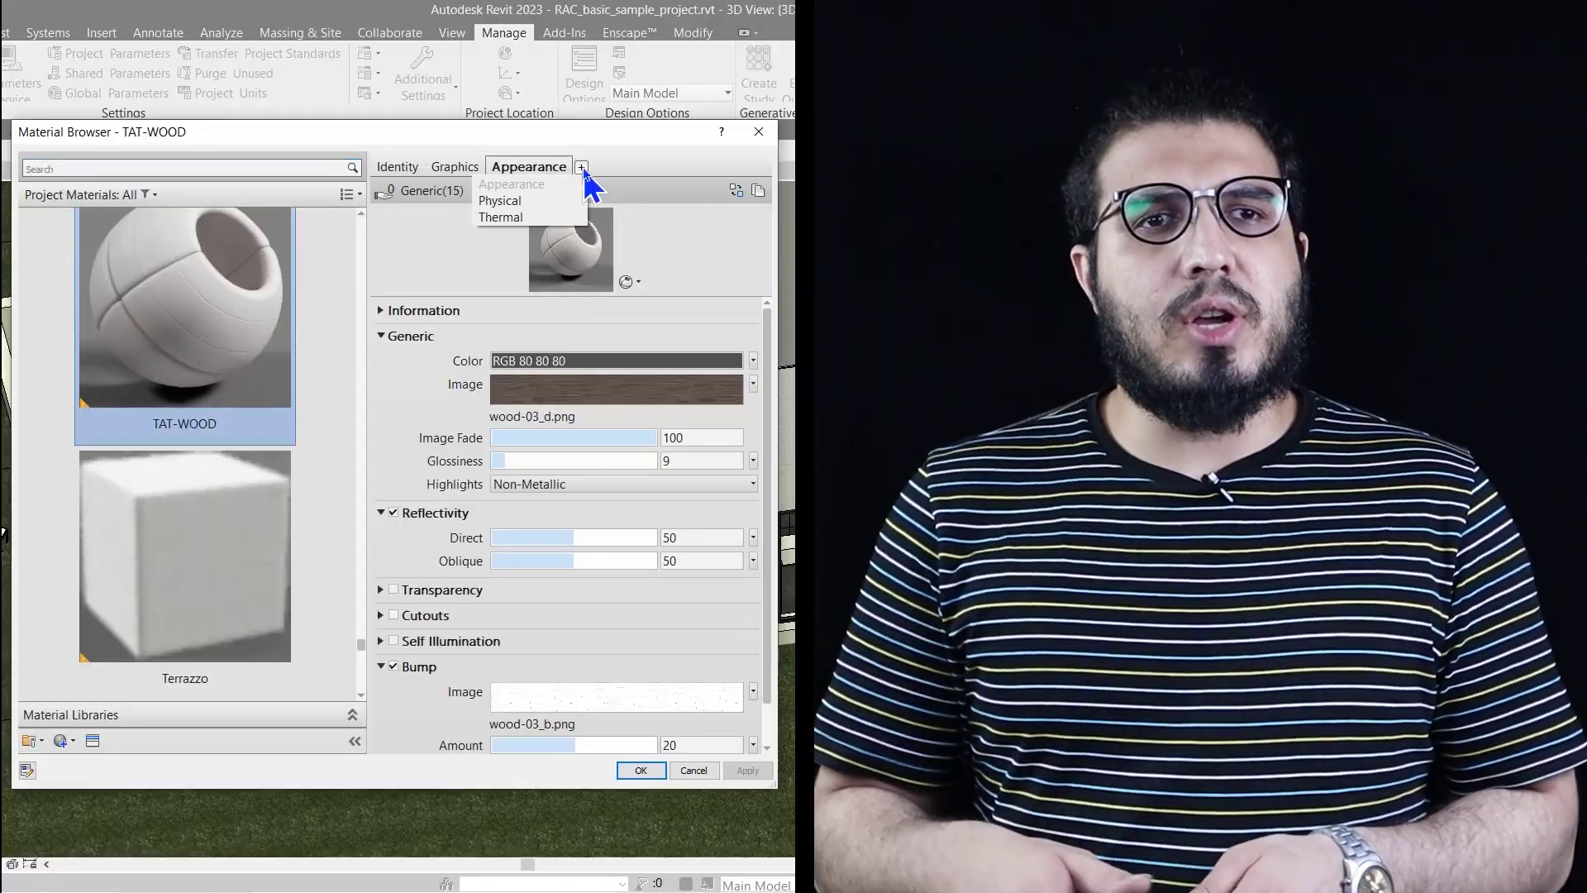
{"action": "left_click", "coordinate": [563, 200]}
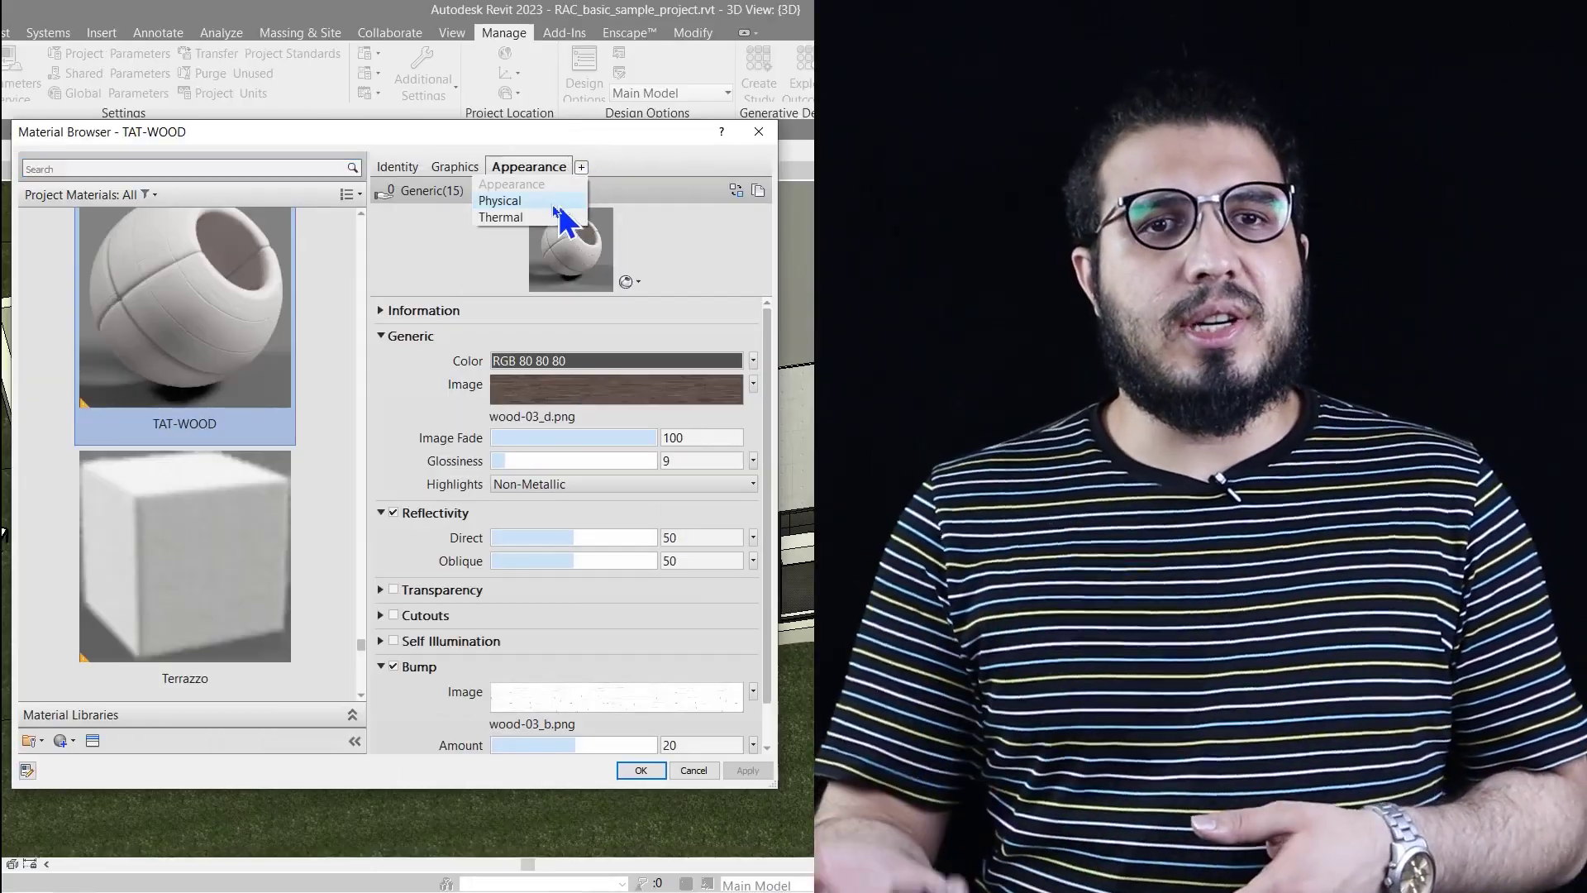
{"action": "left_click", "coordinate": [559, 200]}
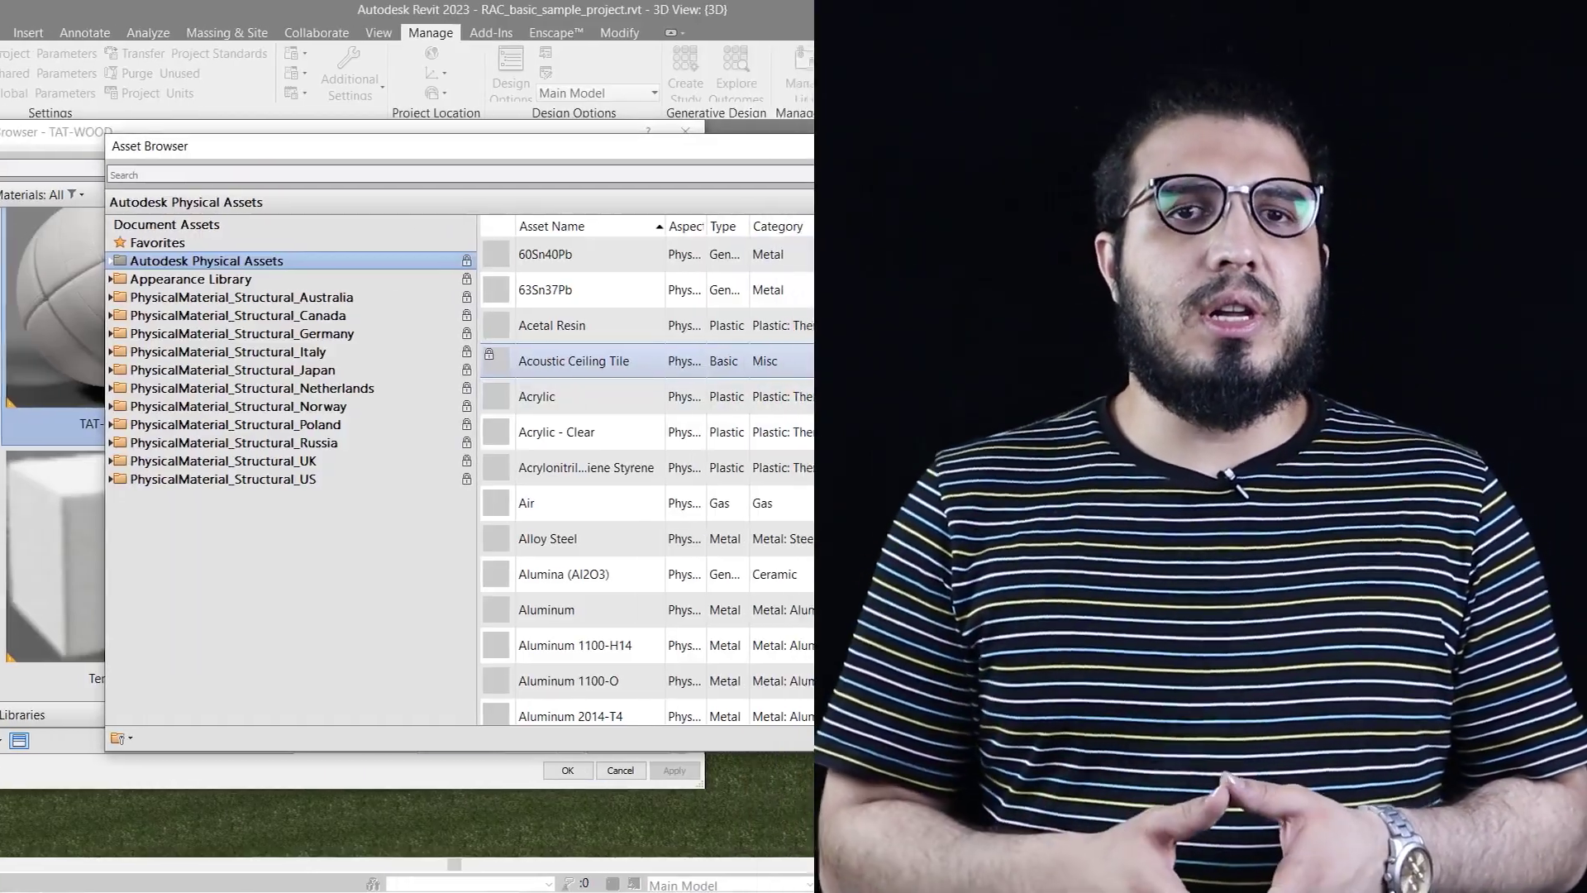
{"action": "left_click", "coordinate": [787, 149]}
{"action": "left_click", "coordinate": [682, 191]}
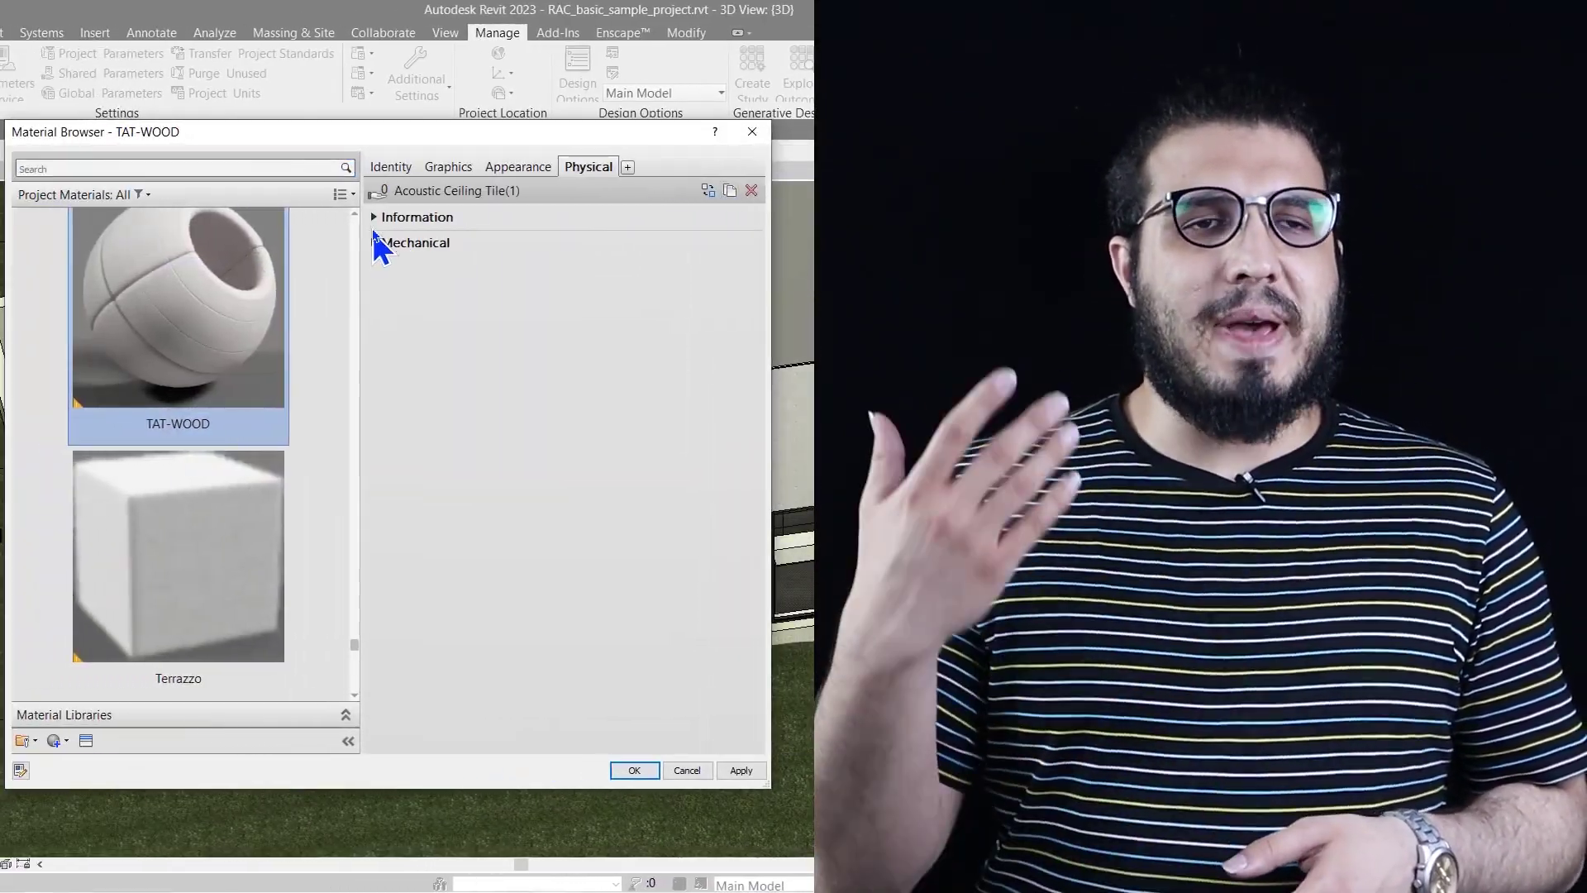
{"action": "left_click", "coordinate": [325, 217]}
{"action": "left_click", "coordinate": [325, 363]}
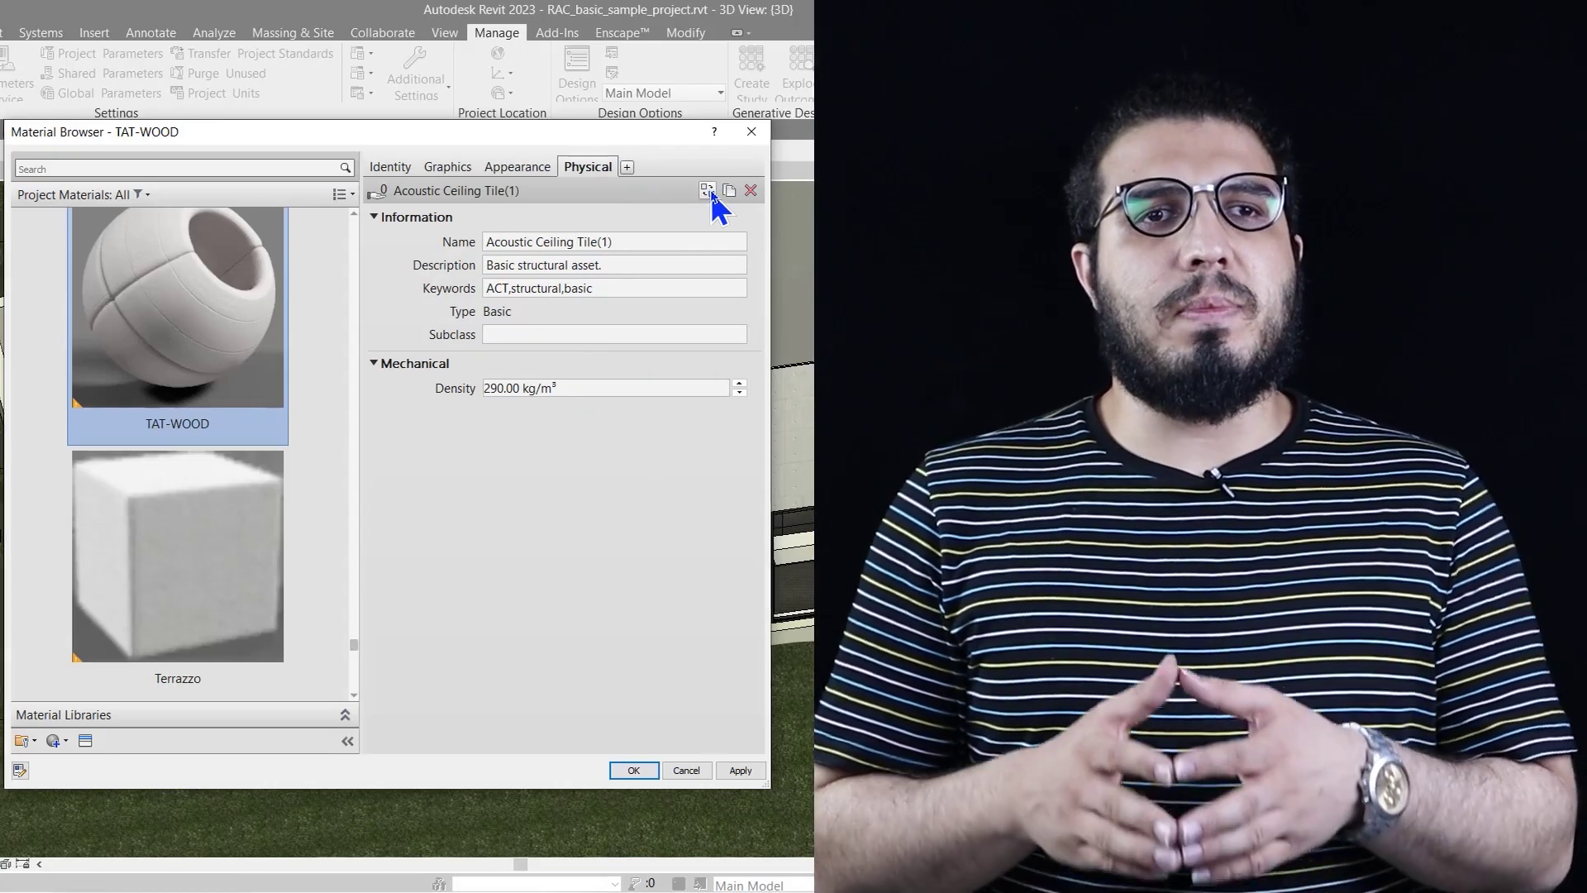
Step: Replace the physical asset of TAT-WOOD with Air and expand its mechanical properties
{"action": "left_click", "coordinate": [709, 190]}
{"action": "left_click", "coordinate": [775, 501]}
{"action": "left_click", "coordinate": [780, 146]}
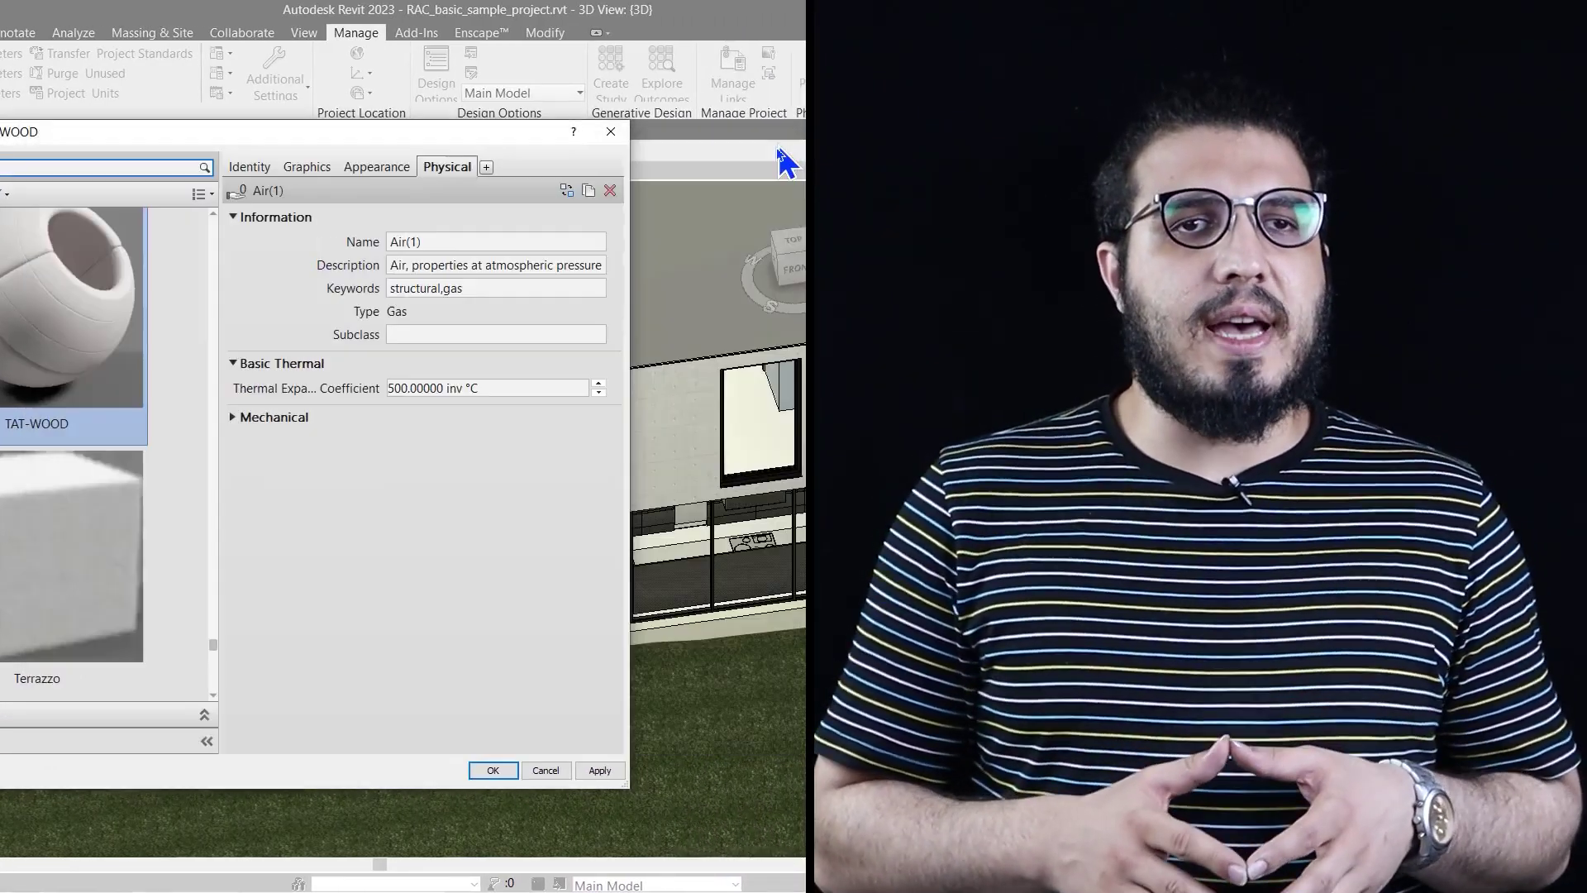
{"action": "left_click", "coordinate": [233, 416]}
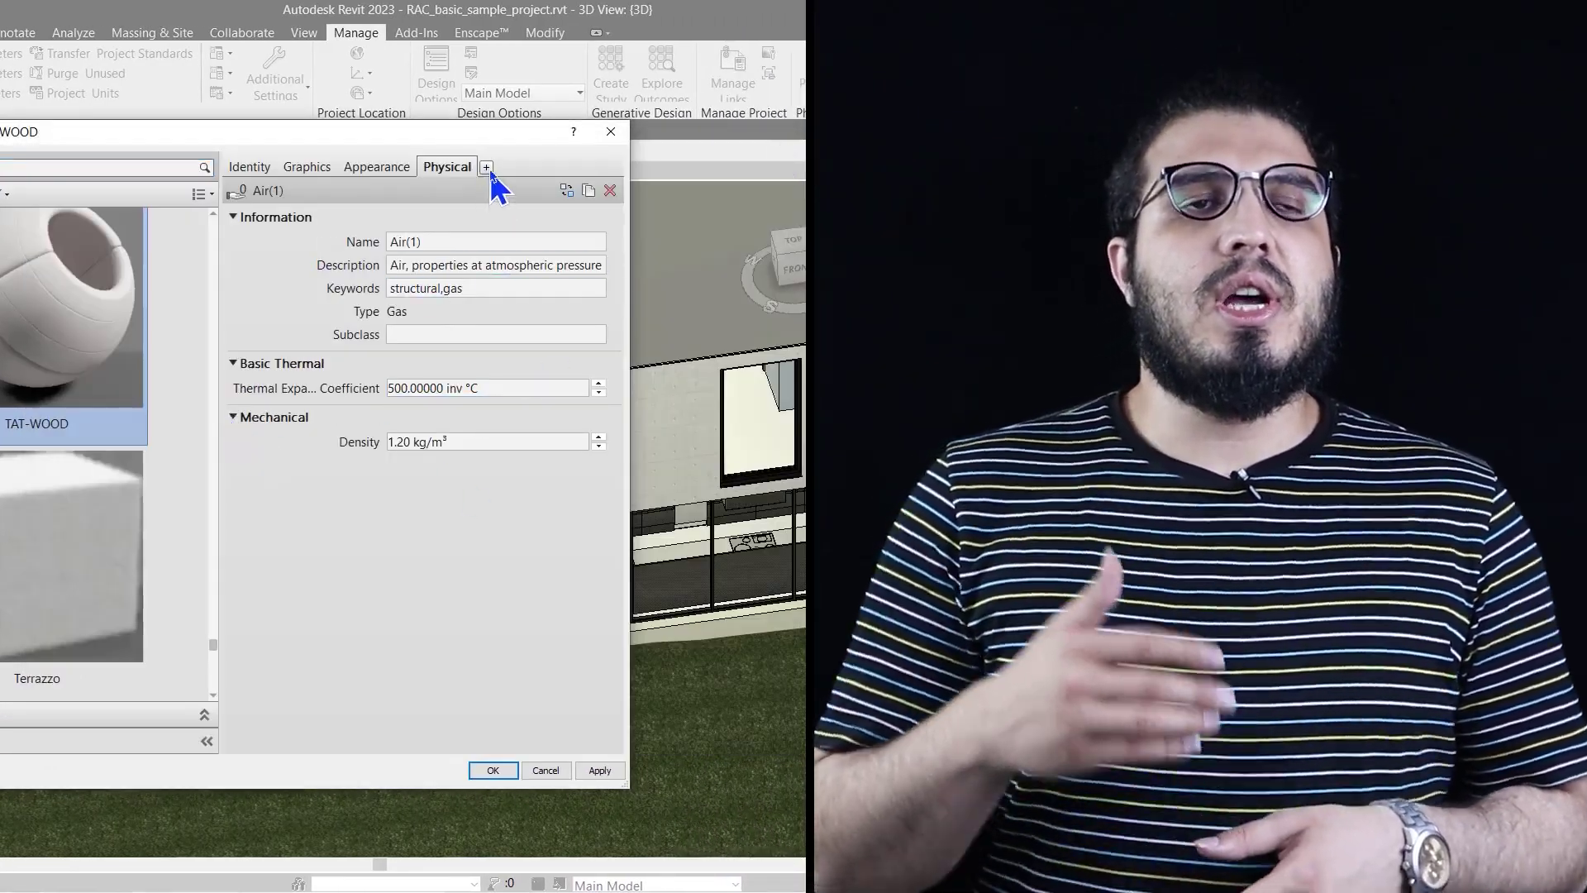
Step: Add the Argon thermal asset to TAT-WOOD and review its basic thermal properties
{"action": "left_click", "coordinate": [486, 167]}
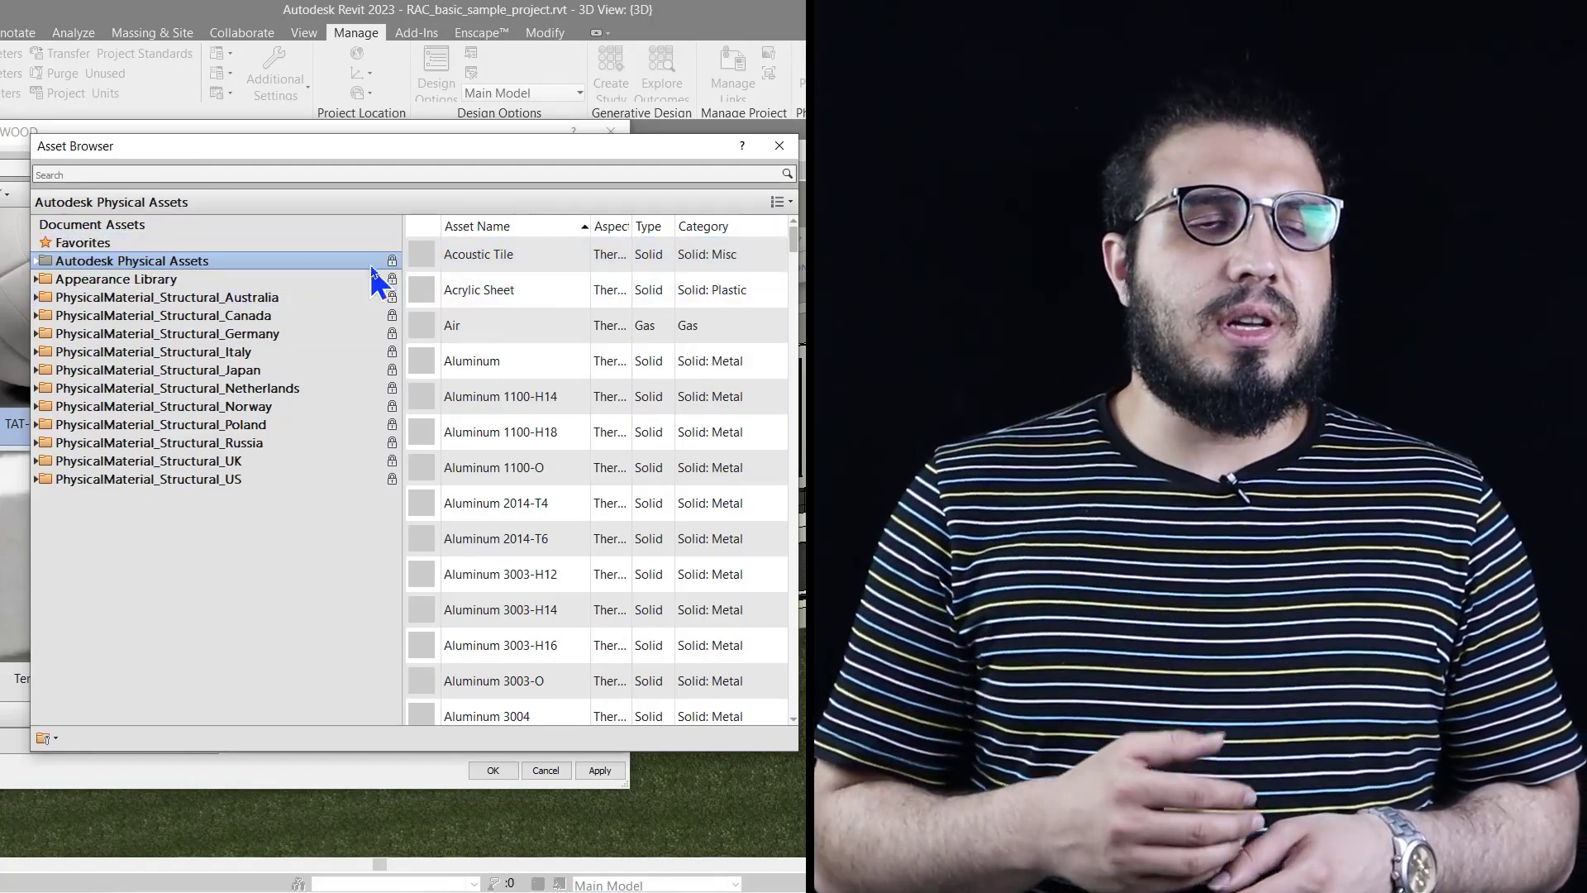
{"action": "scroll", "coordinate": [435, 607], "scroll_direction": "down", "scroll_amount": 4}
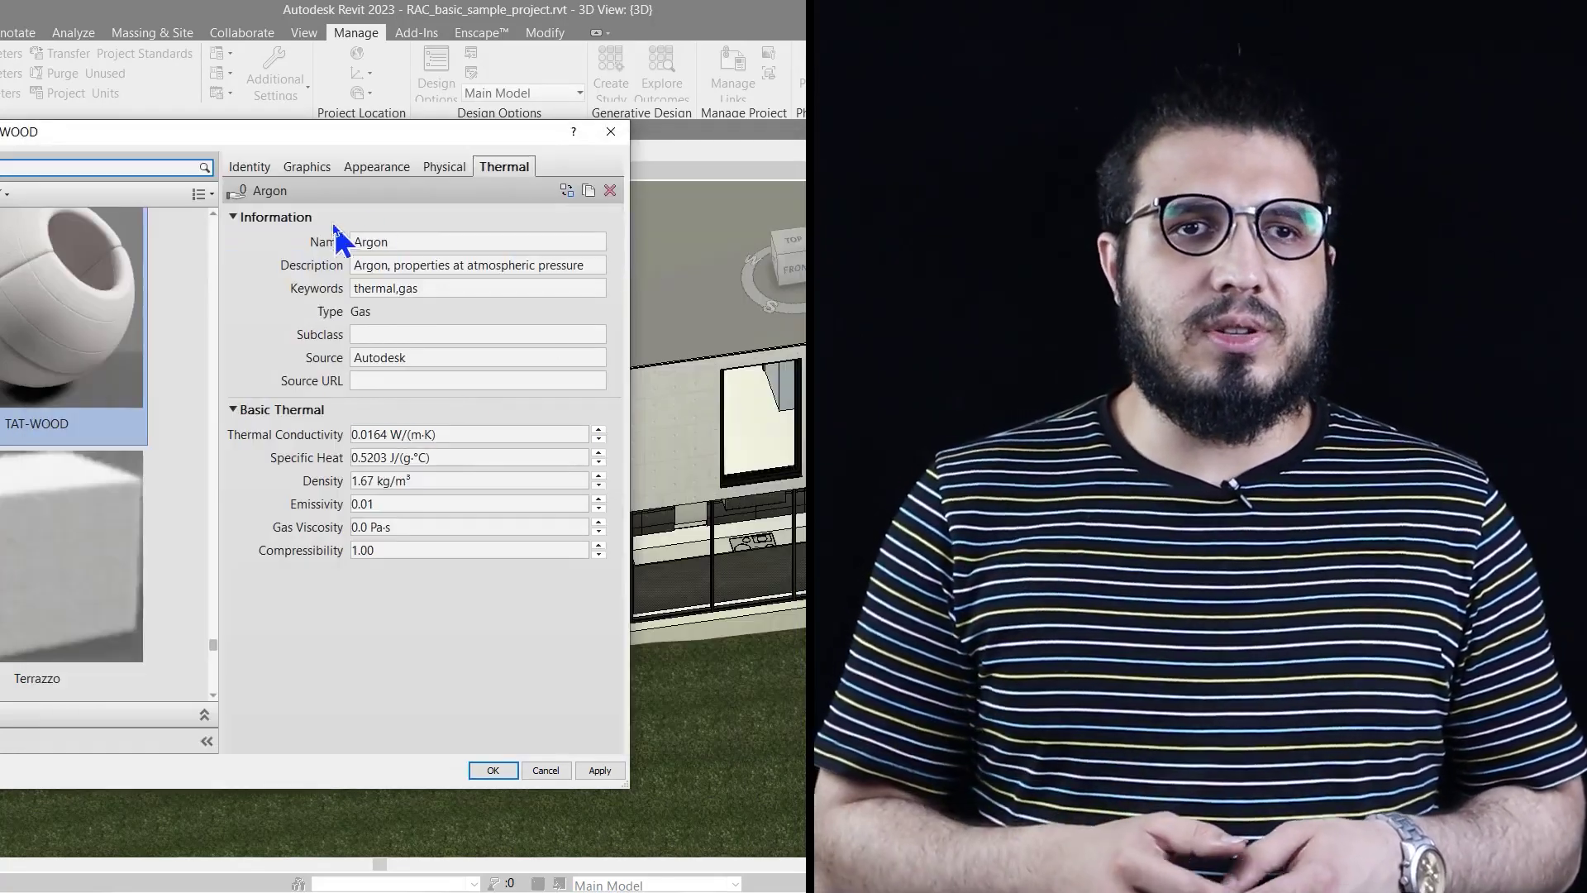
{"action": "left_click_drag", "start_coordinate": [409, 480], "coordinate": [610, 468]}
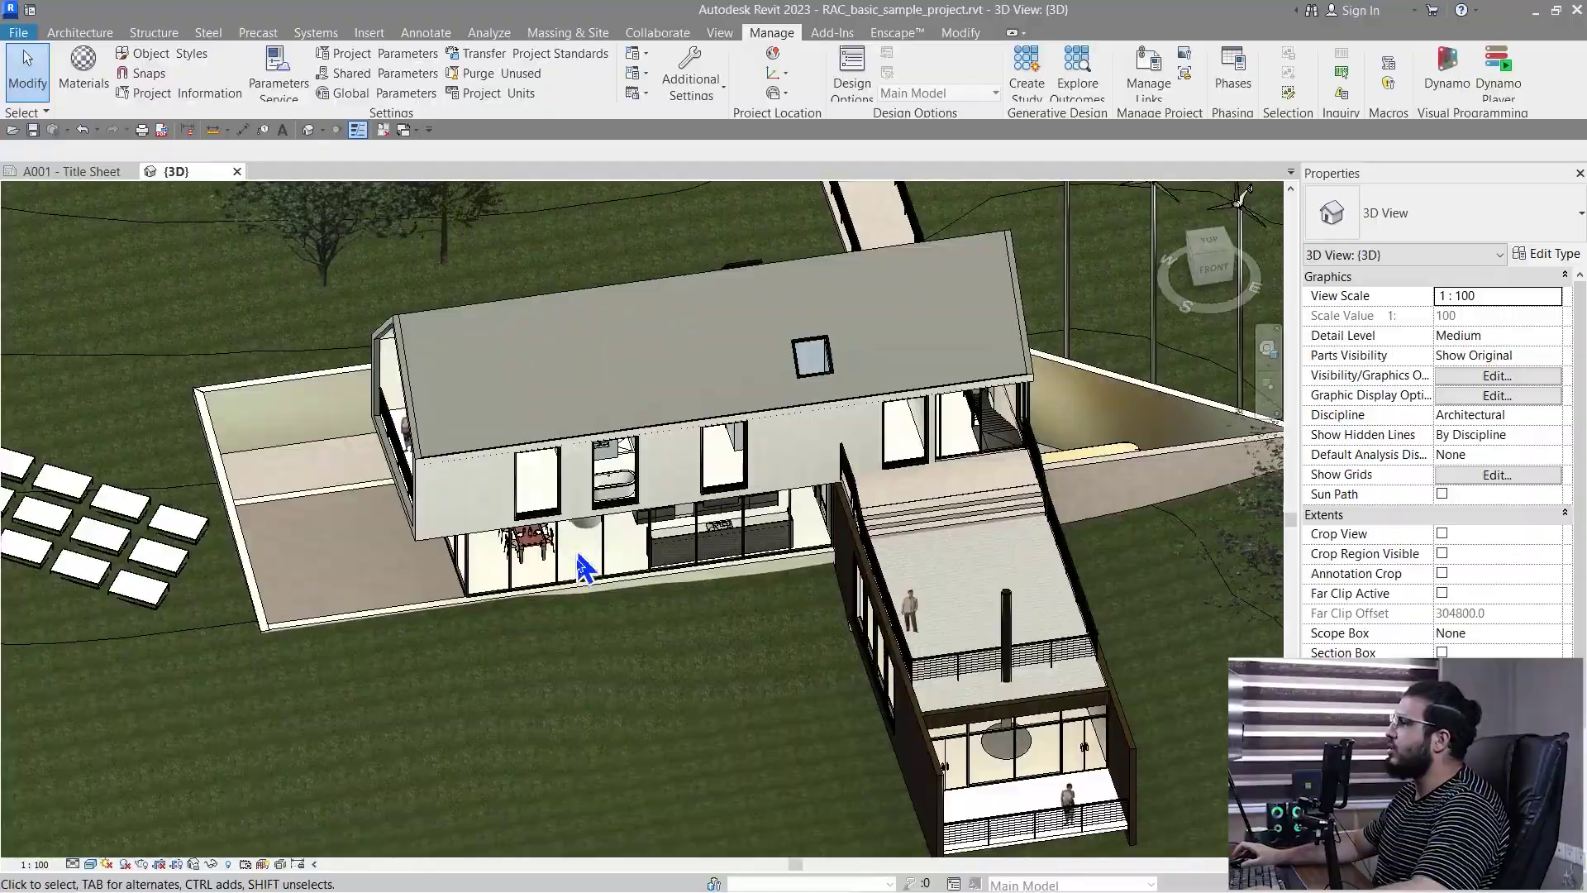
Step: Create a new material in the project's material browser and name it TEST3
{"action": "scroll", "coordinate": [578, 560], "scroll_direction": "up", "scroll_amount": 4}
{"action": "scroll", "coordinate": [500, 680], "scroll_direction": "down", "scroll_amount": 3}
{"action": "middle_click_drag", "start_coordinate": [463, 669], "coordinate": [467, 542]}
{"action": "left_click", "coordinate": [71, 91]}
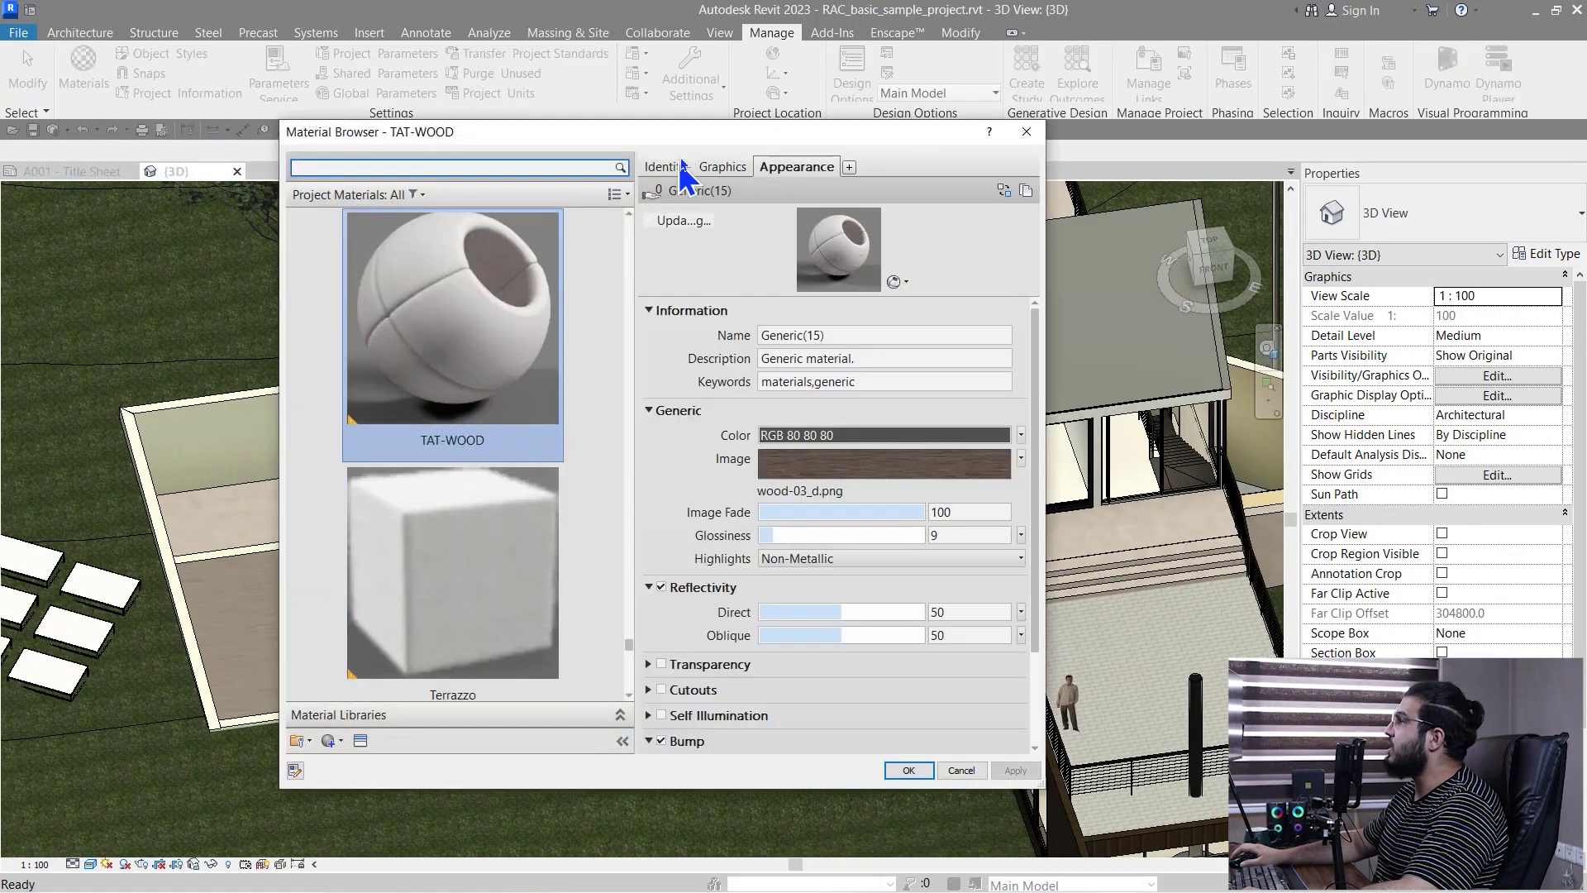
{"action": "left_click_drag", "start_coordinate": [683, 132], "coordinate": [575, 95]}
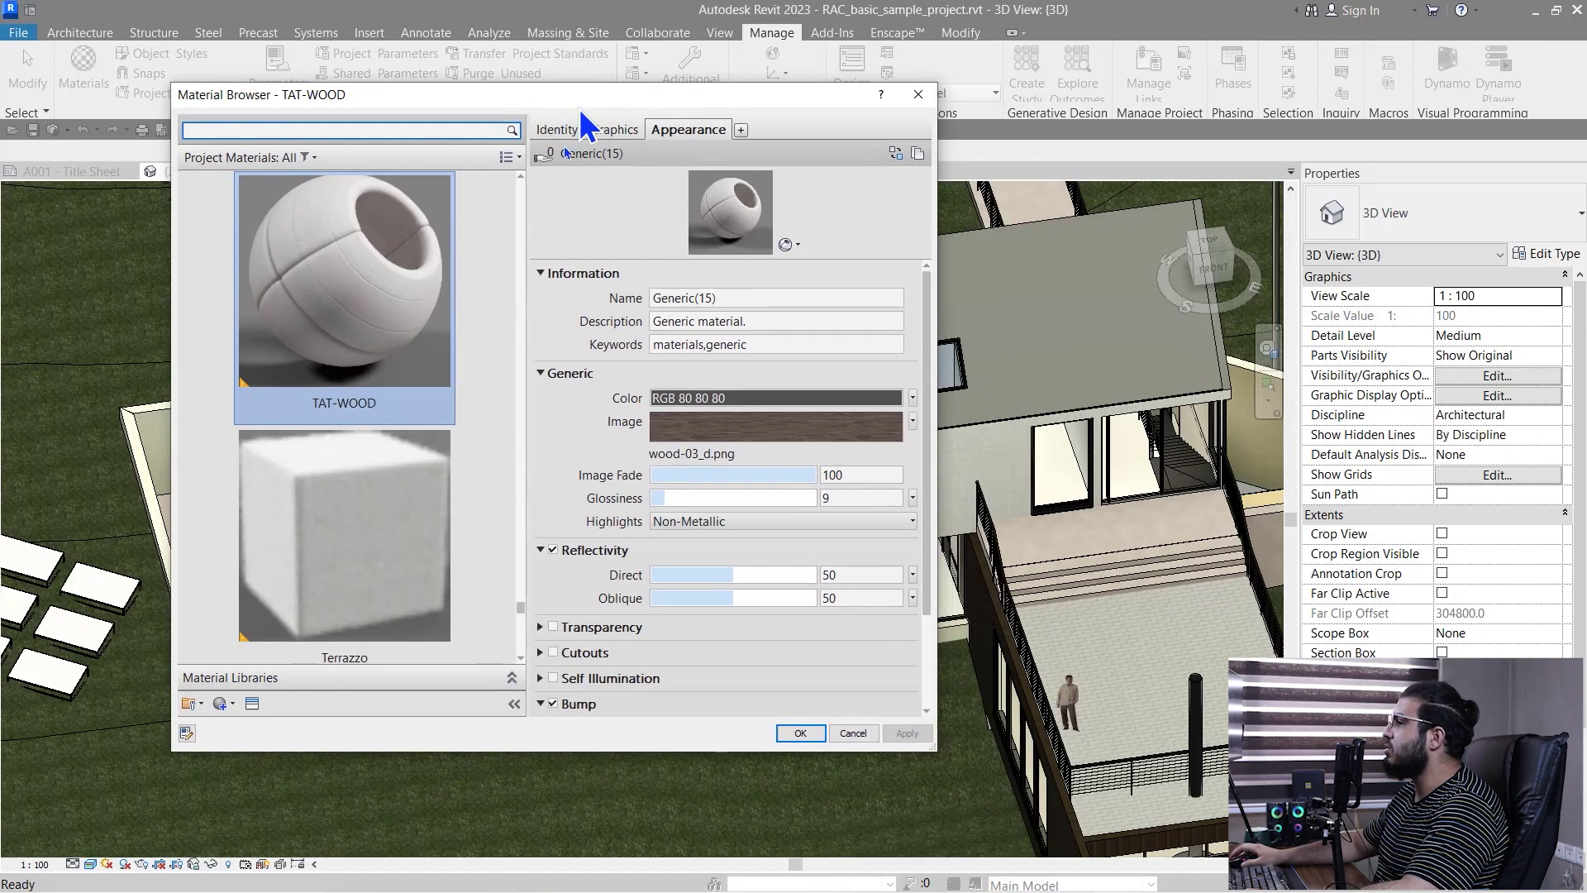
{"action": "scroll", "coordinate": [376, 661], "scroll_direction": "down", "scroll_amount": 1}
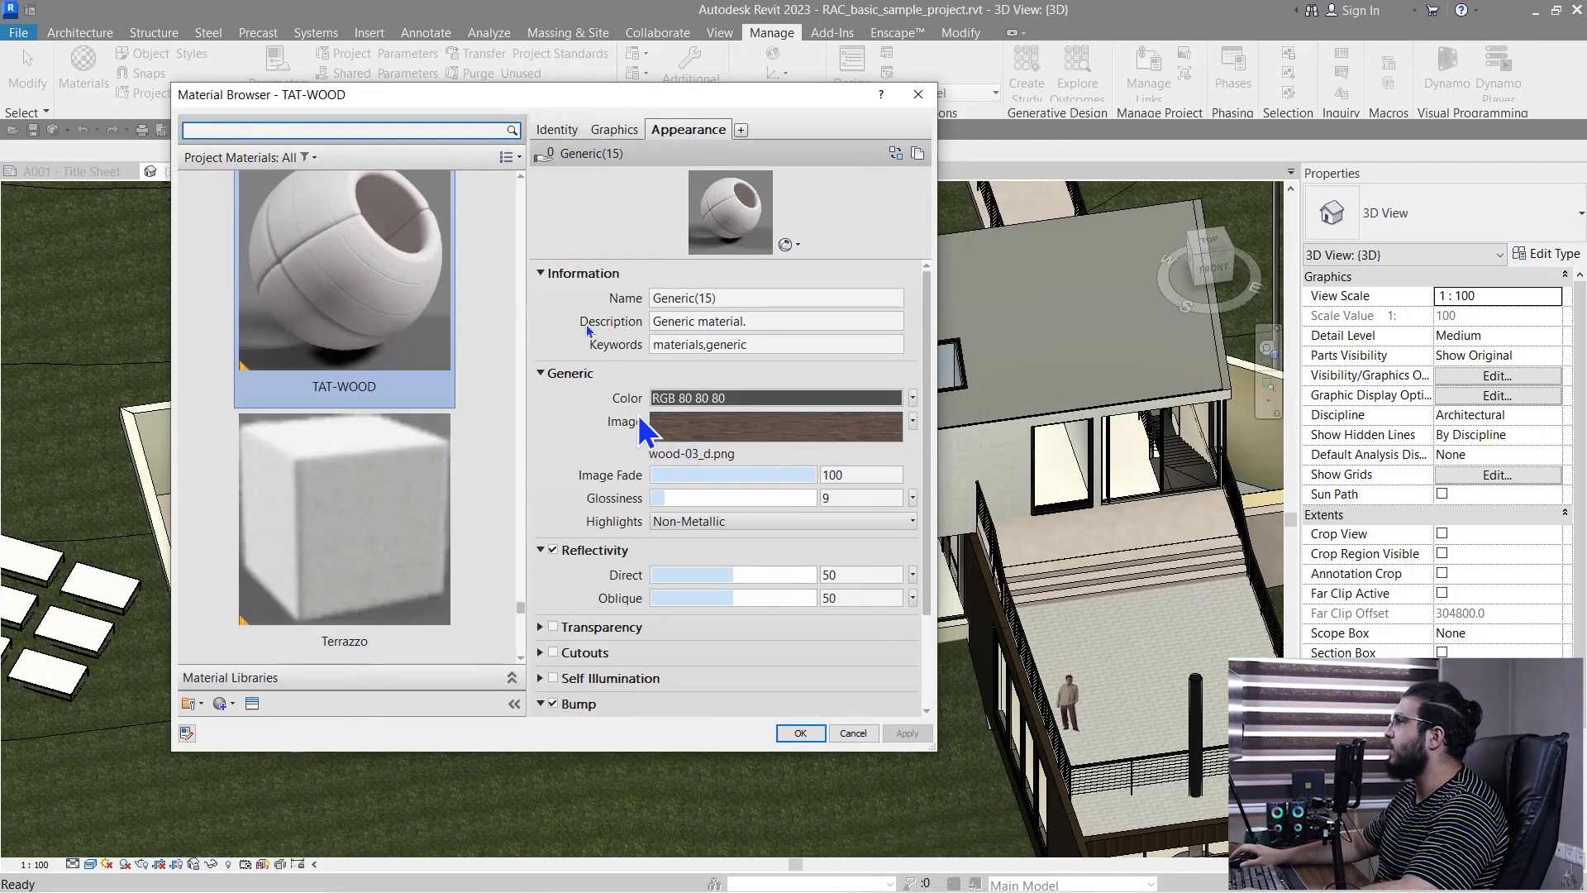
{"action": "scroll", "coordinate": [347, 560], "scroll_direction": "down", "scroll_amount": 1}
{"action": "scroll", "coordinate": [347, 609], "scroll_direction": "down", "scroll_amount": 3}
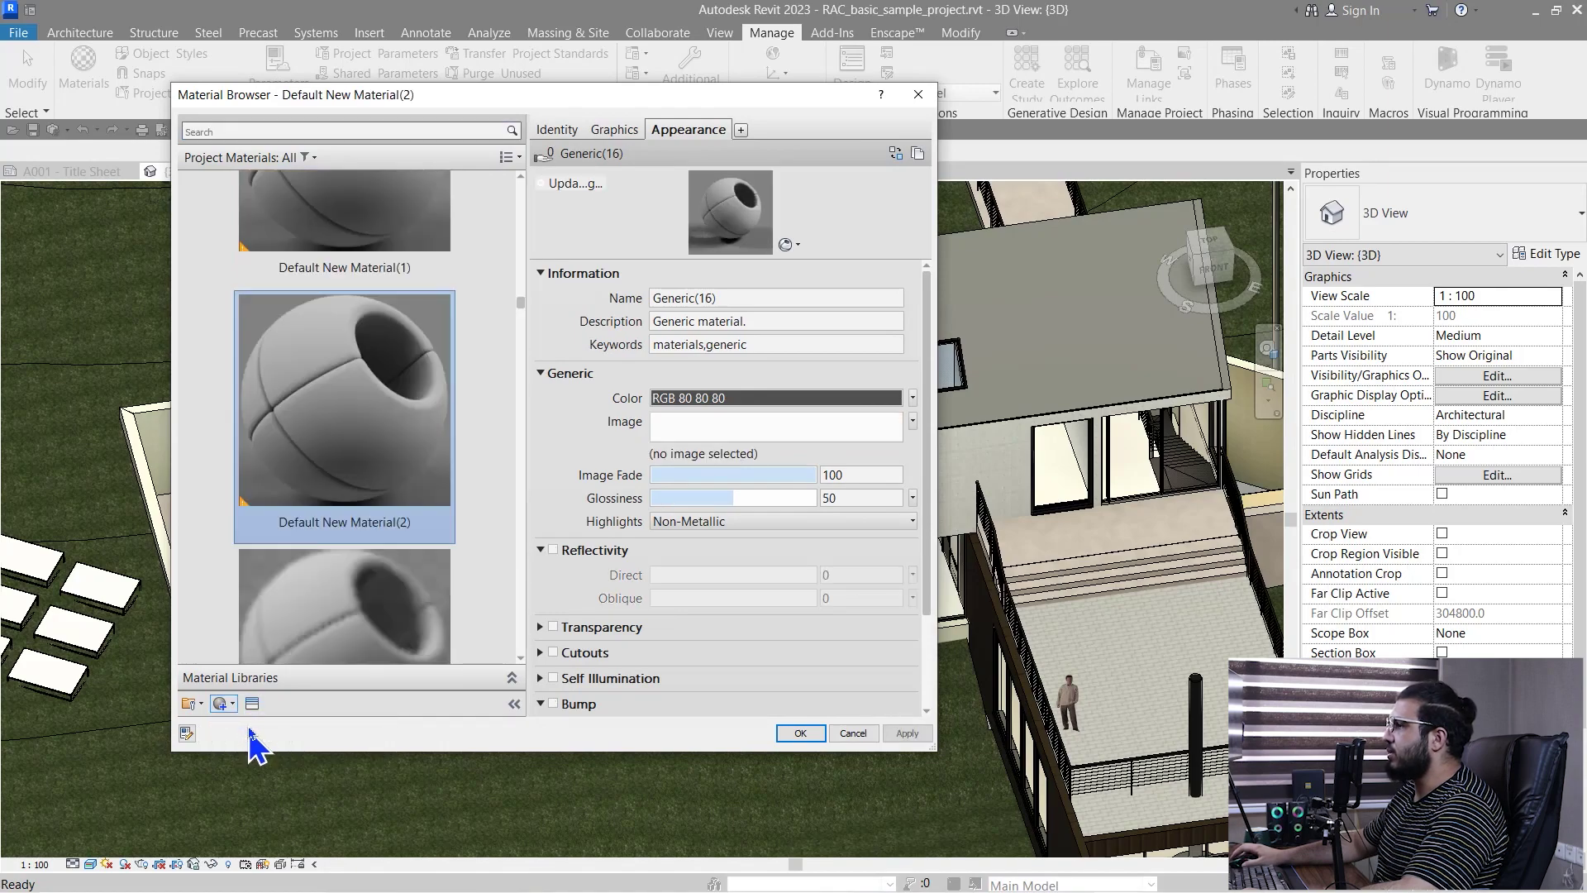
{"action": "right_click", "coordinate": [351, 308]}
{"action": "left_click", "coordinate": [395, 383]}
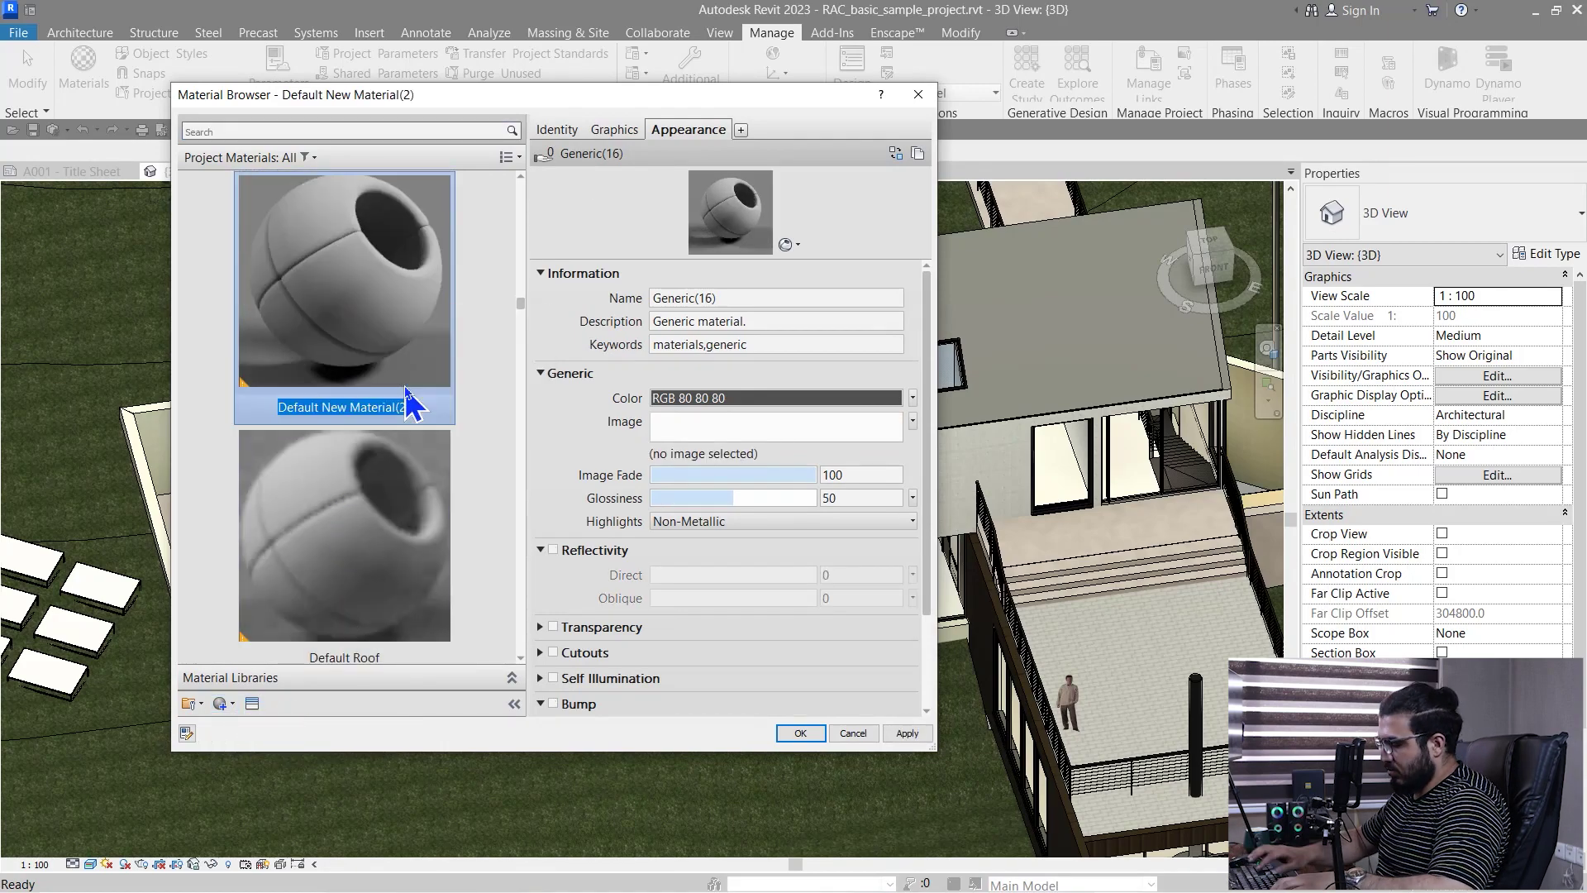
{"action": "type", "text": "TEST"}
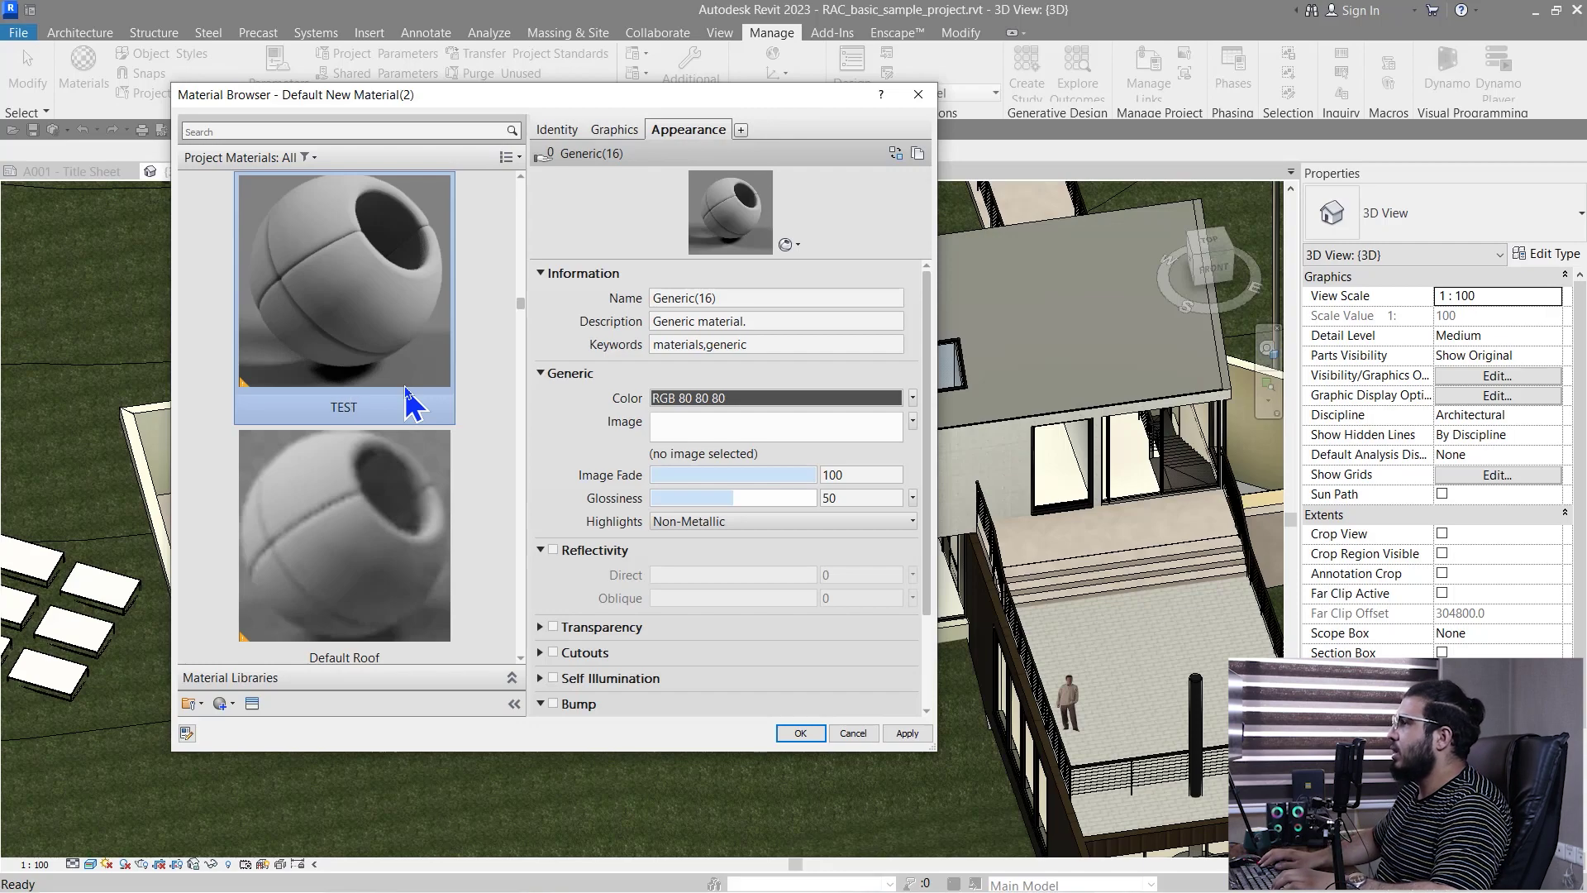
{"action": "type", "text": "3"}
{"action": "key", "text": "Return"}
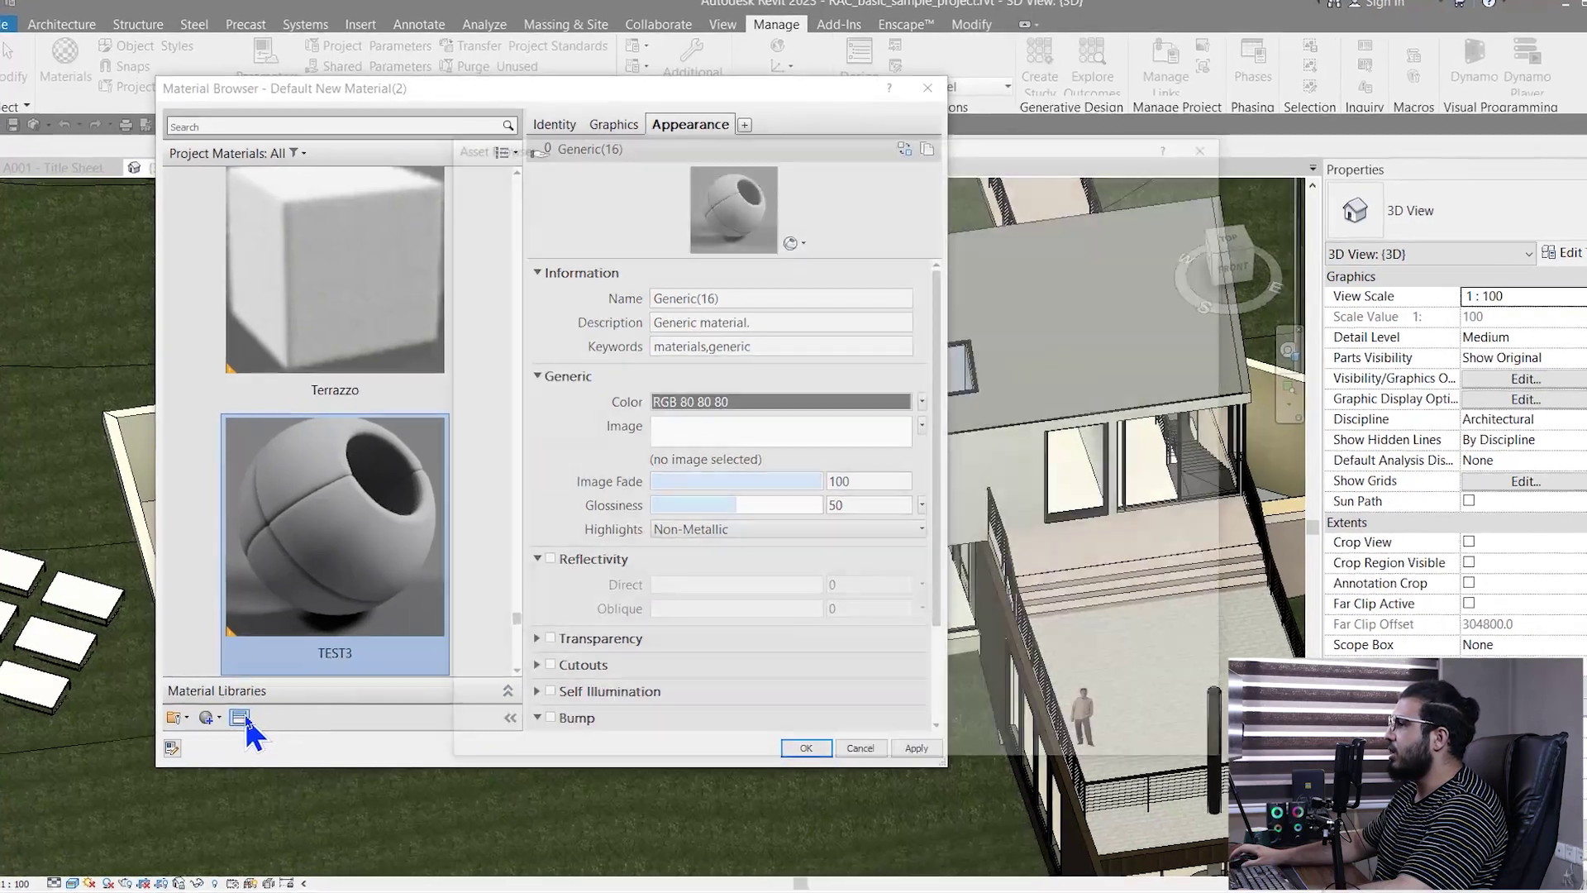
Step: Open the asset browser for TEST3 and display the Appearance Library as thumbnails at 256 x 256
{"action": "left_click", "coordinate": [252, 703]}
{"action": "left_click_drag", "start_coordinate": [931, 146], "coordinate": [678, 107]}
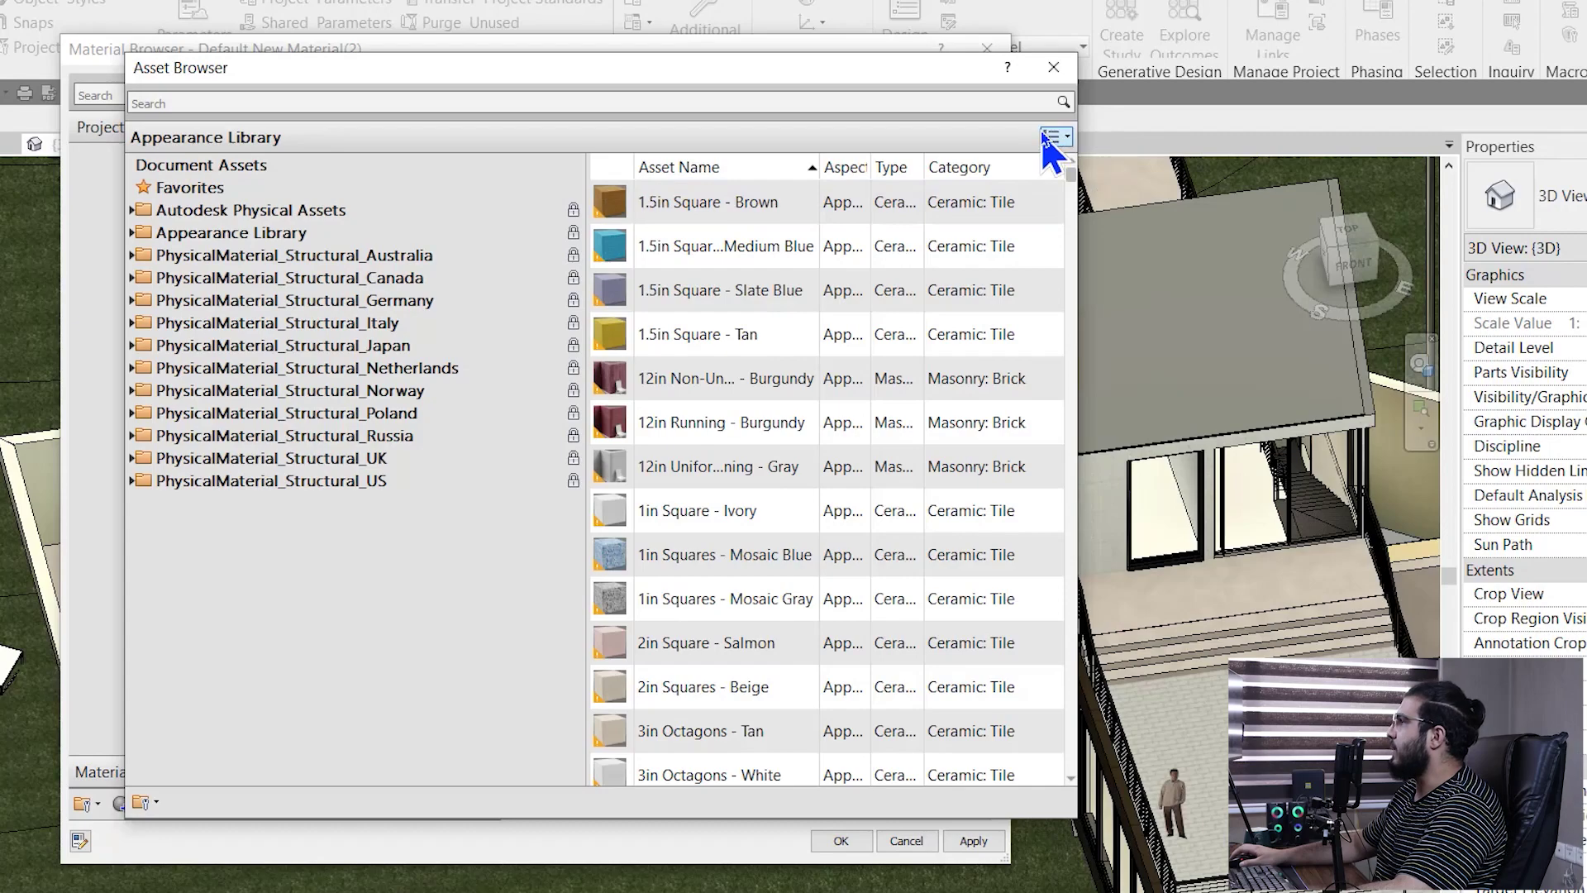
{"action": "left_click", "coordinate": [1056, 137]}
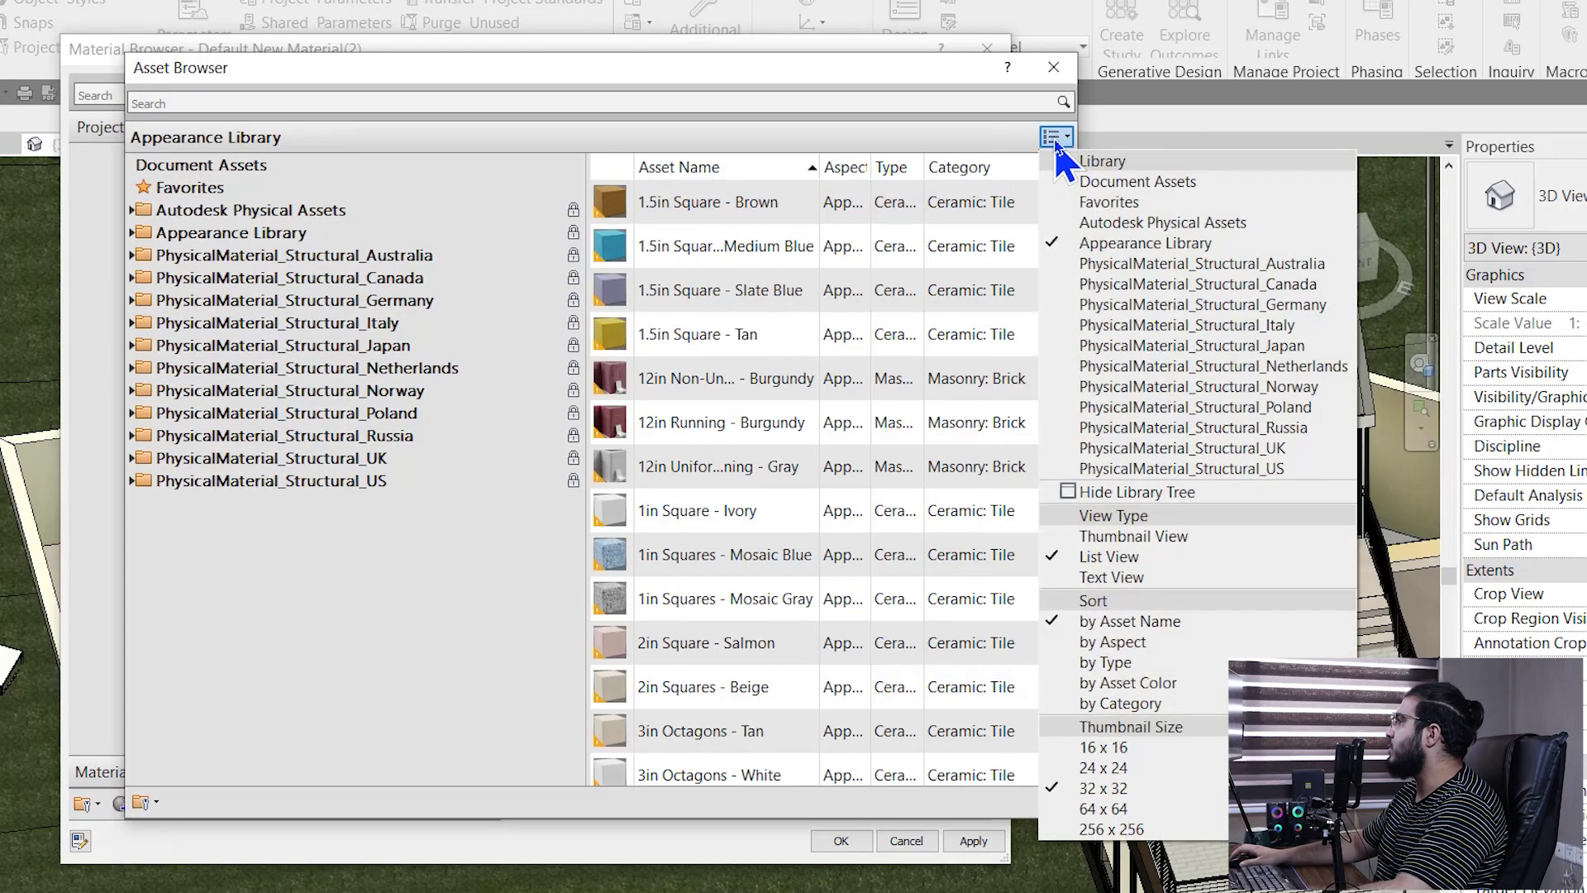
{"action": "left_click", "coordinate": [1136, 536]}
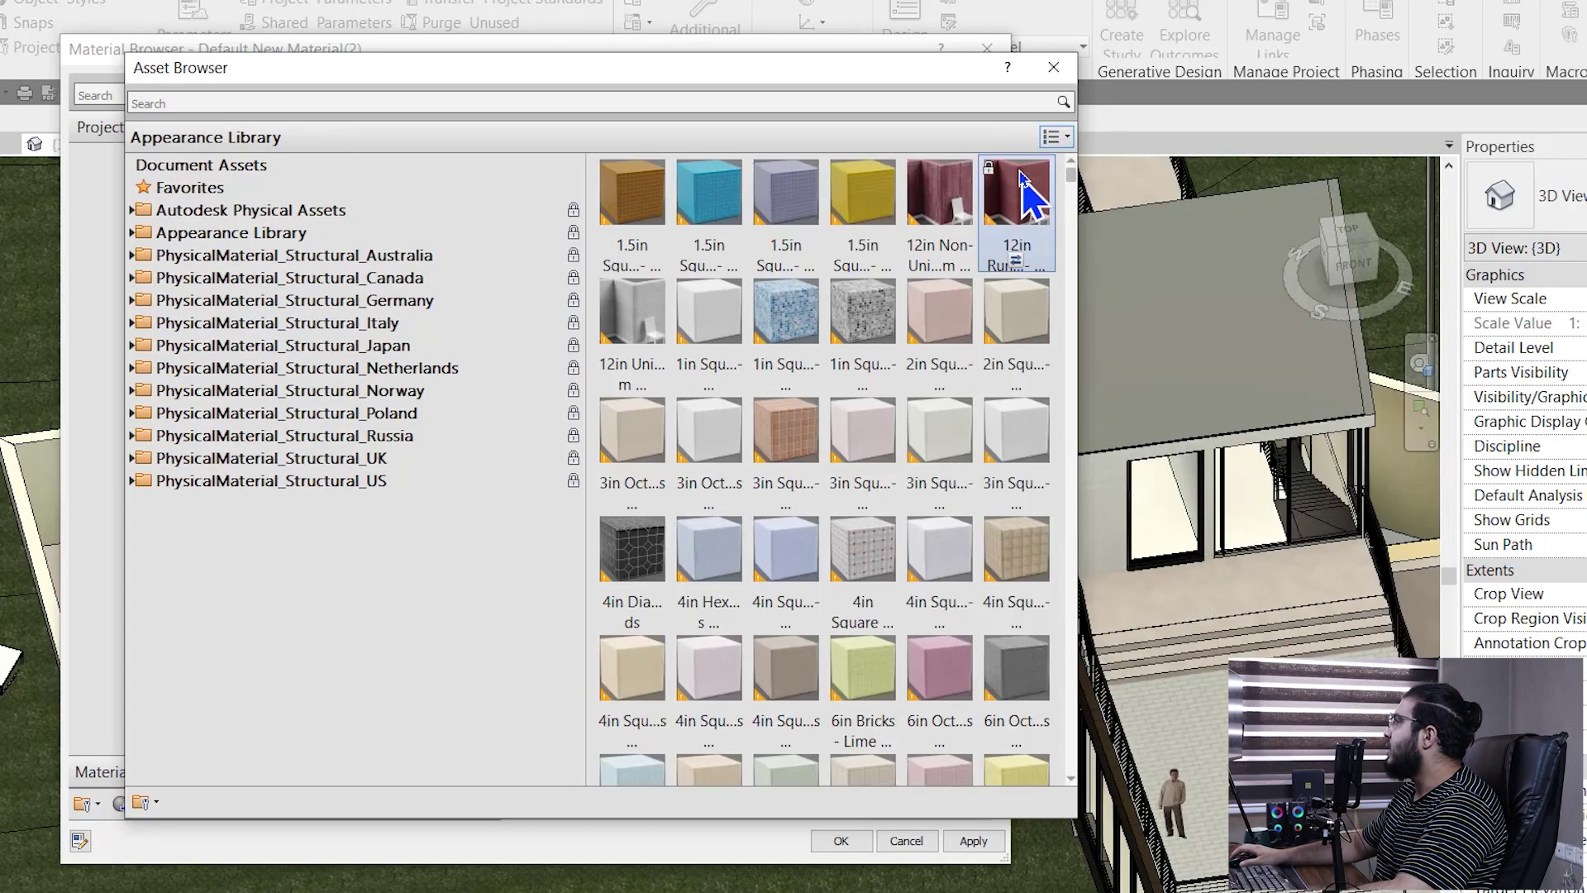
{"action": "left_click", "coordinate": [1055, 137]}
{"action": "left_click", "coordinate": [1096, 818]}
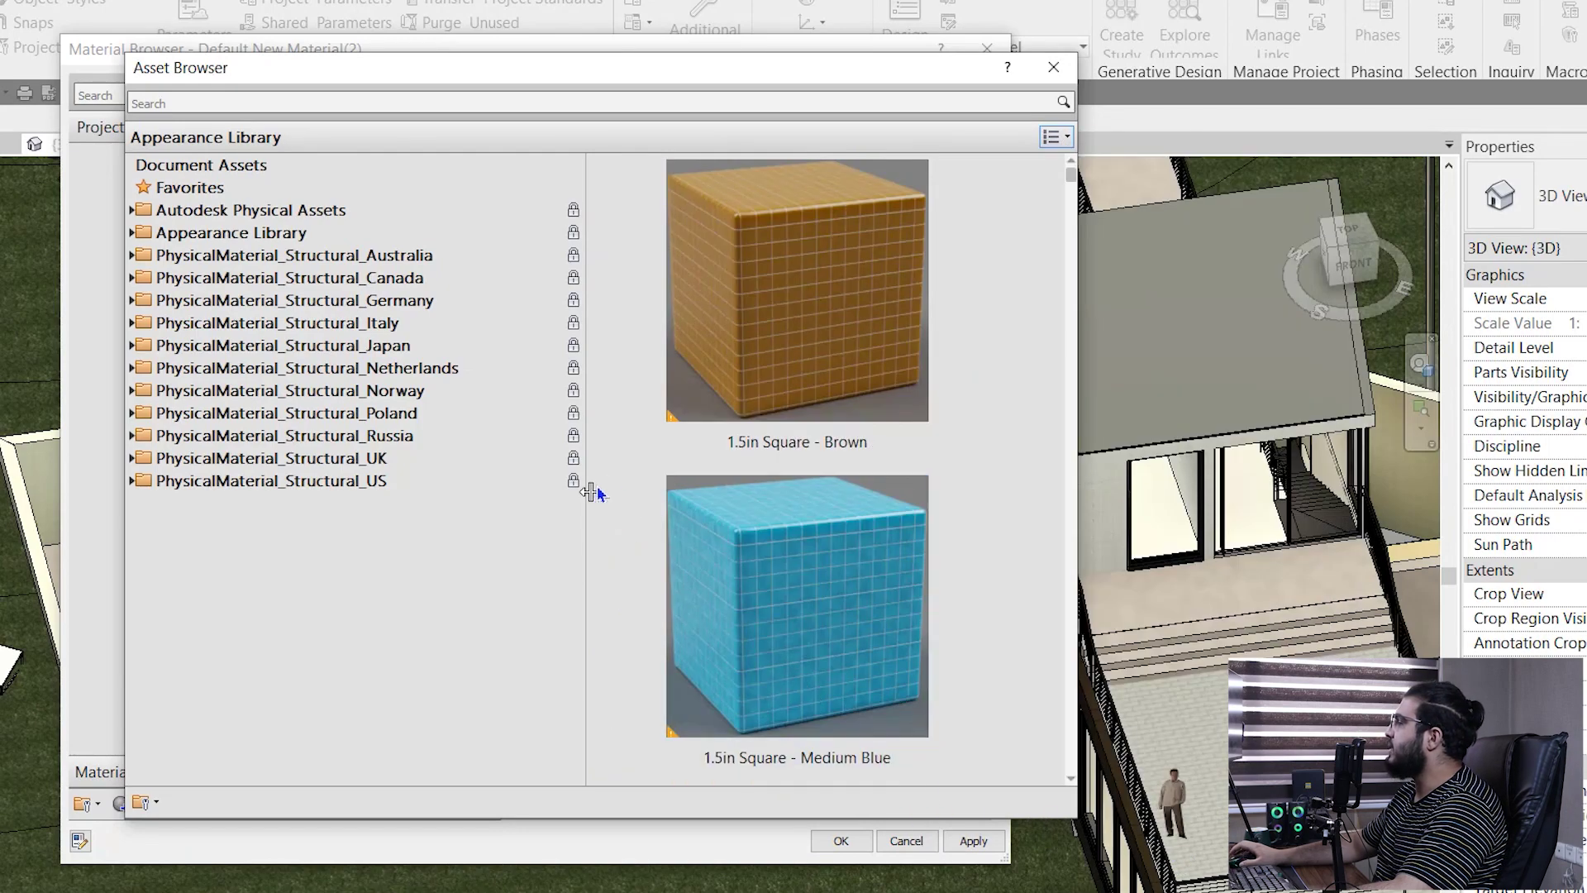
Step: Replace TEST3's appearance with Beechwood - Chocolate Brown from the Flooring category of the Appearance Library and accept the material
{"action": "double_click", "coordinate": [183, 237]}
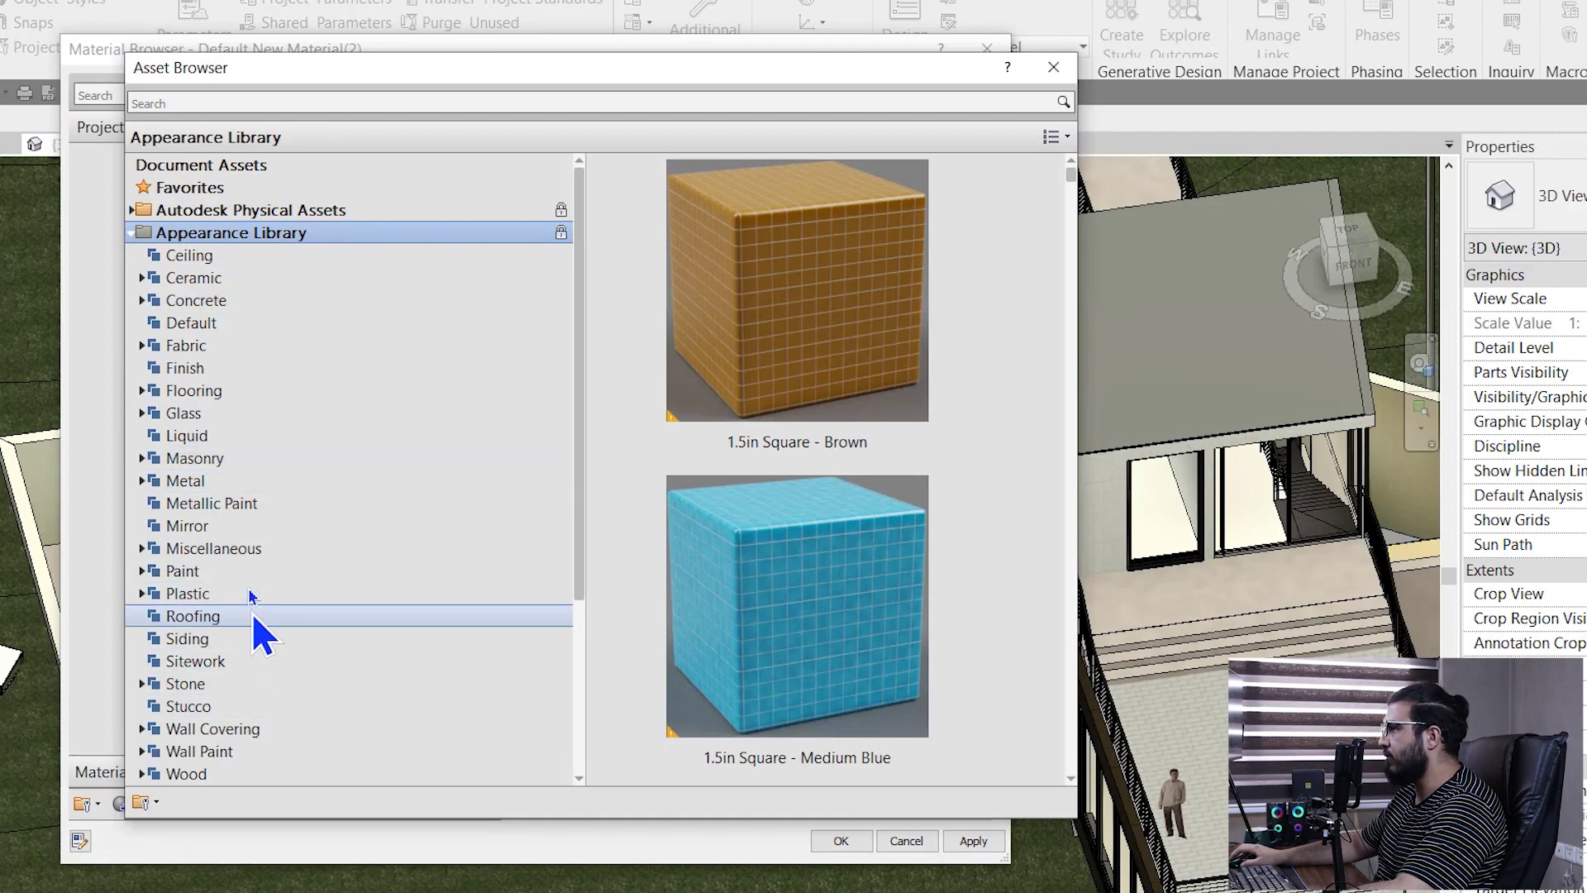
{"action": "double_click", "coordinate": [239, 392]}
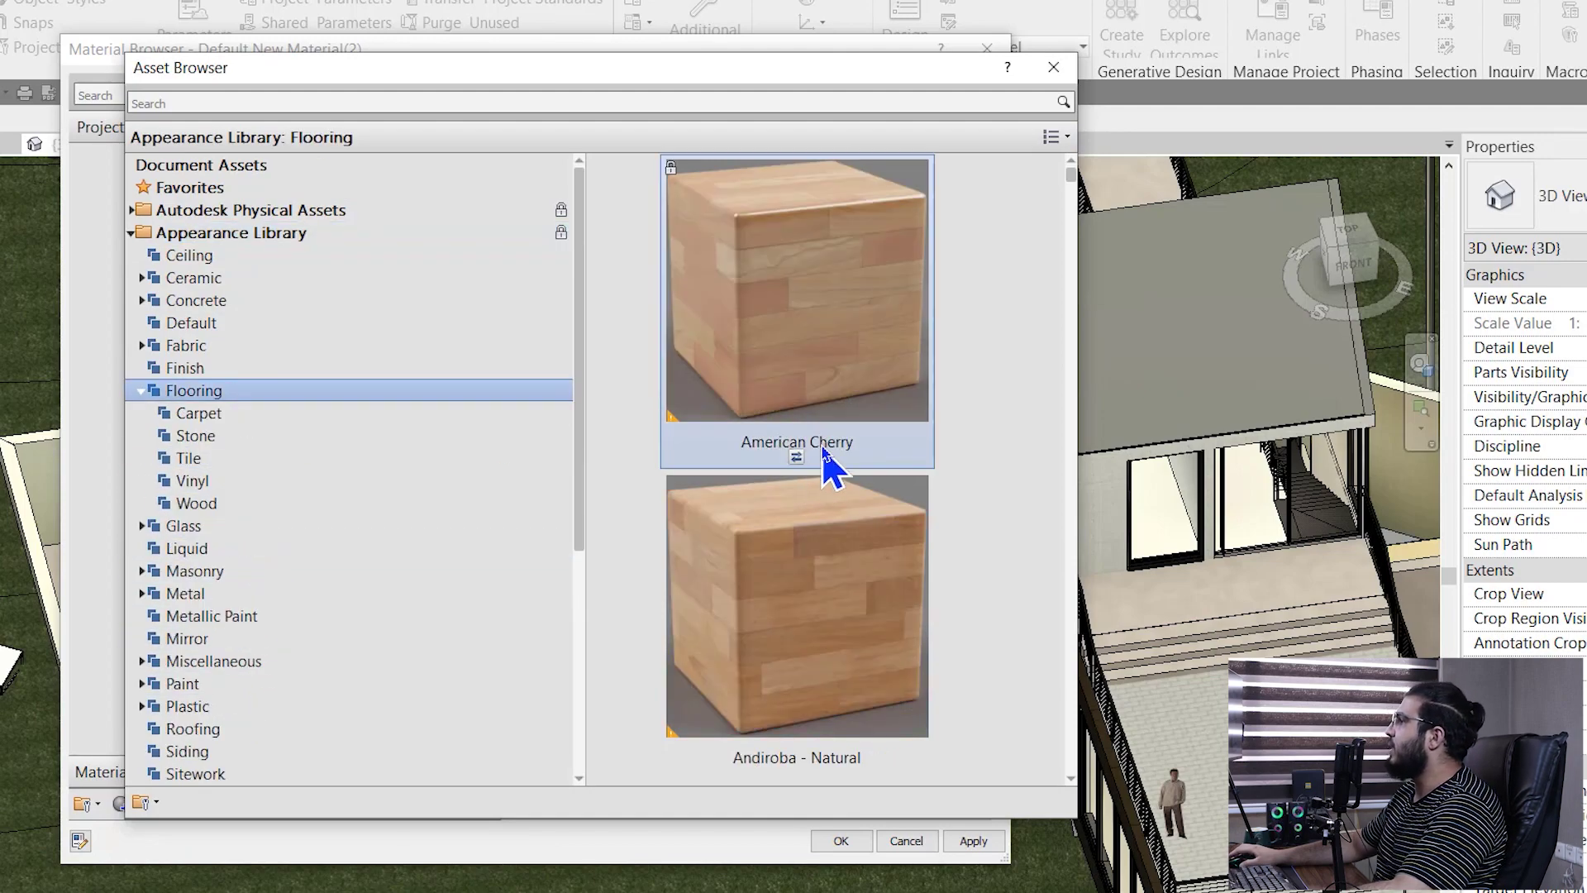
{"action": "scroll", "coordinate": [831, 437], "scroll_direction": "down", "scroll_amount": 2}
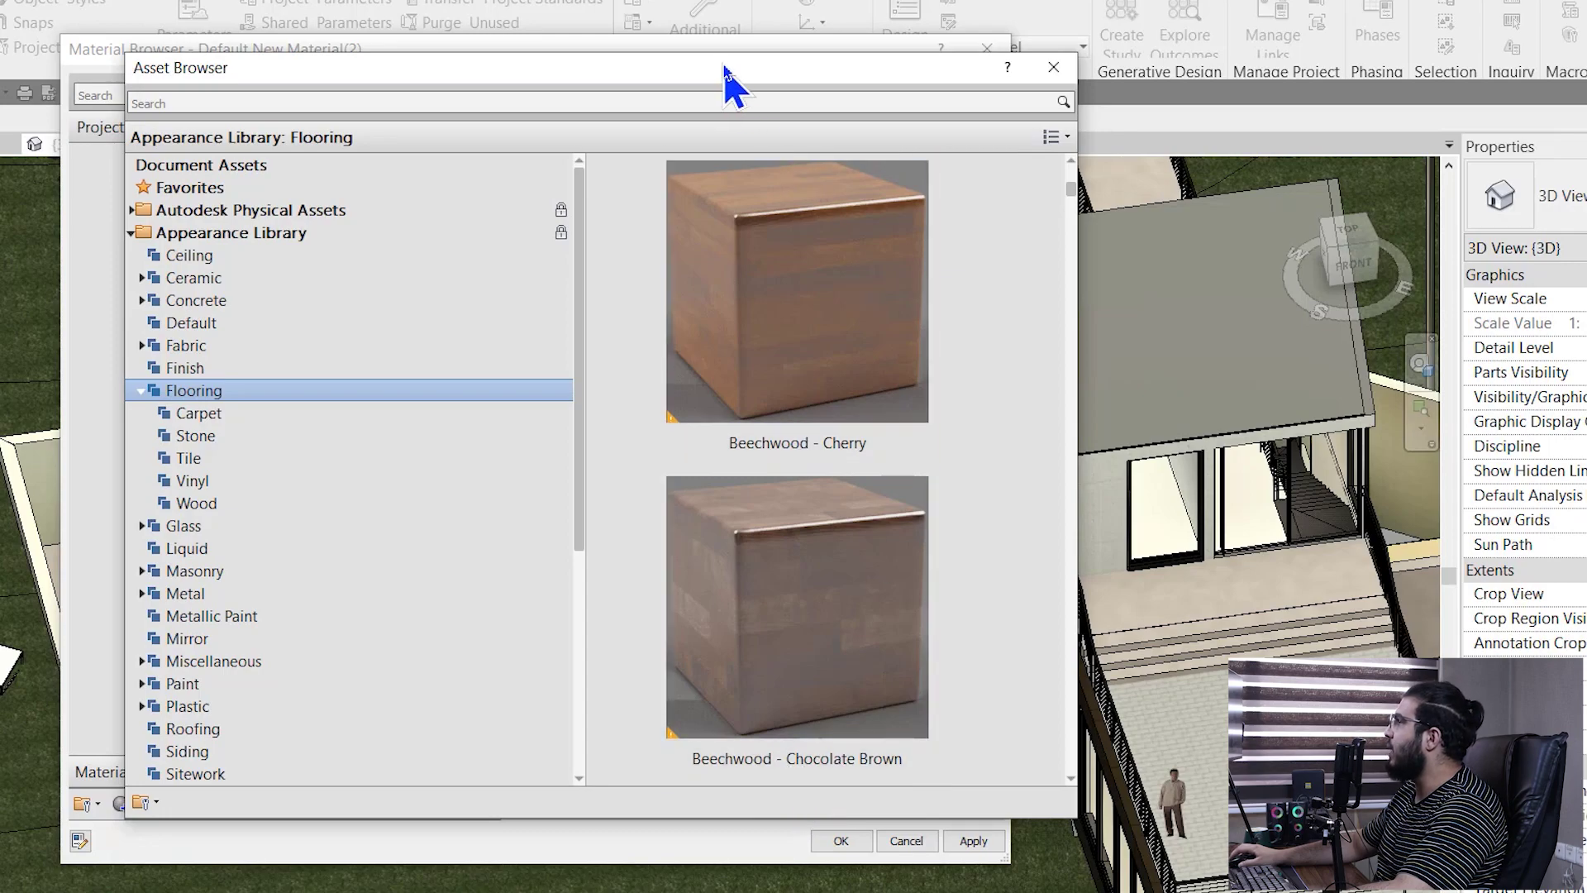
{"action": "left_click_drag", "start_coordinate": [732, 82], "coordinate": [1100, 112]}
{"action": "left_click", "coordinate": [1203, 142]}
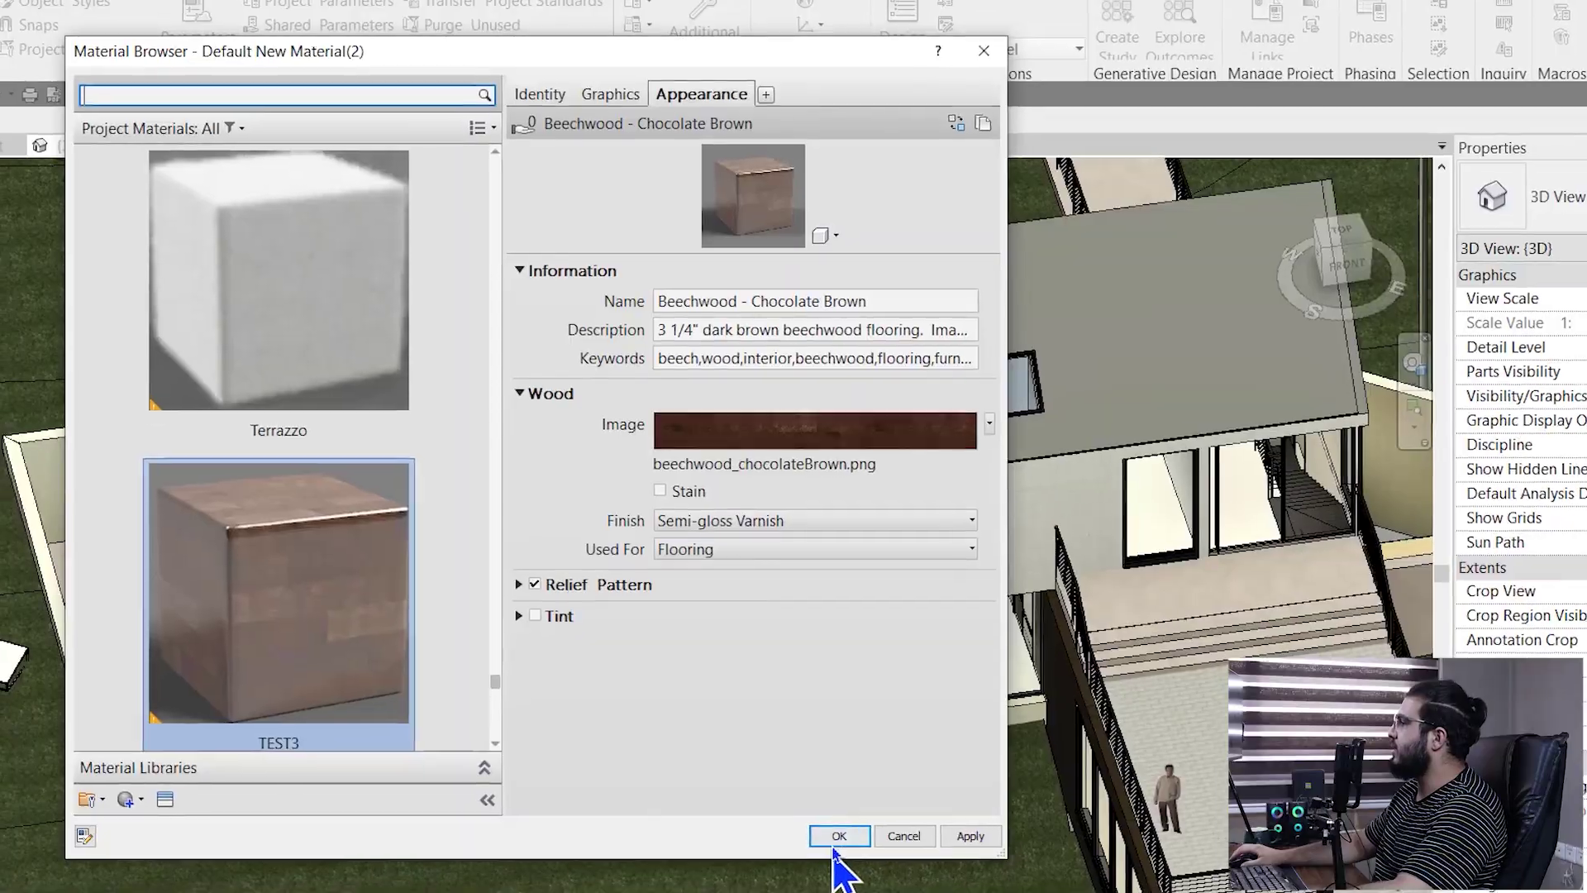
{"action": "left_click", "coordinate": [837, 839]}
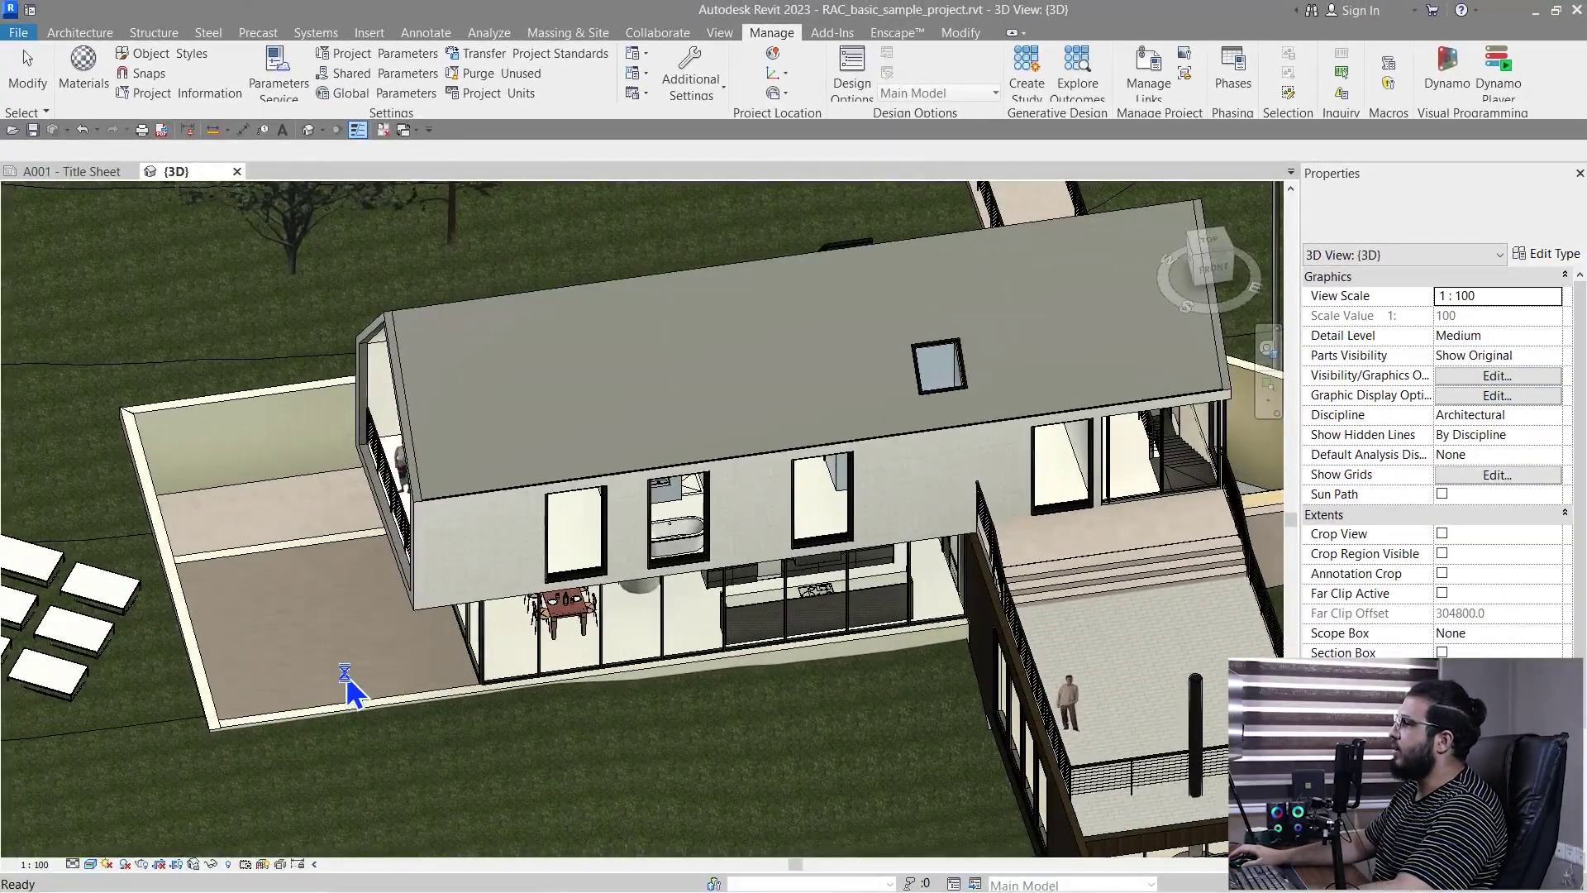
Step: Assign TEST3 to the layer in the terrace floor type Concrete-Domestic 425mm that uses TAT-WOOD, and inspect the floor in Enscape
{"action": "scroll", "coordinate": [347, 690], "scroll_direction": "up", "scroll_amount": 5}
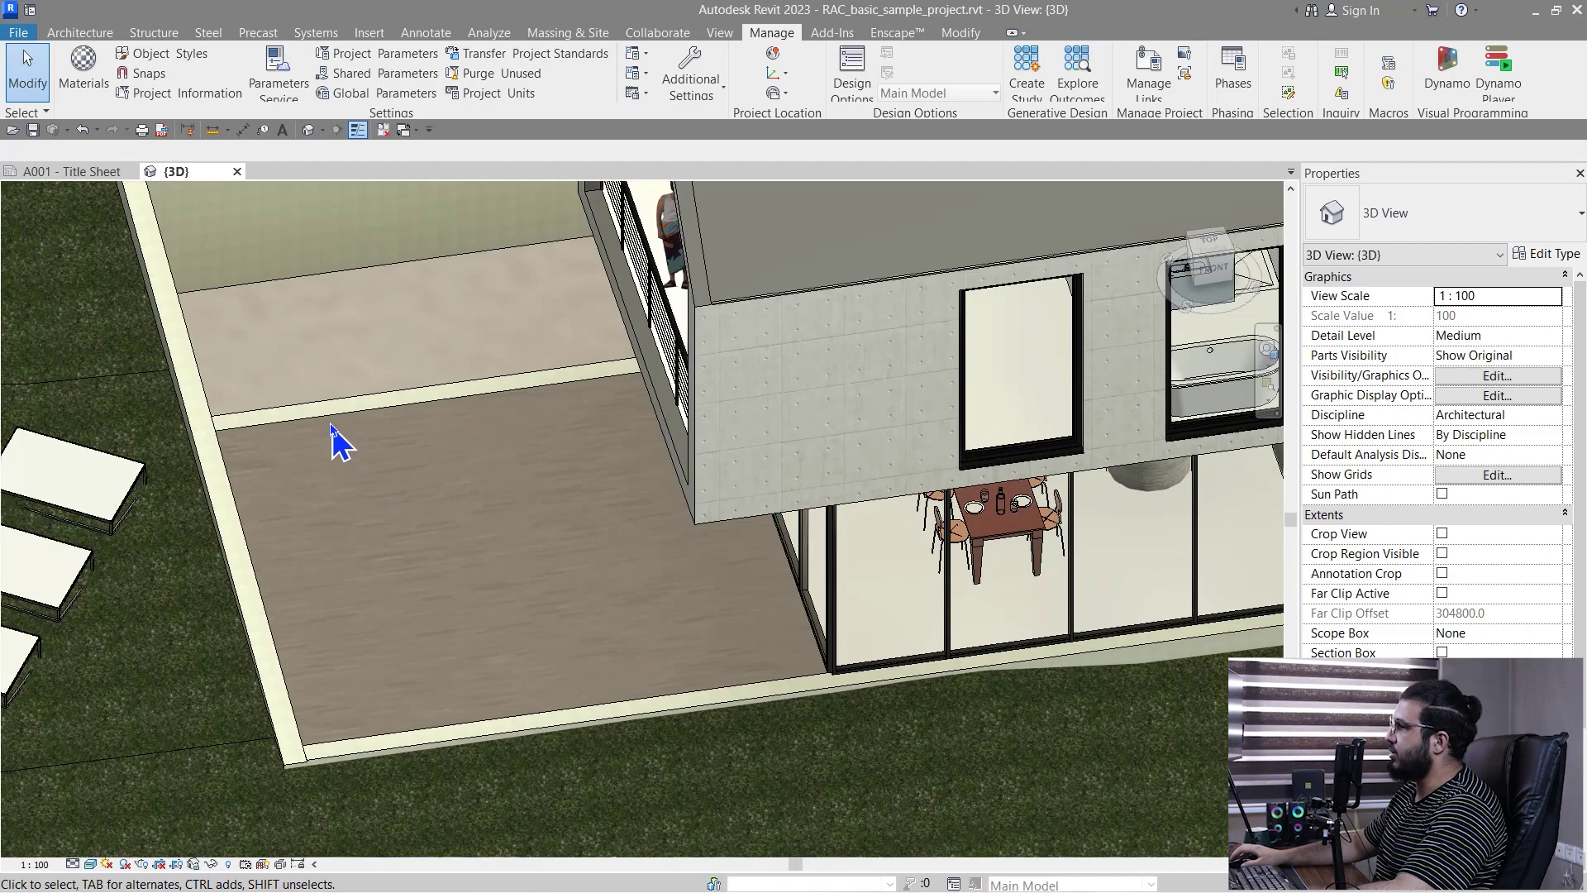
{"action": "left_click", "coordinate": [330, 442]}
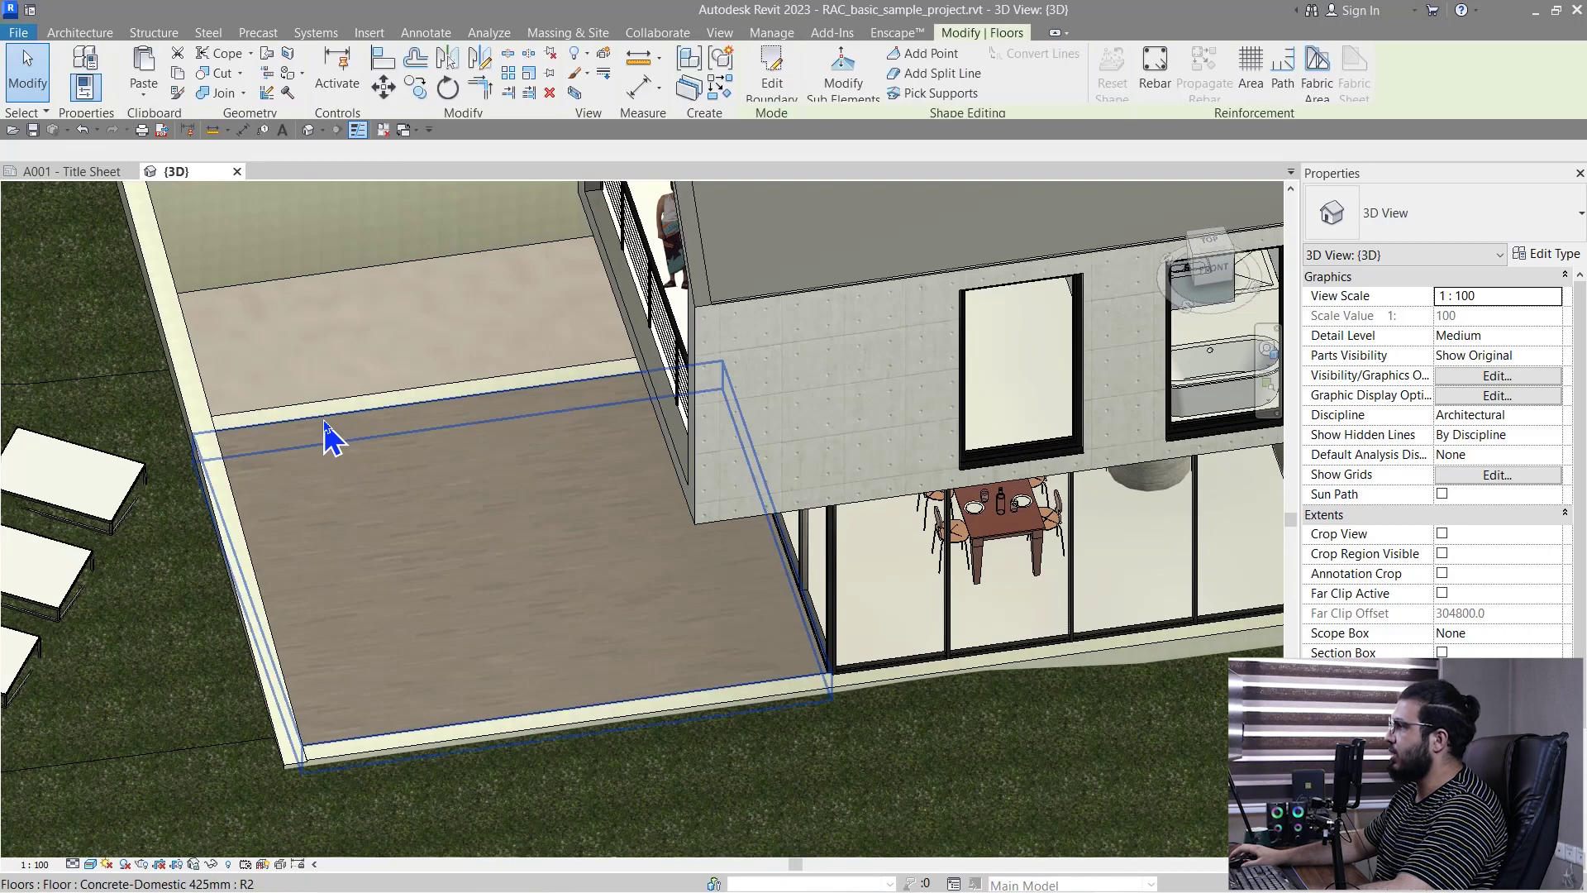
{"action": "left_click", "coordinate": [1539, 258]}
{"action": "left_click", "coordinate": [847, 306]}
{"action": "left_click", "coordinate": [748, 361]}
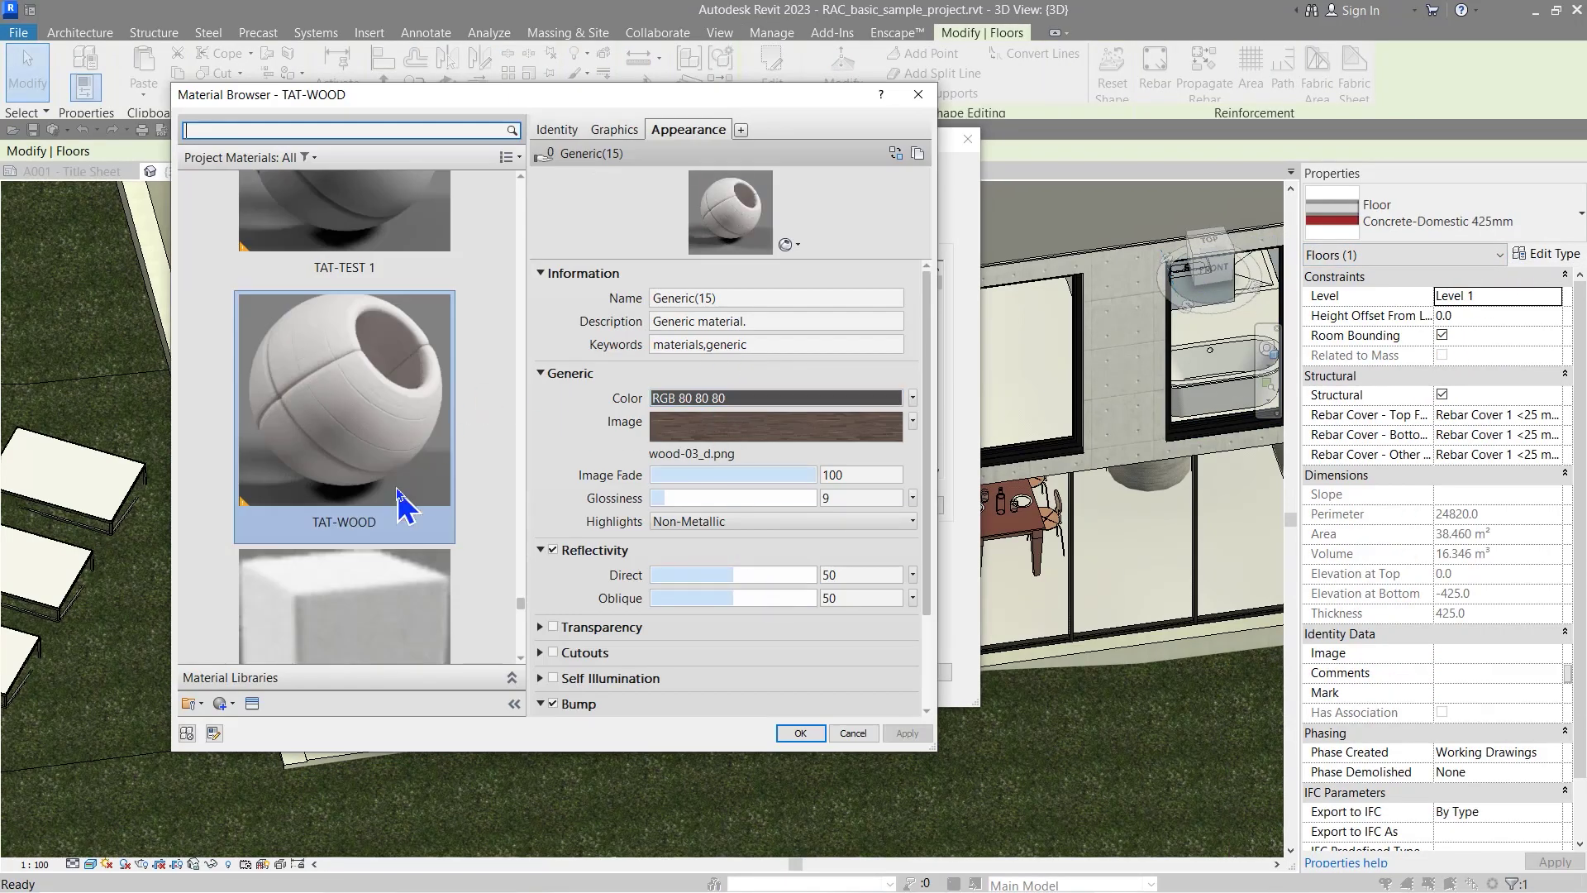
{"action": "scroll", "coordinate": [397, 496], "scroll_direction": "up", "scroll_amount": 2}
{"action": "left_click", "coordinate": [277, 131]}
{"action": "type", "text": "TEST"}
{"action": "left_click", "coordinate": [454, 578]}
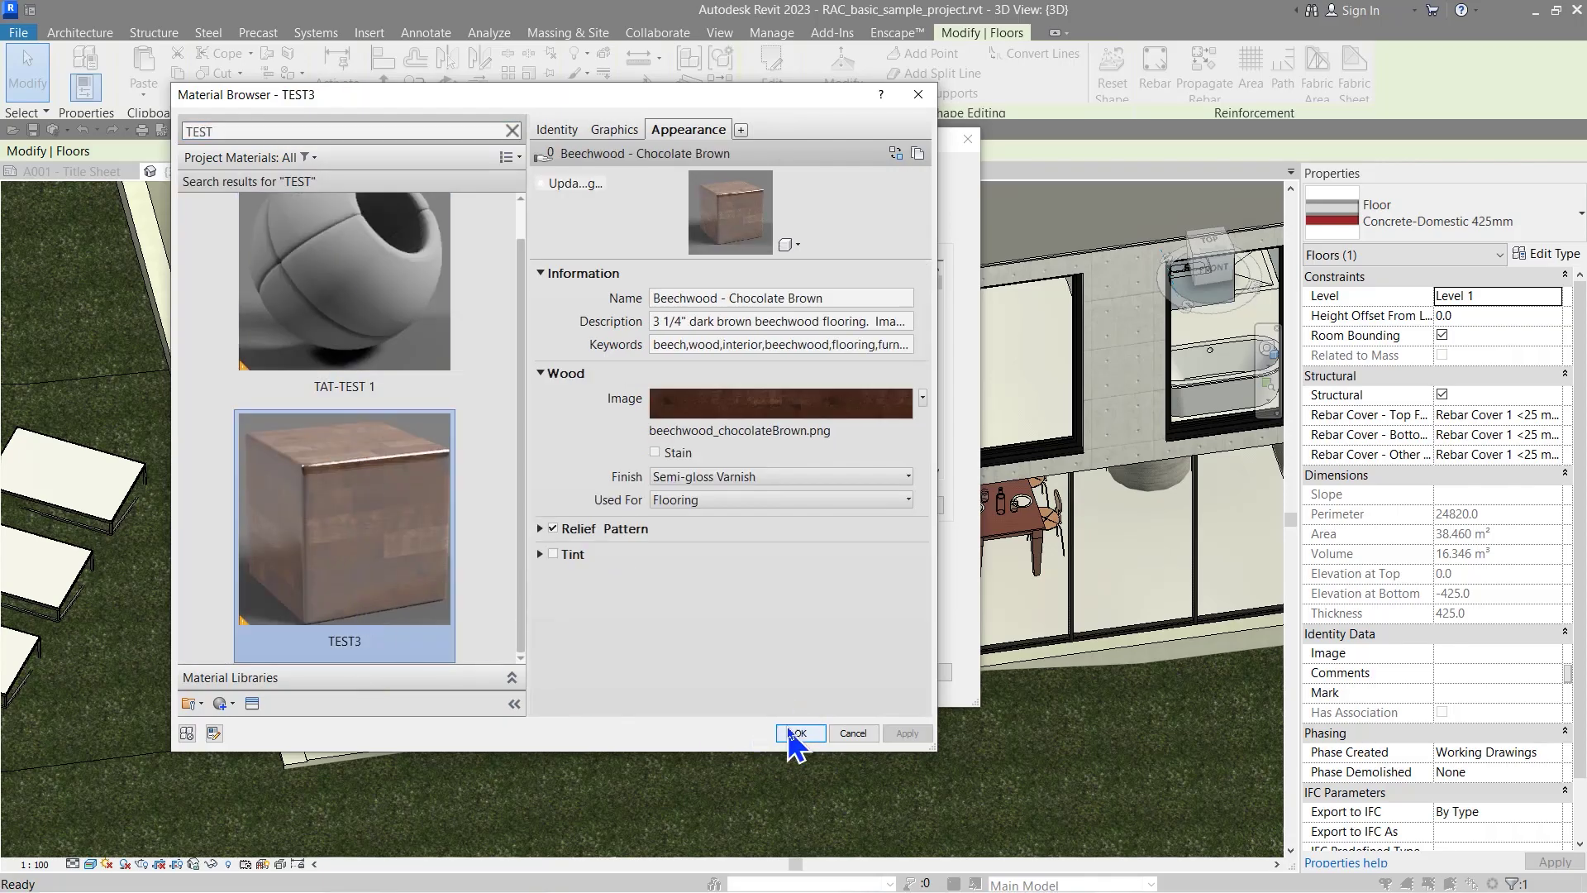
{"action": "left_click", "coordinate": [800, 734]}
{"action": "left_click", "coordinate": [755, 766]}
{"action": "left_click", "coordinate": [736, 822]}
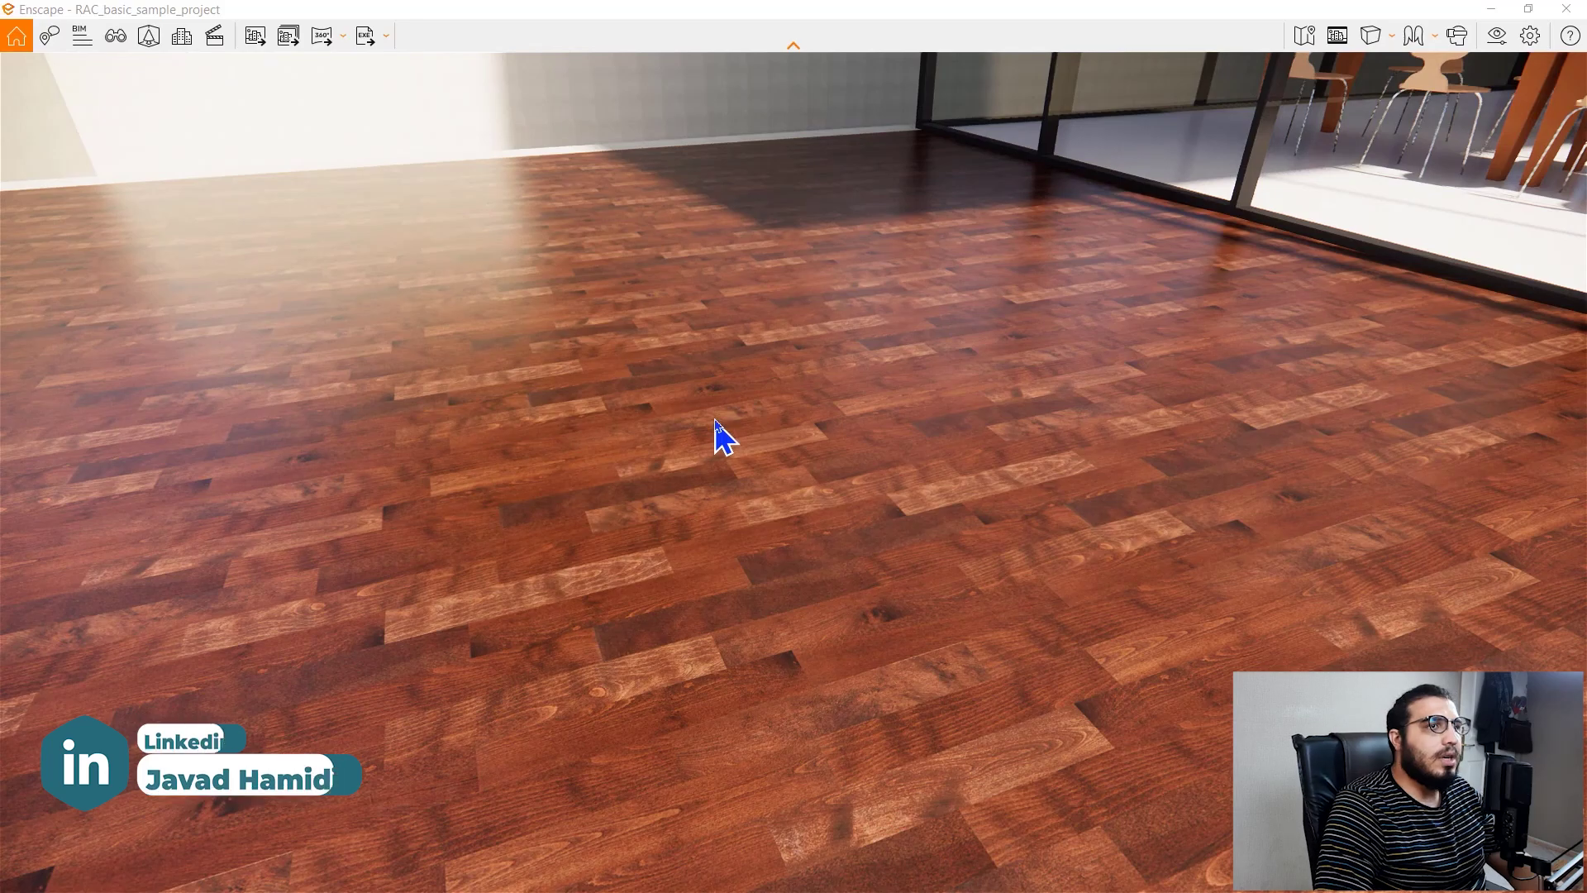
{"action": "left_click_drag", "start_coordinate": [802, 616], "coordinate": [926, 670]}
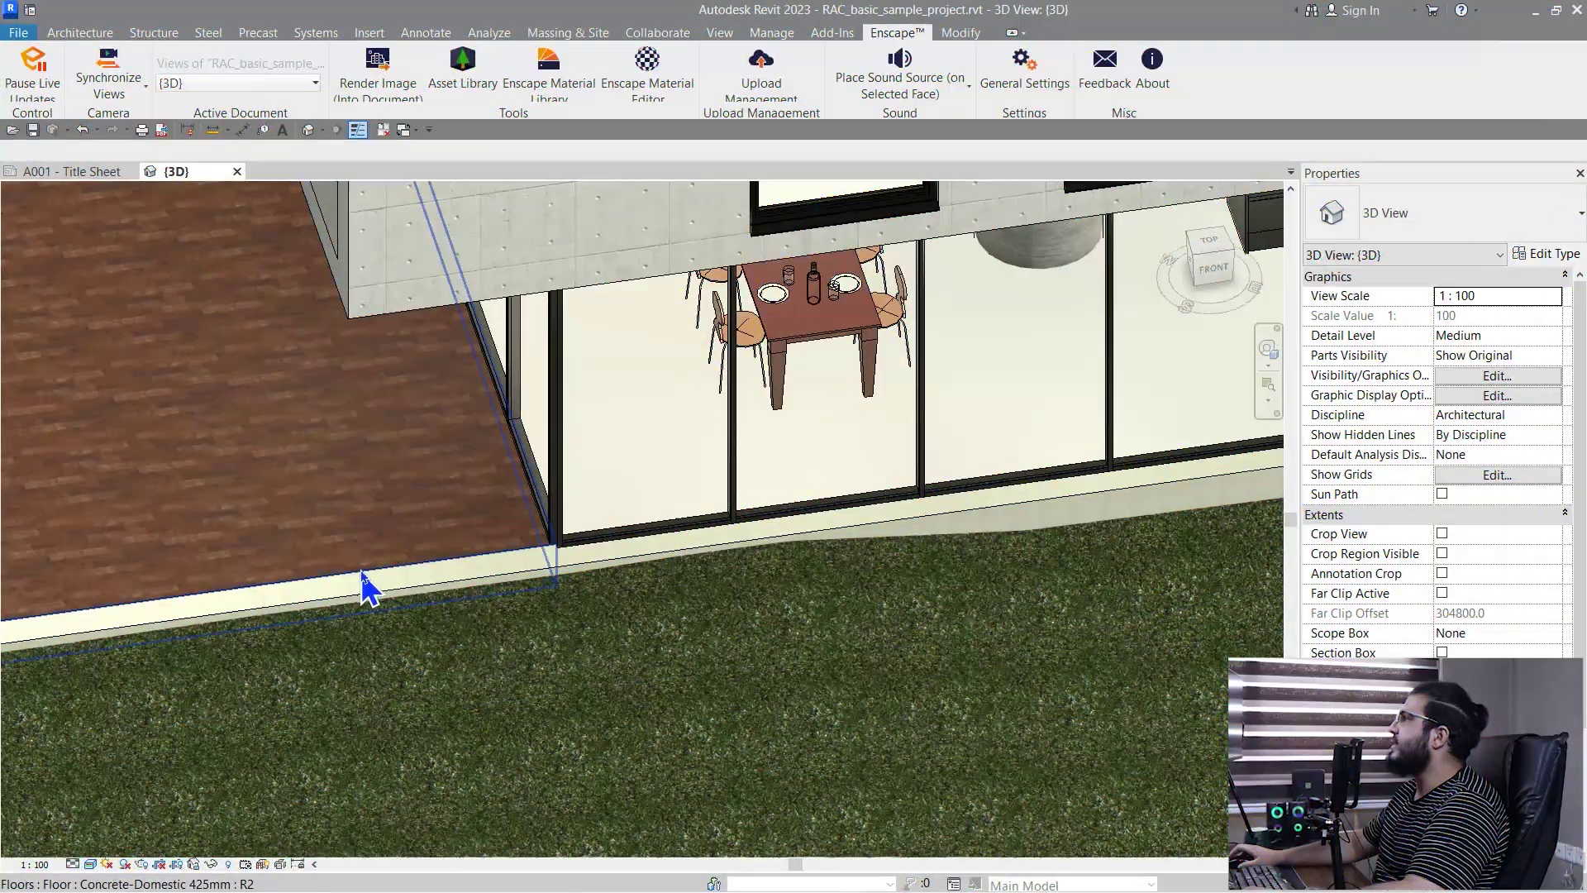
{"action": "middle_click_drag", "start_coordinate": [365, 585], "coordinate": [567, 584]}
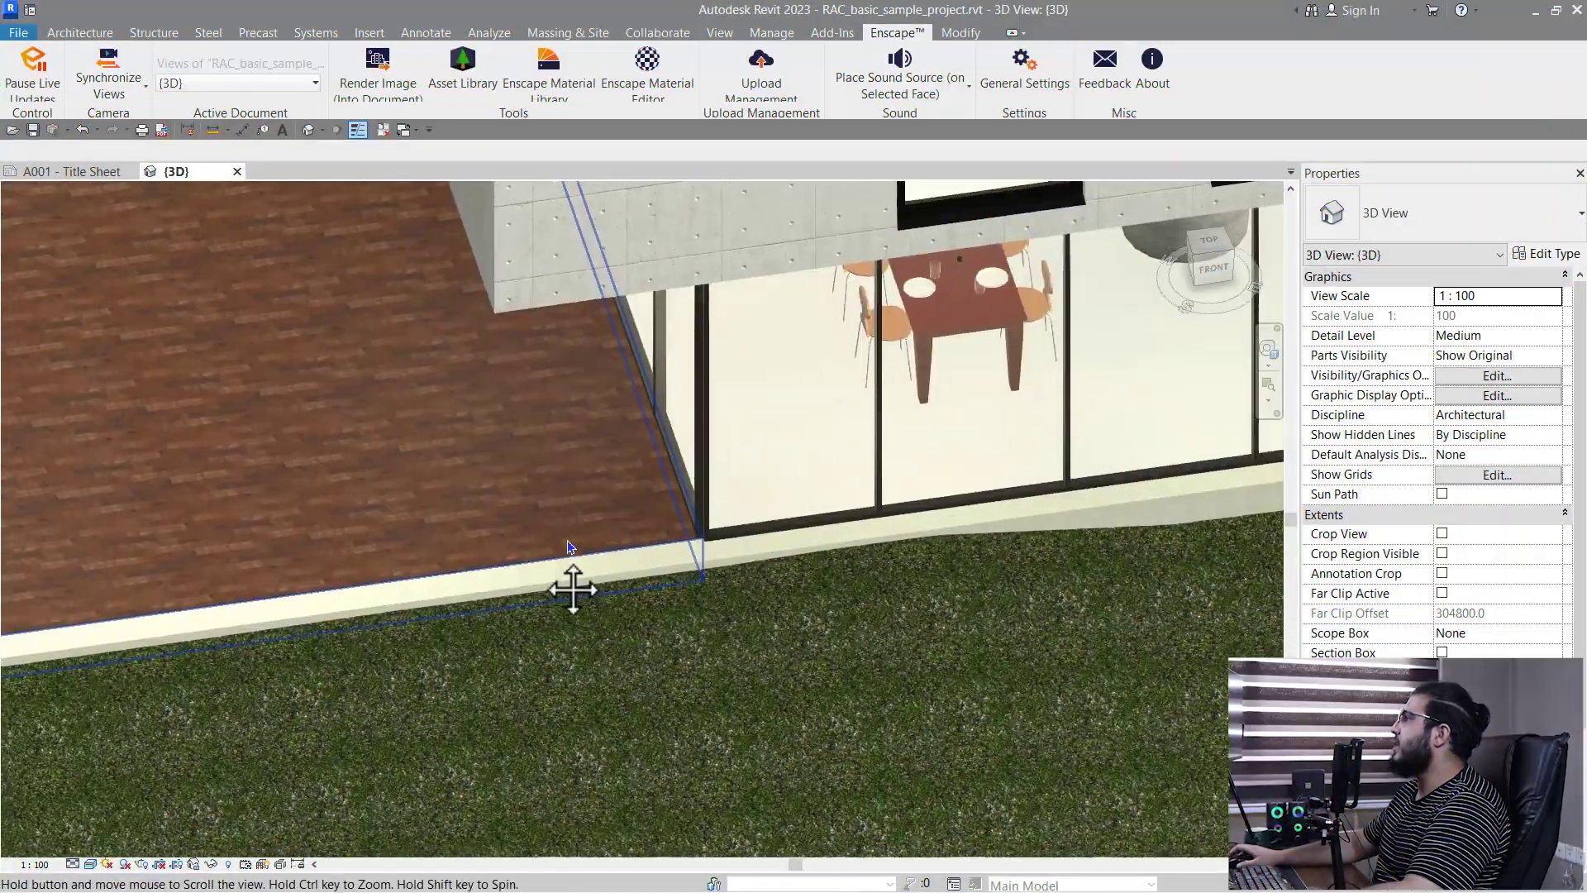
{"action": "left_click", "coordinate": [963, 34]}
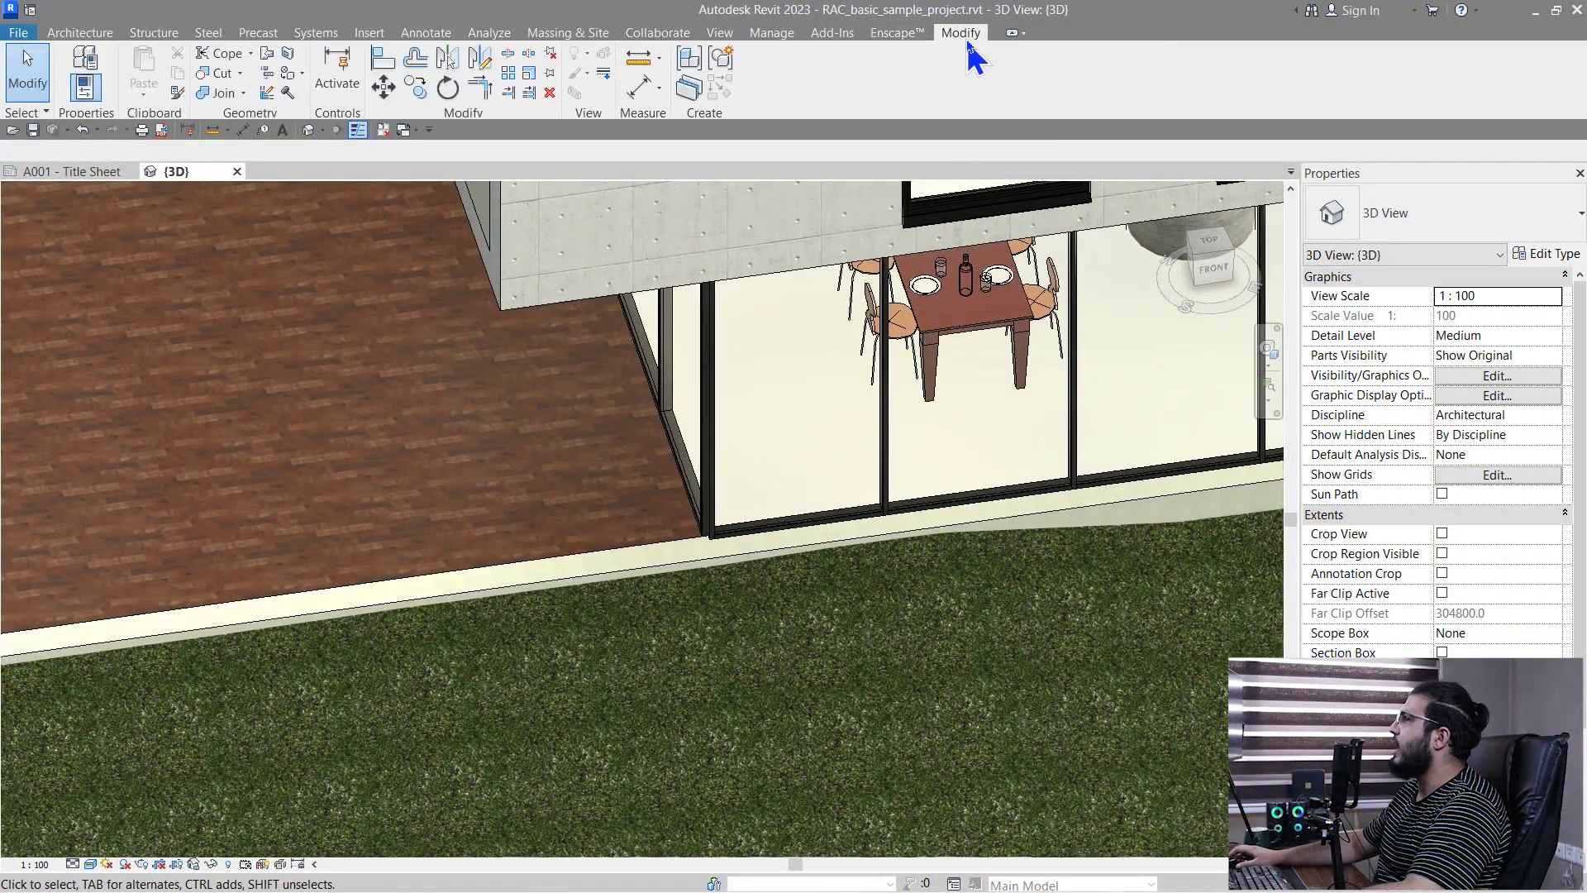
{"action": "left_click", "coordinate": [302, 73]}
{"action": "key", "text": "Escape"}
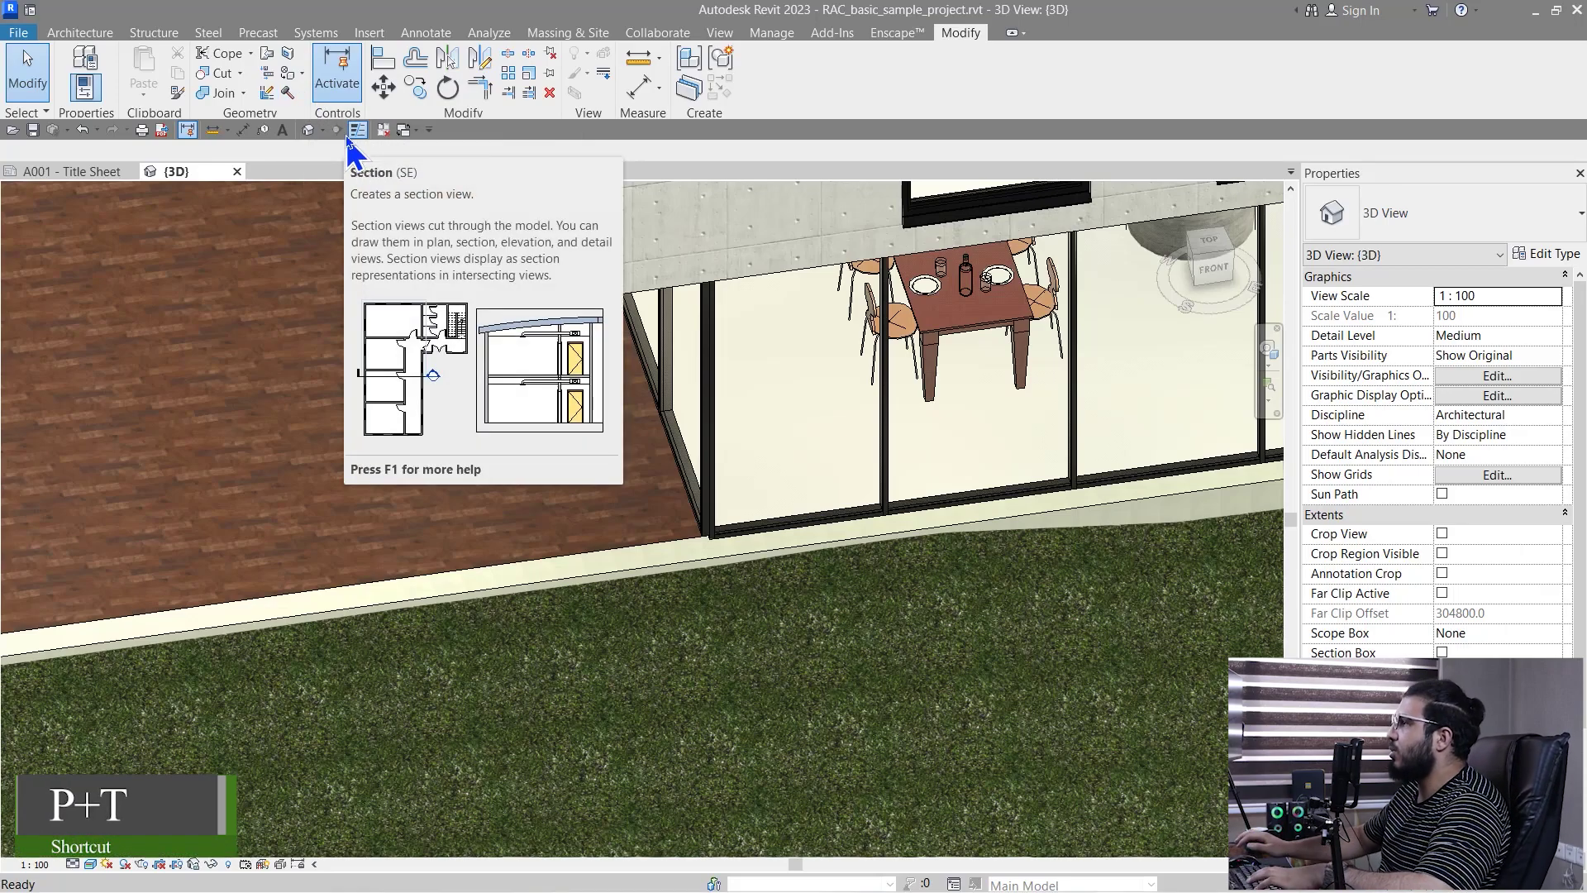
Step: Paint the floor face inside the glazed dining area with the preselected Finishes - Exterior material
{"action": "key", "text": "p"}
{"action": "key", "text": "t"}
{"action": "scroll", "coordinate": [588, 474], "scroll_direction": "up", "scroll_amount": 1}
{"action": "scroll", "coordinate": [147, 304], "scroll_direction": "up", "scroll_amount": 1}
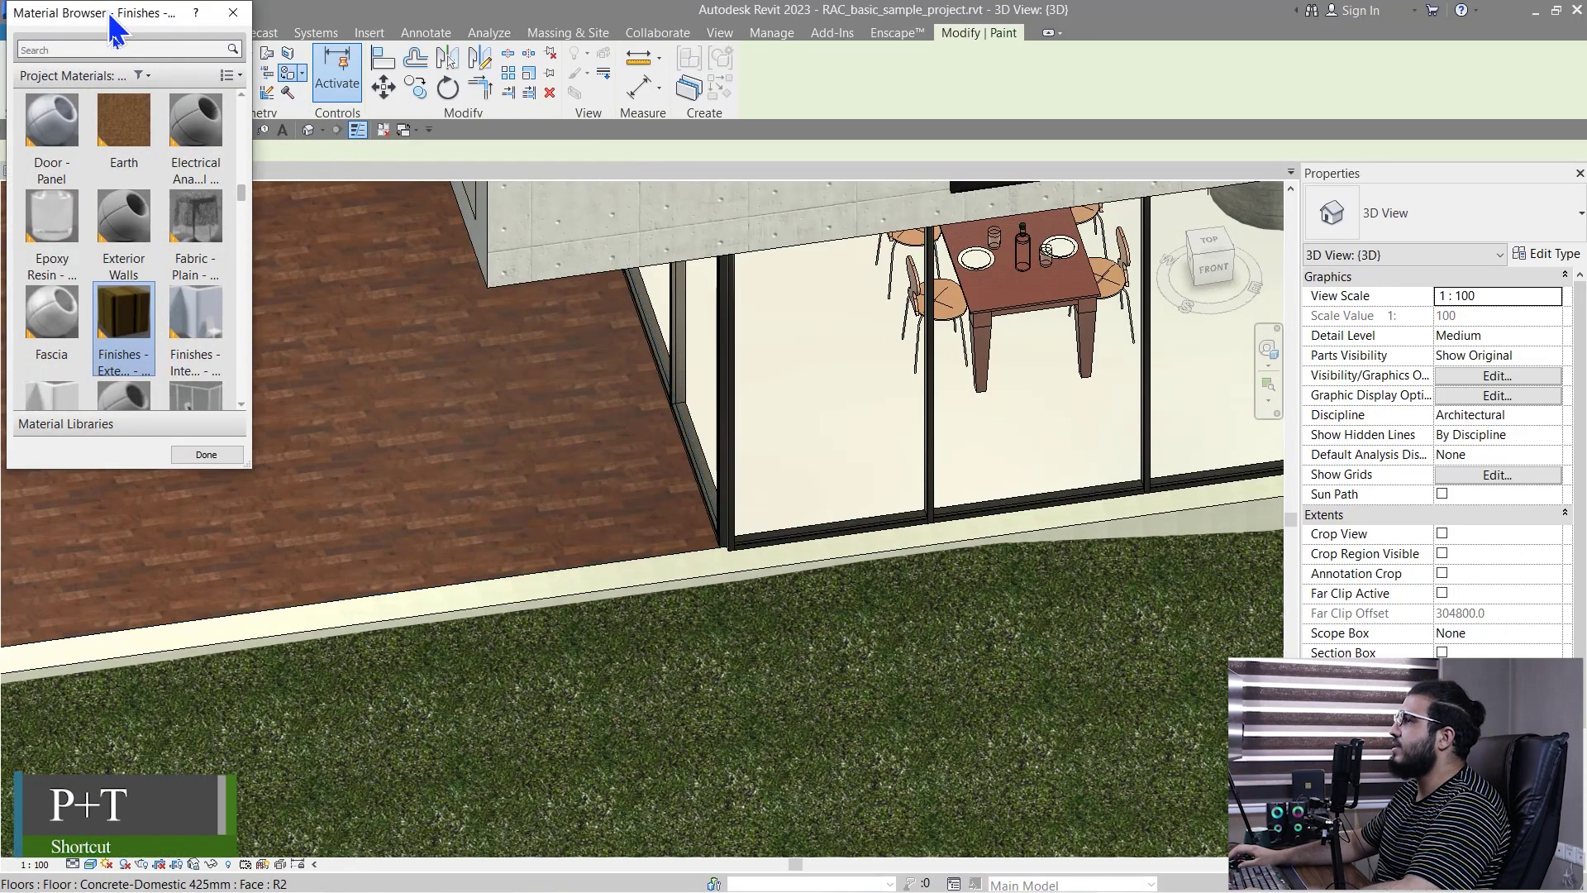
{"action": "left_click_drag", "start_coordinate": [112, 15], "coordinate": [217, 290]}
{"action": "scroll", "coordinate": [764, 465], "scroll_direction": "down", "scroll_amount": 3}
{"action": "mouse_move", "coordinate": [761, 878]}
{"action": "middle_mouse_down"}
{"action": "mouse_move", "coordinate": [641, 707]}
{"action": "mouse_move", "coordinate": [560, 691]}
{"action": "middle_mouse_up"}
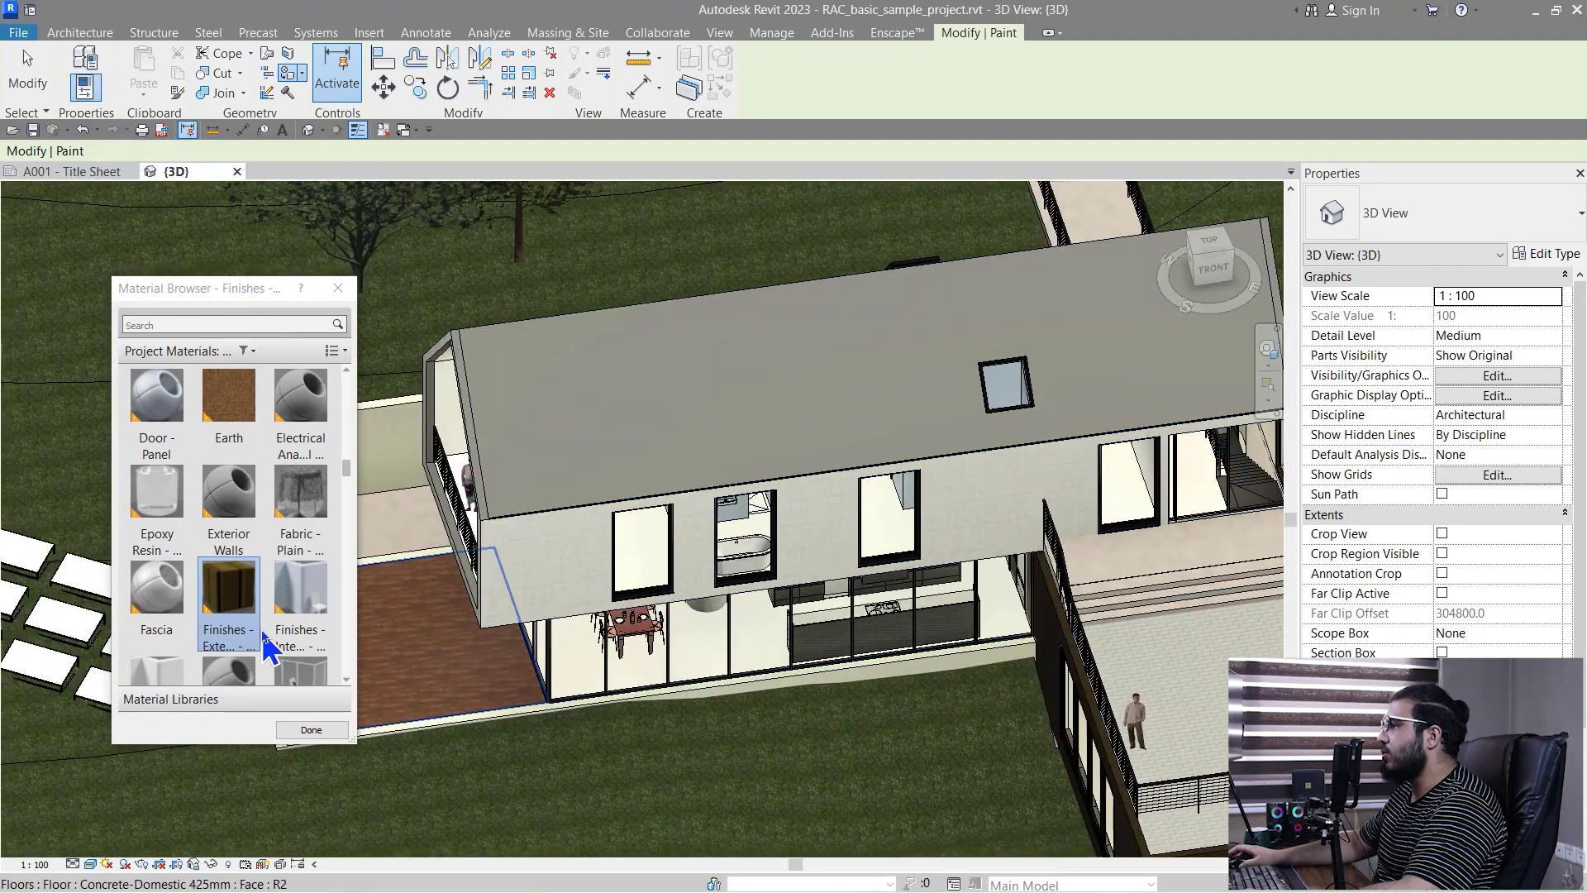
{"action": "scroll", "coordinate": [865, 776], "scroll_direction": "down", "scroll_amount": 2}
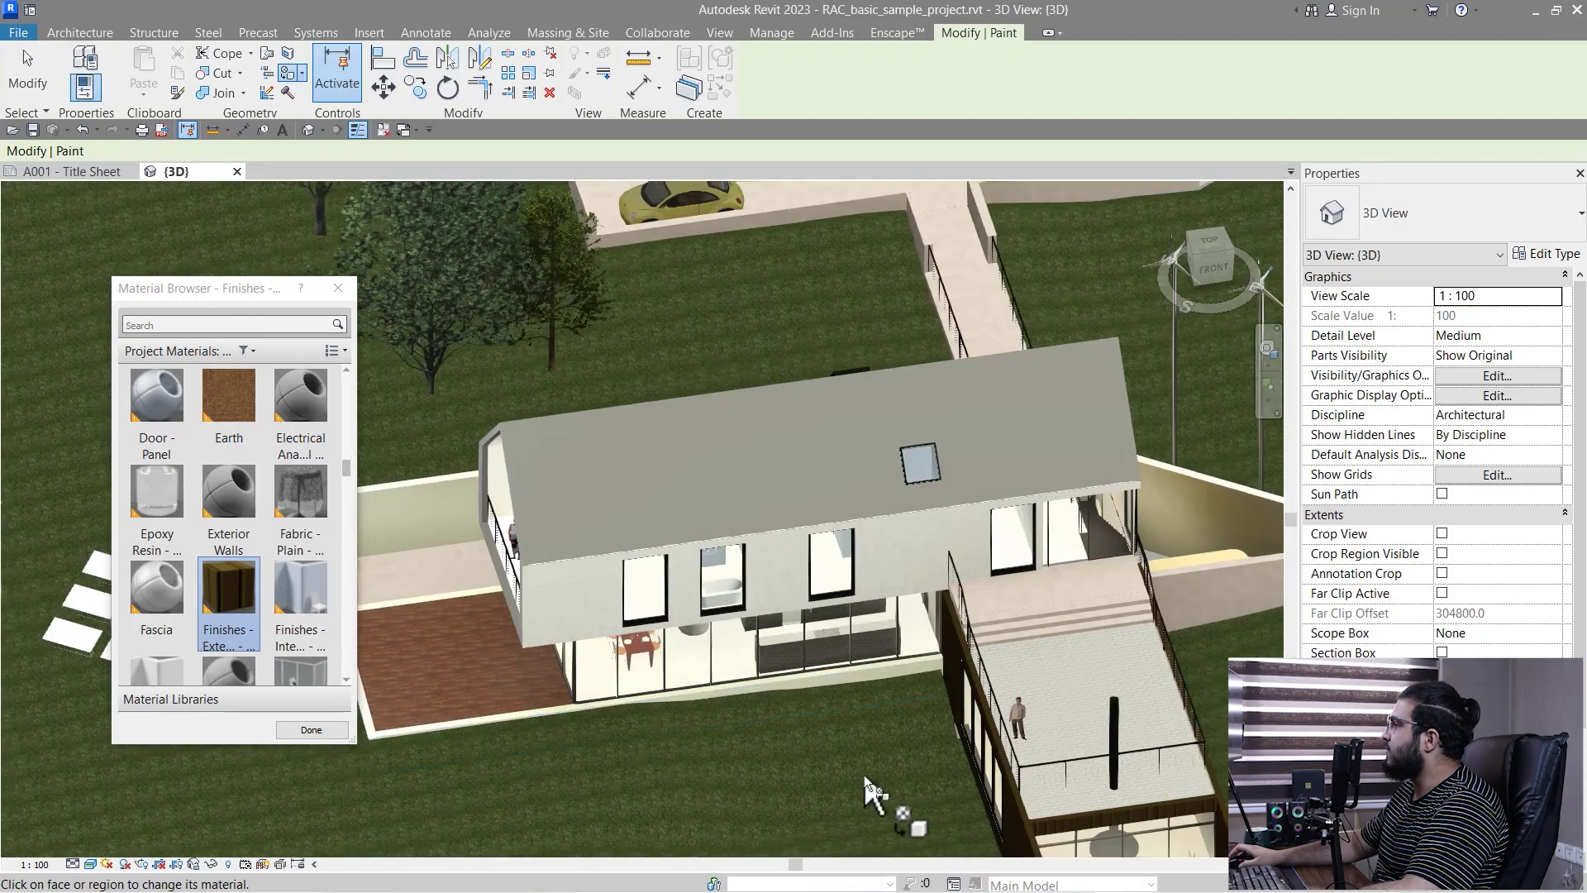
{"action": "middle_click_drag", "start_coordinate": [865, 776], "coordinate": [879, 695]}
{"action": "scroll", "coordinate": [631, 603], "scroll_direction": "up", "scroll_amount": 5}
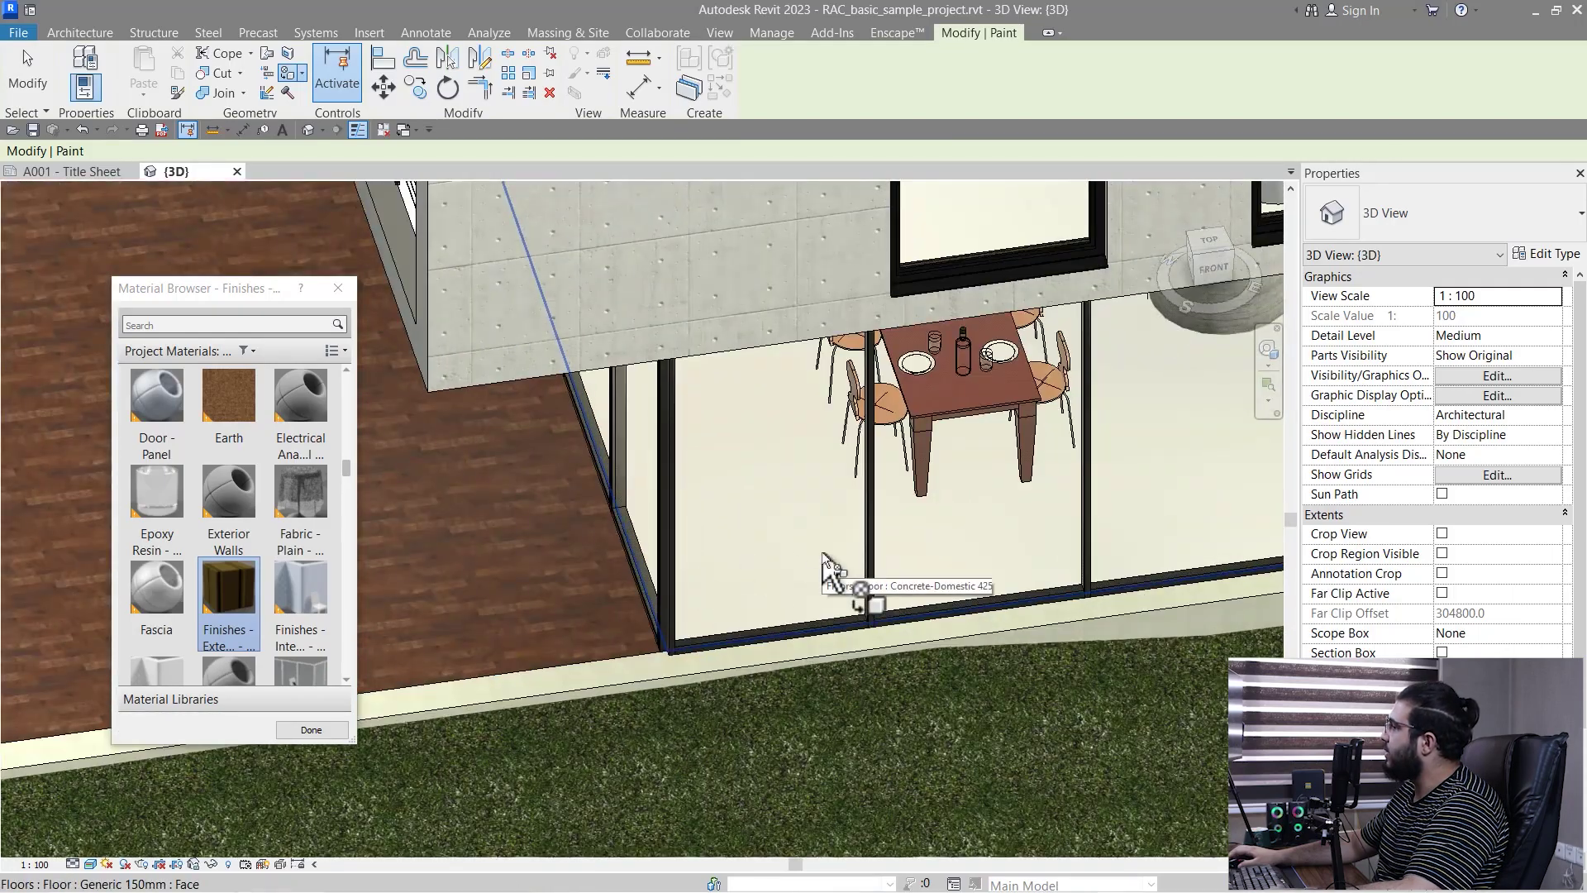
{"action": "scroll", "coordinate": [810, 578], "scroll_direction": "up", "scroll_amount": 1}
{"action": "scroll", "coordinate": [777, 616], "scroll_direction": "down", "scroll_amount": 3}
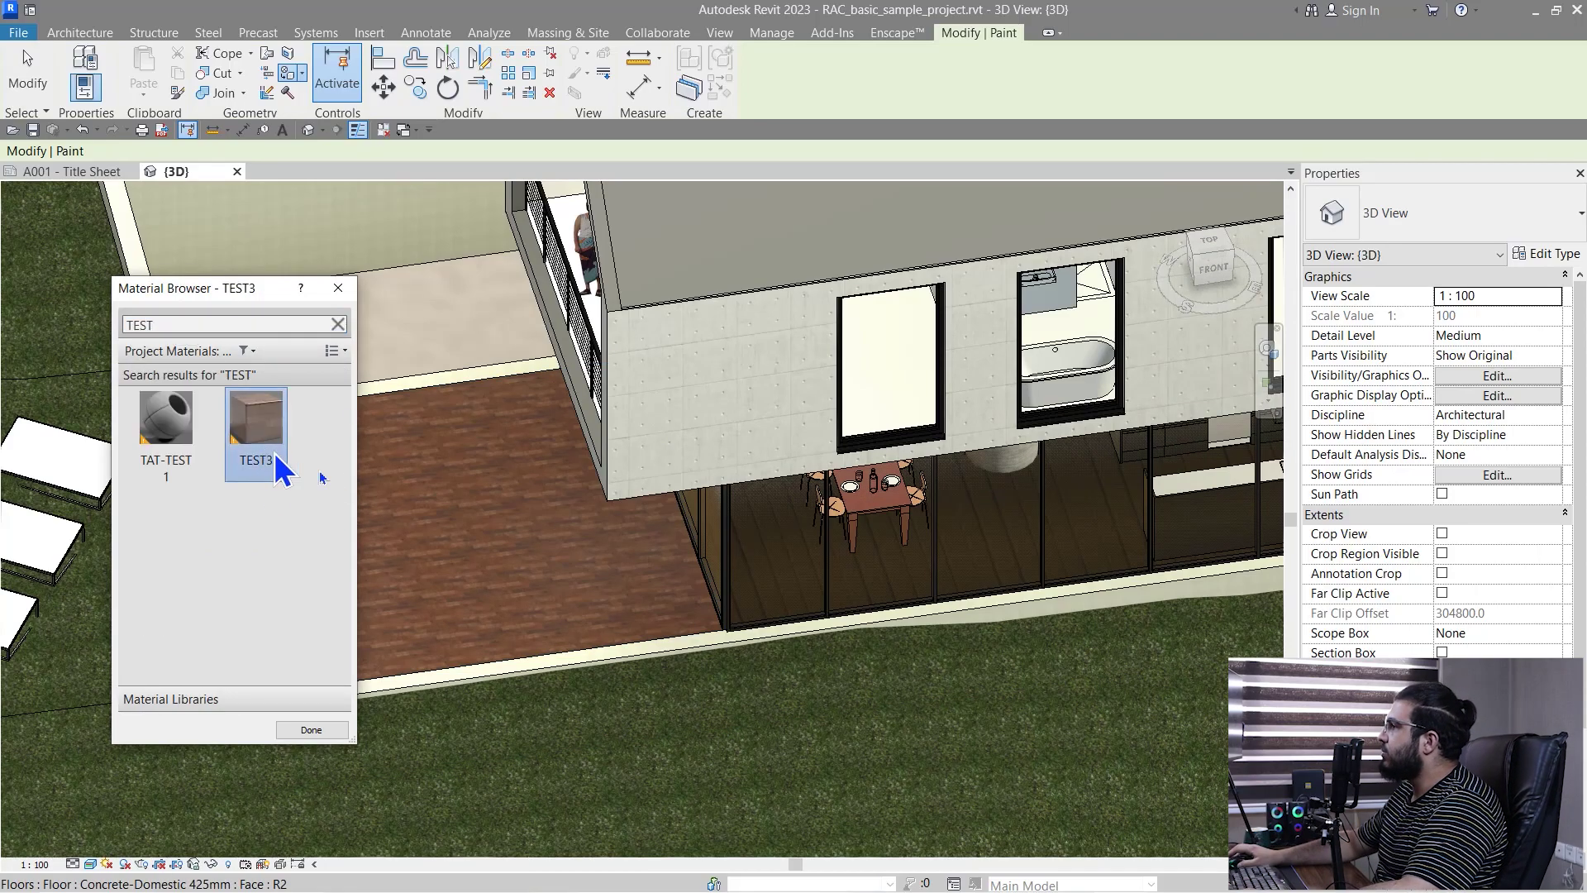
Step: Paint the roof terrace floor and the top landing of its precast stair with TEST3
{"action": "mouse_move", "coordinate": [789, 631]}
{"action": "middle_mouse_down"}
{"action": "mouse_move", "coordinate": [772, 698]}
{"action": "mouse_move", "coordinate": [567, 652]}
{"action": "mouse_move", "coordinate": [628, 694]}
{"action": "middle_mouse_up"}
{"action": "left_click", "coordinate": [845, 483]}
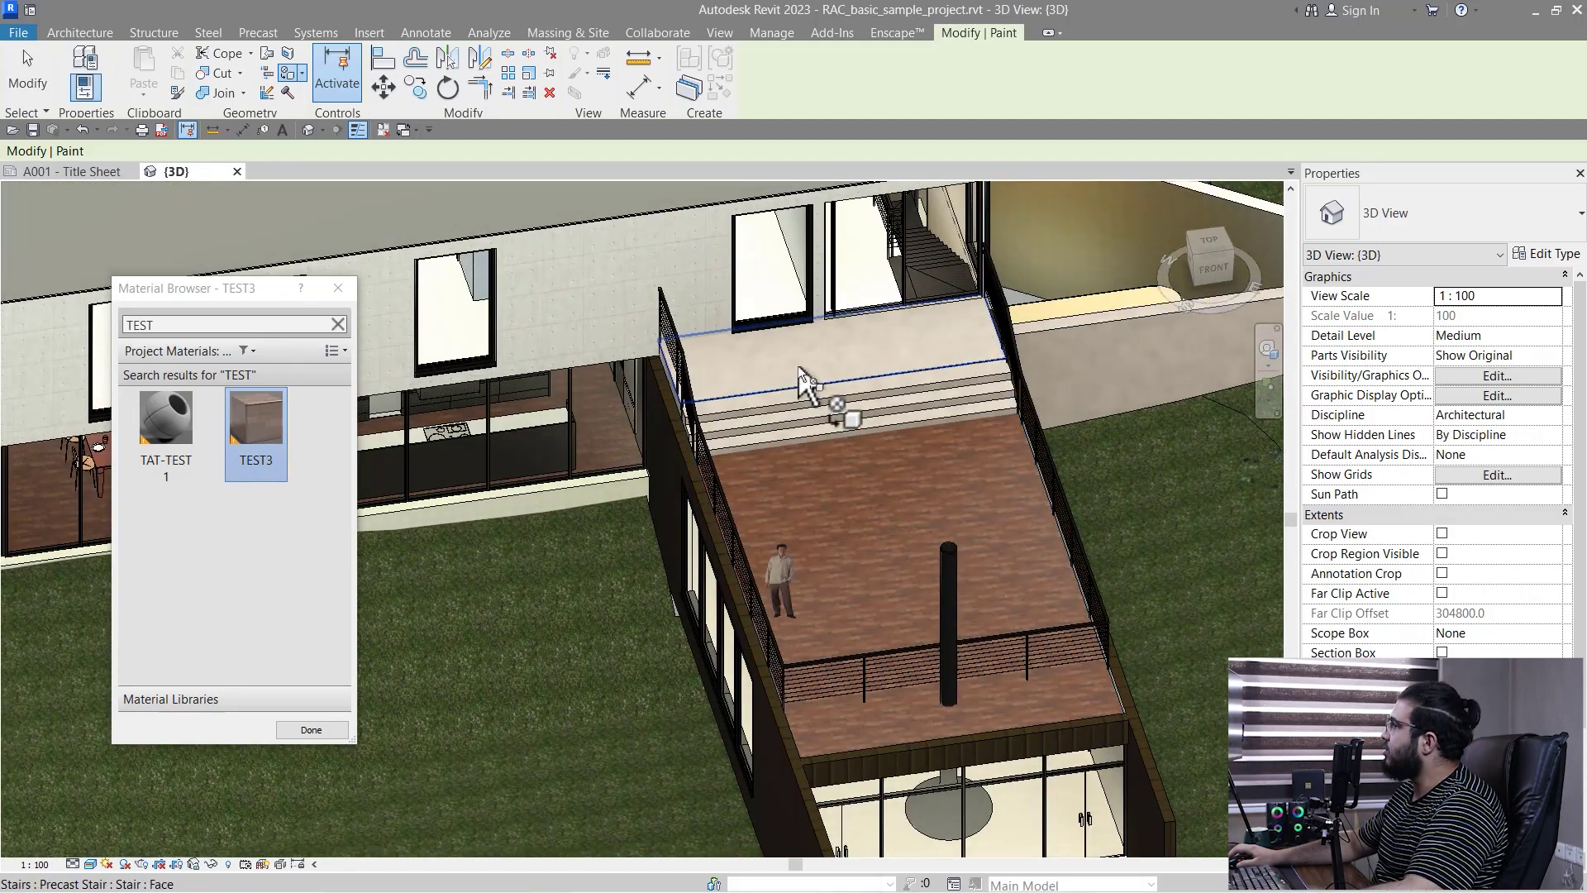
{"action": "left_click", "coordinate": [799, 370]}
Step: Paint the remaining tread and riser faces of the roof terrace's precast stair with TEST3
{"action": "scroll", "coordinate": [799, 373], "scroll_direction": "up", "scroll_amount": 3}
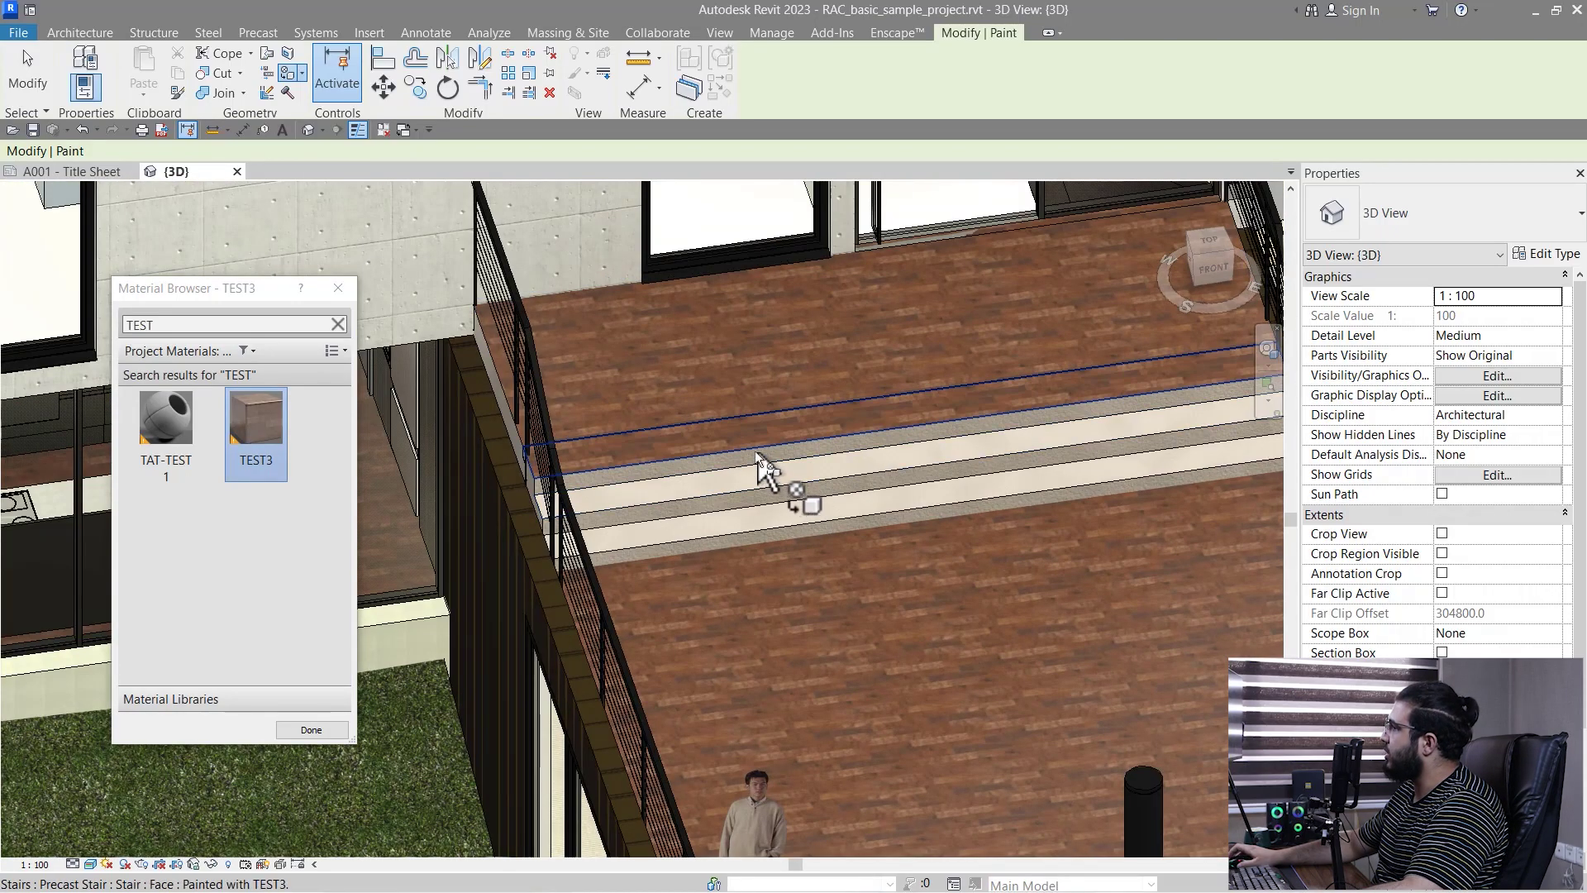
{"action": "scroll", "coordinate": [755, 450], "scroll_direction": "up", "scroll_amount": 2}
{"action": "left_click", "coordinate": [733, 467]}
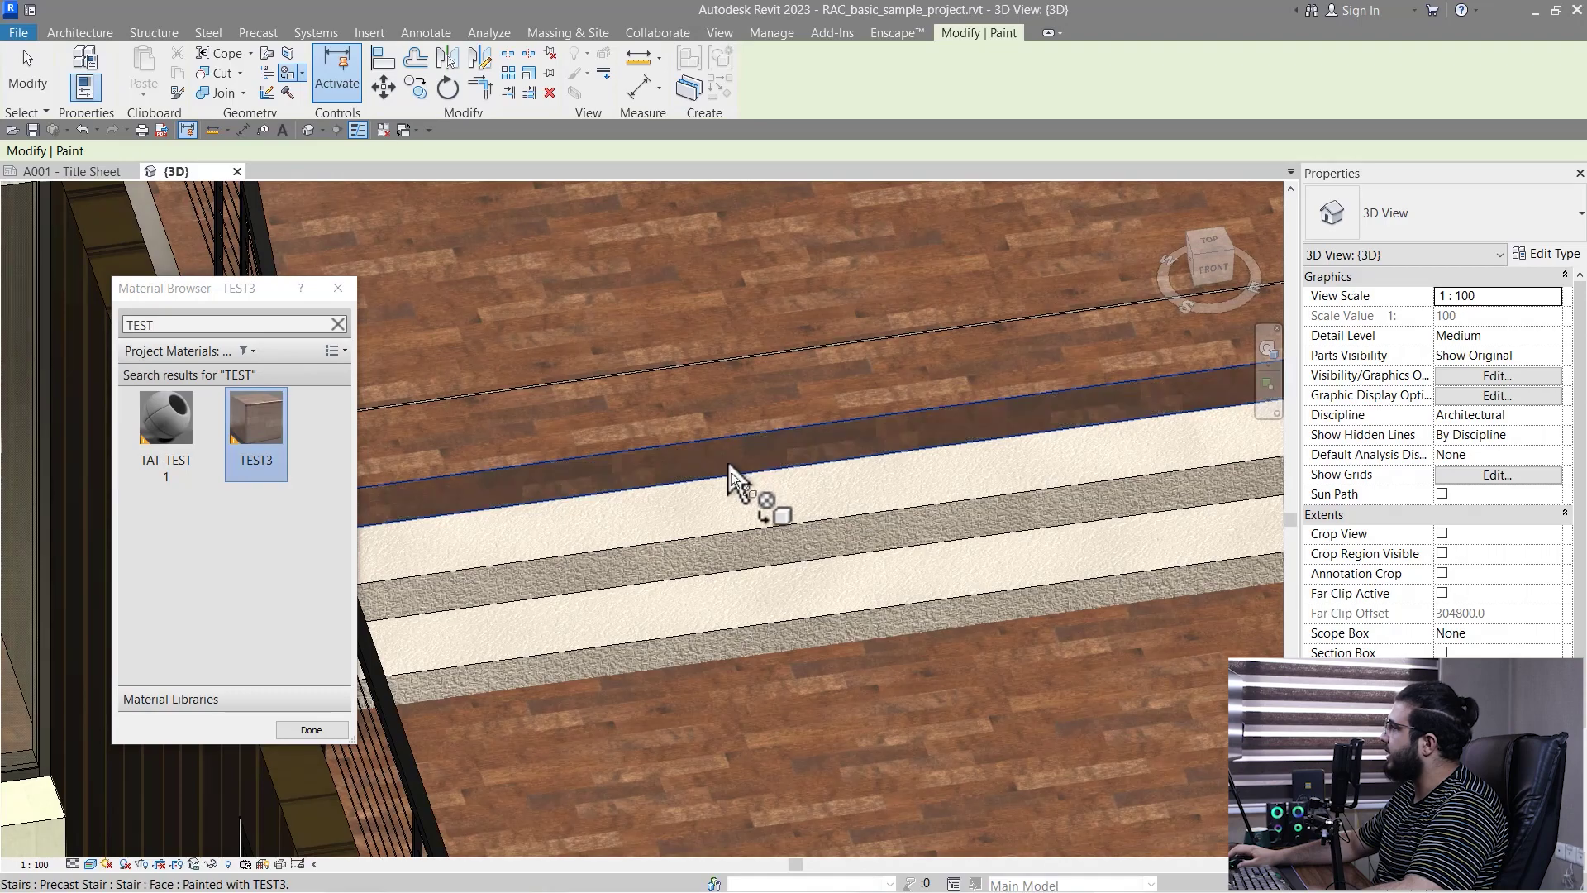
{"action": "left_click", "coordinate": [735, 552]}
{"action": "left_click", "coordinate": [718, 633]}
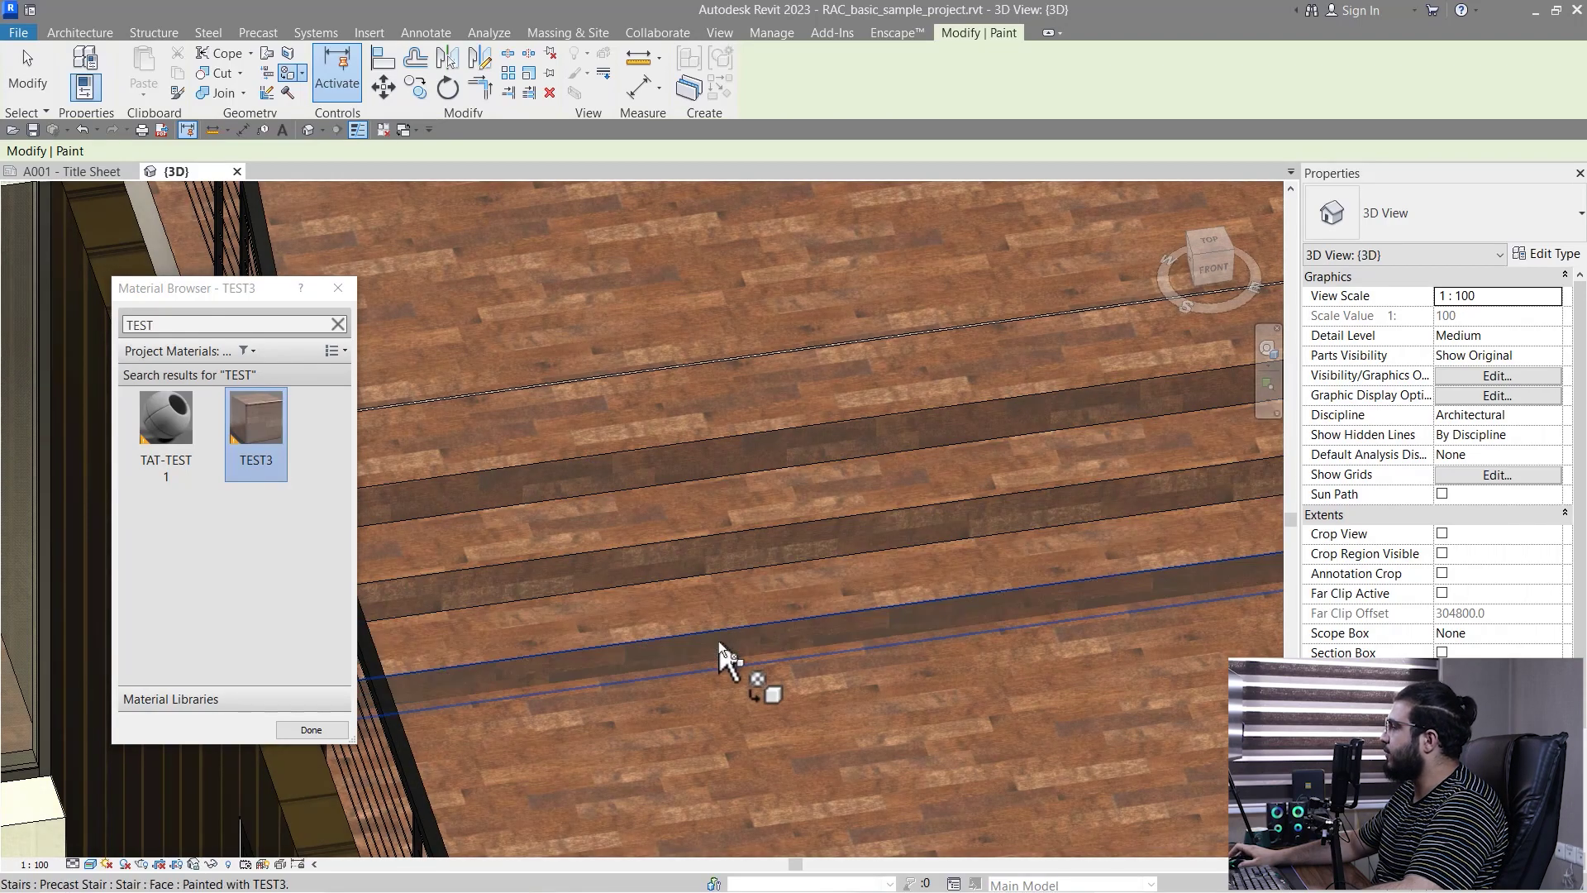
Step: Remove the paint from the roof terrace floor below the stair and exit Remove Paint
{"action": "scroll", "coordinate": [718, 641], "scroll_direction": "down", "scroll_amount": 5}
{"action": "mouse_move", "coordinate": [752, 673]}
{"action": "middle_mouse_down"}
{"action": "mouse_move", "coordinate": [1045, 631]}
{"action": "mouse_move", "coordinate": [862, 676]}
{"action": "middle_mouse_up"}
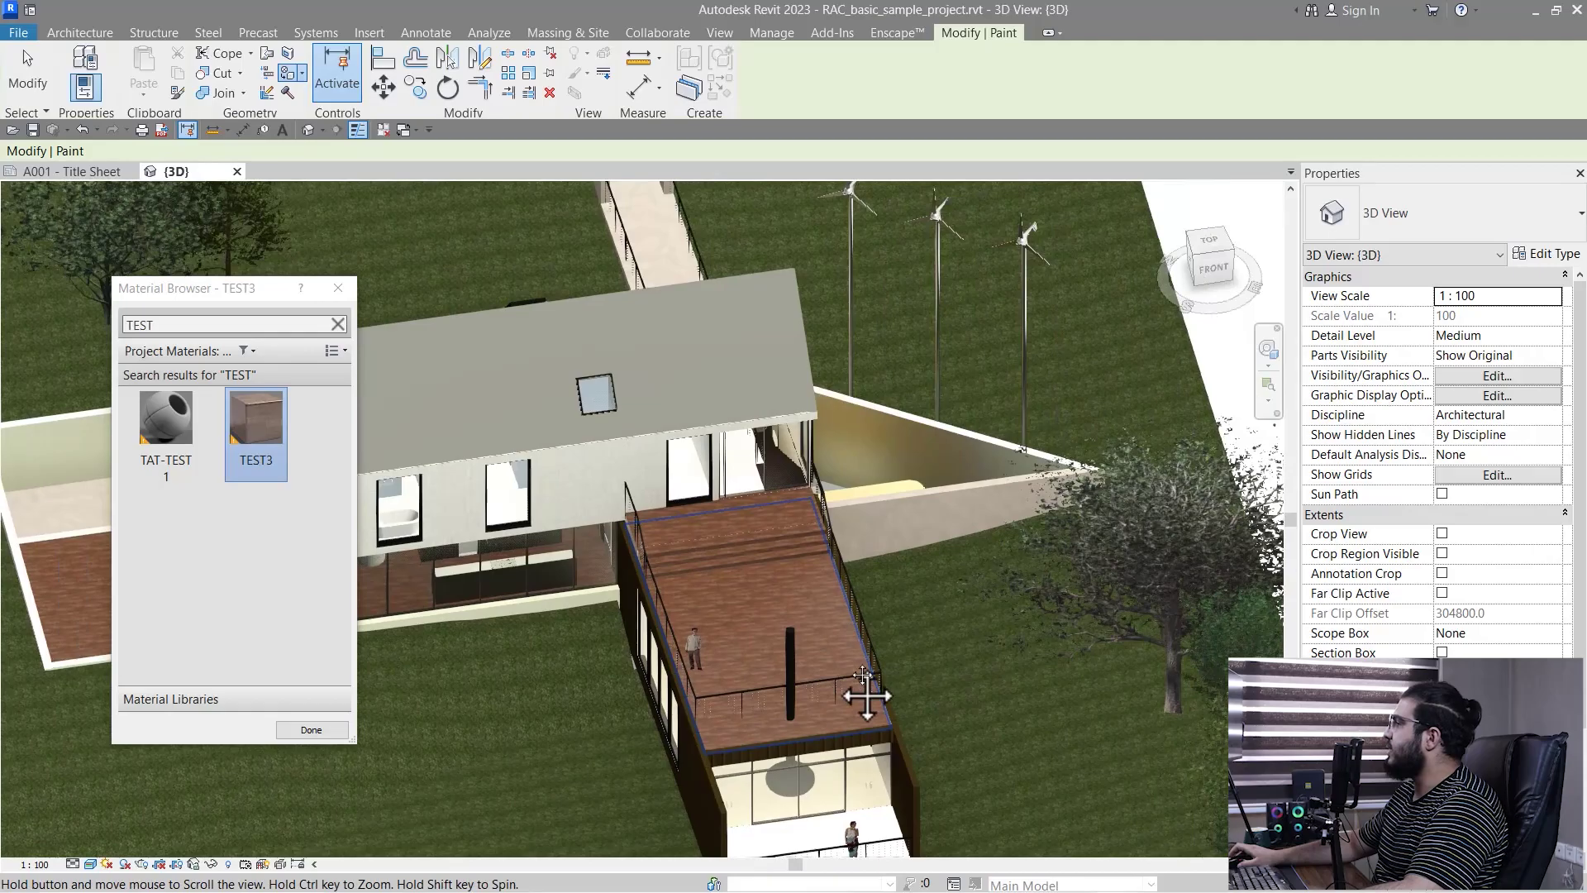
{"action": "scroll", "coordinate": [912, 531], "scroll_direction": "up", "scroll_amount": 3}
{"action": "mouse_move", "coordinate": [913, 532]}
{"action": "middle_mouse_down", "text": "shift"}
{"action": "mouse_move", "coordinate": [948, 536]}
{"action": "mouse_move", "coordinate": [1052, 679]}
{"action": "mouse_move", "coordinate": [661, 599]}
{"action": "mouse_move", "coordinate": [800, 659]}
{"action": "mouse_move", "coordinate": [1025, 447]}
{"action": "mouse_move", "coordinate": [613, 592]}
{"action": "mouse_move", "coordinate": [950, 628]}
{"action": "mouse_move", "coordinate": [637, 655]}
{"action": "mouse_move", "coordinate": [719, 612]}
{"action": "middle_mouse_up", "text": "shift"}
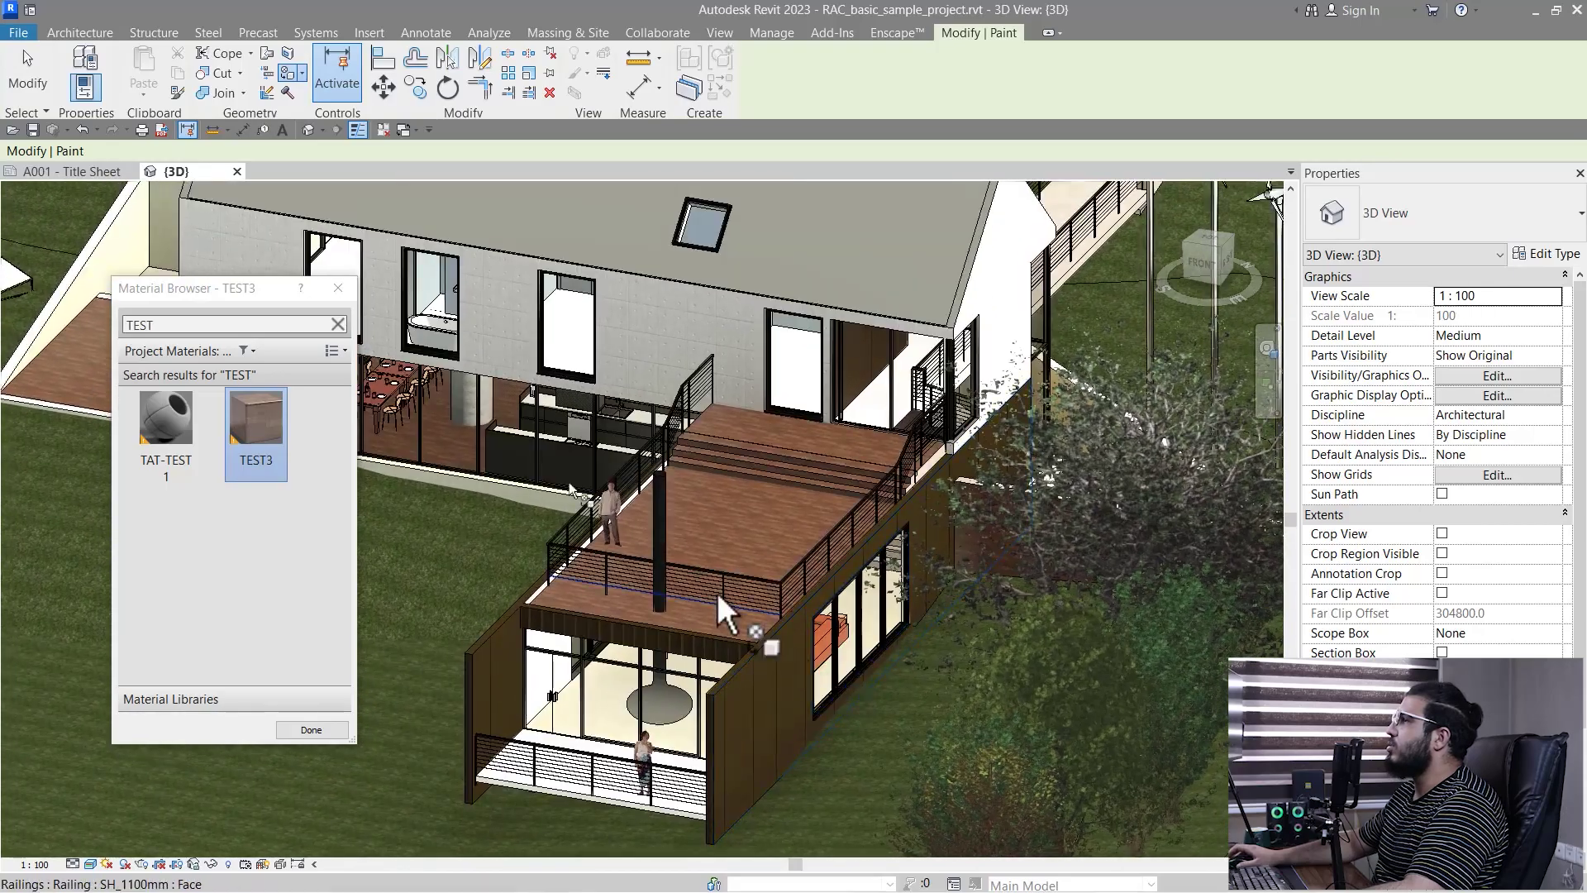
{"action": "left_click", "coordinate": [304, 75]}
{"action": "left_click", "coordinate": [314, 143]}
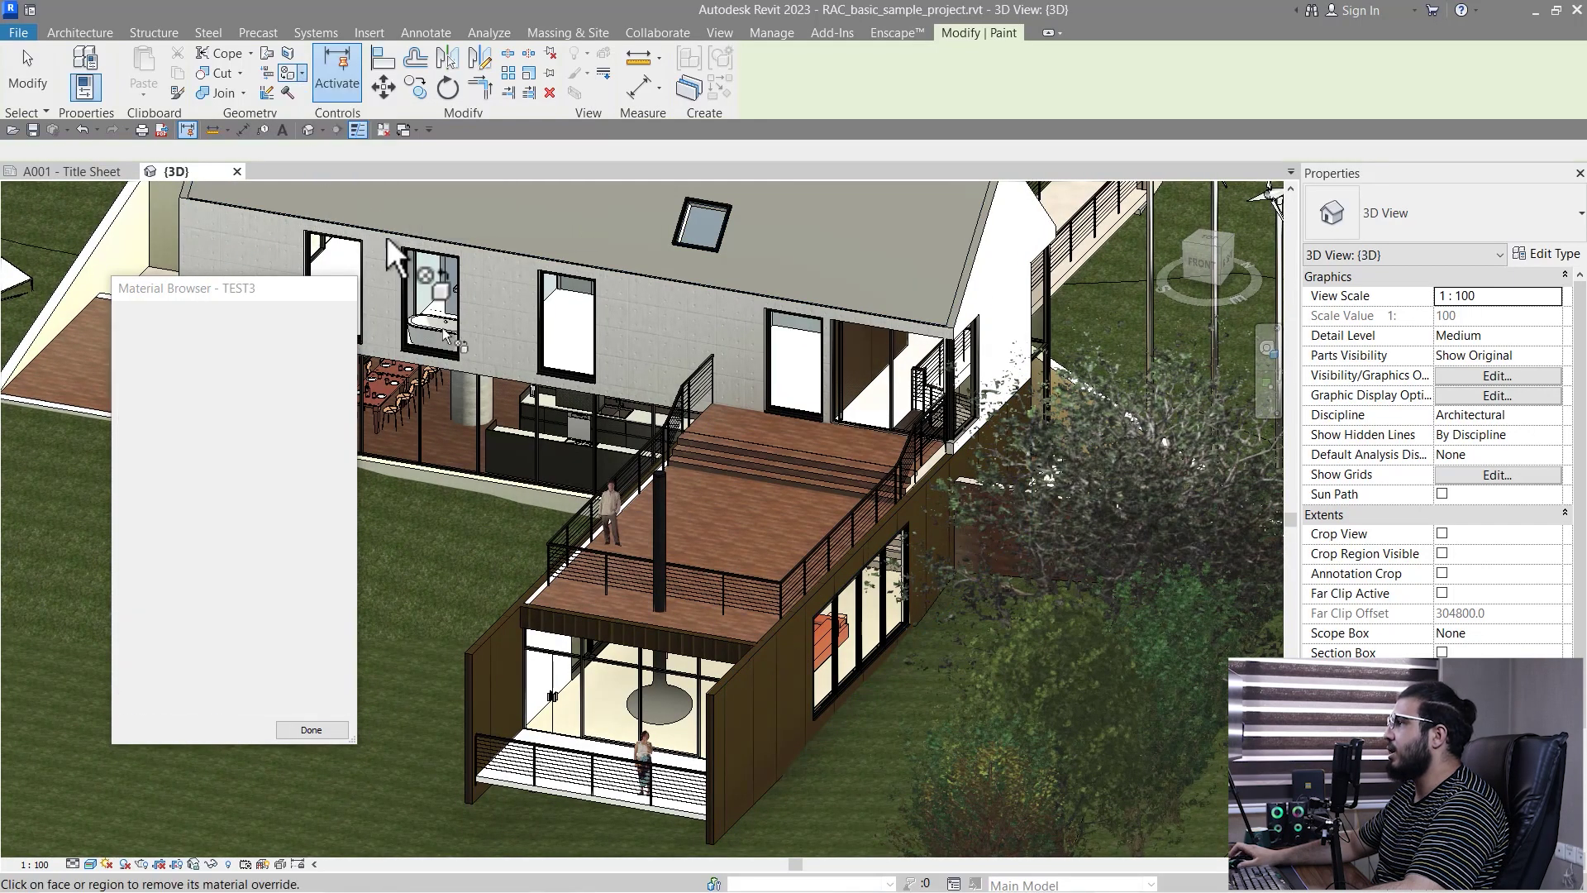
{"action": "scroll", "coordinate": [711, 520], "scroll_direction": "up", "scroll_amount": 5}
{"action": "left_click", "coordinate": [761, 524]}
{"action": "scroll", "coordinate": [872, 450], "scroll_direction": "down", "scroll_amount": 3}
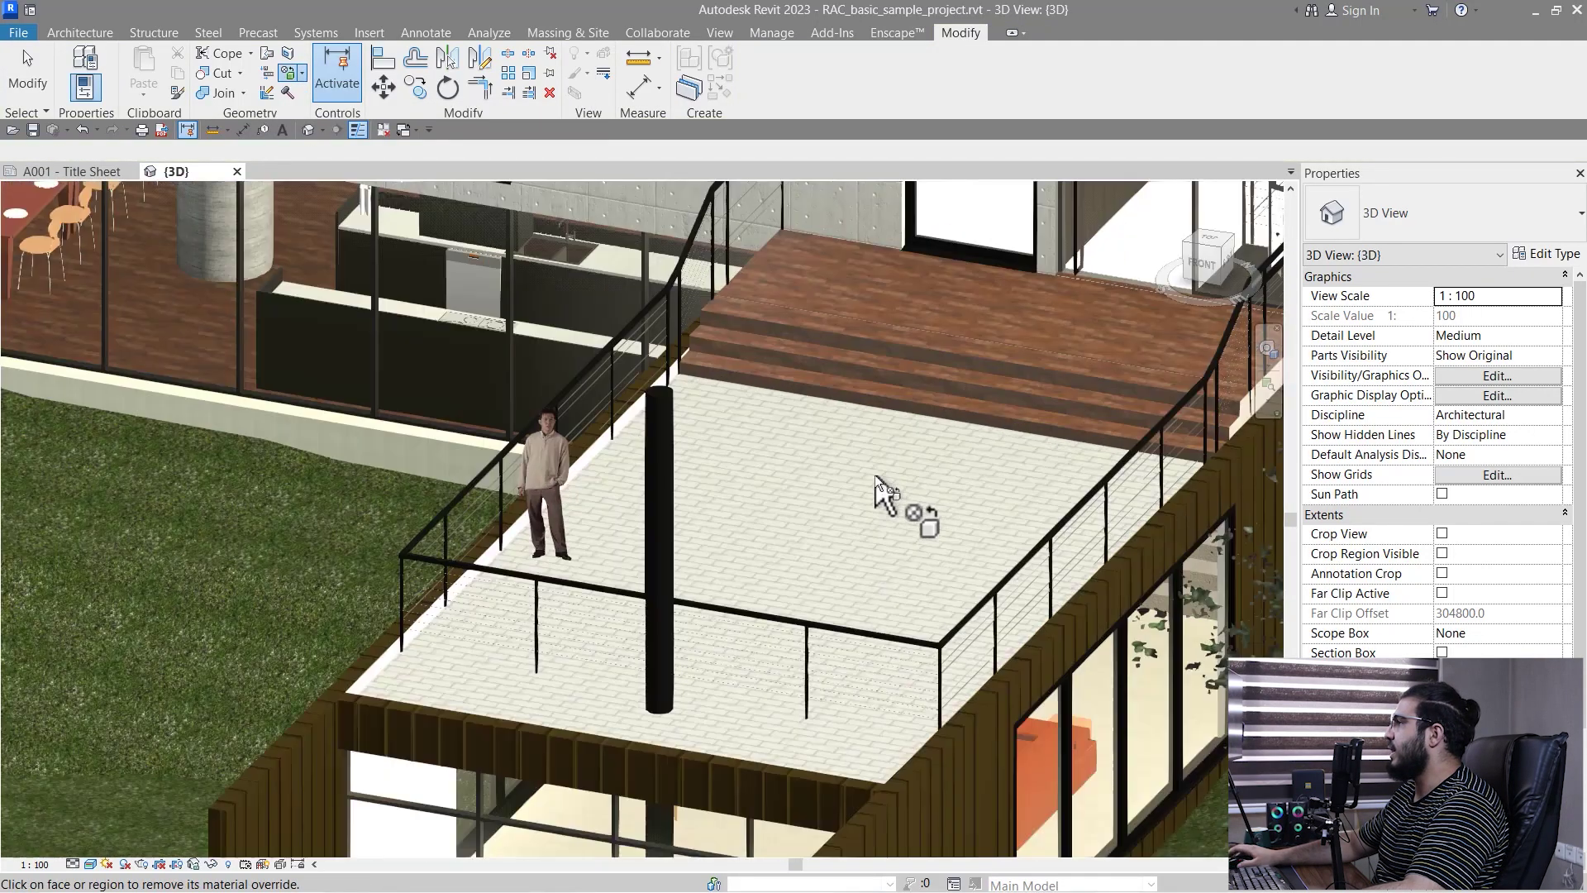
{"action": "scroll", "coordinate": [727, 546], "scroll_direction": "up", "scroll_amount": 3}
{"action": "key", "text": "Escape"}
Step: Switch to the Enscape window to inspect the roof terrace and its painted stair
{"action": "key", "text": "alt+Tab"}
{"action": "key", "text": "alt+Tab"}
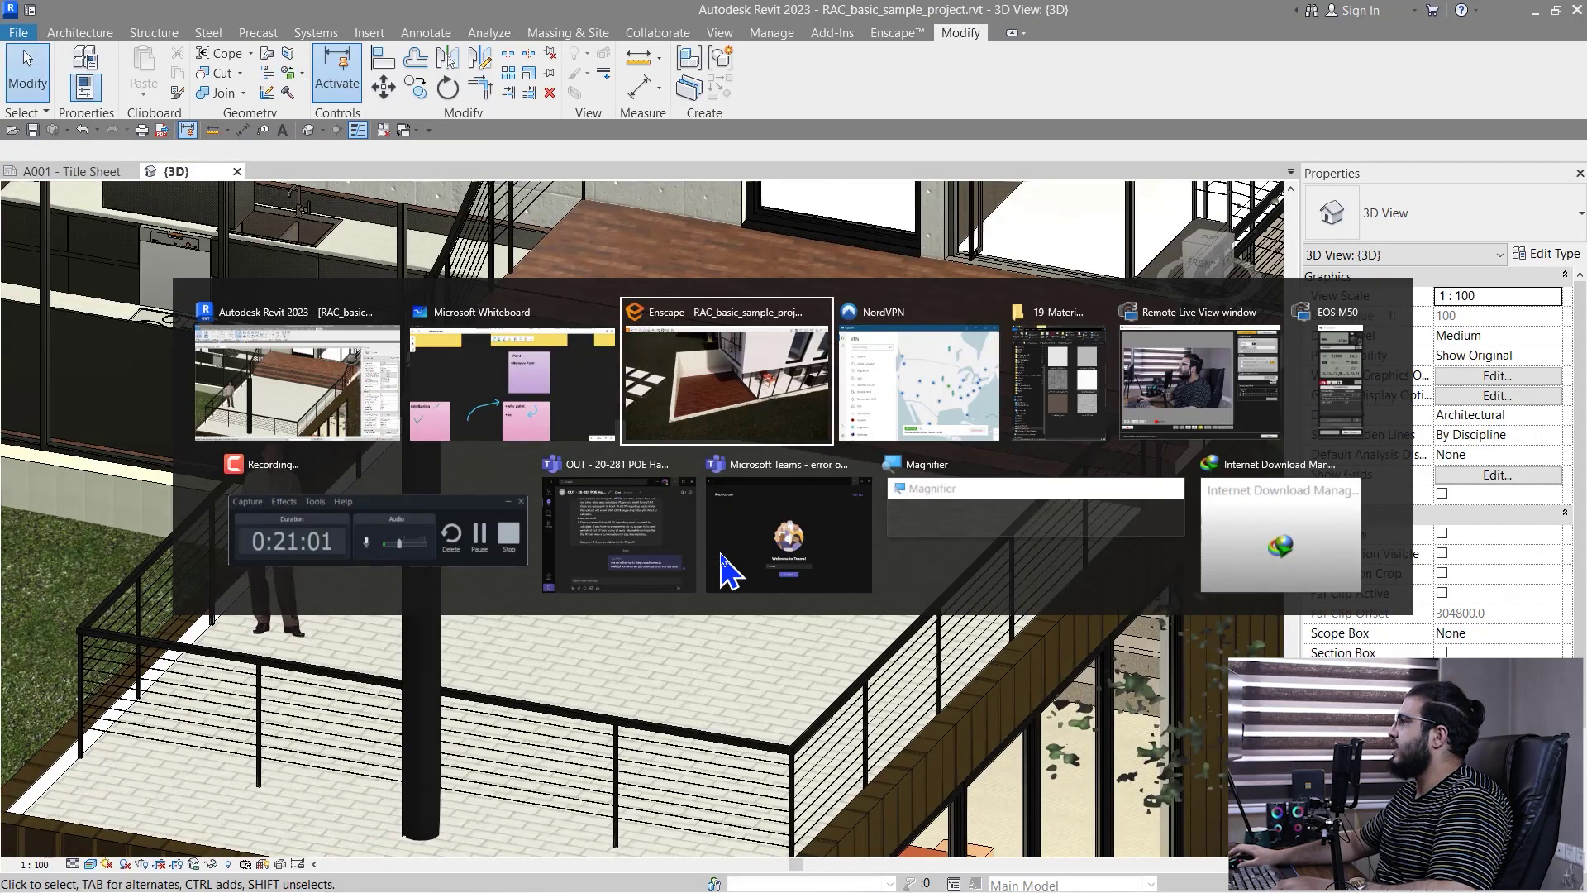